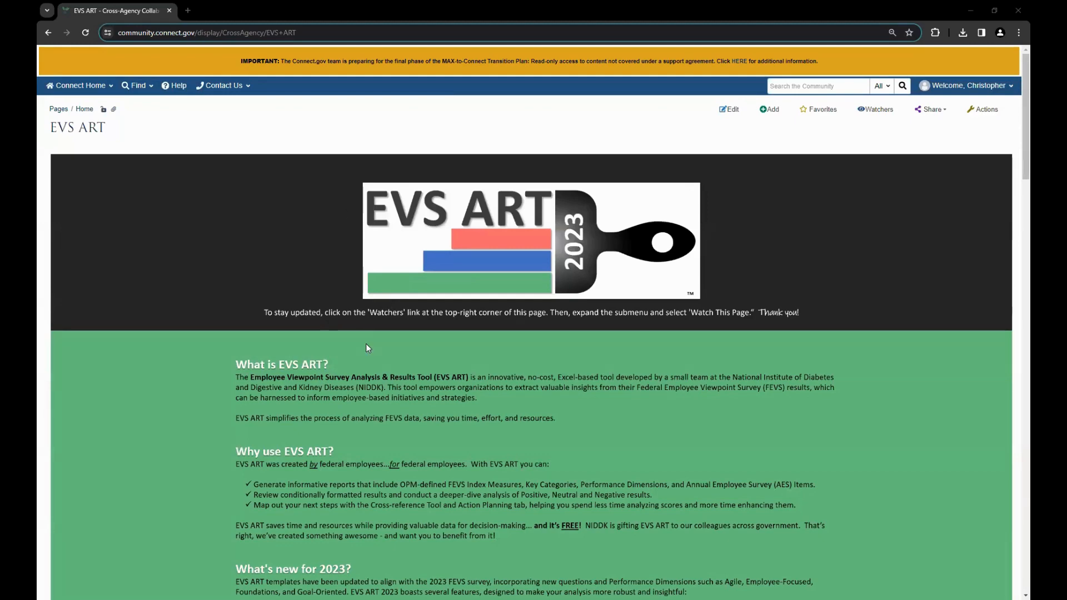
- Browse the EVS ART page's overview and its 2023 template sections for All Levels, Comparison & Breakout, and Heat Map reports
scroll(364, 341, "down", 1)
scroll(365, 344, "down", 3)
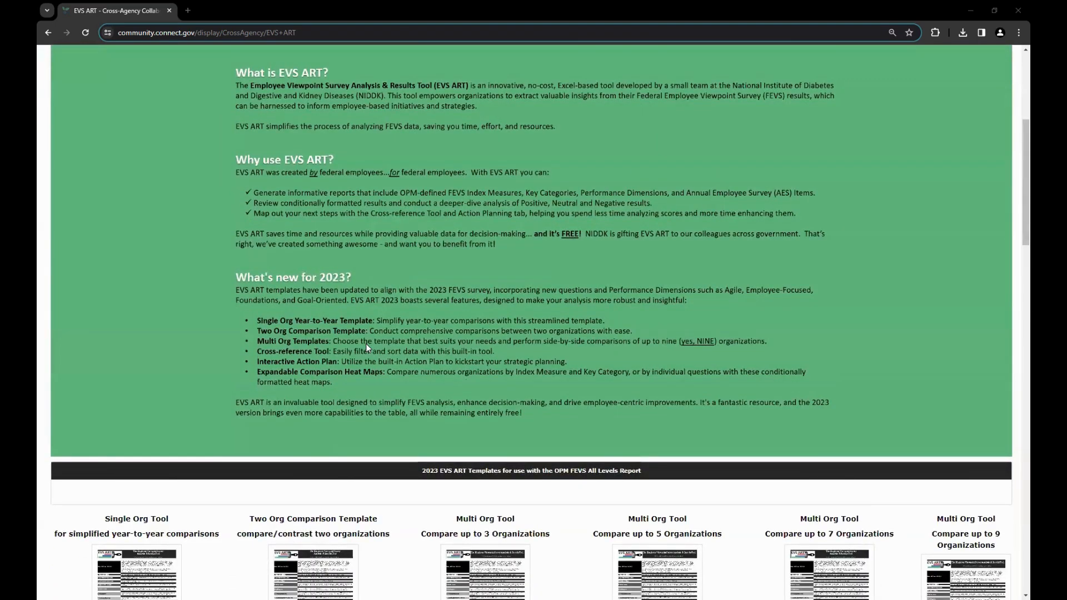
scroll(366, 348, "down", 2)
scroll(366, 349, "down", 1)
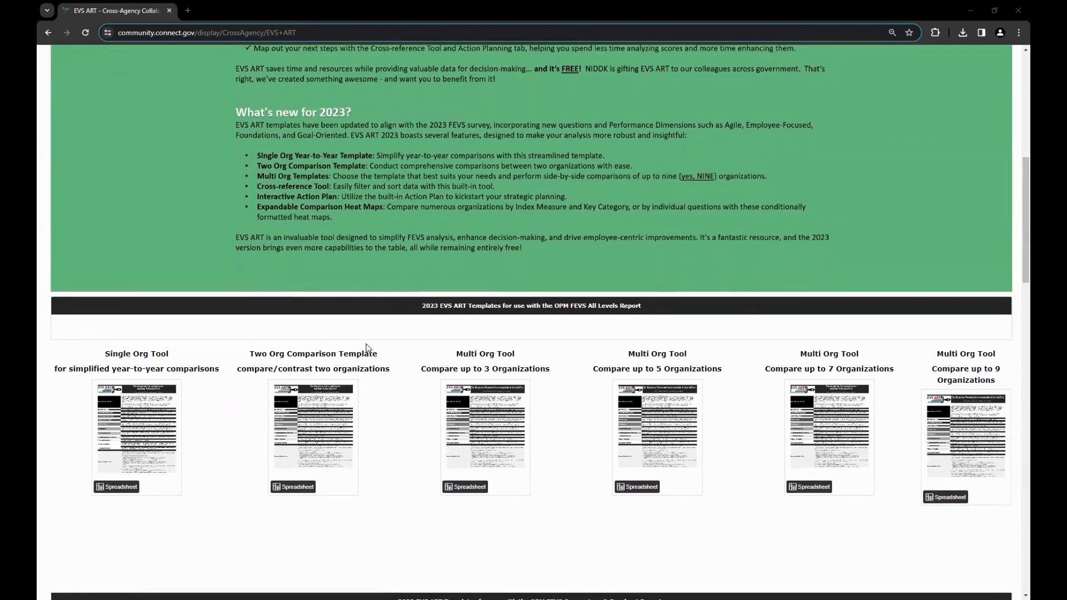
scroll(219, 439, "down", 1)
scroll(219, 439, "down", 3)
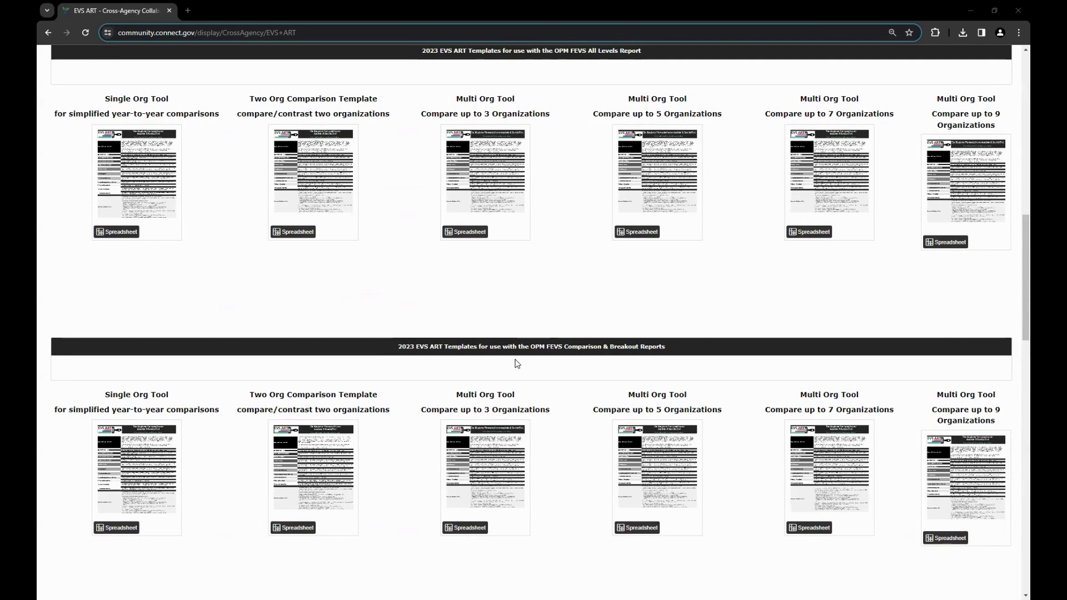
scroll(410, 414, "down", 4)
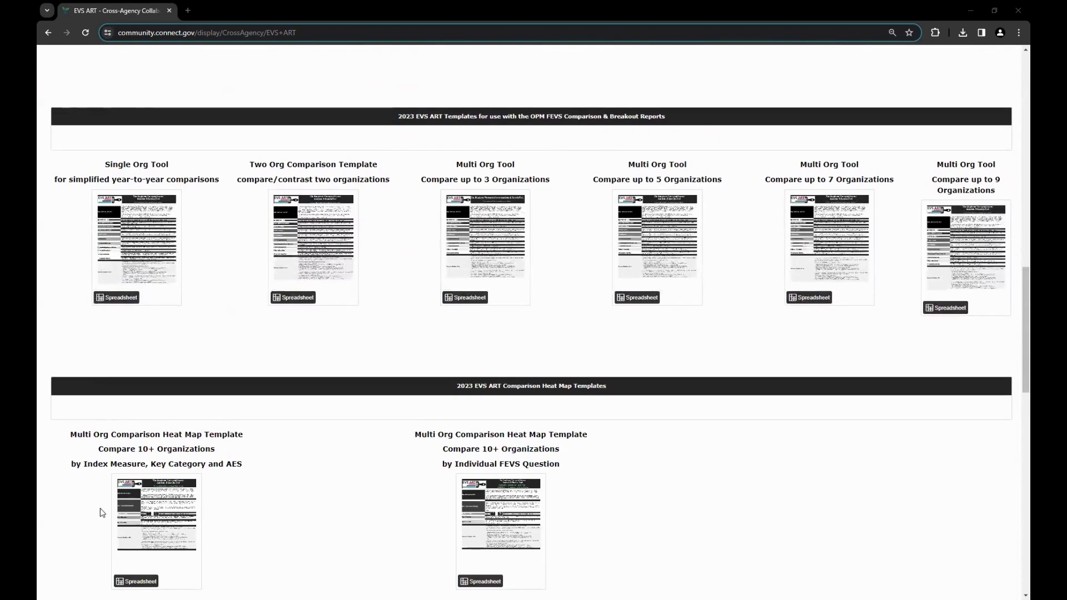
scroll(102, 513, "down", 1)
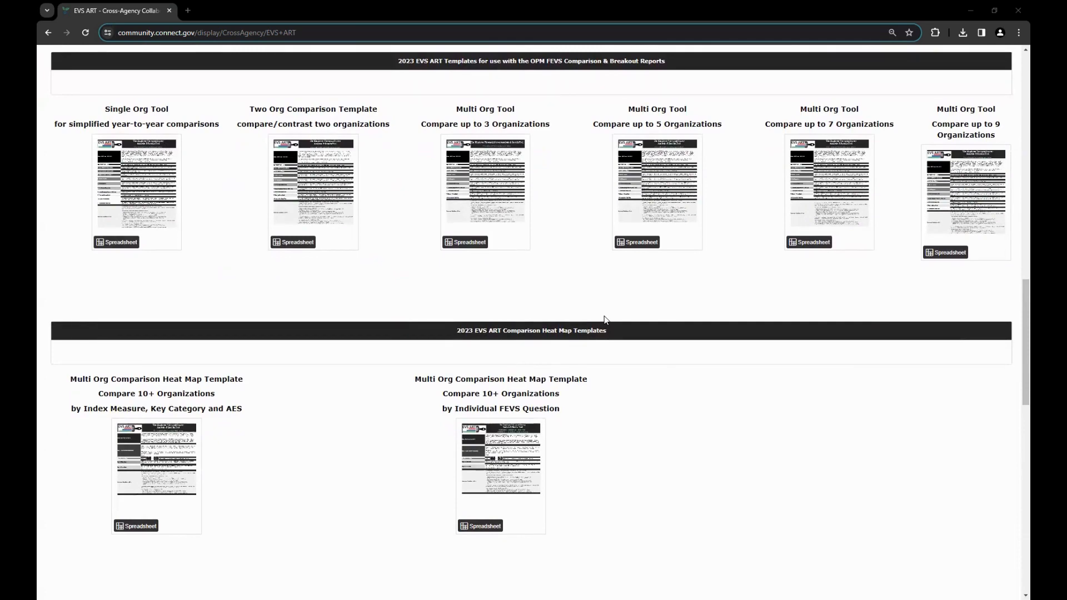
scroll(562, 261, "up", 3)
scroll(519, 209, "up", 1)
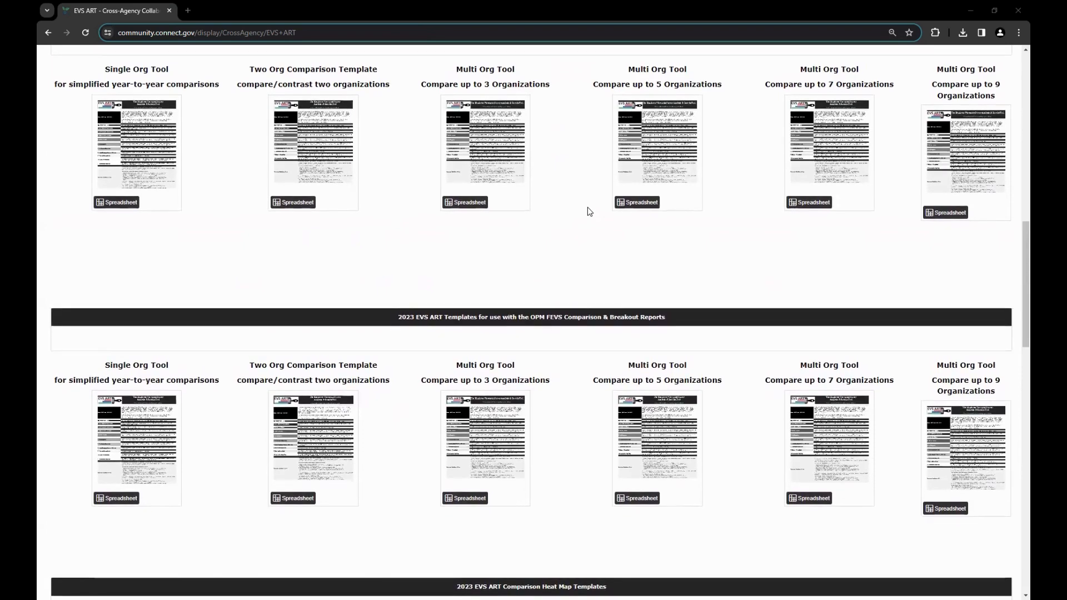
scroll(590, 211, "up", 1)
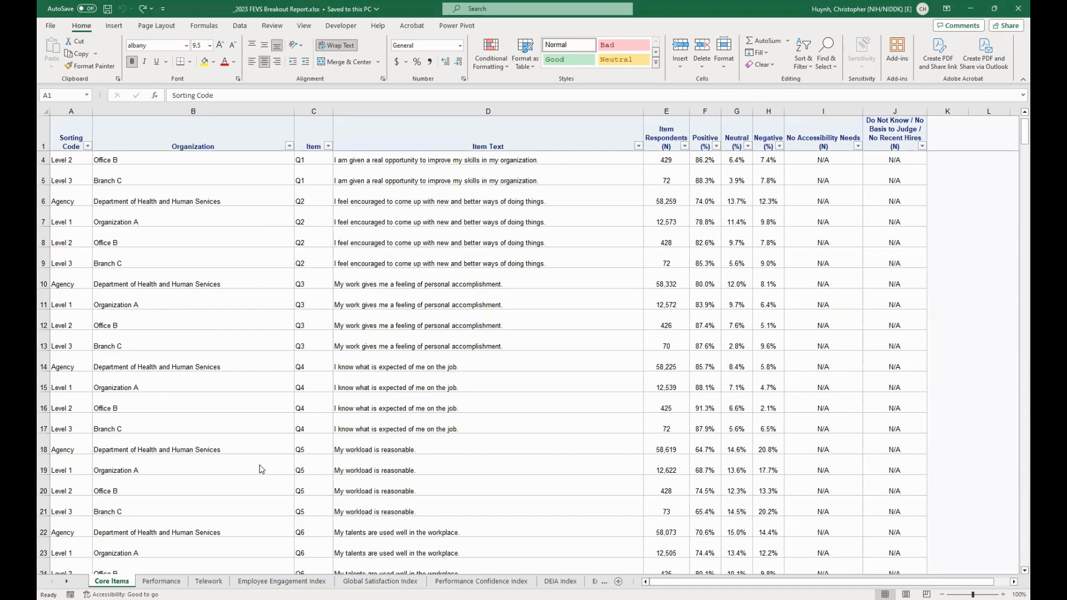
- In Excel, look over the breakout report's Core Items and read the tab descriptions and terms on the template's About FEVS & EVS ART sheet
scroll(261, 470, "down", 1)
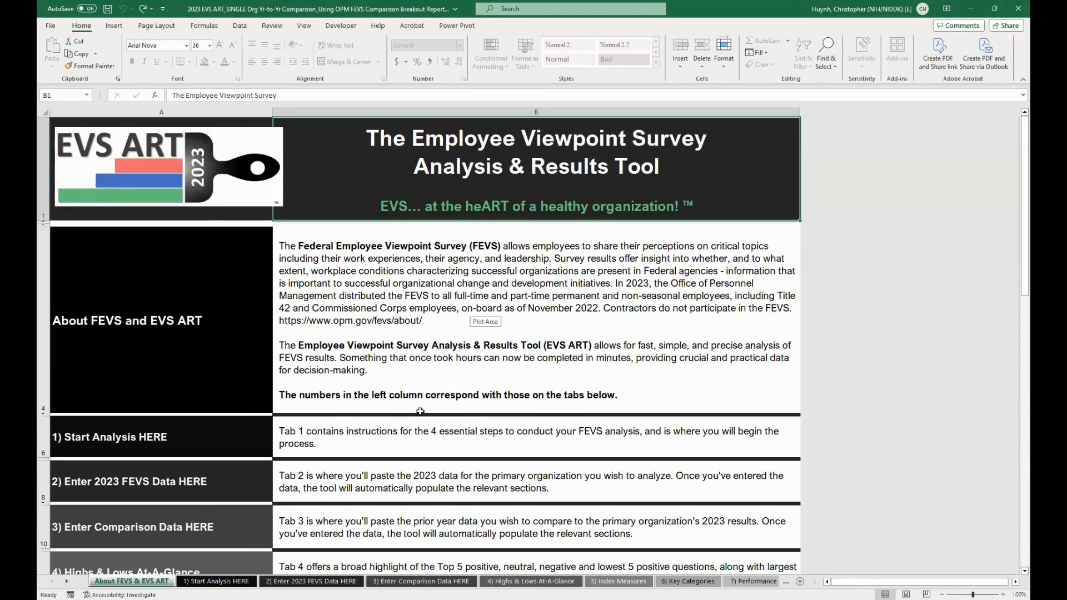
scroll(340, 451, "down", 3)
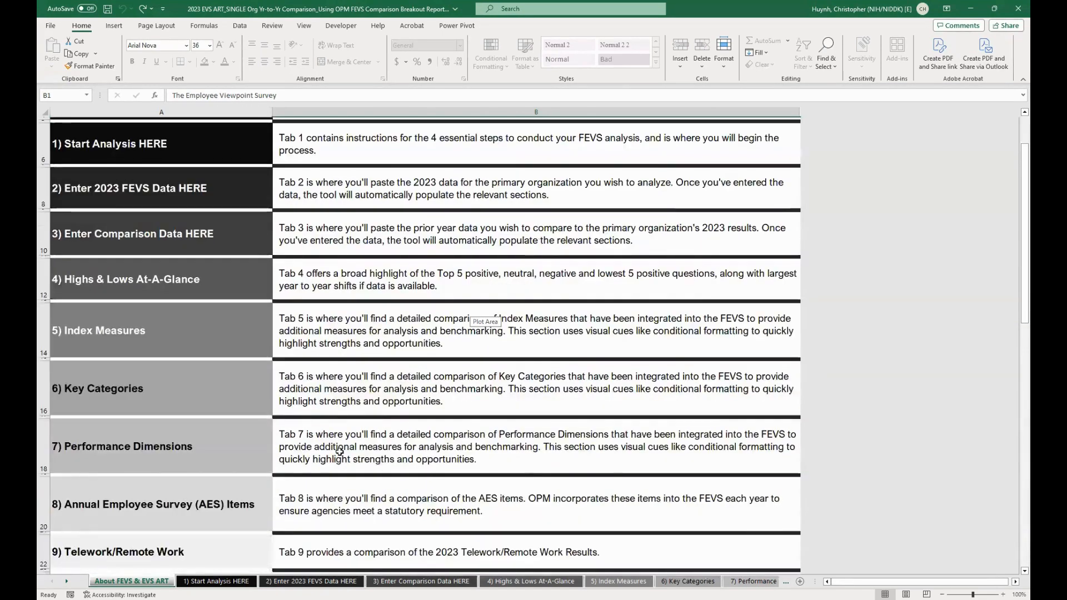
scroll(339, 451, "down", 5)
scroll(385, 408, "down", 1)
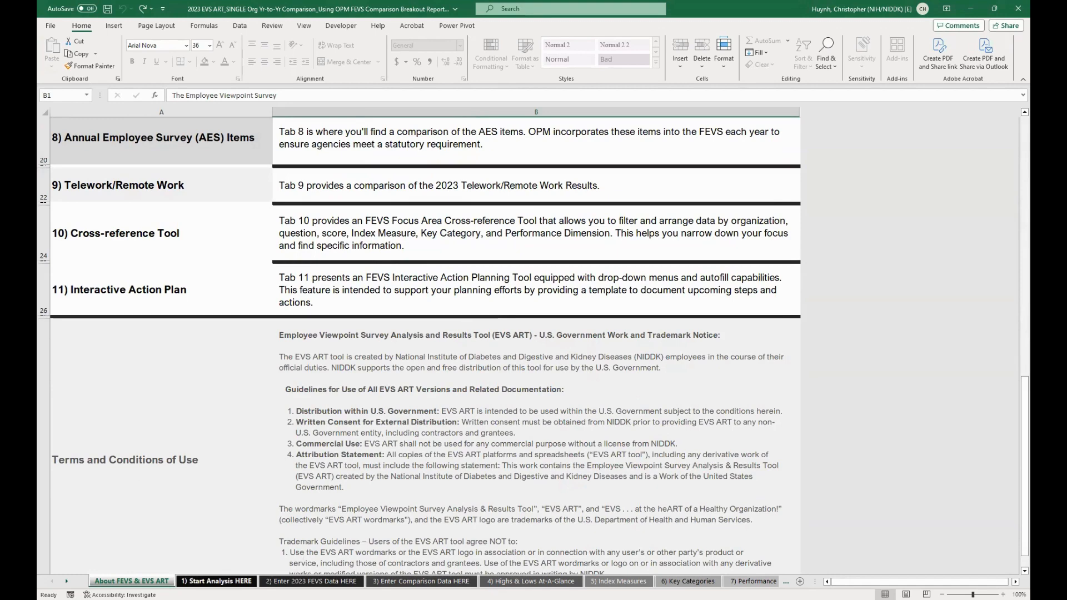
- Enter "Org A" as the organization acronym for Step 1 on the Start Analysis HERE sheet
left_click(216, 582)
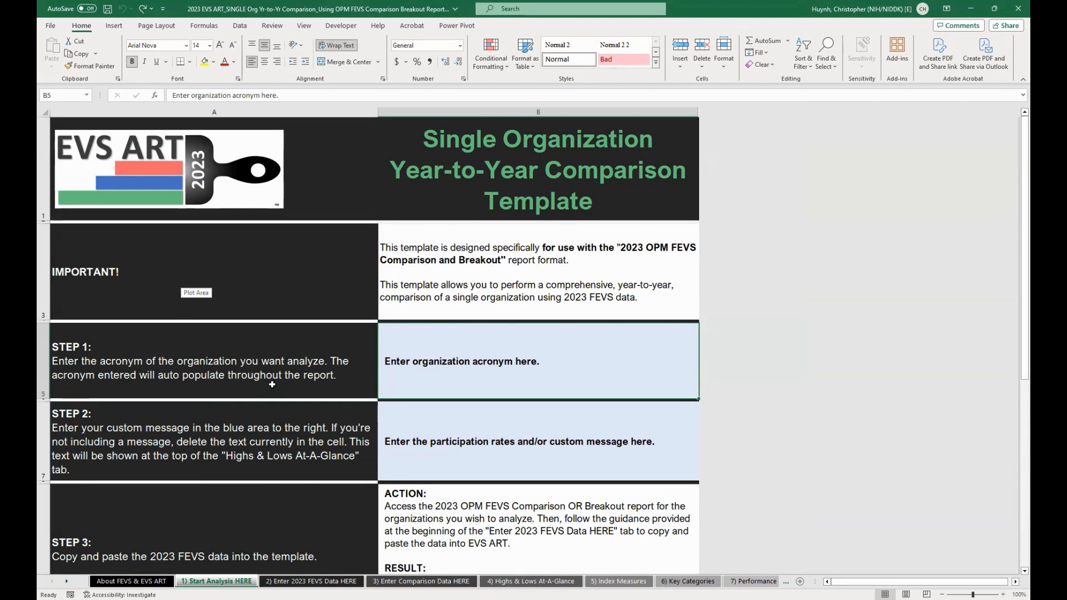
scroll(272, 384, "down", 1)
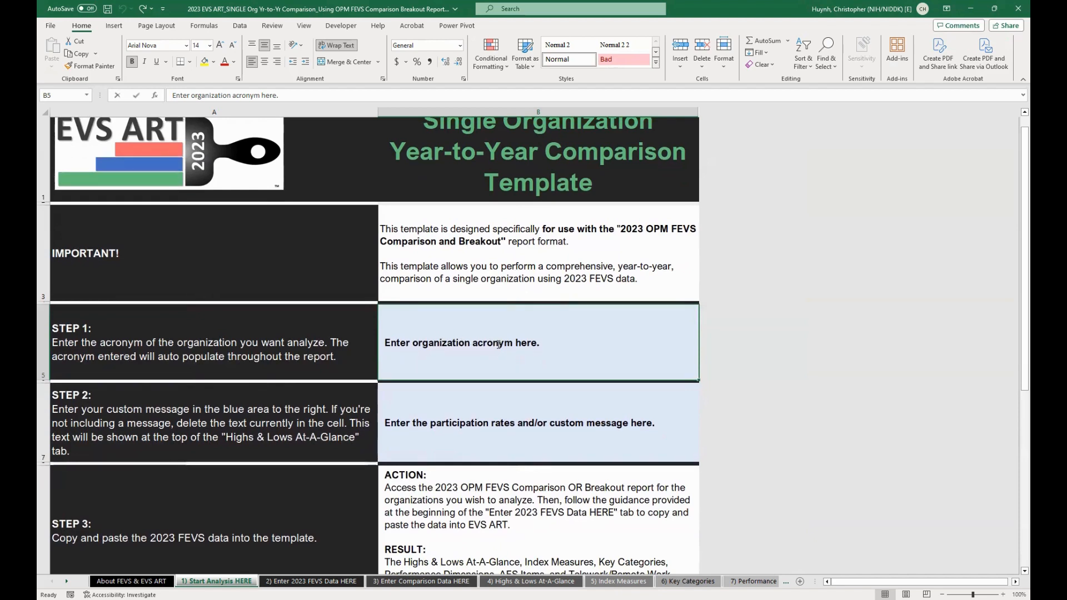
type("Oef")
key("BackSpace")
key("BackSpace")
type("rg A")
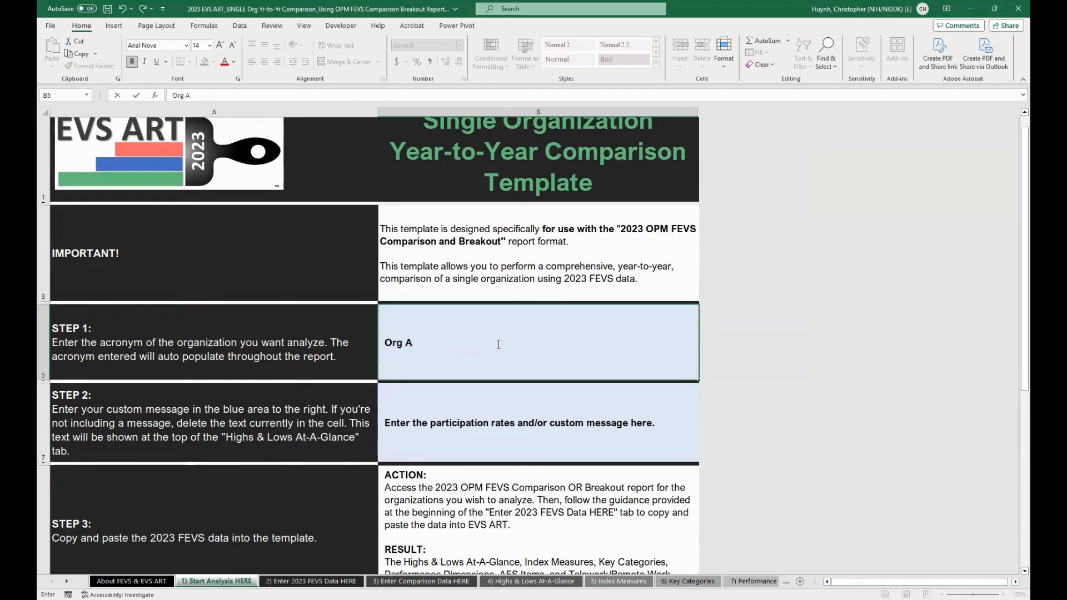
key("Return")
- Review Steps 2 to 4 on the start sheet and the instructions and Core Items paste area on the Enter 2023 FEVS Data HERE sheet
scroll(284, 397, "down", 1)
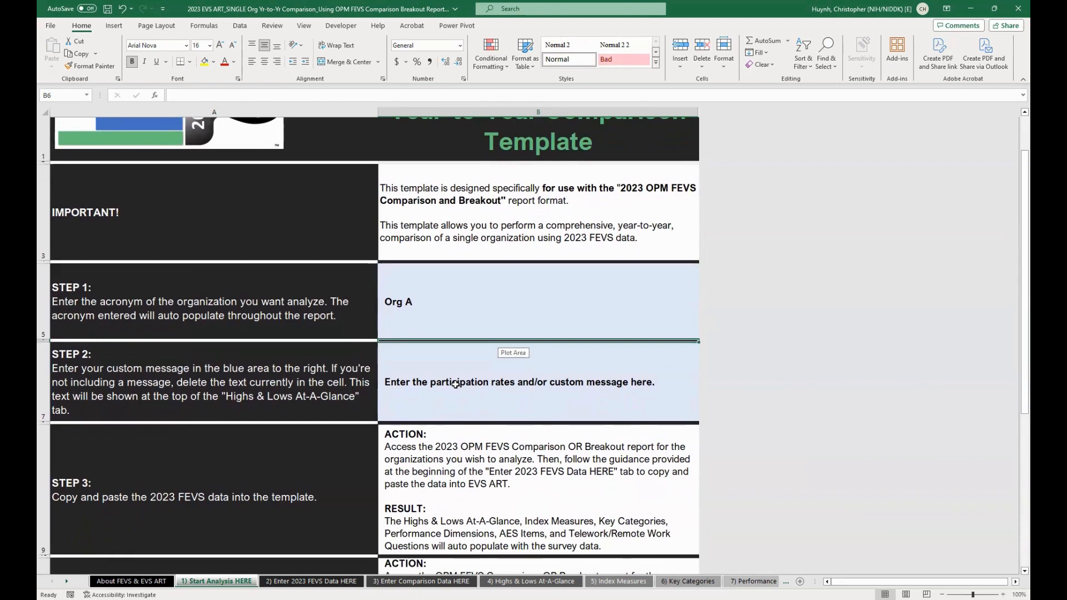
left_click(456, 384)
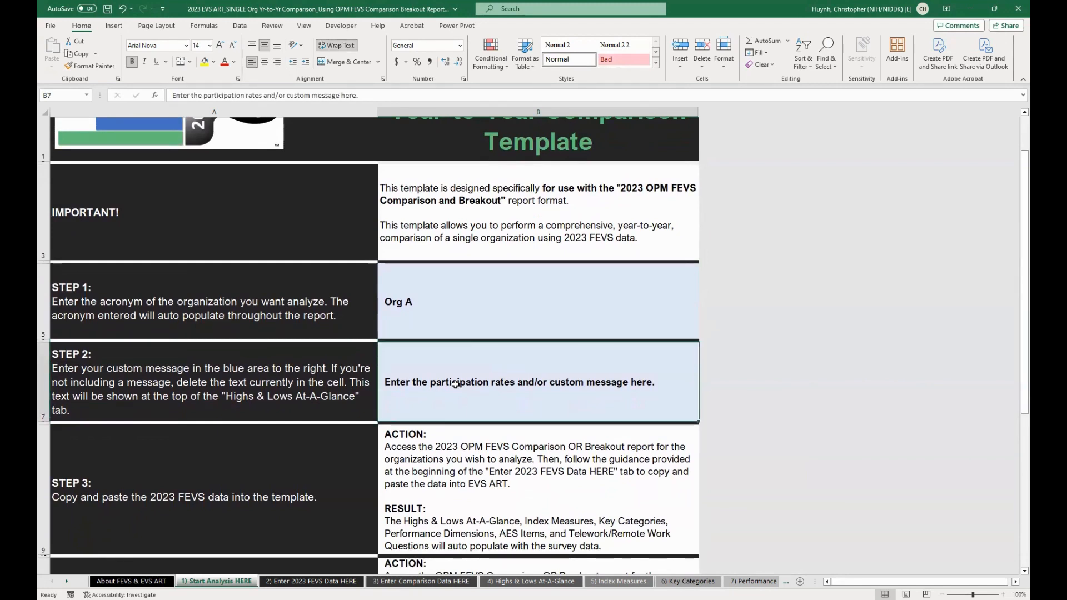
scroll(455, 385, "down", 2)
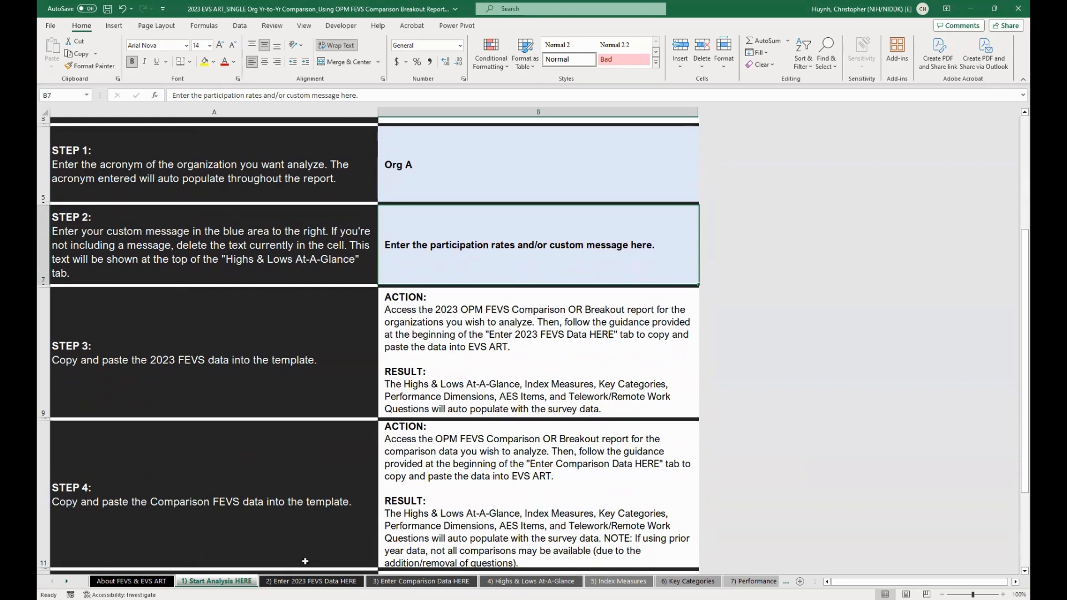
left_click(311, 581)
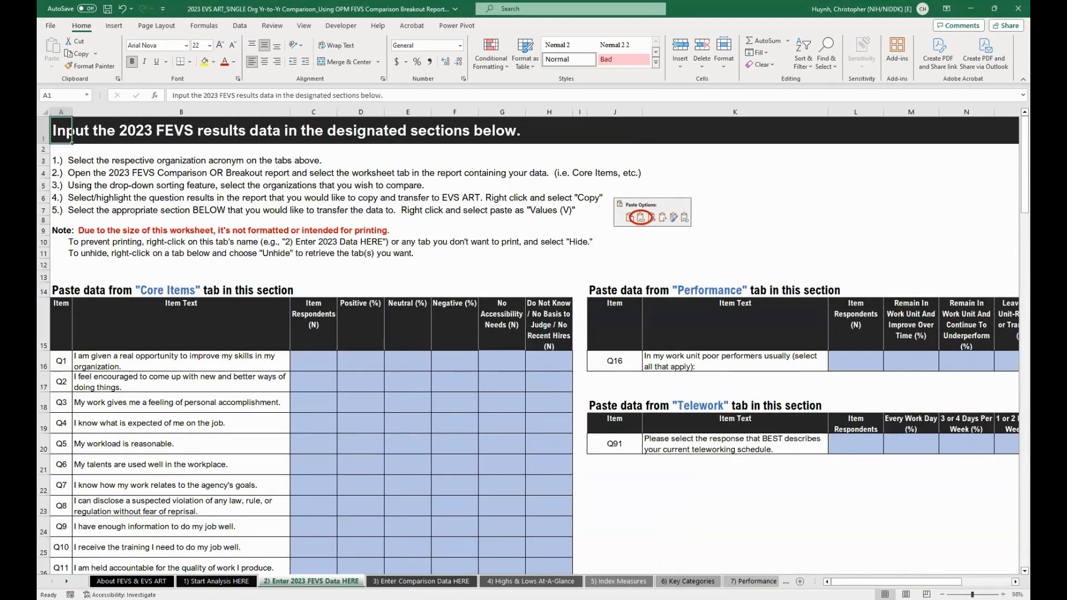
scroll(359, 352, "down", 1)
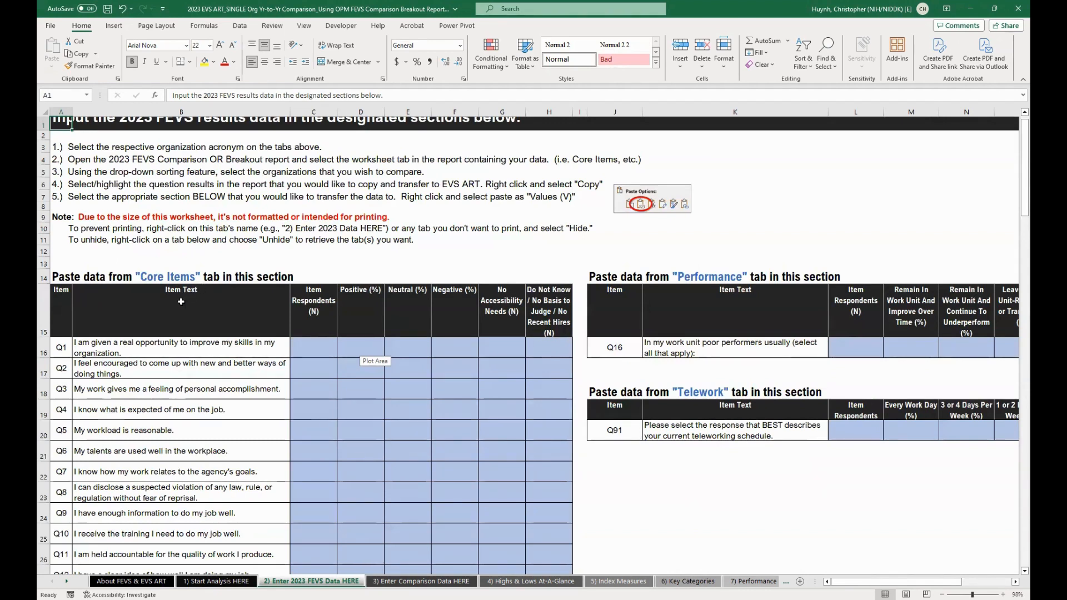
left_click(311, 347)
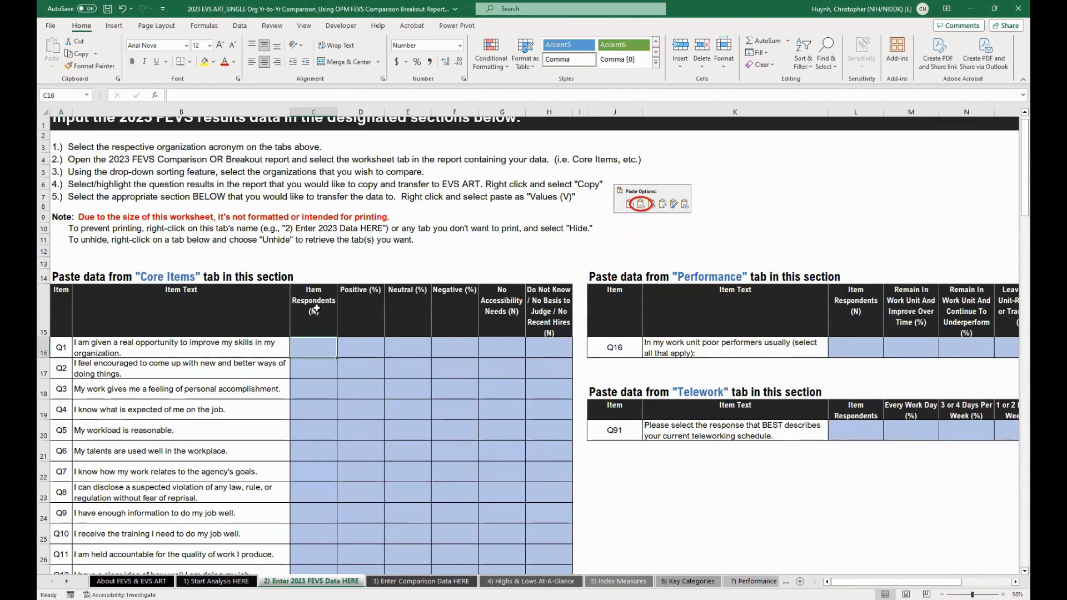
left_click(167, 281)
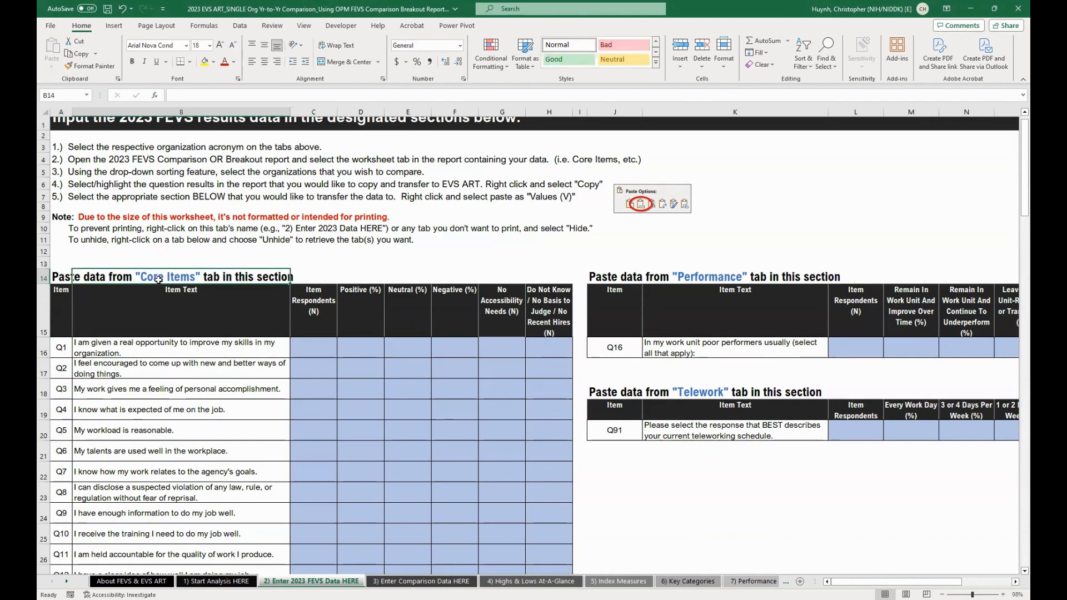
left_click(89, 149)
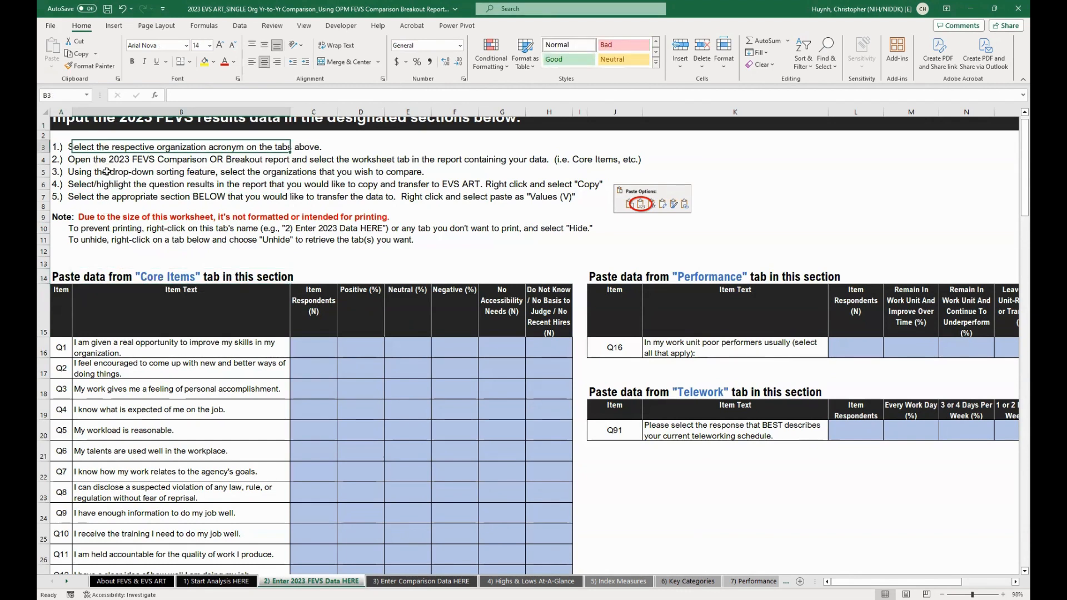
left_click(129, 278)
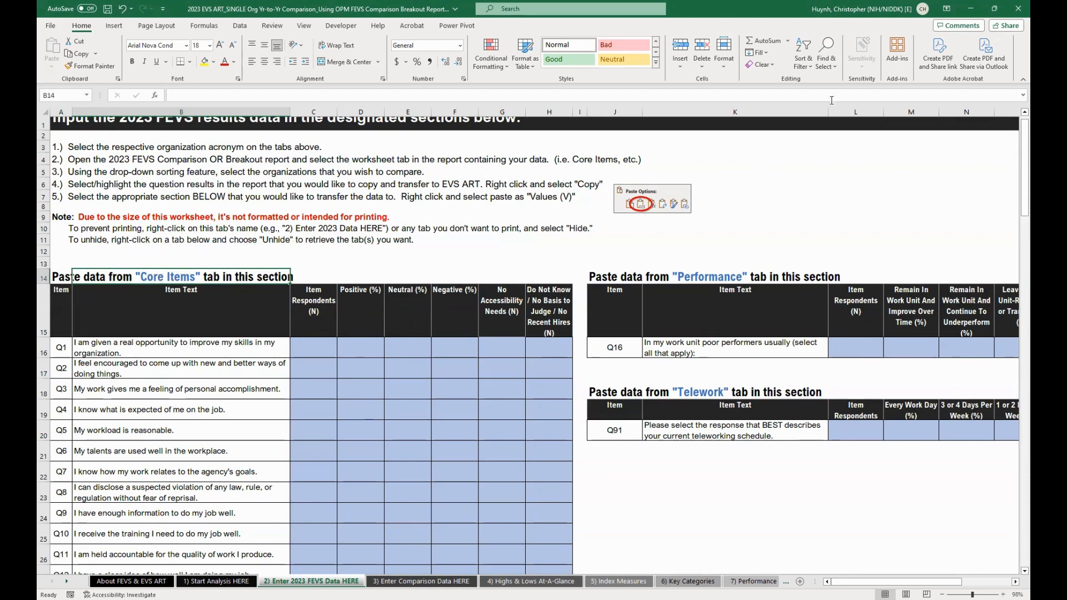
left_click(318, 346)
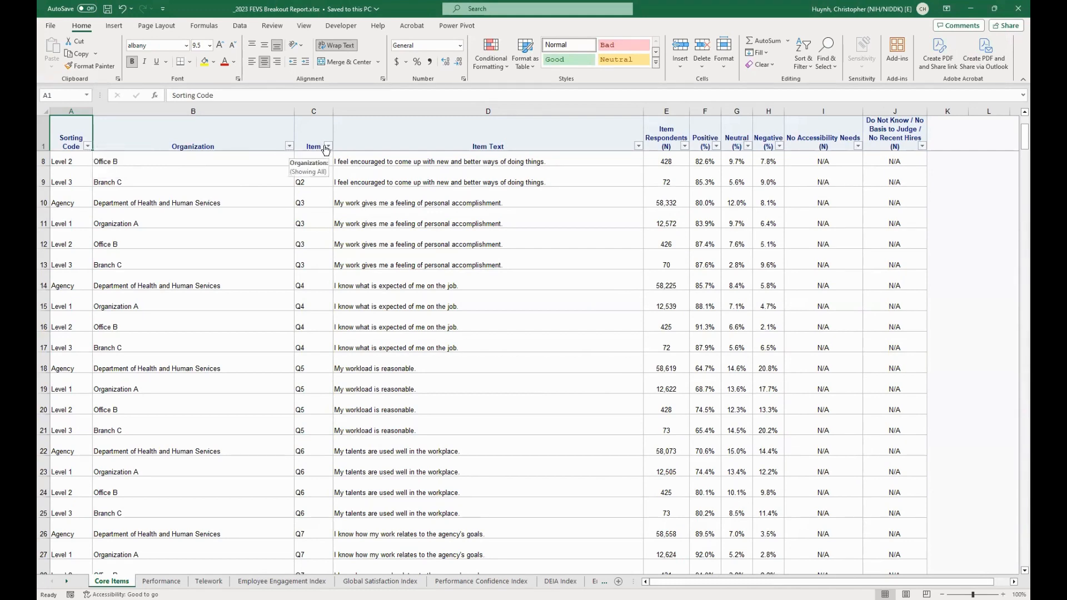
- In the 2023 FEVS Breakout Report, toggle the column filters off and on again for the entire Core Items sheet
left_click(76, 108)
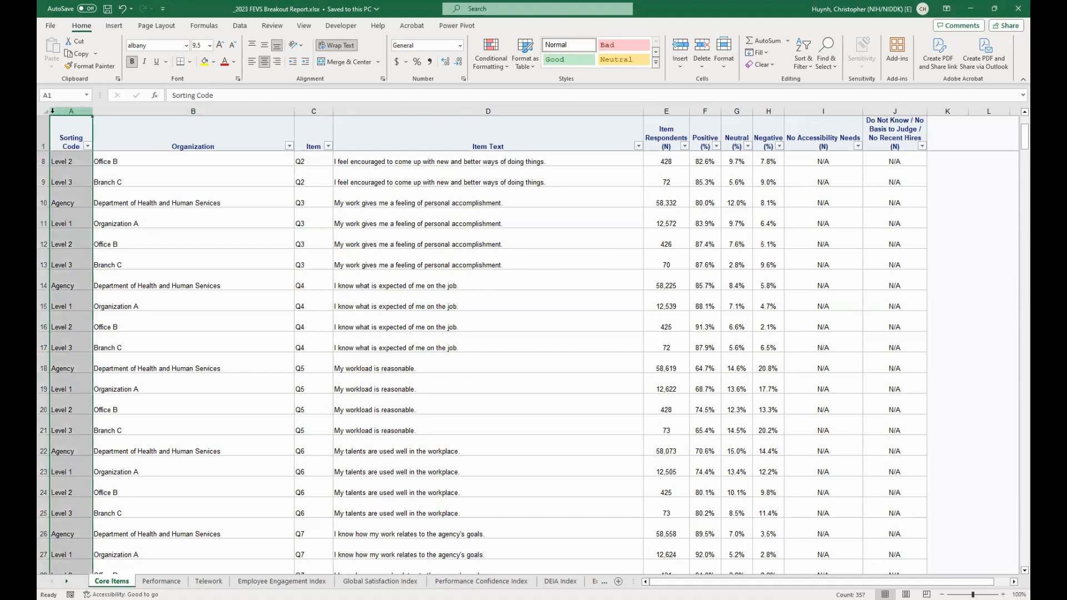
left_click(46, 109)
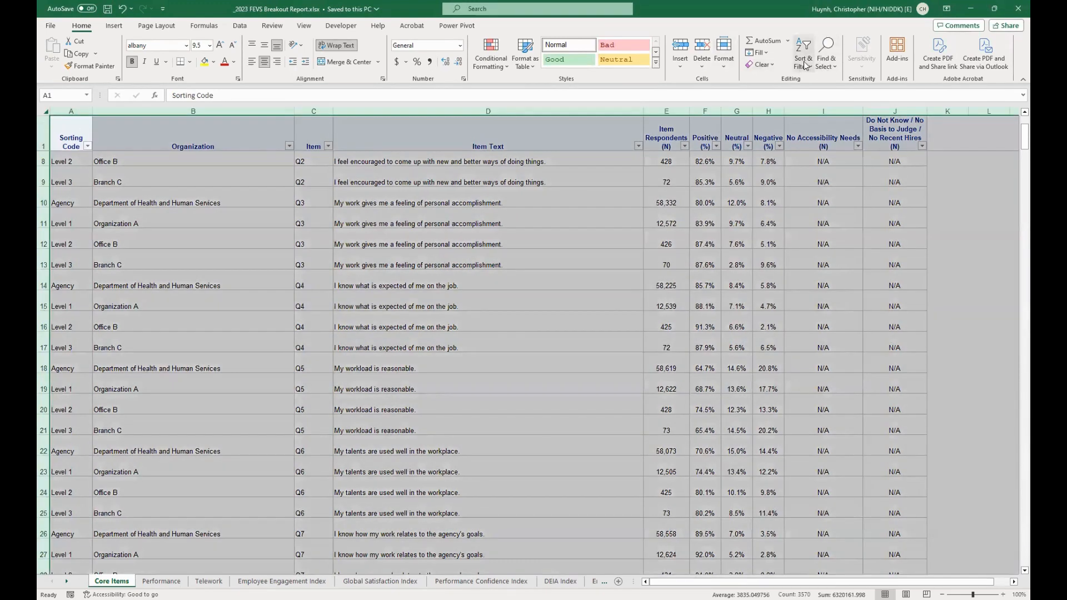
left_click(801, 65)
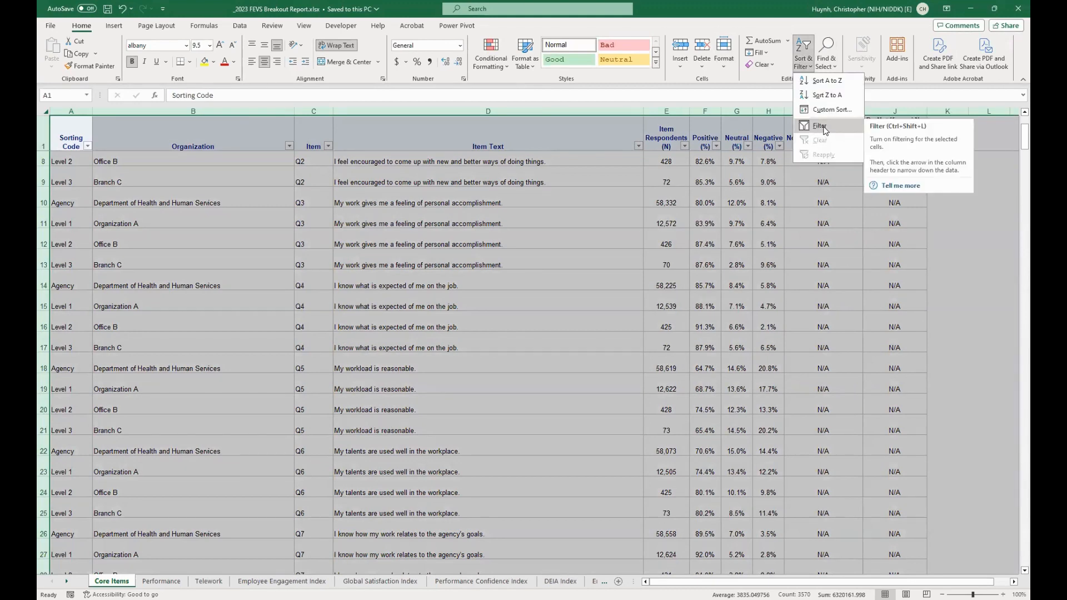
left_click(825, 130)
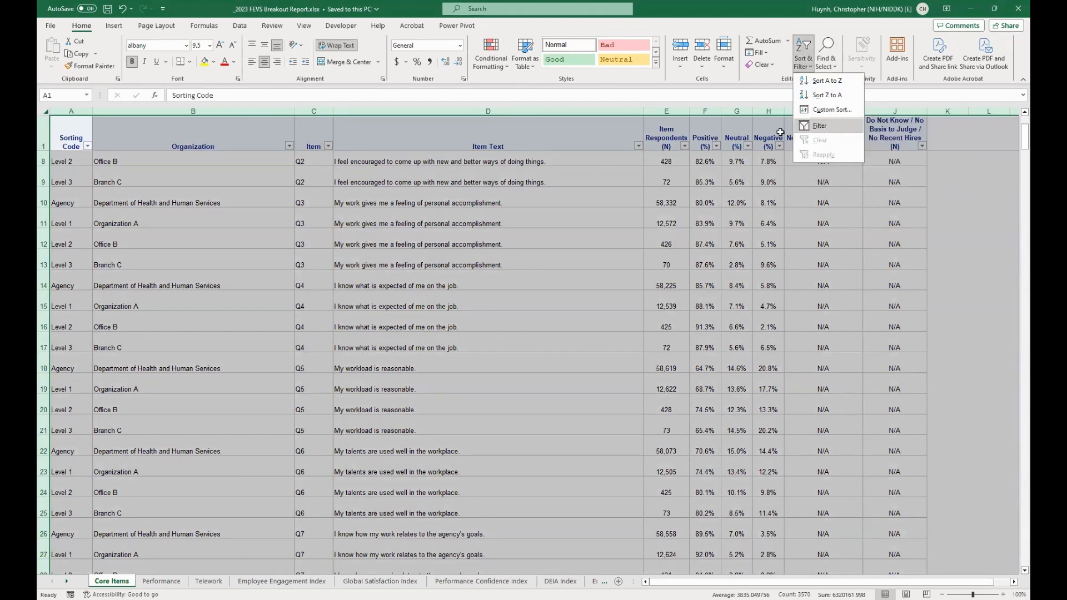
left_click(802, 59)
left_click(811, 124)
left_click(481, 165)
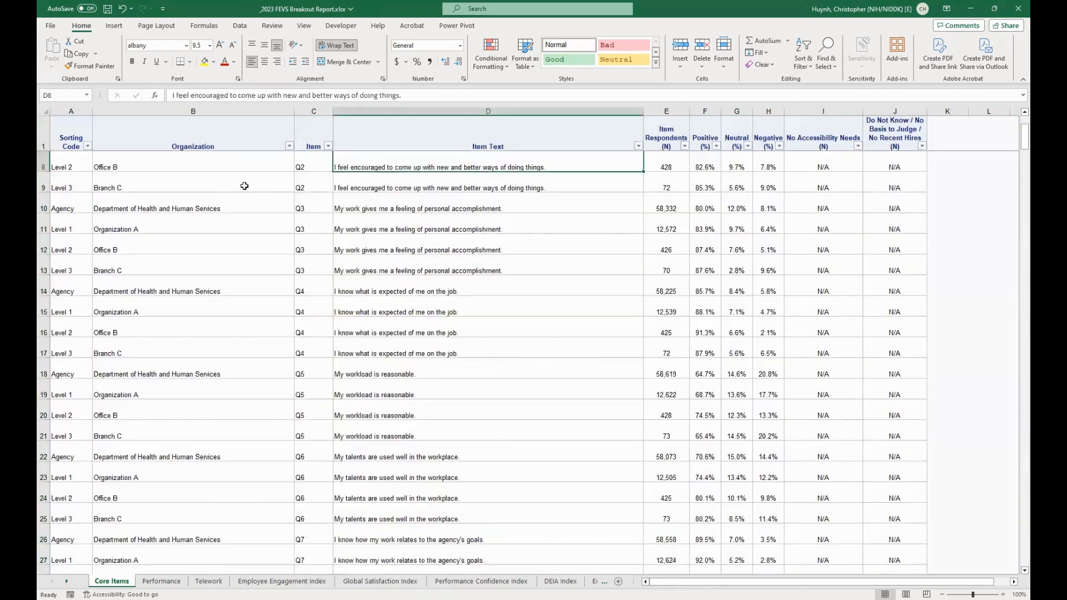
- Filter the Organization column of the Core Items sheet to show only Organization A
scroll(189, 196, "up", 2)
left_click(122, 186)
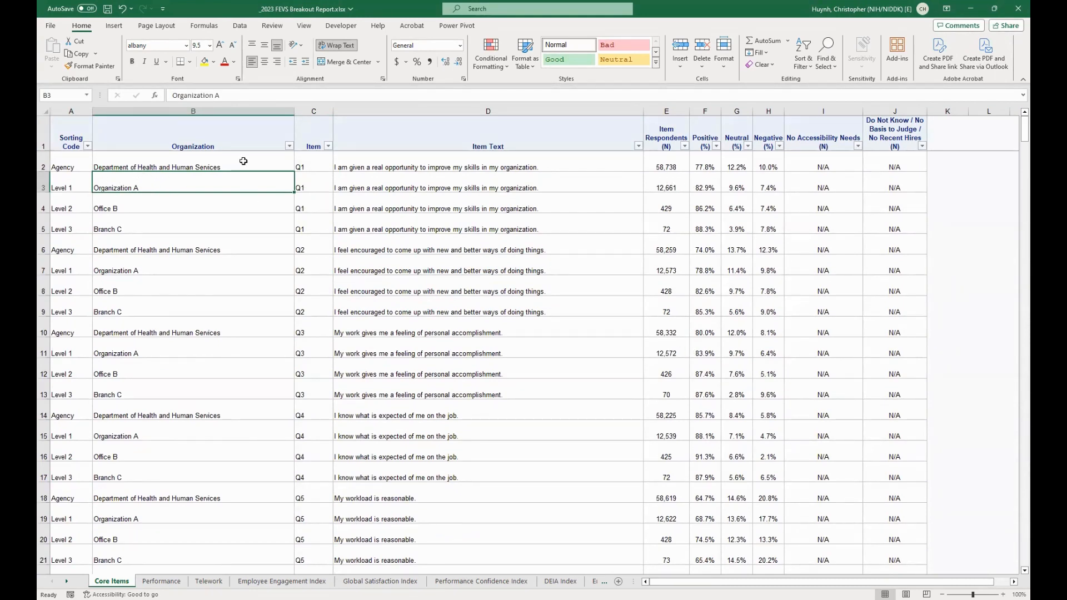
left_click(209, 110)
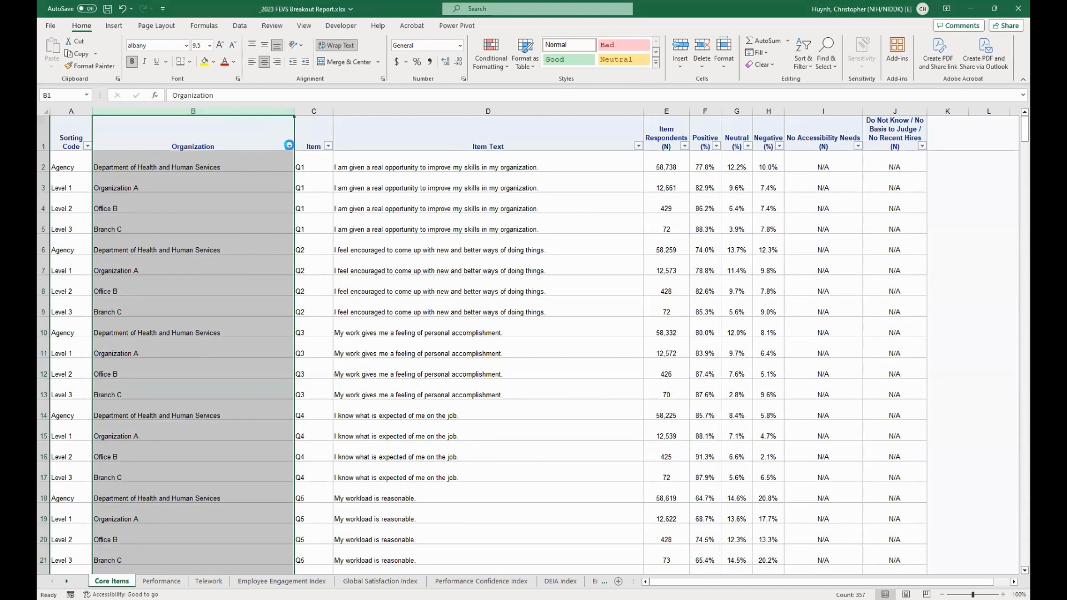
left_click(289, 147)
left_click(205, 276)
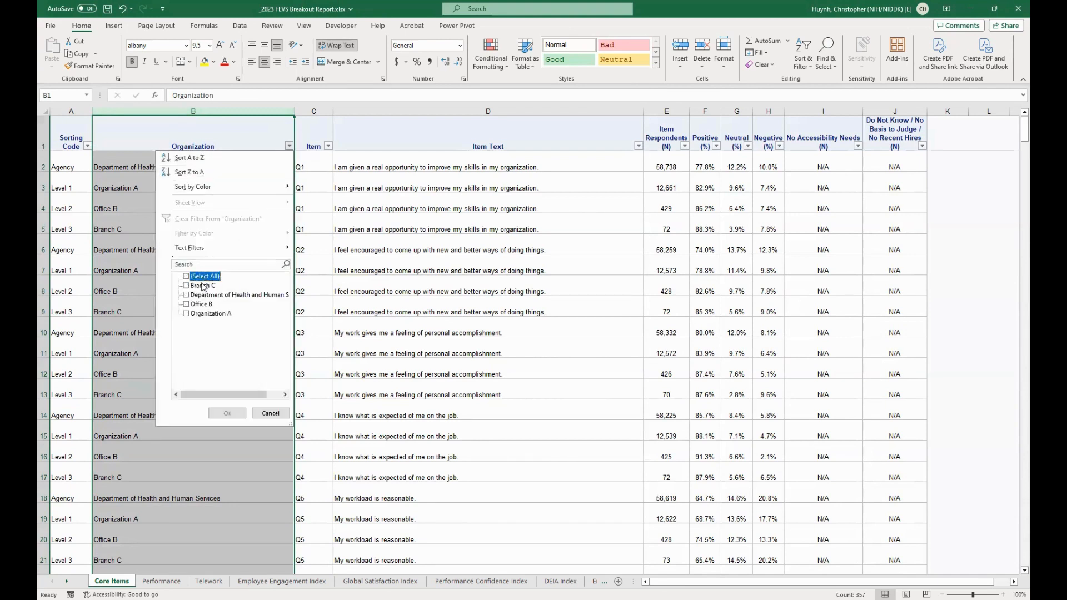
left_click(201, 314)
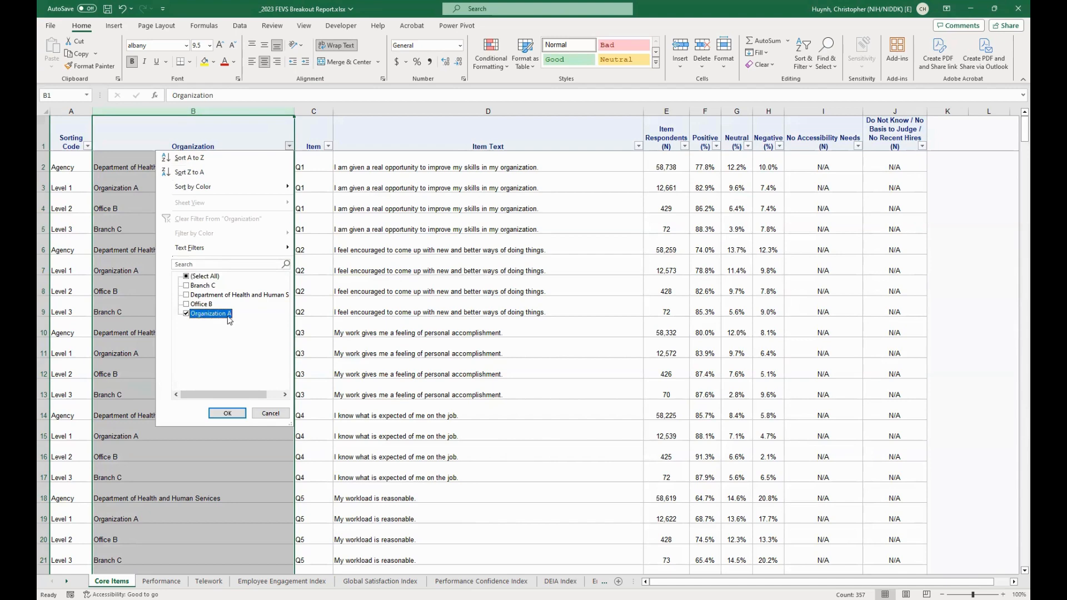
left_click(227, 413)
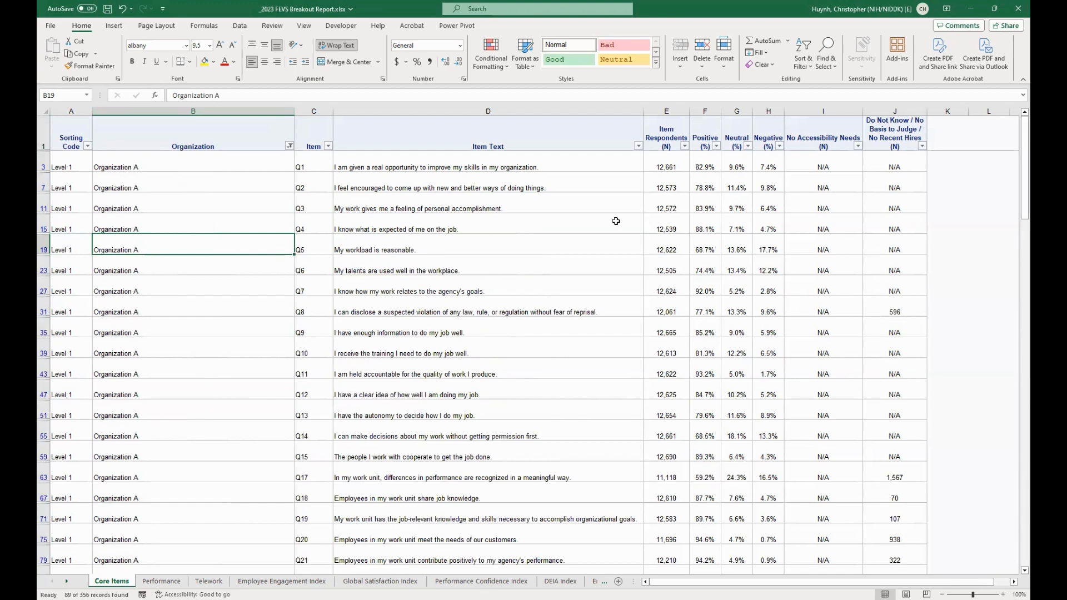
- Copy Organization A's Core Items results for all questions, from Item Respondents through the Do Not Know / No Basis to Judge column
left_click(669, 164)
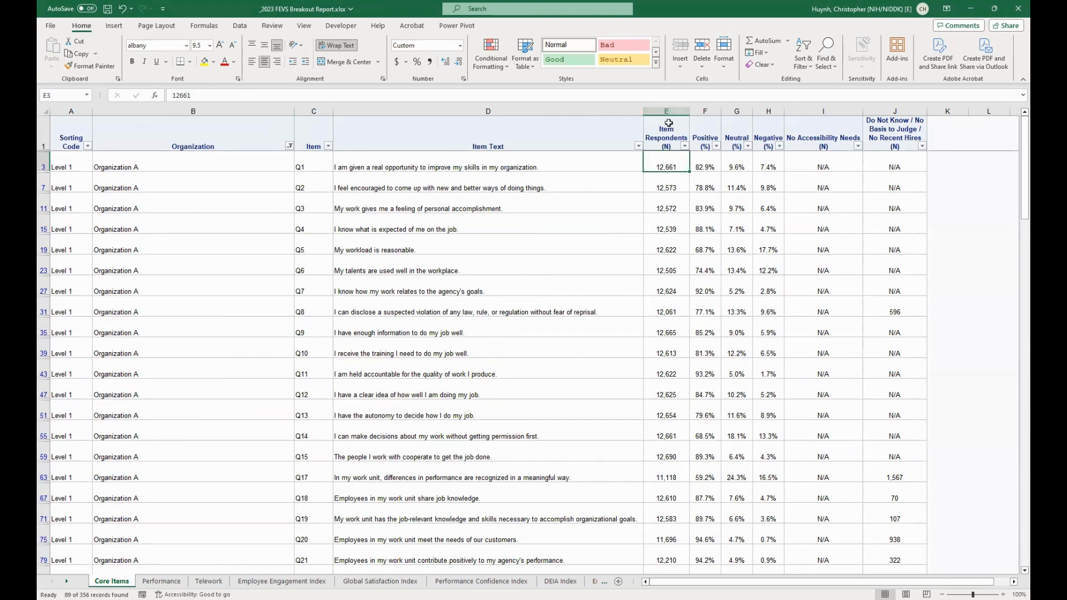
left_click_drag(661, 166, 922, 544)
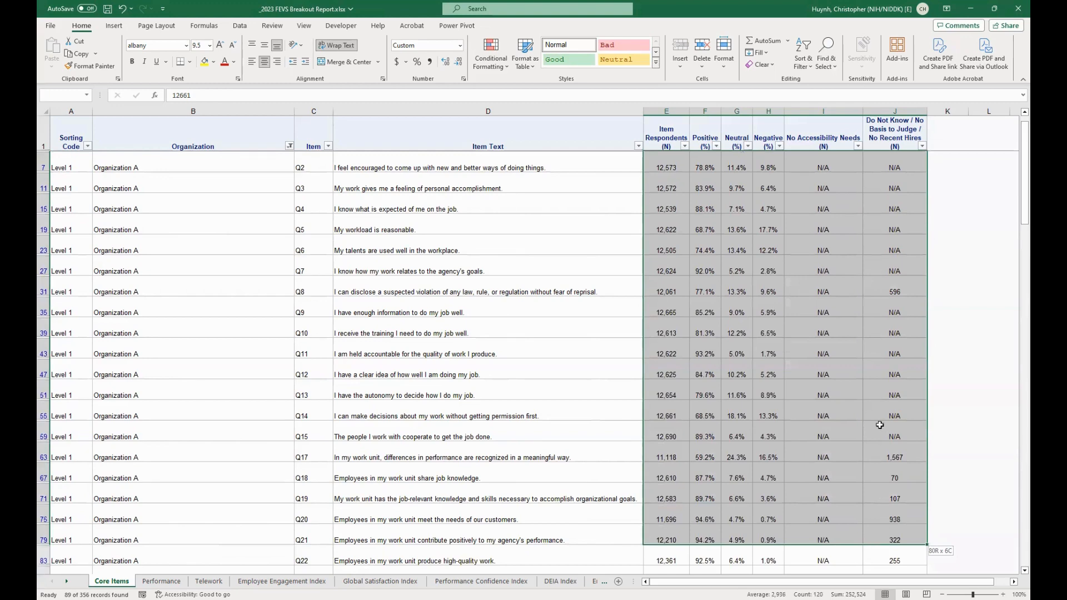
key("ctrl+shift+Down")
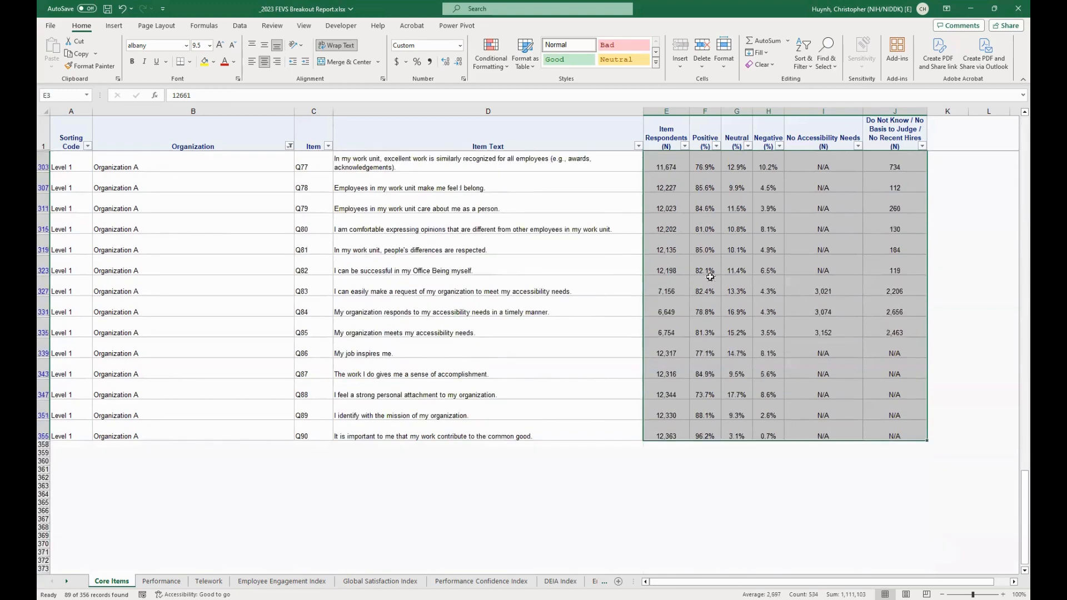
right_click(723, 248)
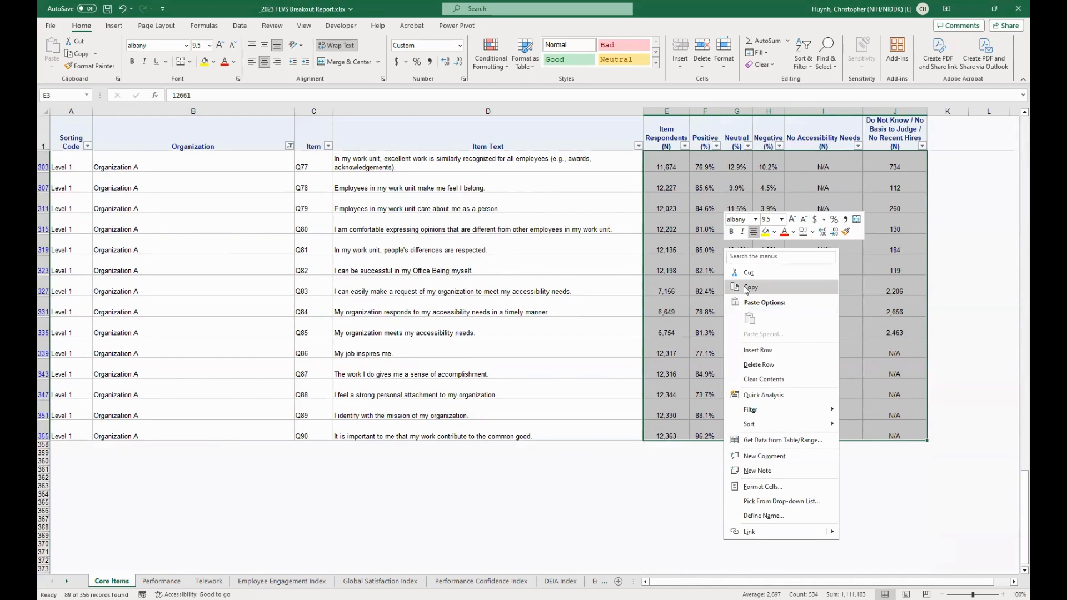
left_click(745, 287)
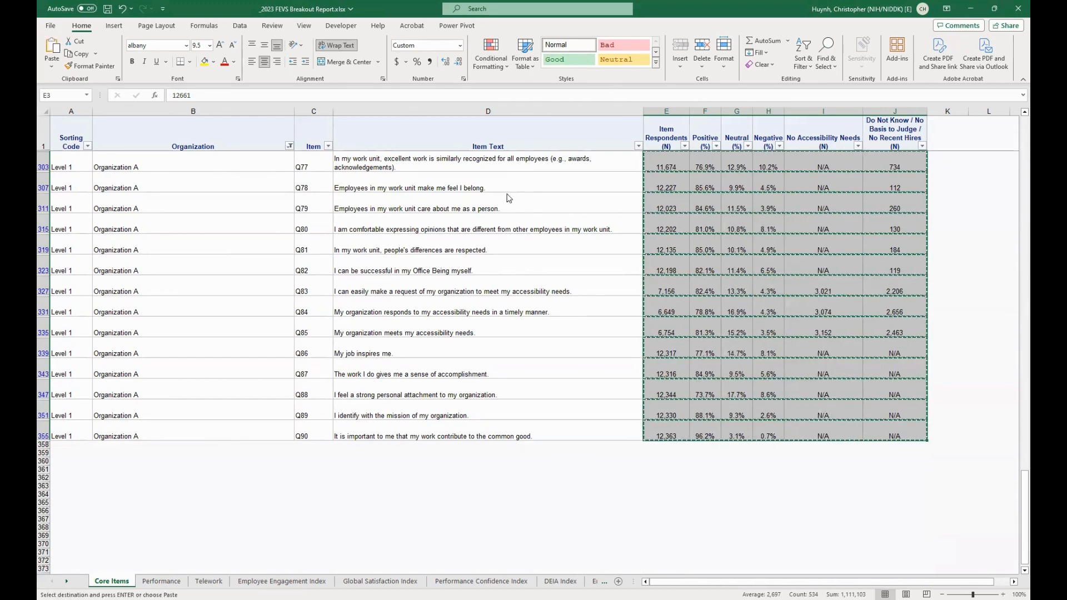
- In the EVS ART workbook, paste the copied results as values into the Core Items section starting at Q1's Item Respondents cell
key("alt+Tab")
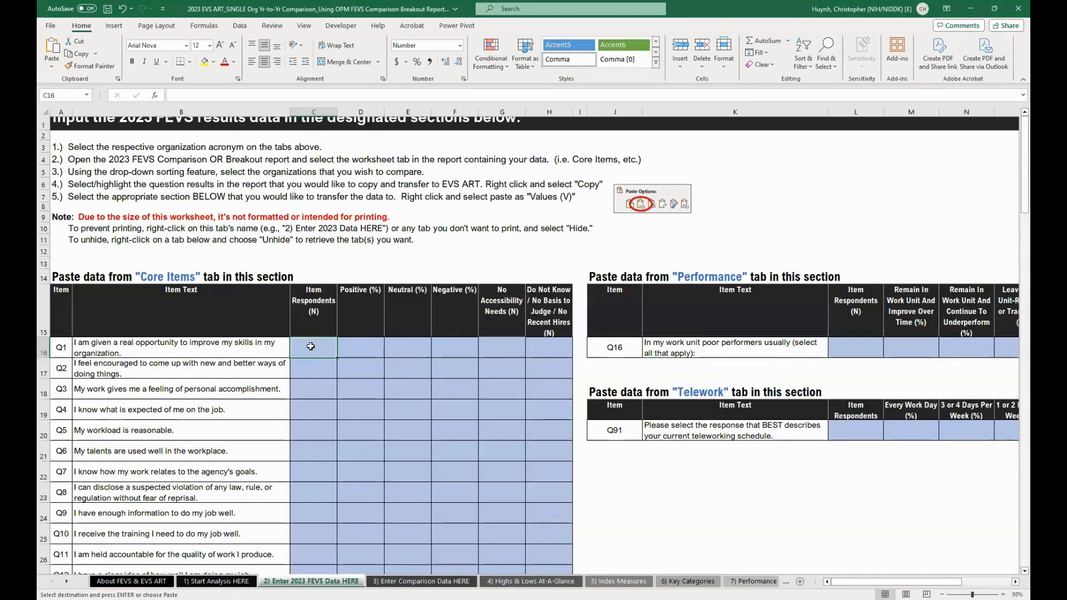
right_click(315, 350)
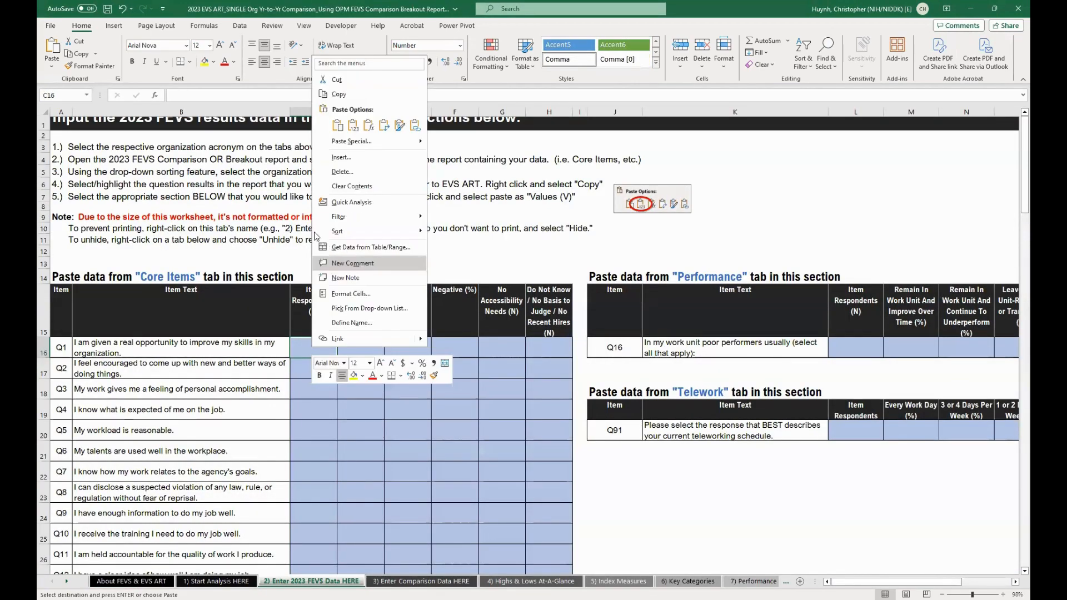
left_click(354, 128)
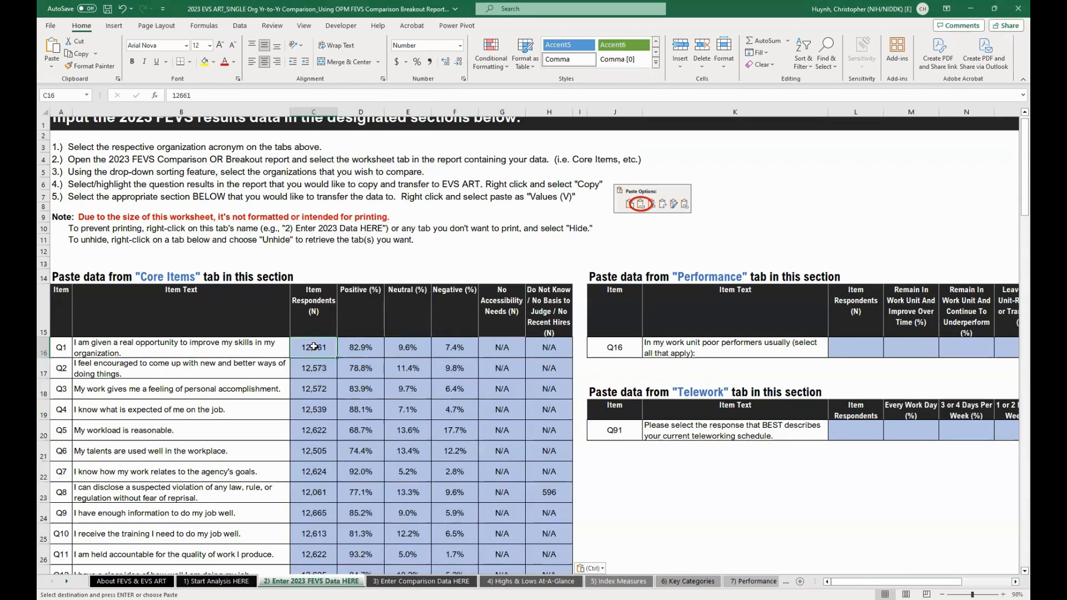
scroll(314, 346, "down", 5)
scroll(314, 346, "up", 5)
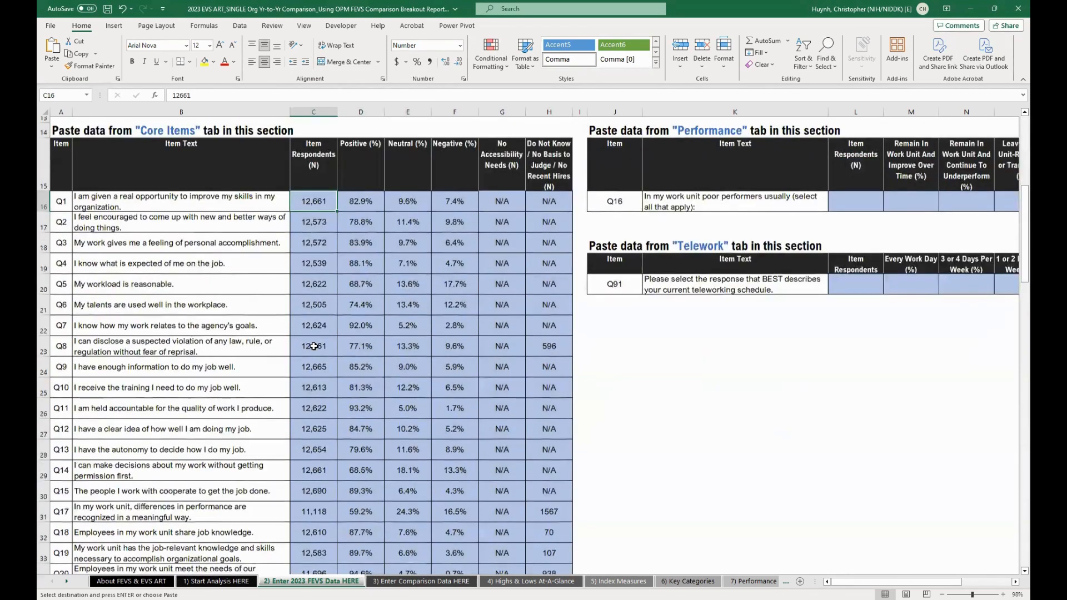
- Copy Organization A's Q16 results, Item Respondents through Do Not Know, from the 2023 breakout report's Performance sheet
scroll(314, 347, "right", 1)
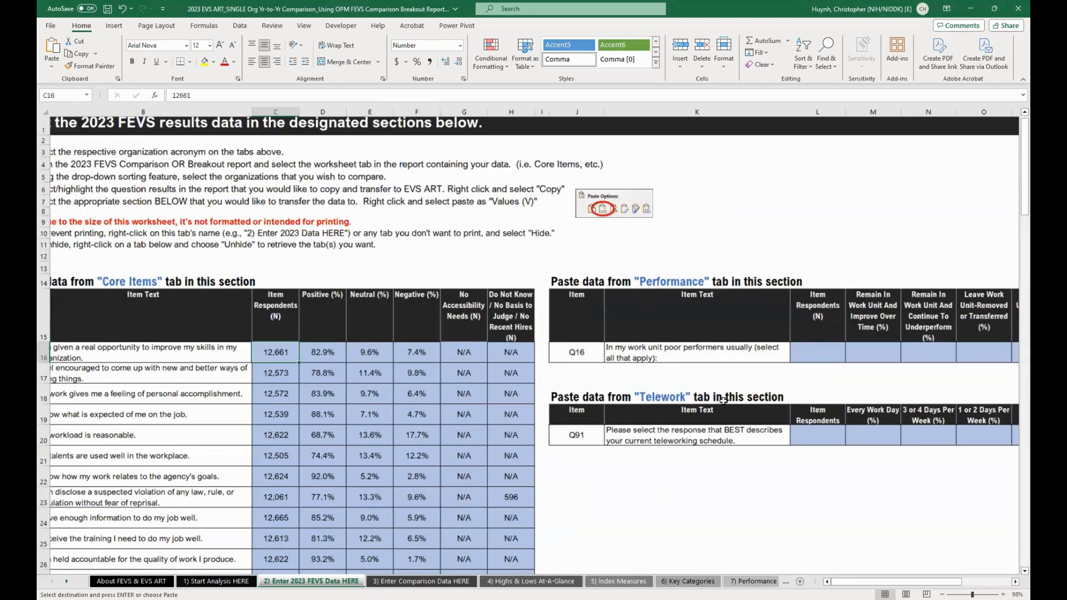
scroll(722, 400, "right", 2)
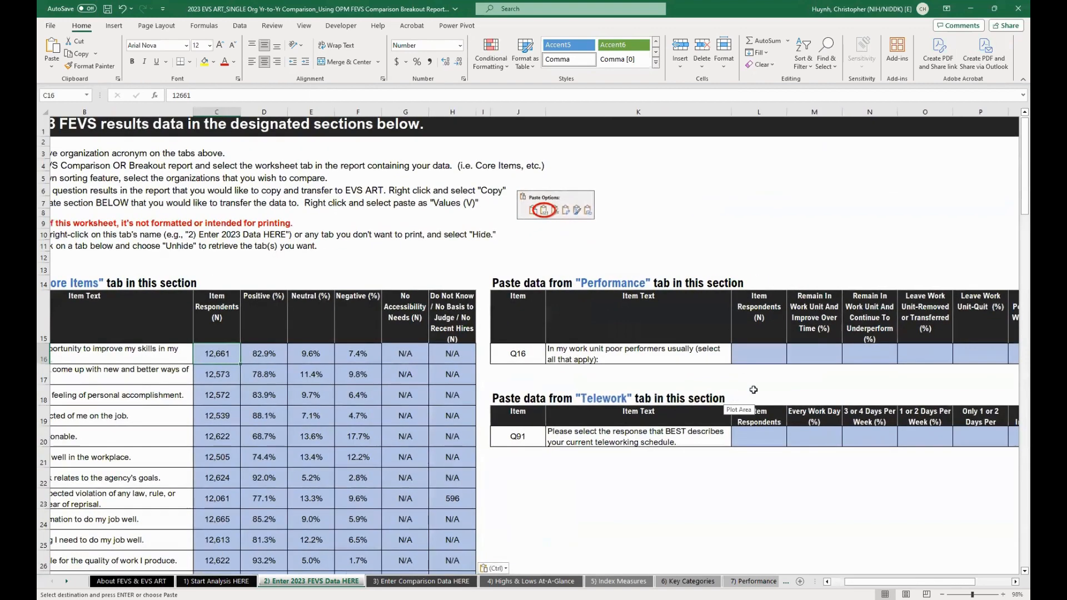
scroll(766, 393, "right", 3)
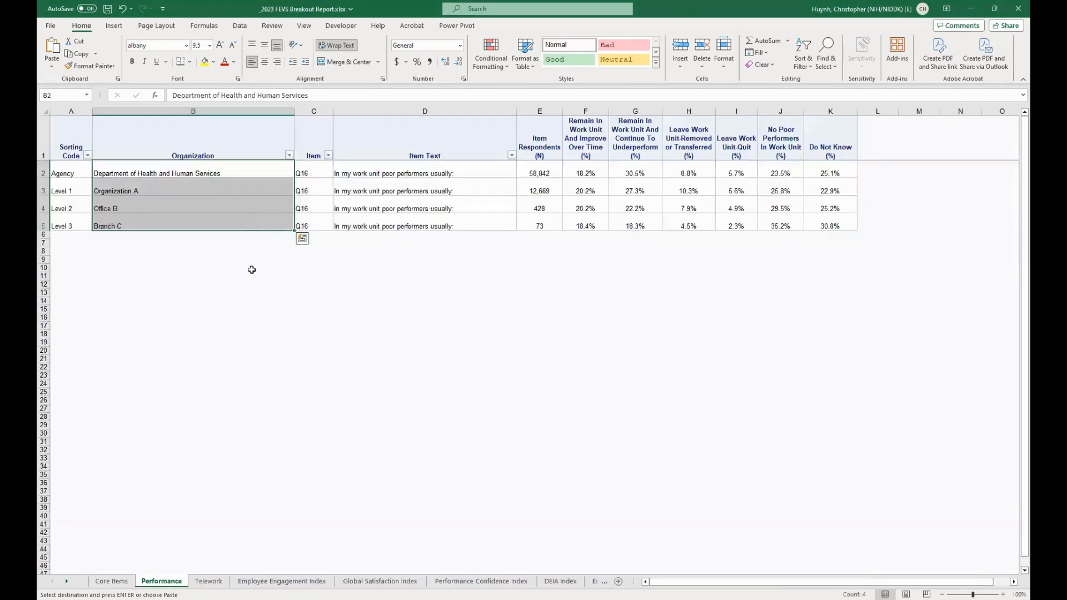
left_click(249, 212)
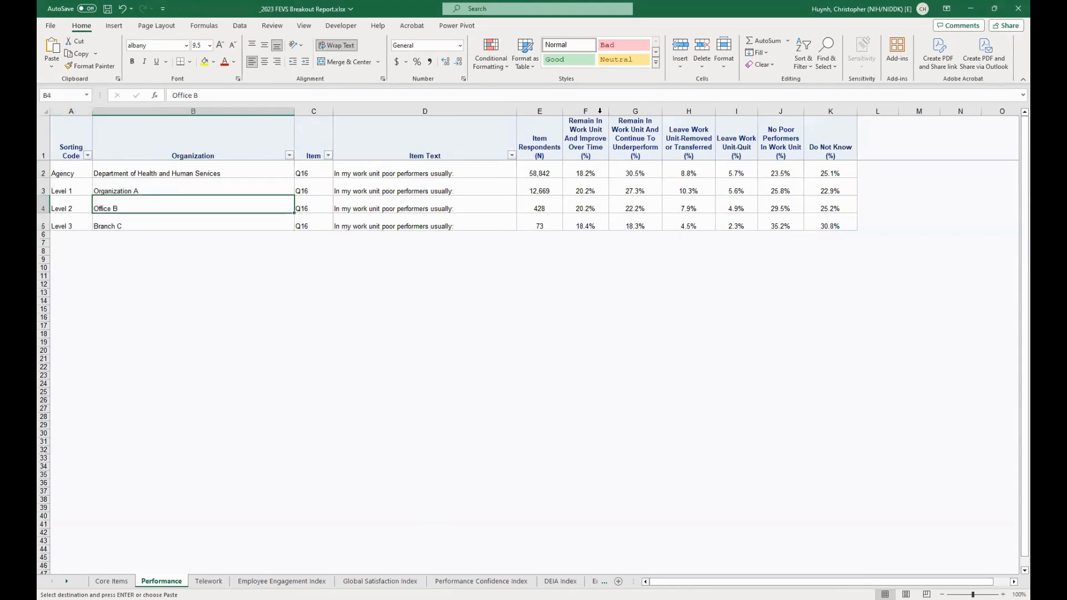
left_click(800, 62)
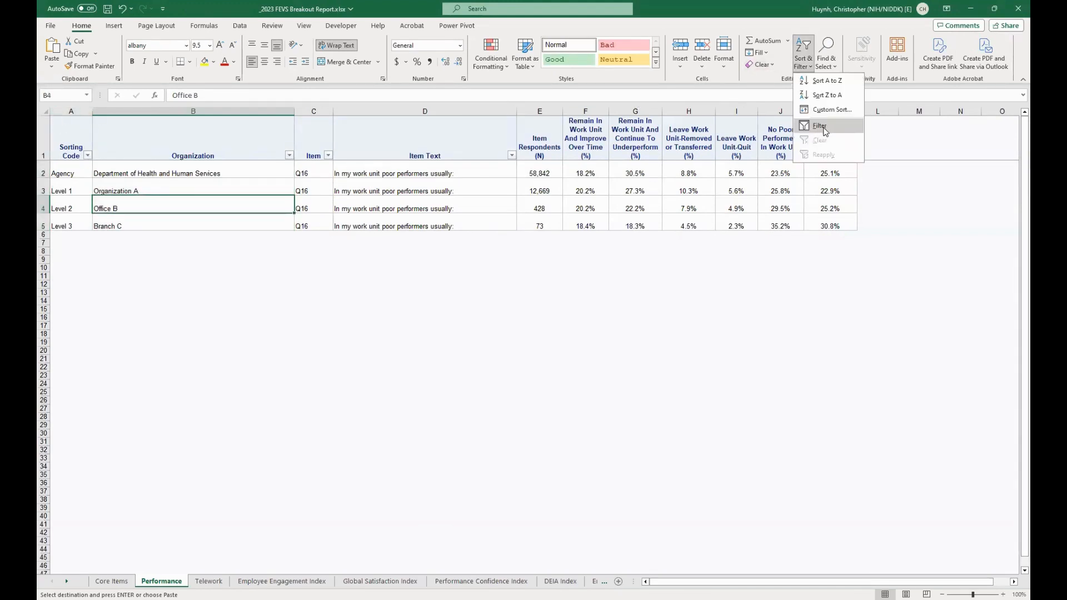
left_click(185, 183)
left_click_drag(244, 190, 831, 186)
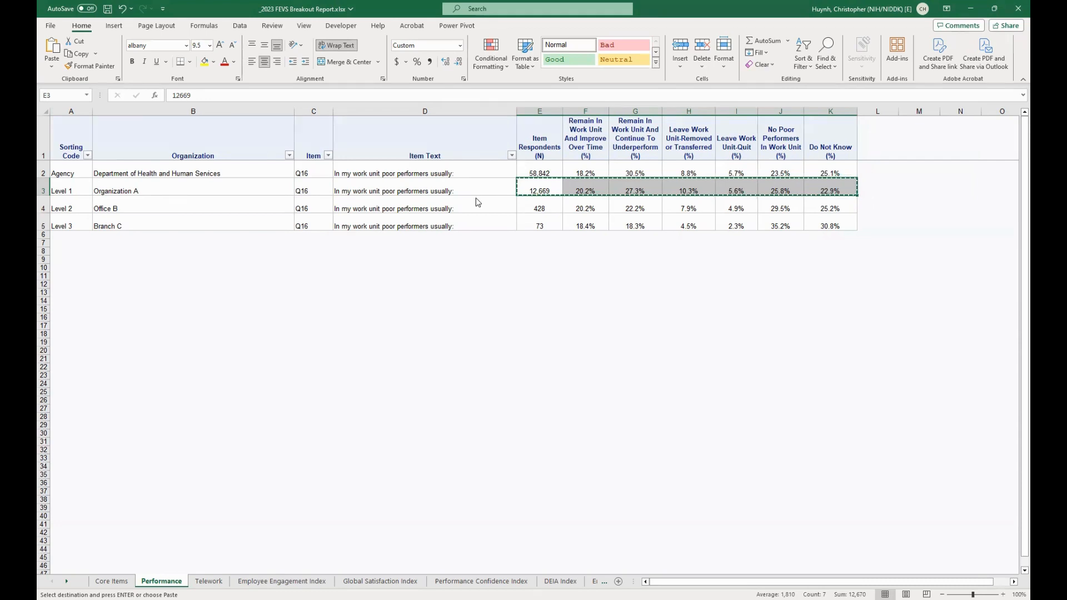
- Paste the Q16 results as values into the Performance section of the EVS ART Enter 2023 FEVS Data HERE sheet
key("alt+Tab")
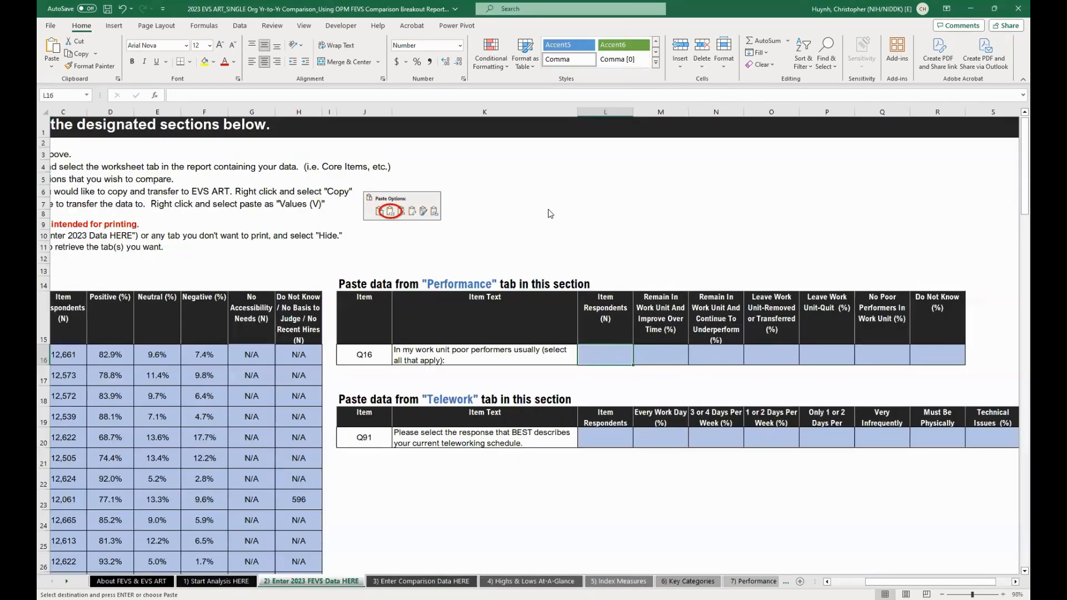
right_click(610, 356)
left_click(649, 131)
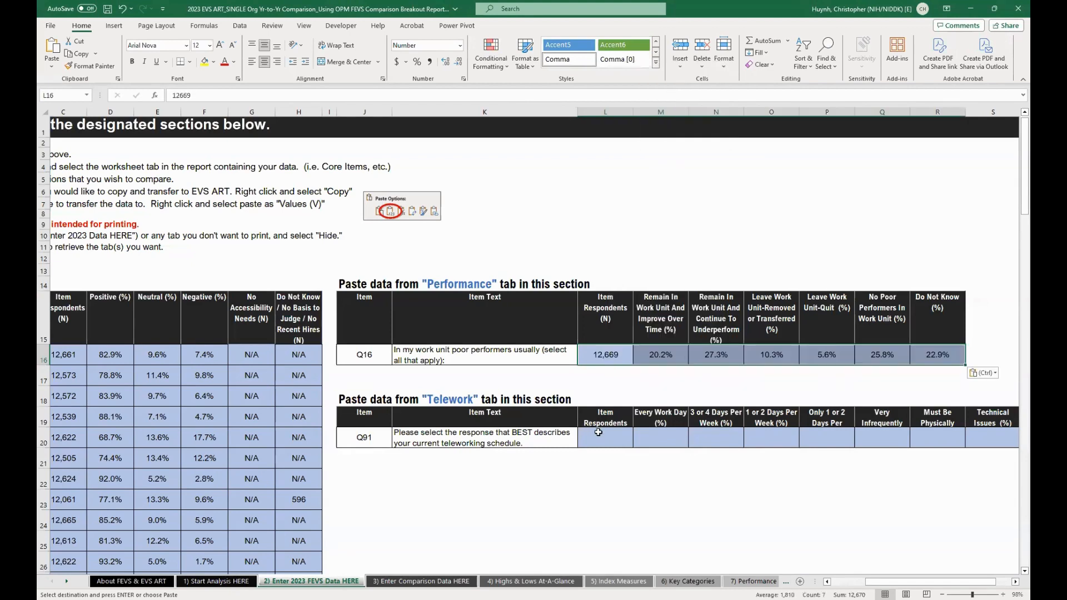
- Copy Organization A's Q91 results from the 2023 report's Telework sheet and paste them as values into the EVS ART Telework section
left_click(598, 436)
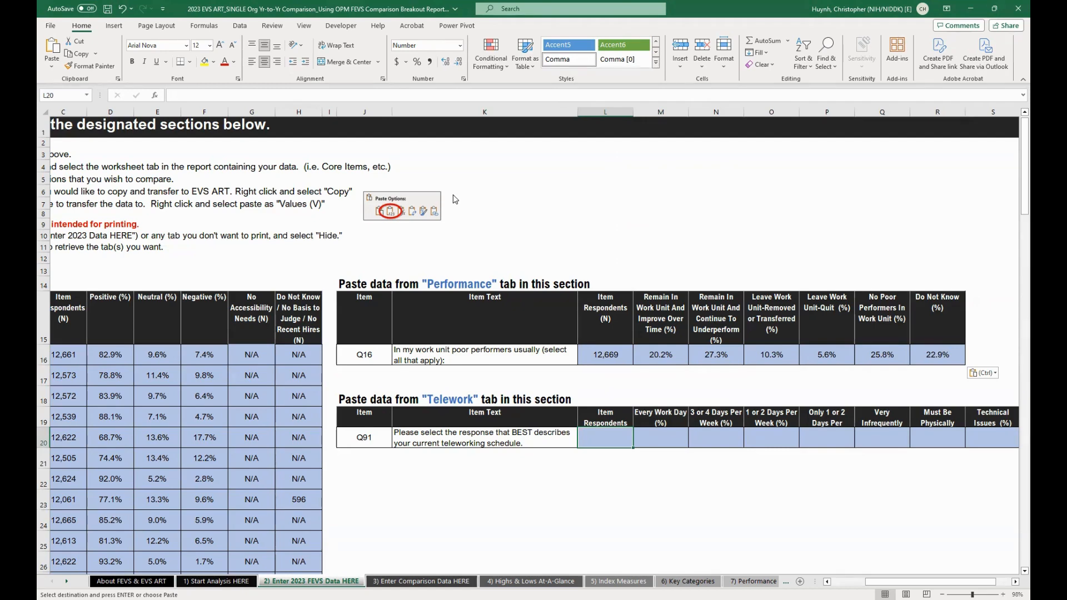
key("alt+Tab")
left_click(208, 582)
left_click(527, 220)
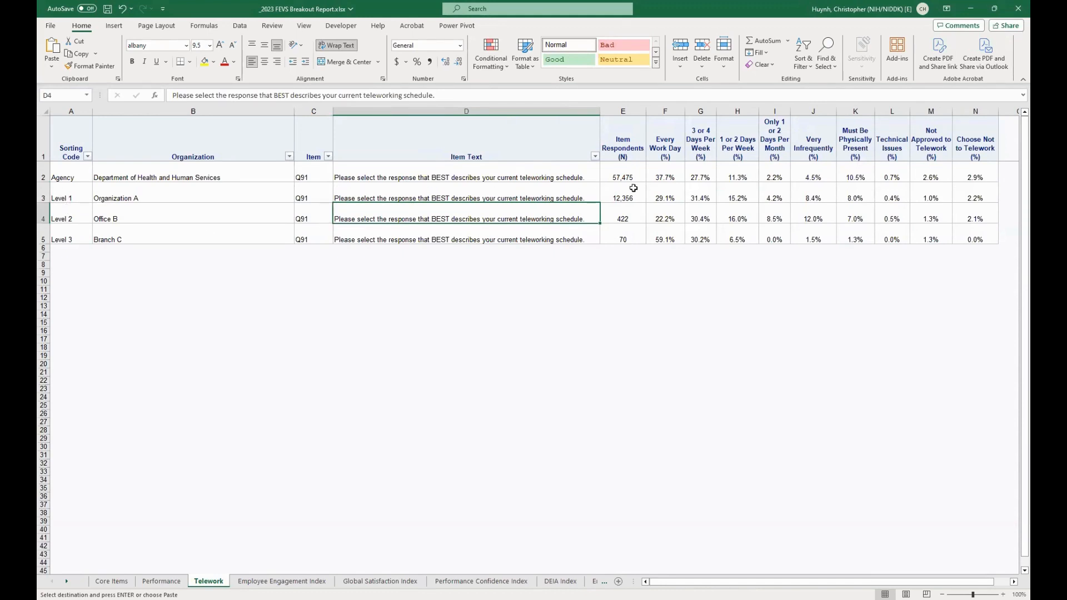
mouse_move(634, 192)
left_mouse_down()
mouse_move(974, 179)
mouse_move(622, 190)
left_mouse_up()
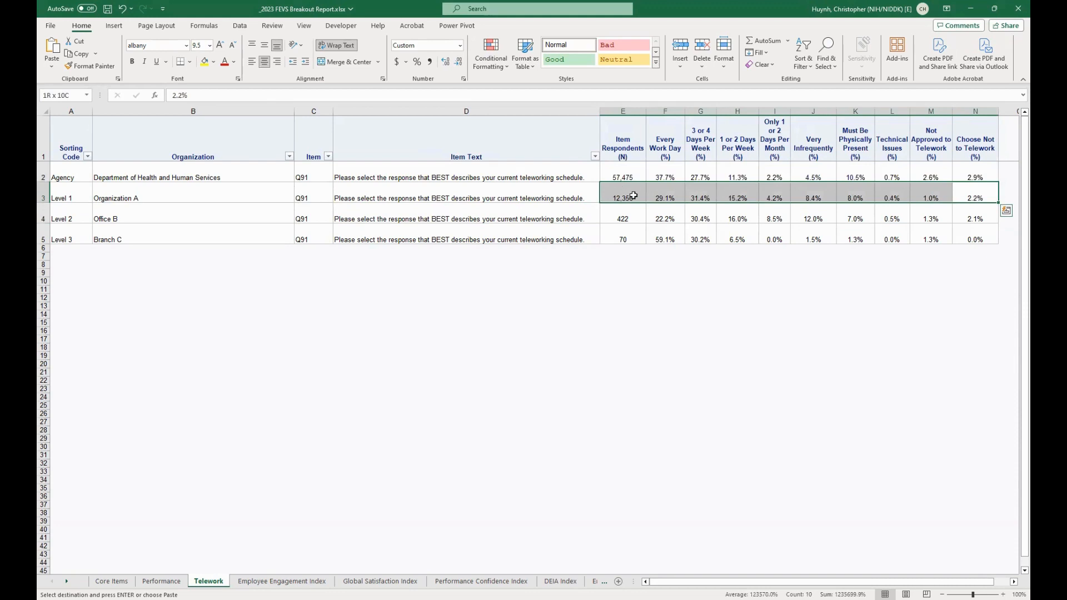
right_click(635, 195)
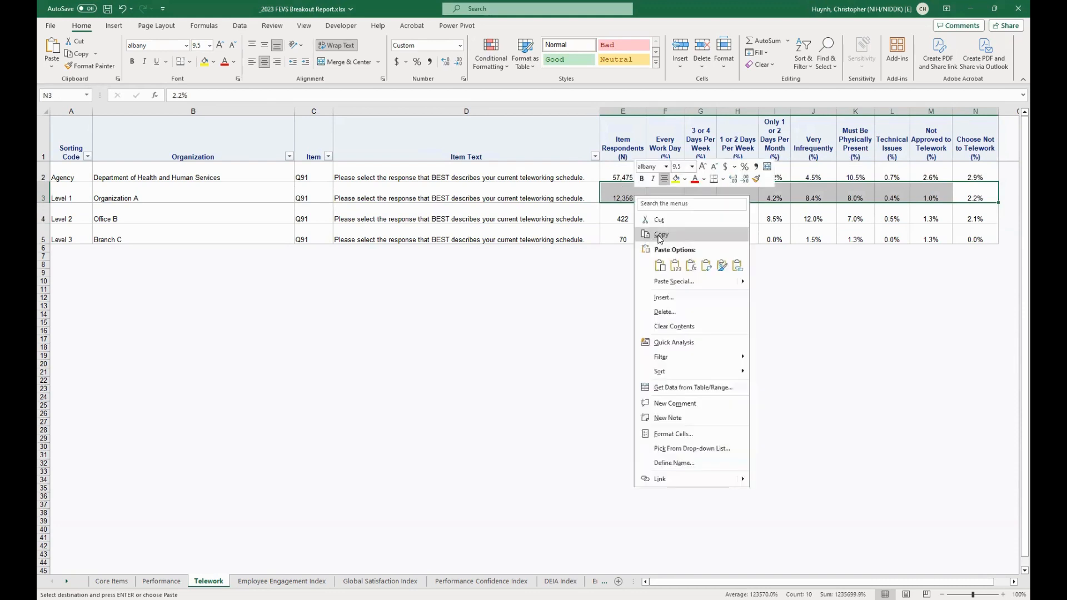
left_click(660, 236)
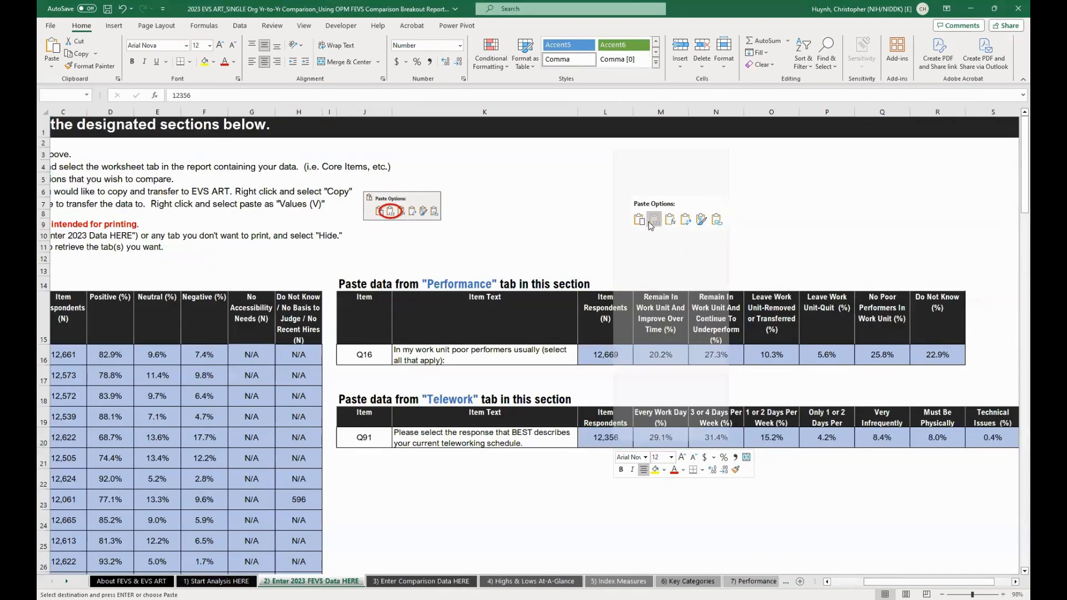
left_click(548, 408)
scroll(547, 410, "down", 1)
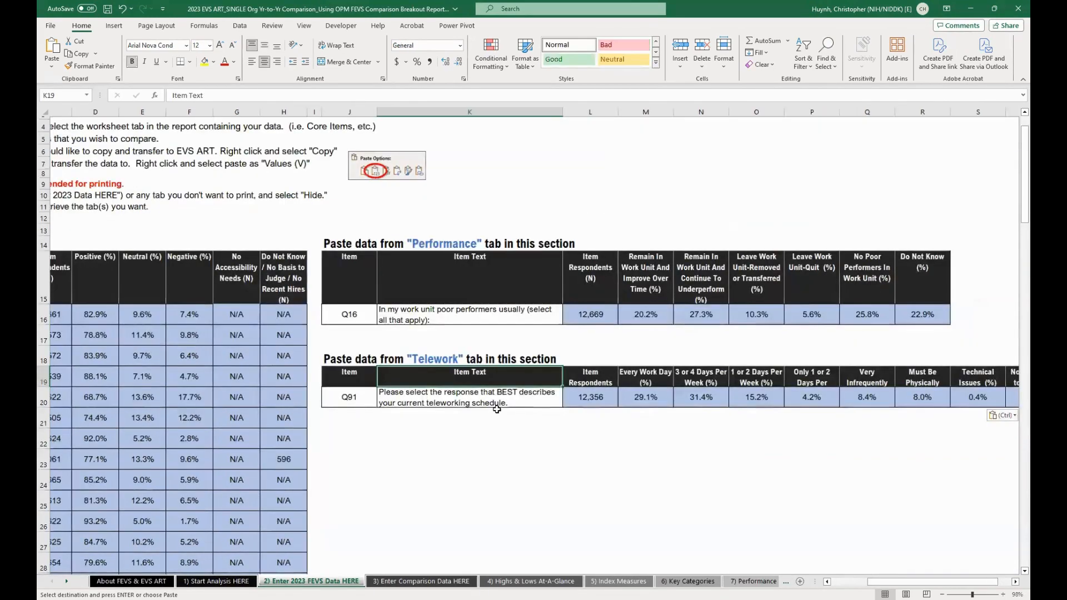
scroll(497, 410, "right", 1)
scroll(497, 410, "left", 3)
scroll(478, 411, "up", 1)
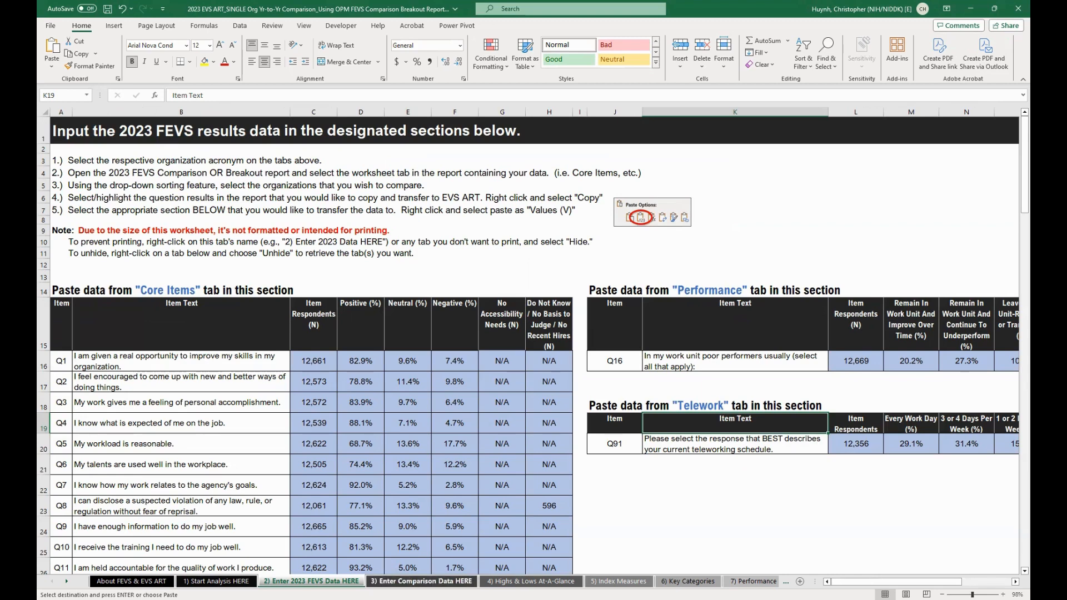
- Open the Enter Comparison Data HERE sheet and review its instructions, comparison year cell and 2022 paste sections
left_click(422, 581)
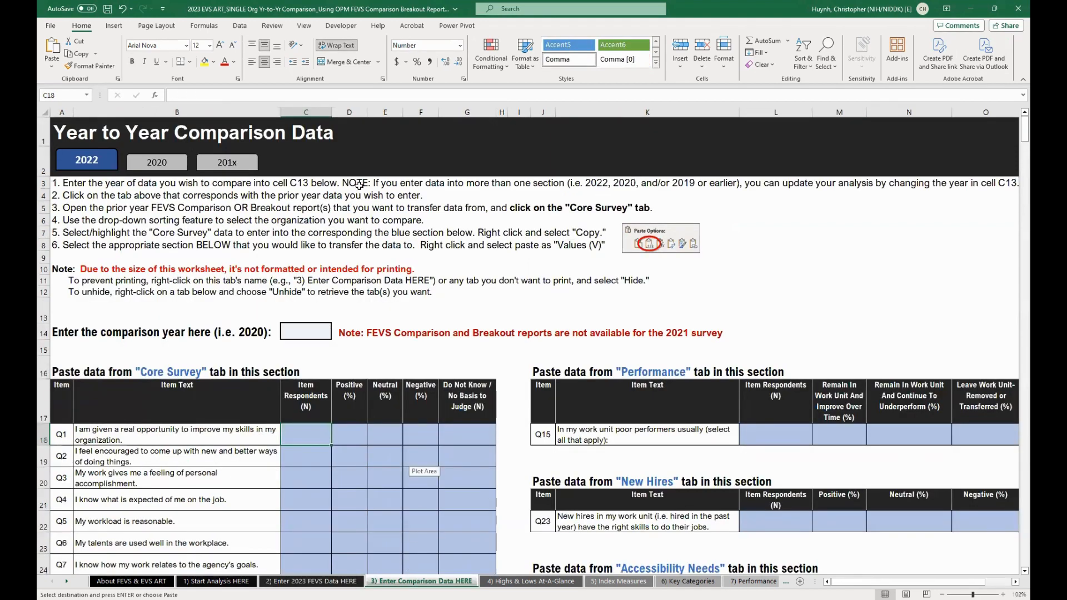
scroll(339, 379, "down", 1)
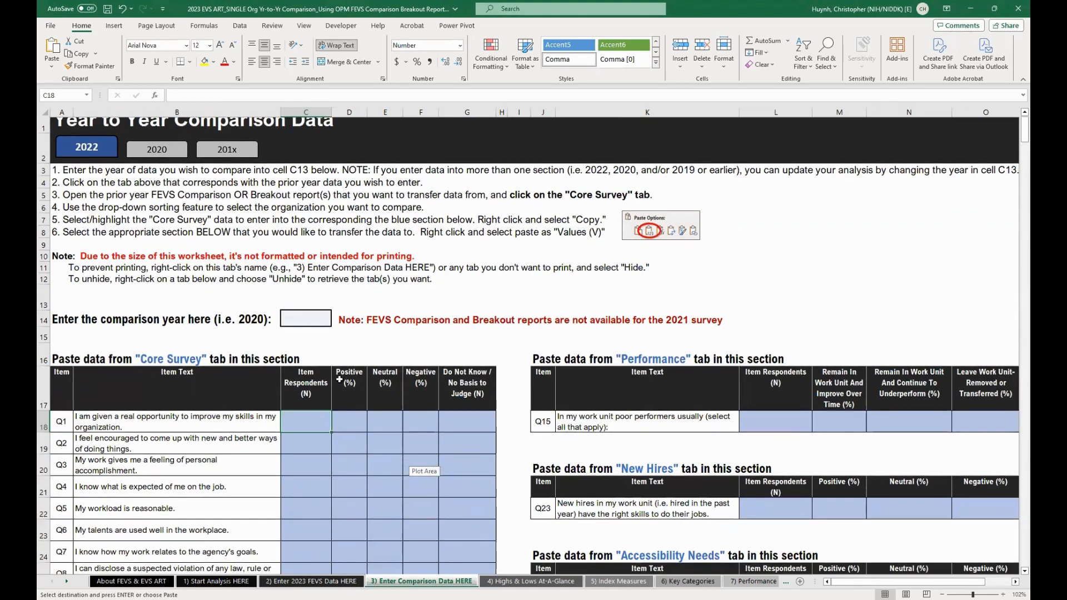
scroll(339, 379, "up", 1)
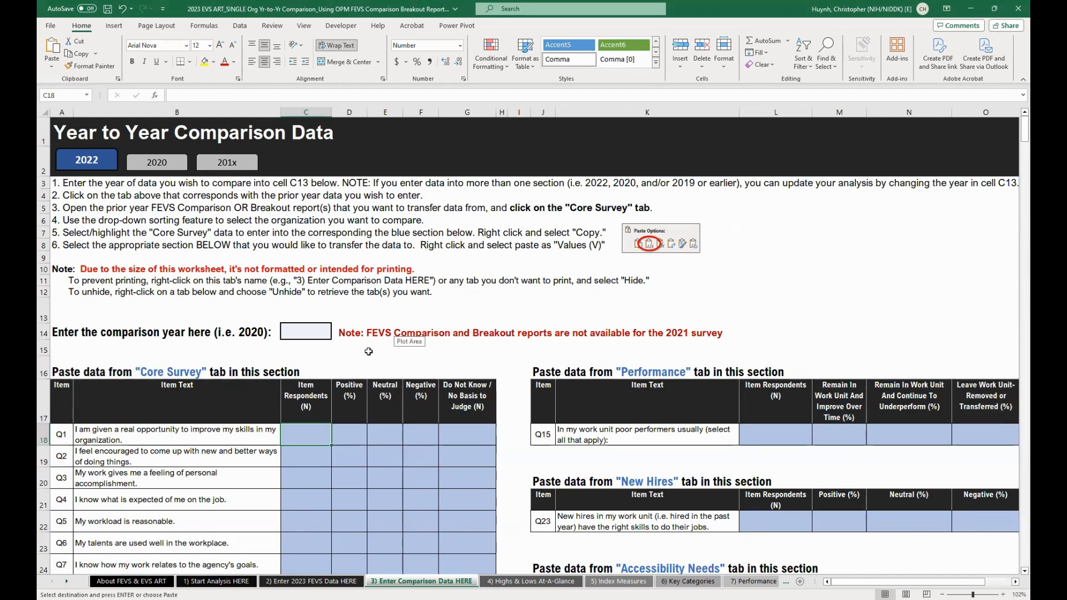
scroll(368, 352, "down", 1)
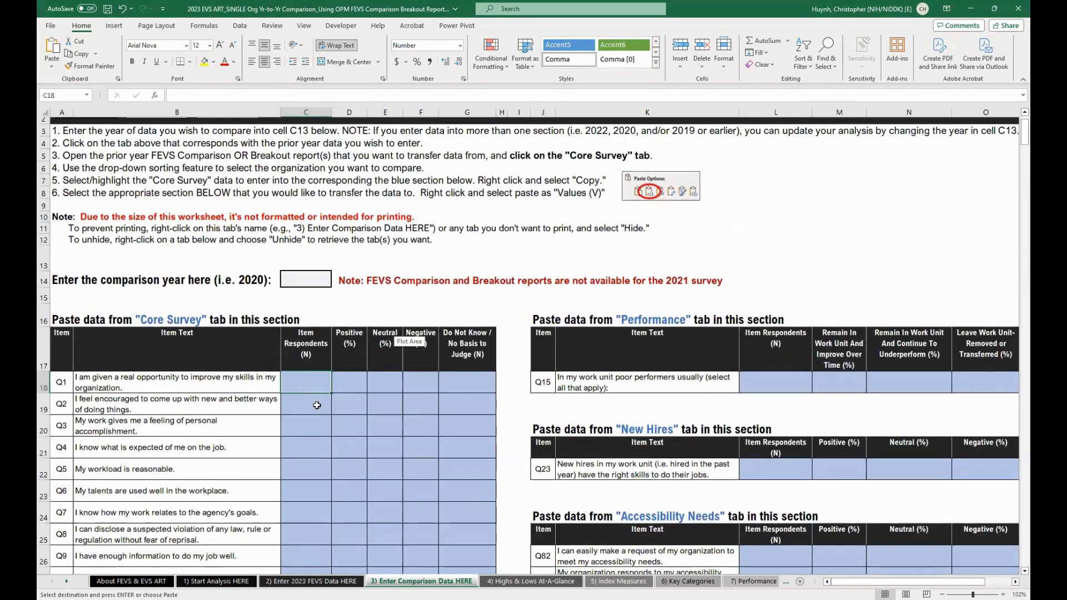
scroll(316, 406, "up", 1)
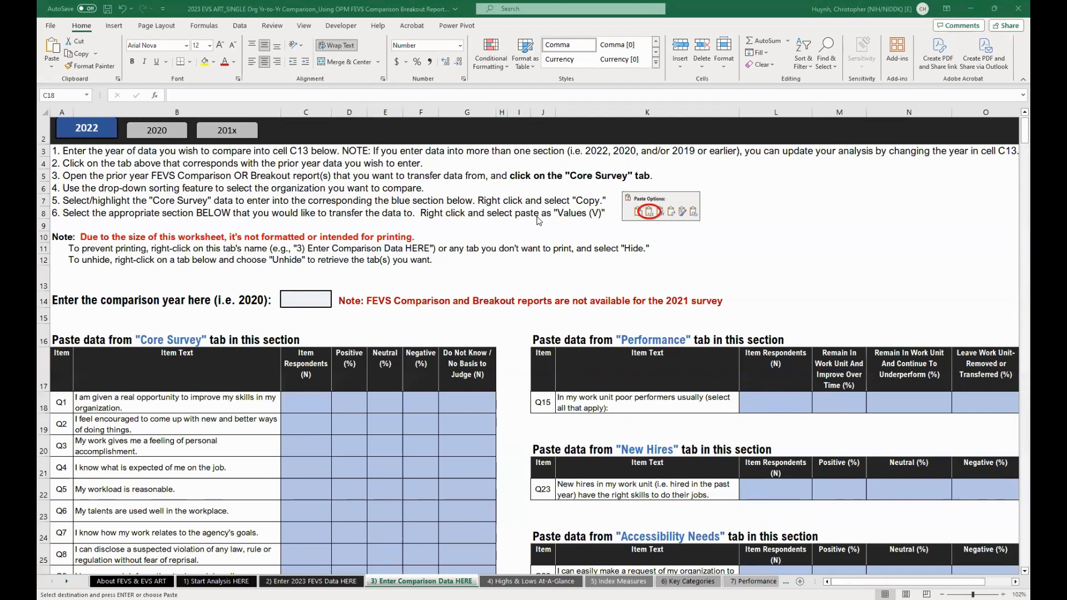
- Switch to the 2022 FEVS Breakout Report and filter the Core Survey sheet's Organization column to show only Organization A
key("alt+Tab")
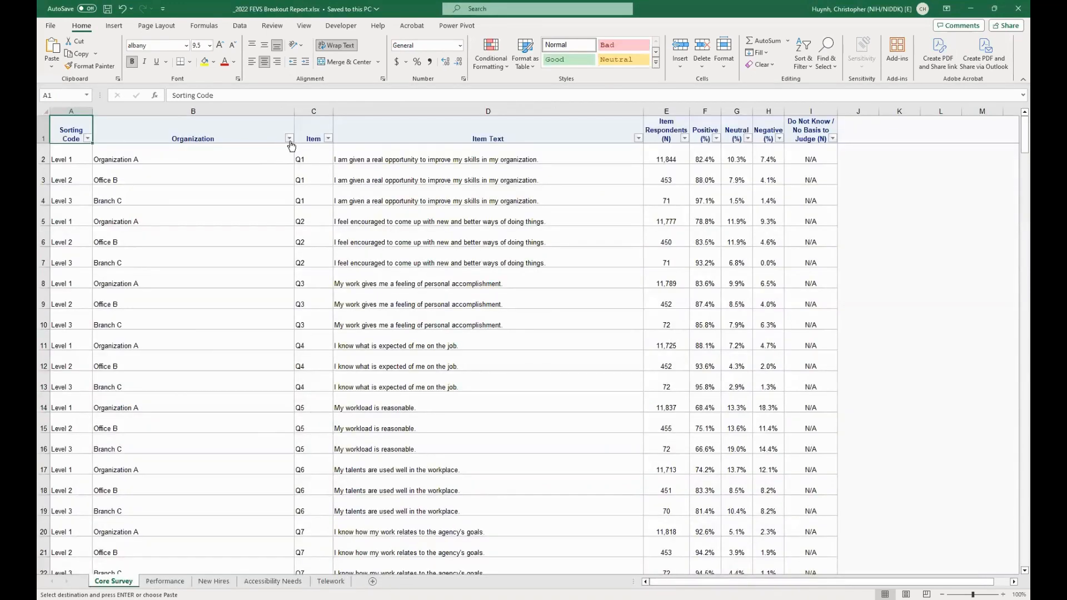
left_click(289, 138)
left_click(205, 269)
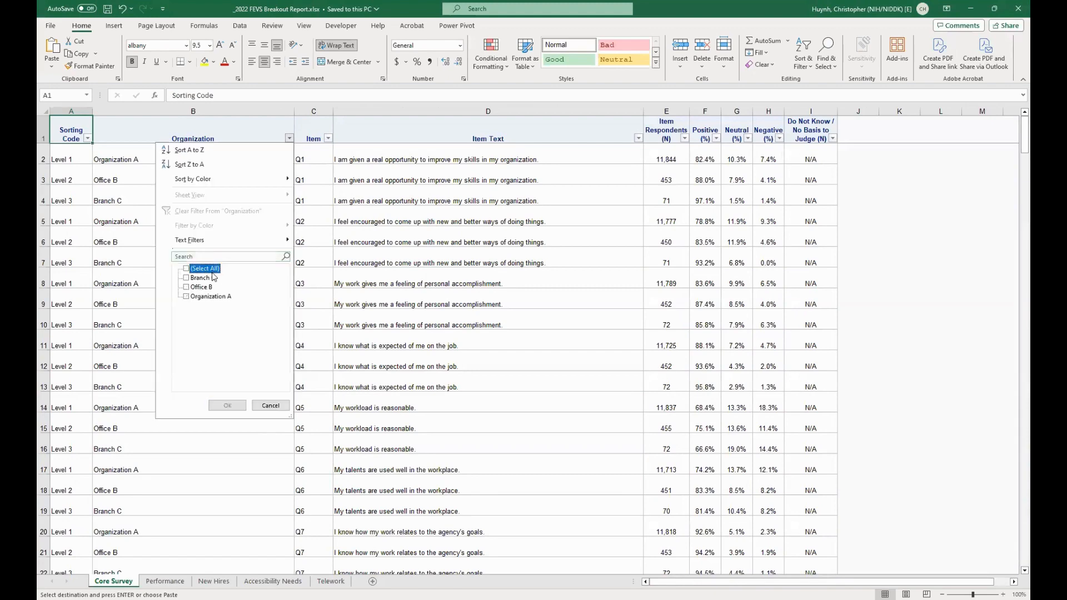
left_click(220, 300)
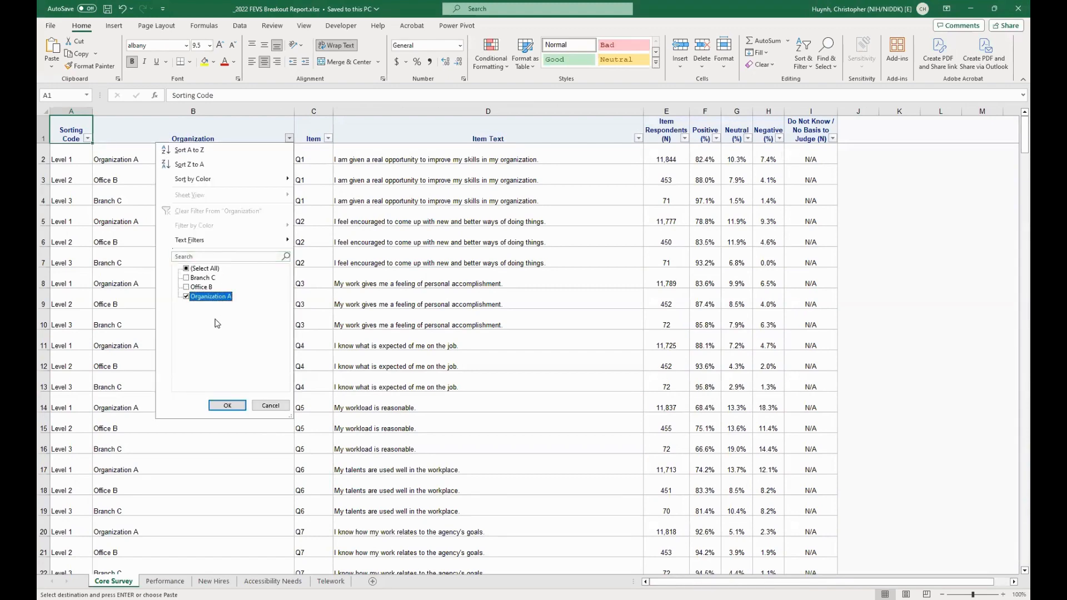
left_click(227, 405)
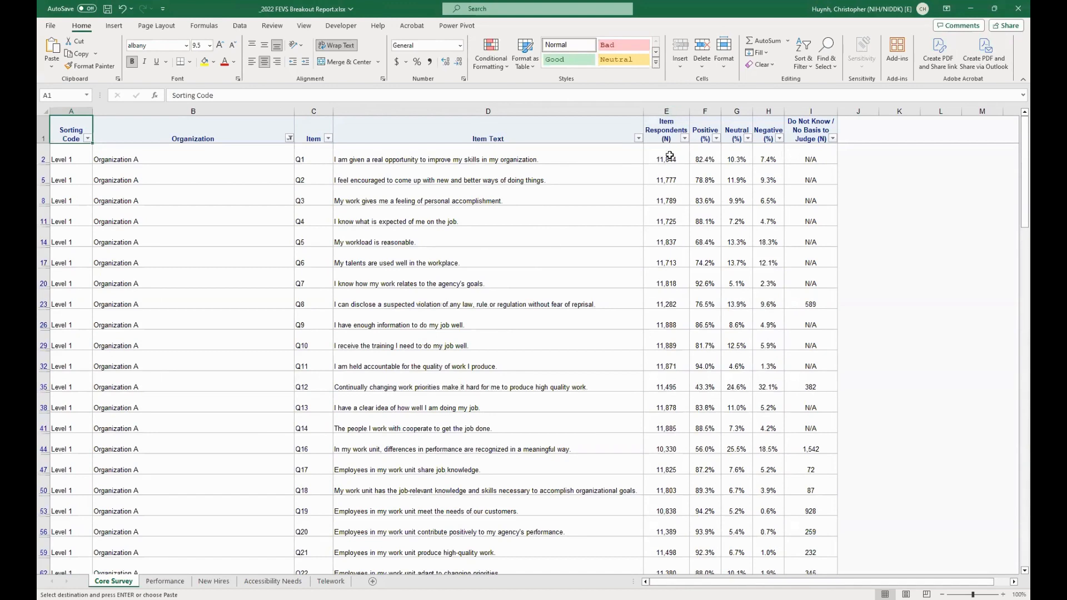
- Copy Organization A's Q1–Q89 results, from Item Respondents through Do Not Know, on the 2022 report's Core Survey sheet
left_click_drag(670, 157, 811, 577)
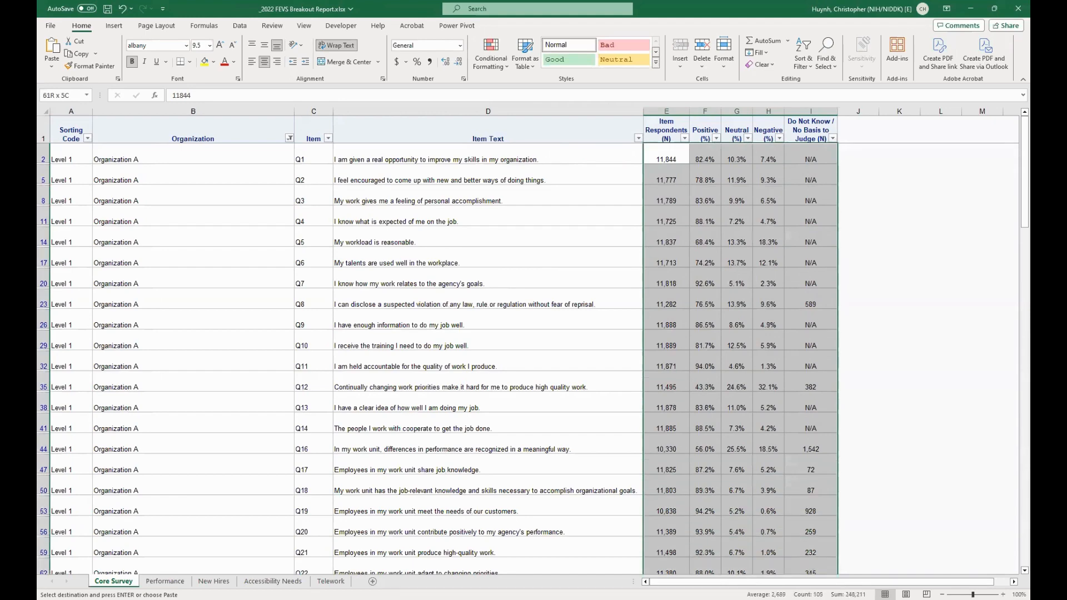
left_click_drag(805, 538, 805, 550)
key("ctrl+shift+Down")
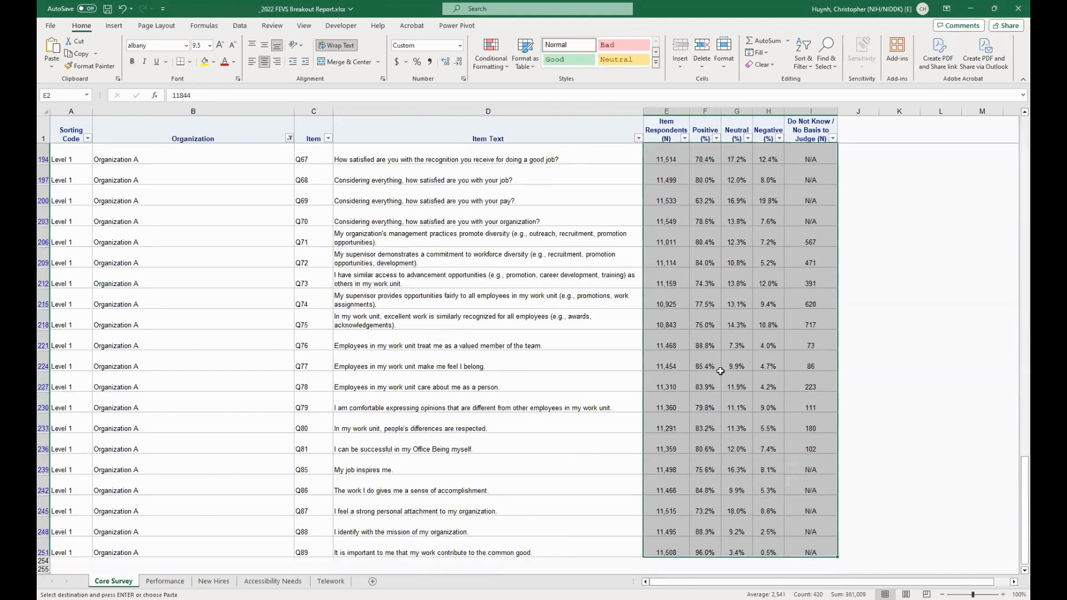
right_click(720, 371)
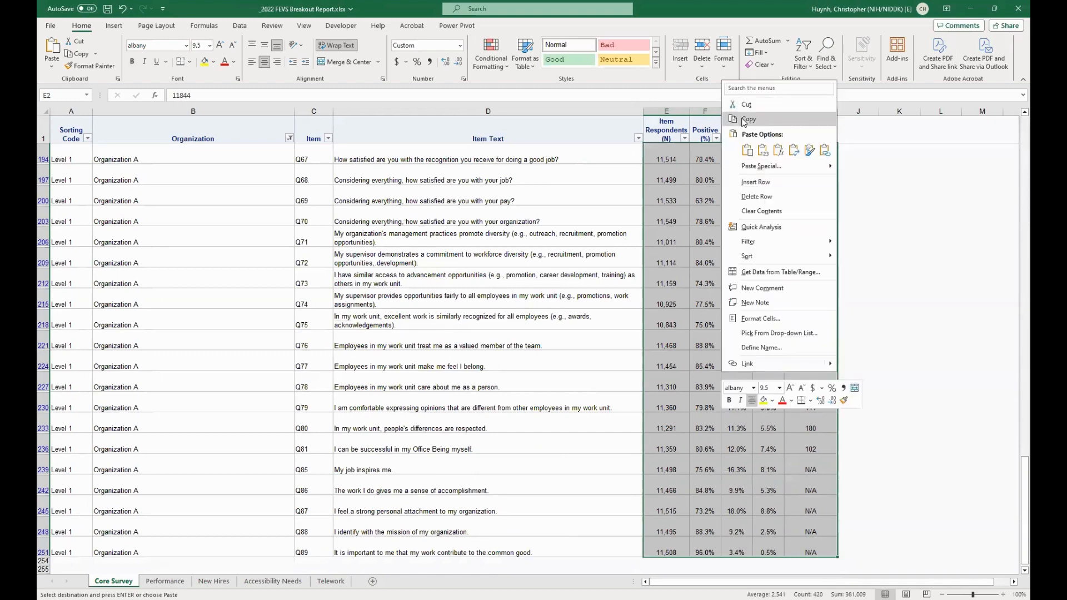
left_click(744, 122)
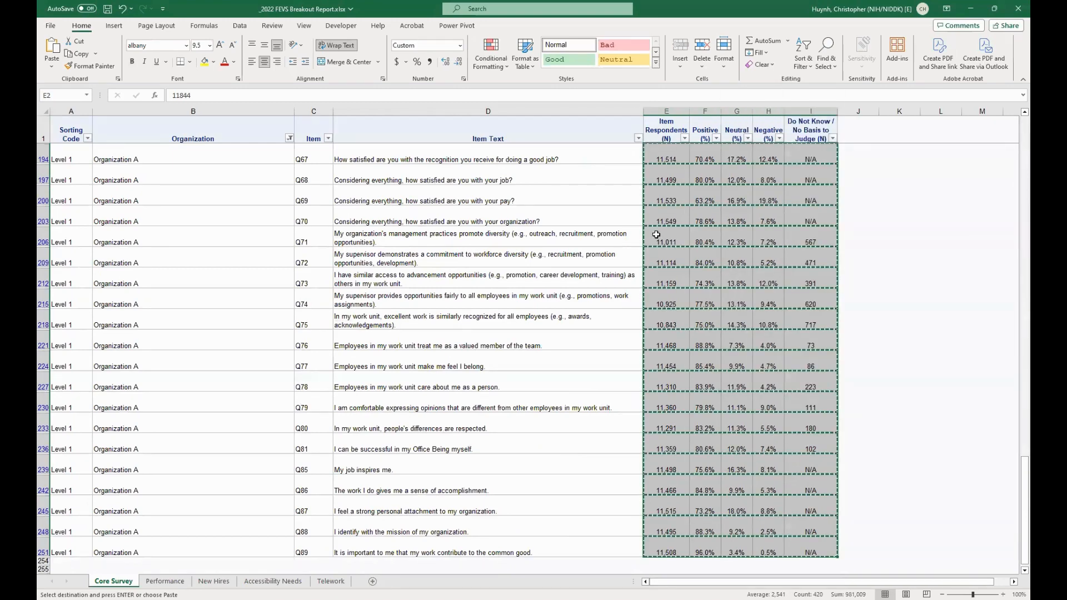
- Switch to the EVS ART workbook, paste the results as values into the 2022 Core Survey section starting at Q1, and check them through Q89
key("alt+Tab")
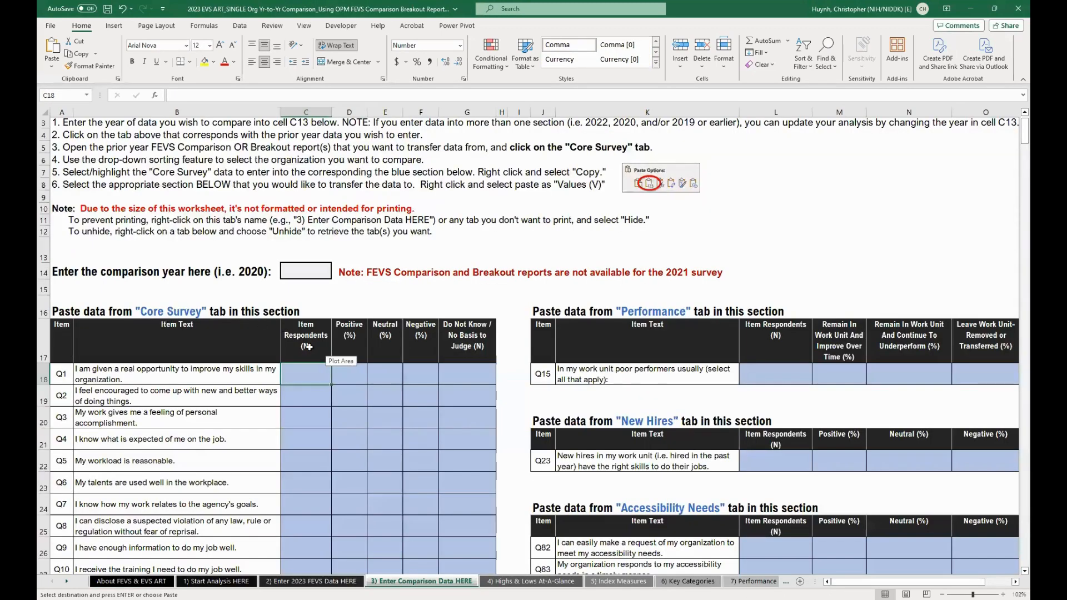
right_click(300, 377)
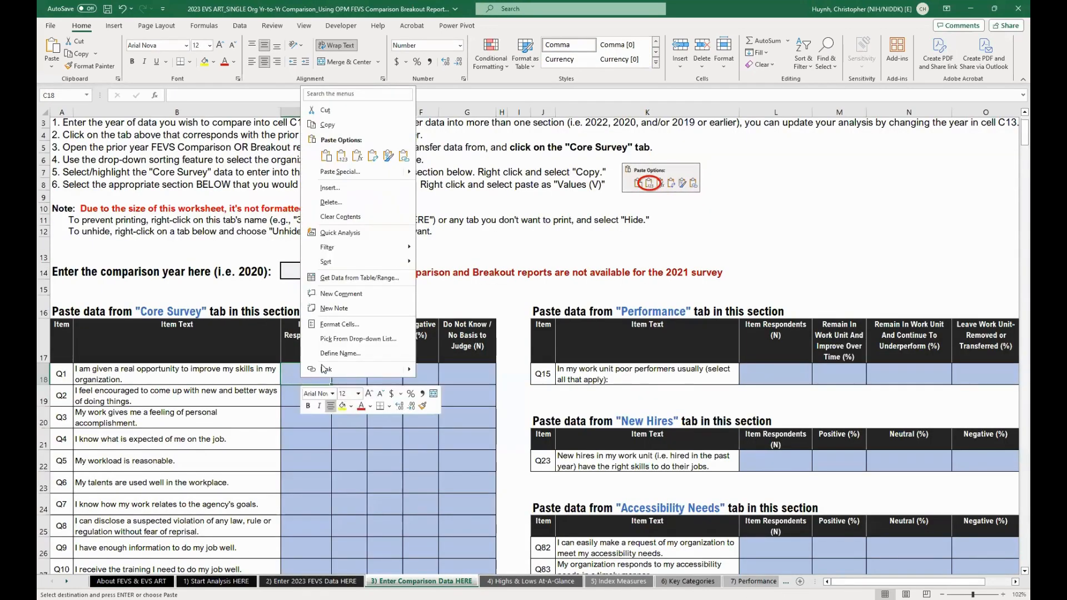
left_click(341, 159)
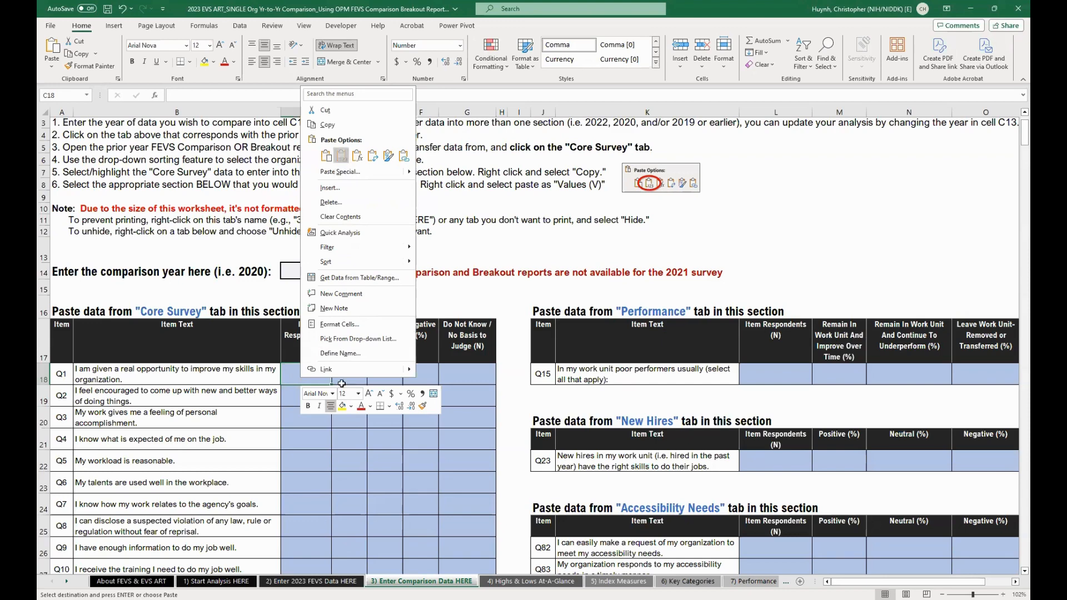
scroll(342, 383, "down", 2)
scroll(341, 383, "down", 9)
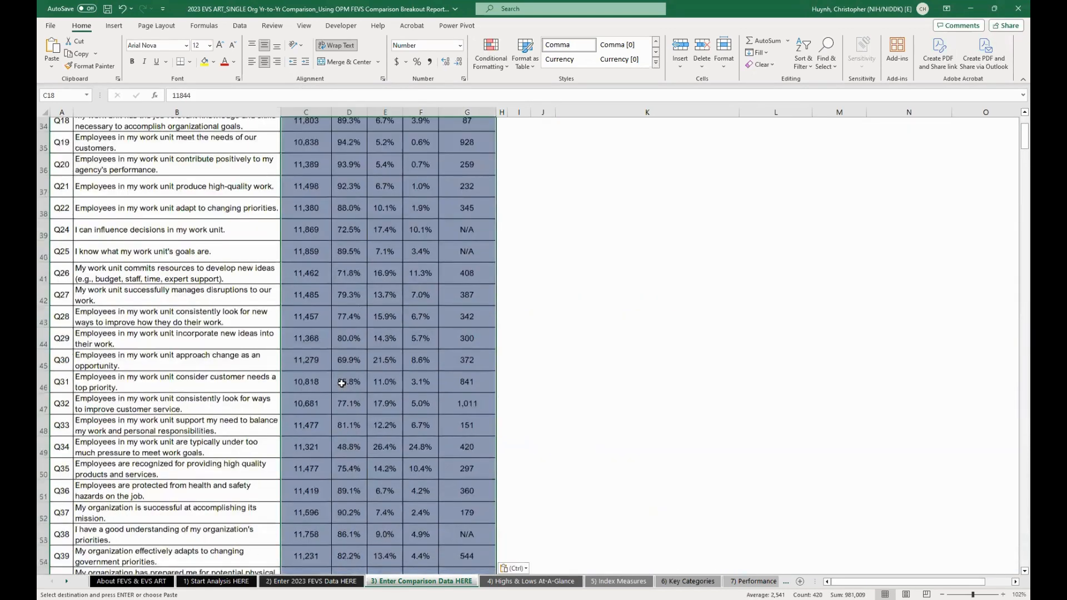
scroll(341, 383, "down", 10)
scroll(342, 383, "down", 8)
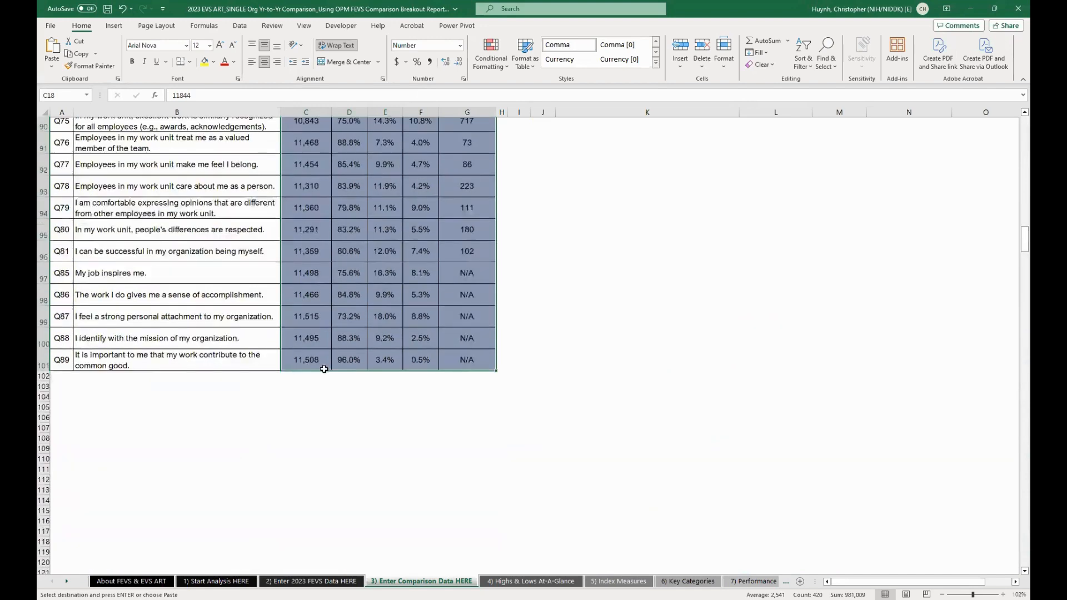
scroll(328, 381, "up", 12)
scroll(325, 380, "up", 17)
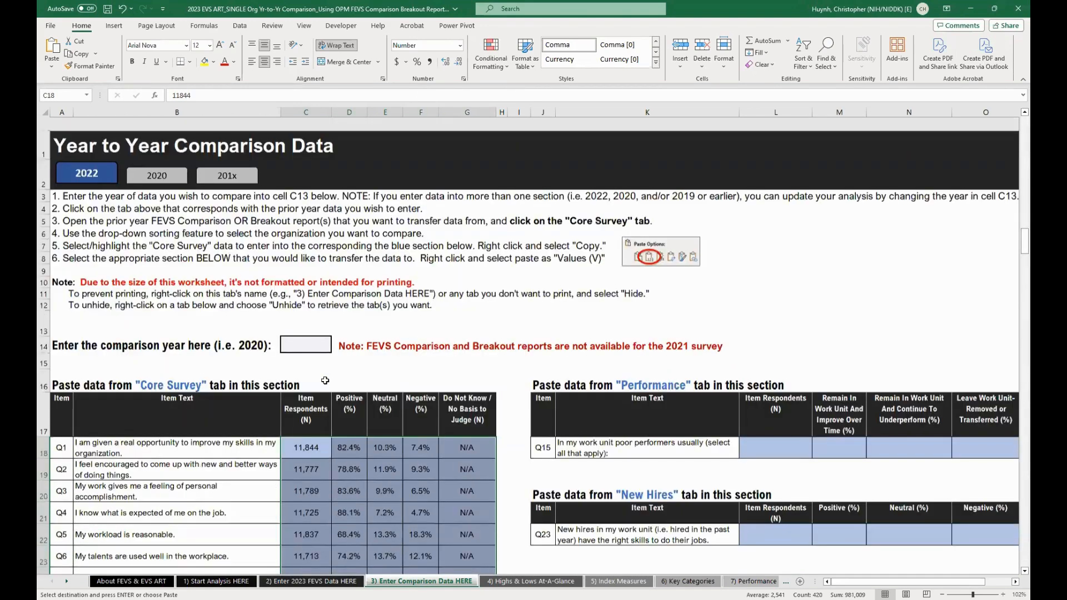
- Copy Organization A's Q15 results from the 2022 report's Performance sheet and paste them as values into the EVS ART comparison Performance section
scroll(325, 380, "down", 3)
scroll(325, 380, "right", 3)
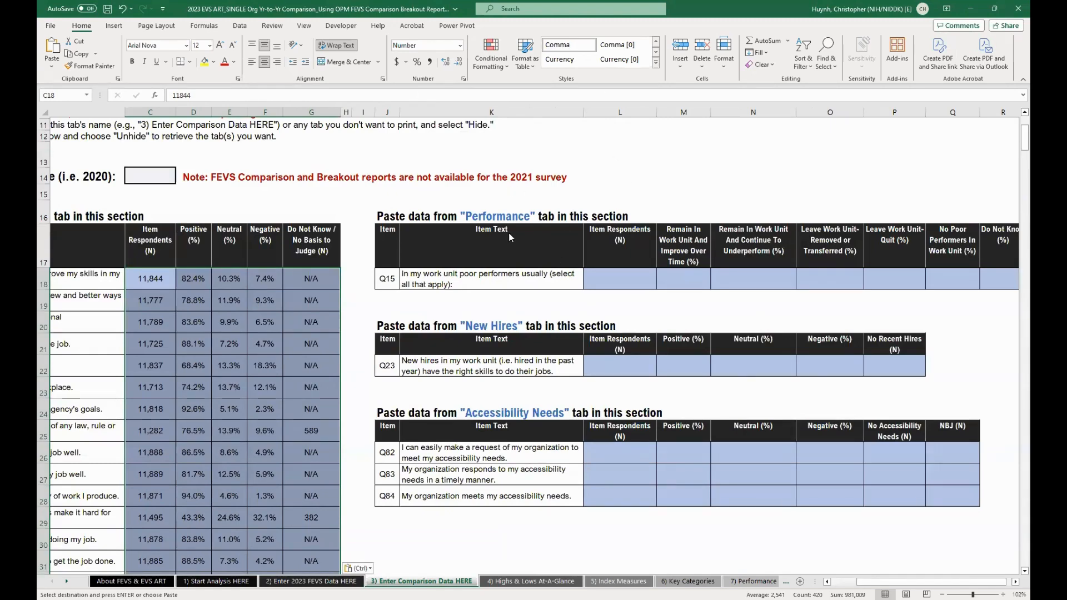
key("alt+Tab")
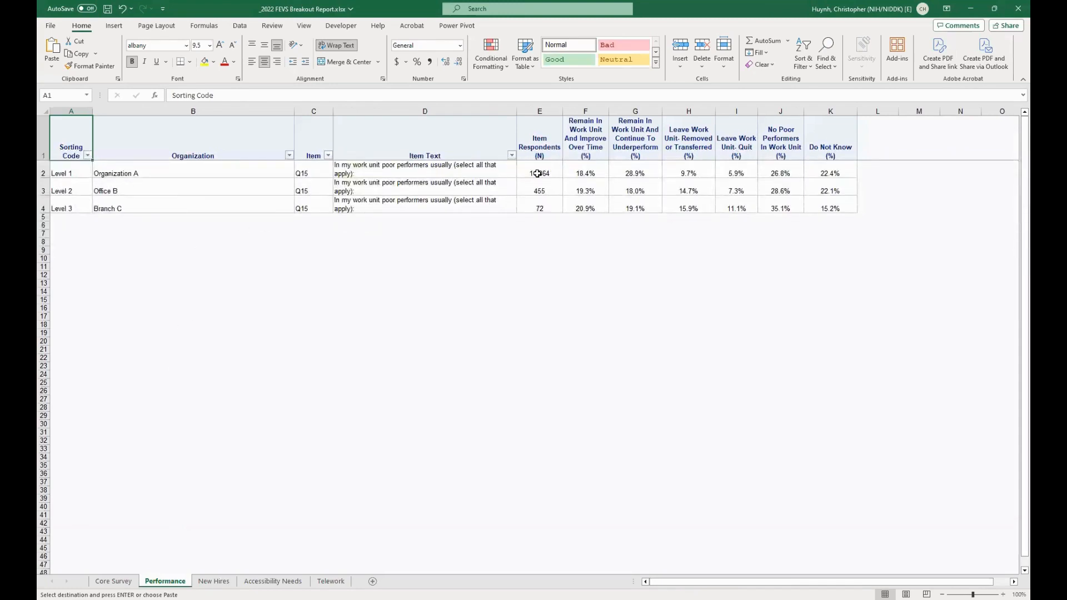
left_click_drag(544, 175, 828, 170)
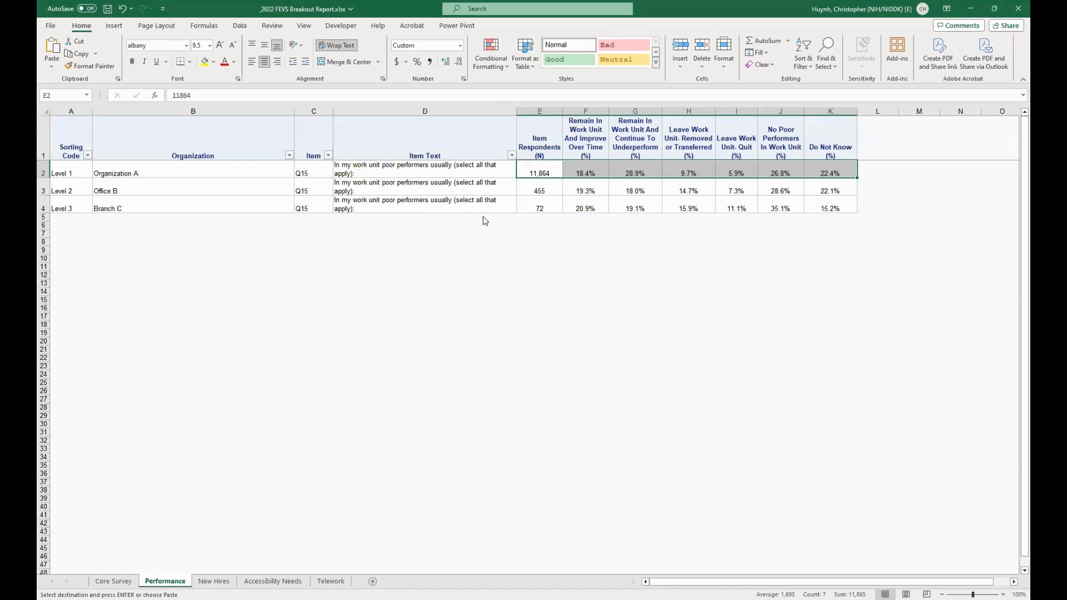
key("ctrl+c")
key("alt+Tab")
scroll(573, 279, "right", 1)
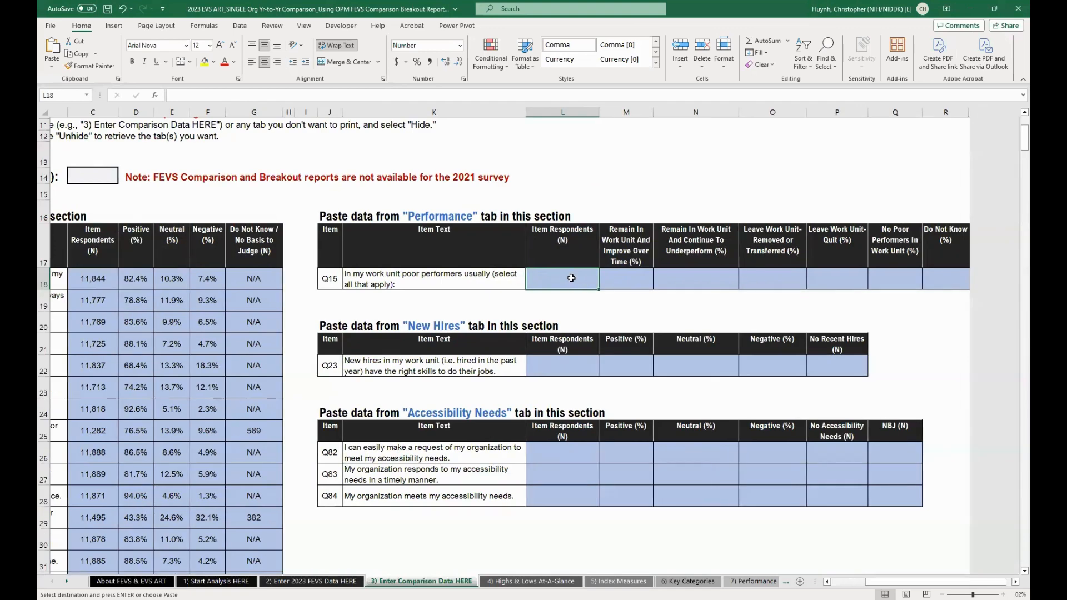
right_click(573, 279)
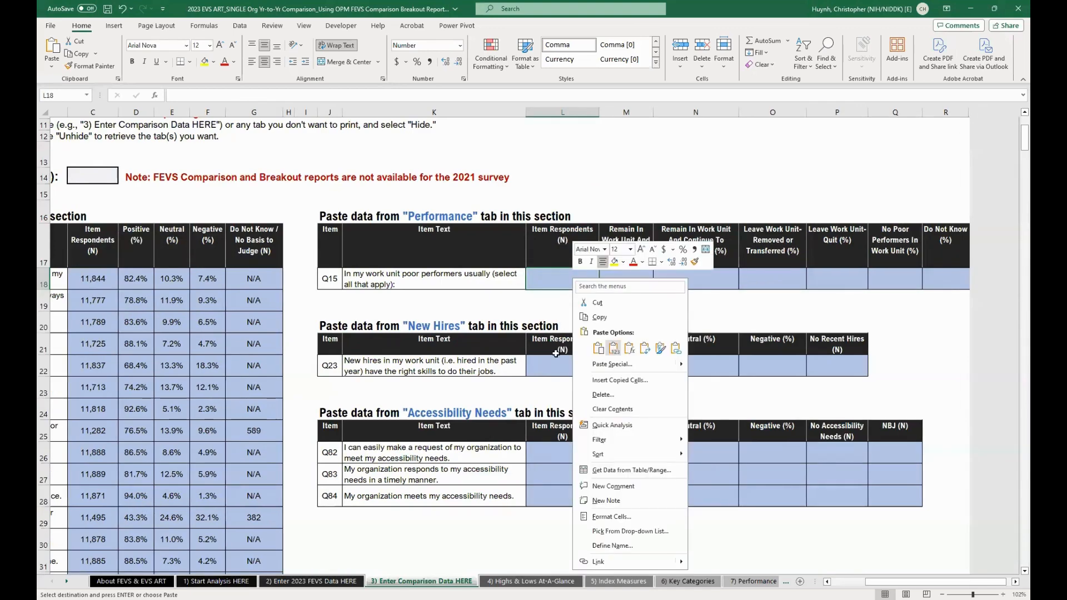
left_click(614, 348)
- Copy Organization A's Q23 results from the 2022 report's New Hires sheet and paste them as values into the EVS ART comparison New Hires section
left_click(541, 368)
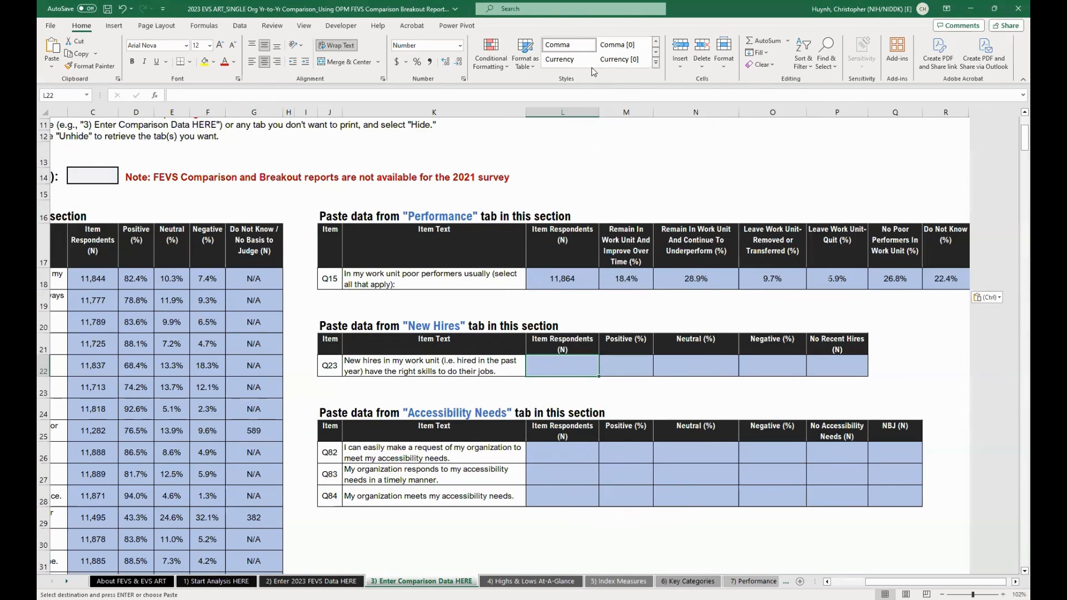
key("alt+Tab")
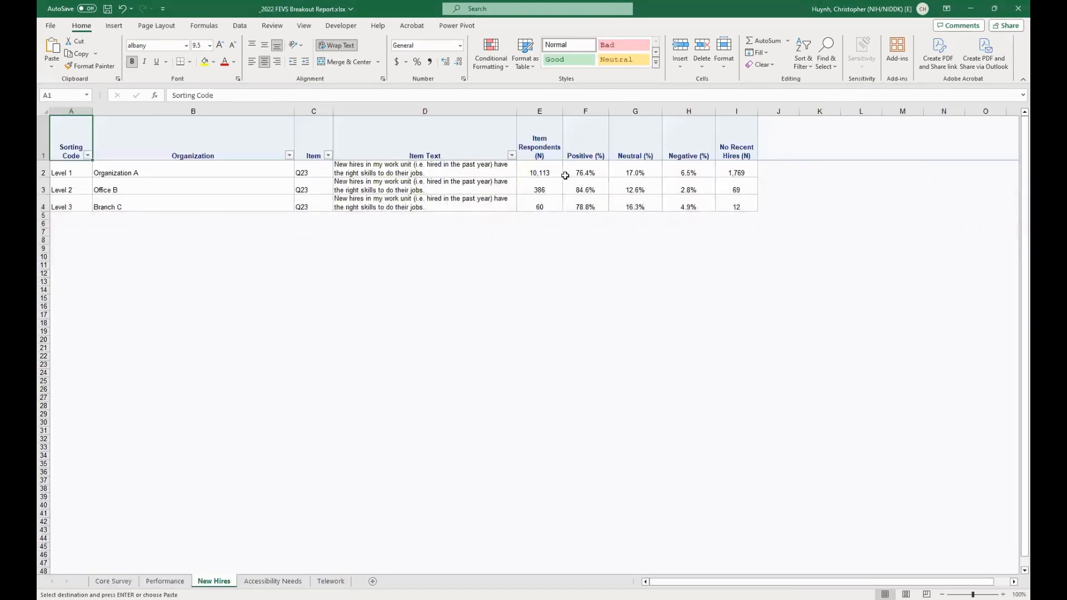
left_click_drag(537, 172, 734, 169)
left_click(734, 169)
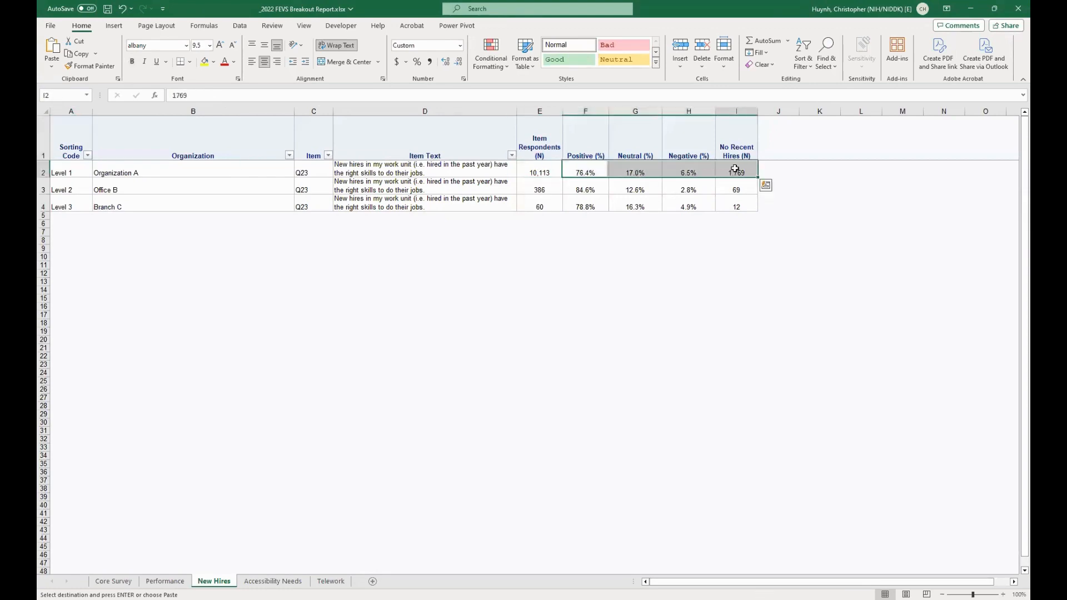
left_click_drag(545, 172, 734, 172)
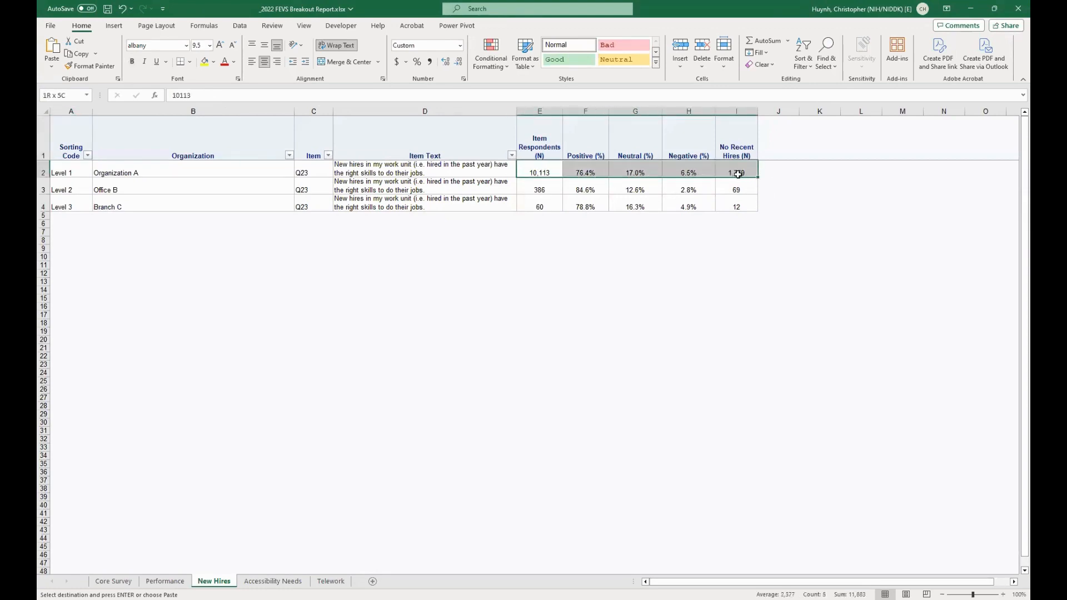
key("ctrl+v")
right_click(734, 172)
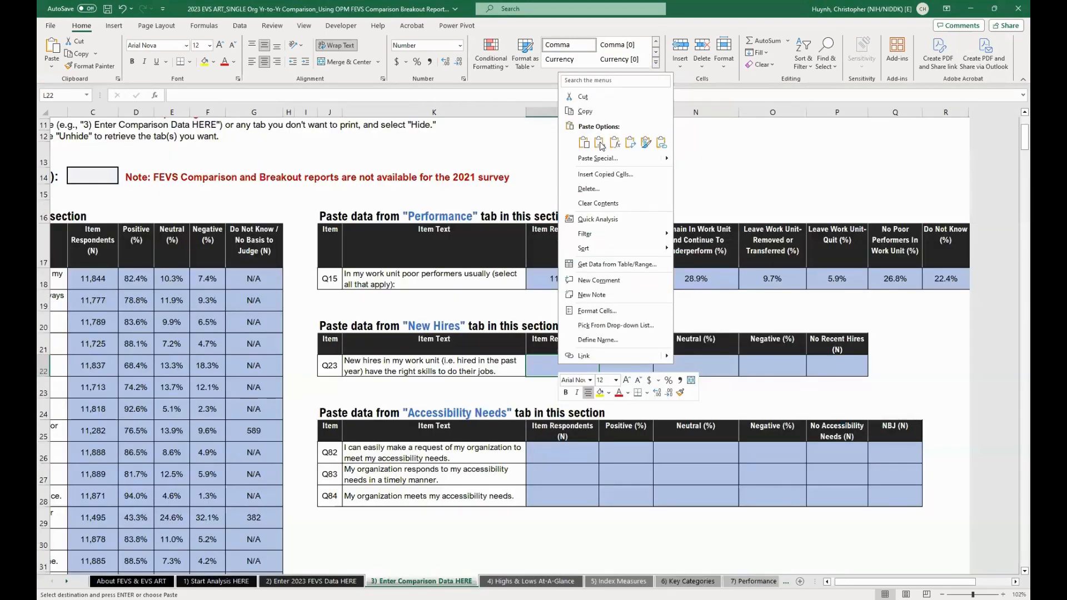
left_click(600, 143)
- Switch to the 2022 report's Accessibility Needs sheet and filter the Organization column to show only Organization A
left_click(540, 451)
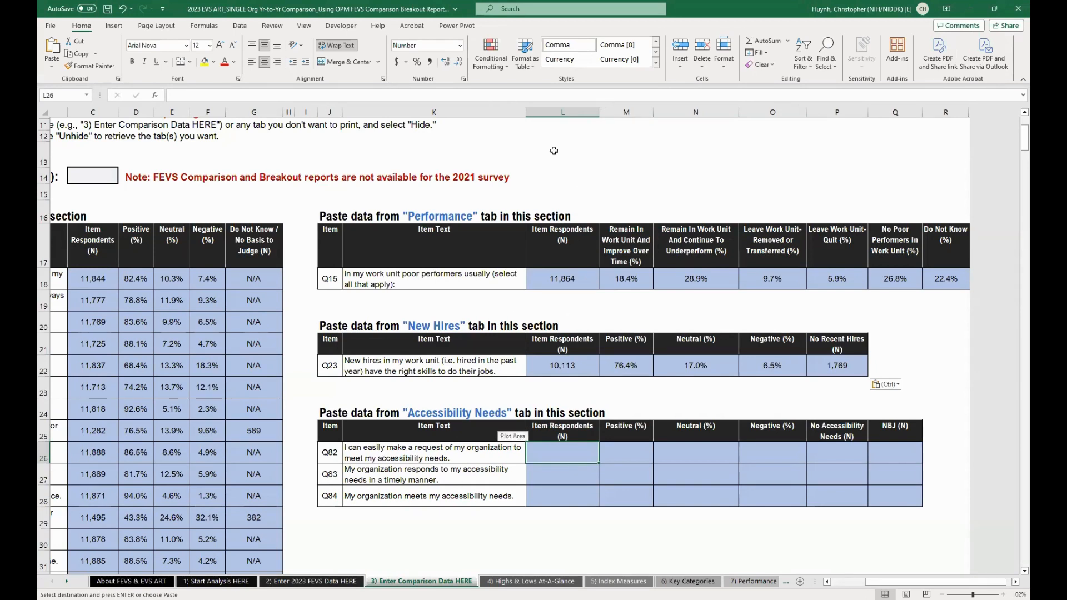
key("alt+Tab")
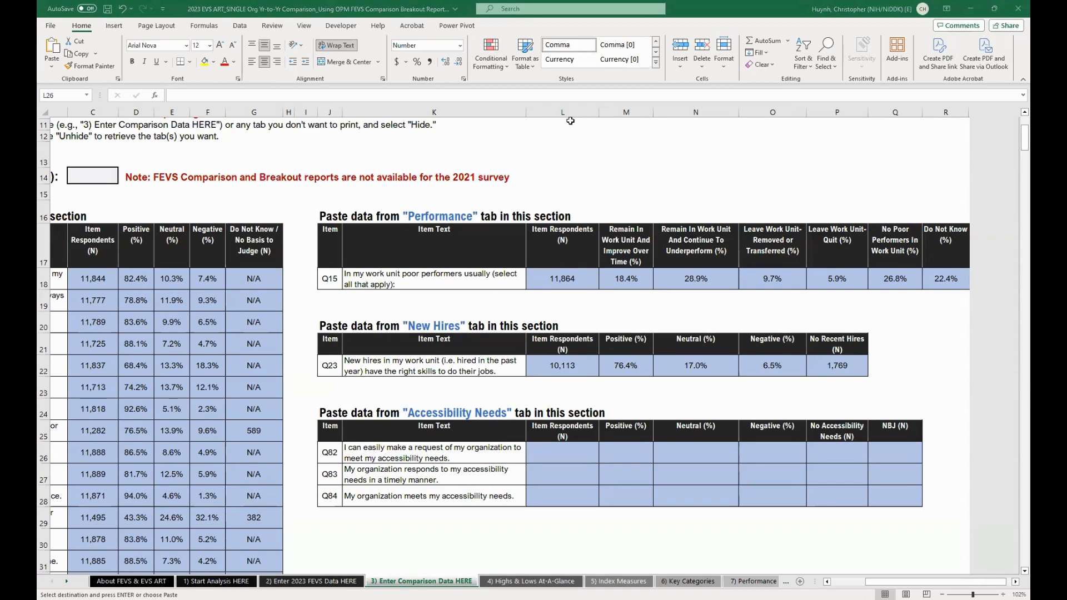
left_click(284, 581)
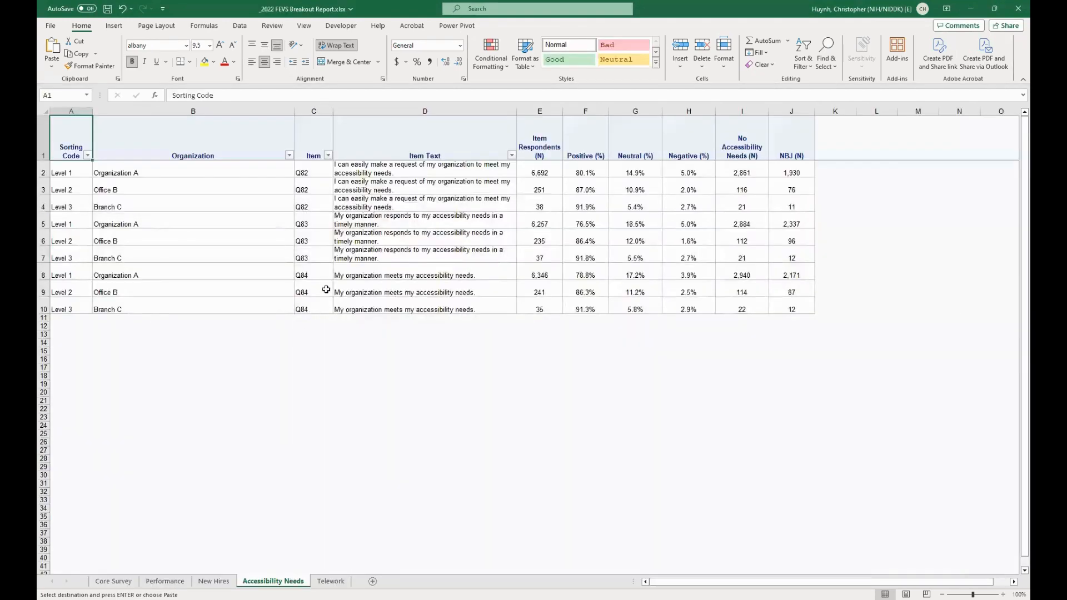
left_click(285, 168)
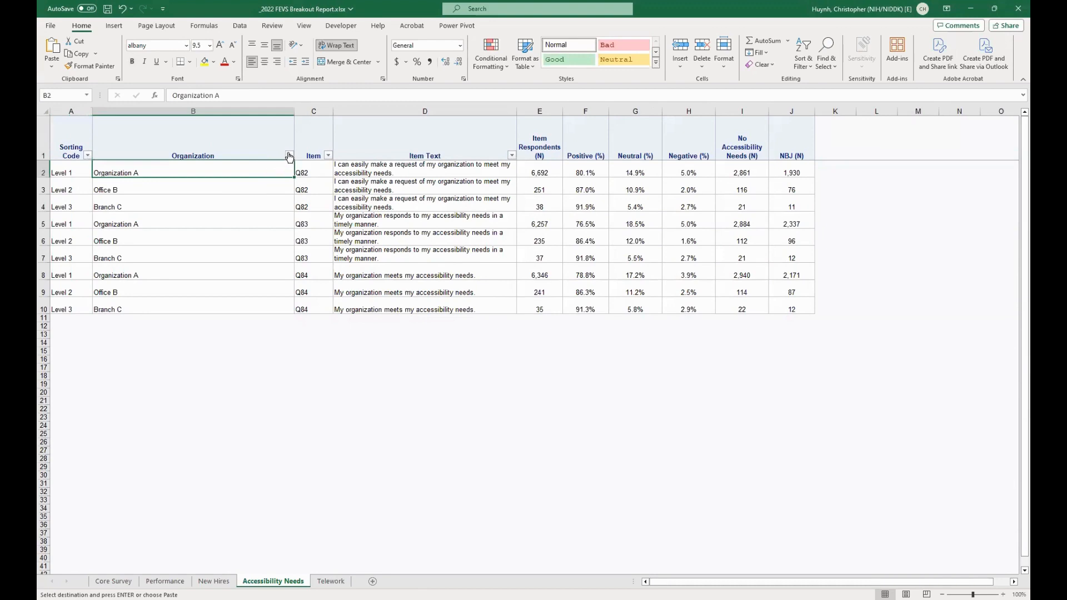
left_click(289, 155)
left_click(201, 285)
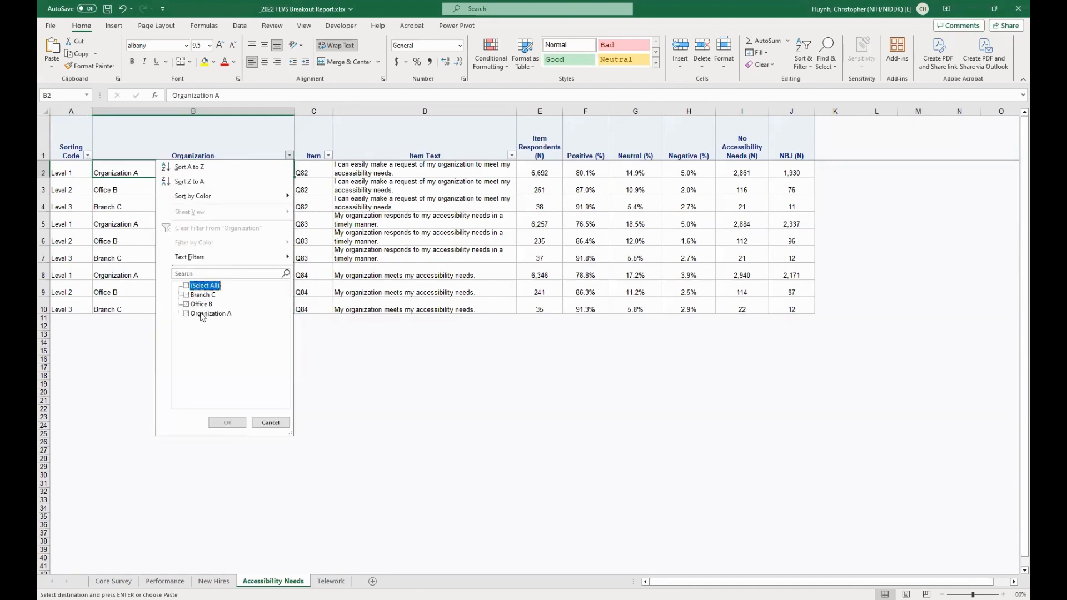
left_click(201, 314)
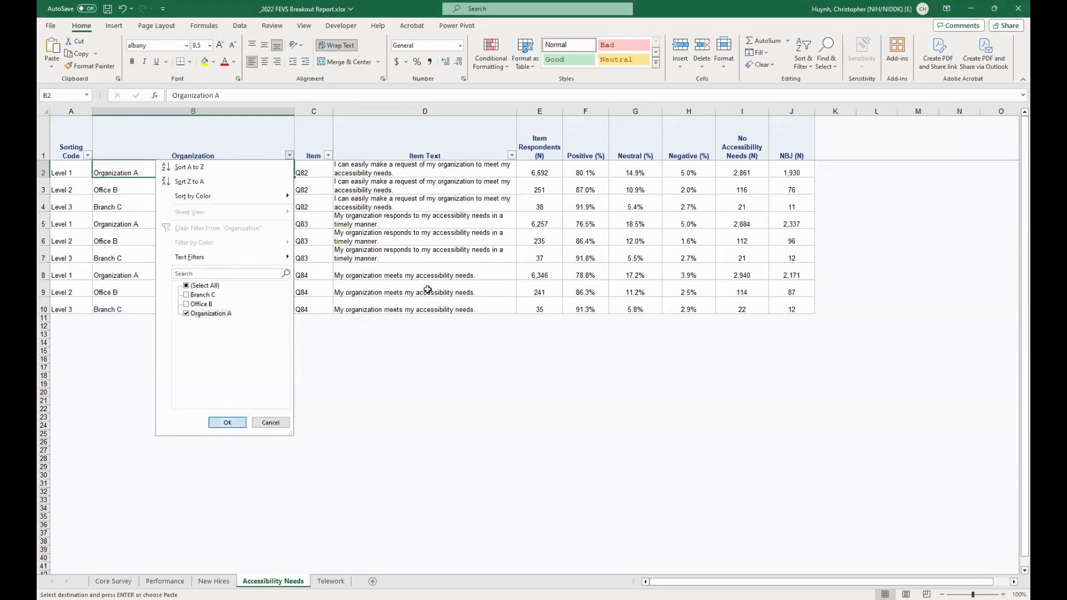
key("Return")
- Copy Organization A's Q82–Q84 results and paste them as values into the EVS ART comparison Accessibility Needs section
left_click_drag(538, 176, 795, 206)
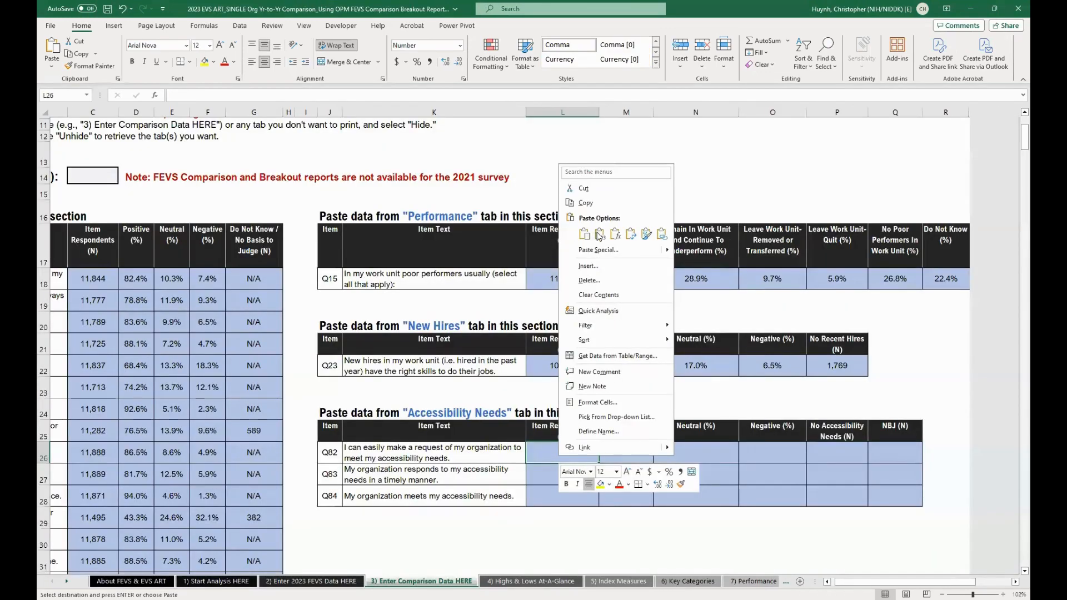
left_click(598, 233)
left_click(456, 369)
- Enter 2022 as the comparison year in cell C14 of the Enter Comparison Data HERE sheet
scroll(456, 369, "left", 3)
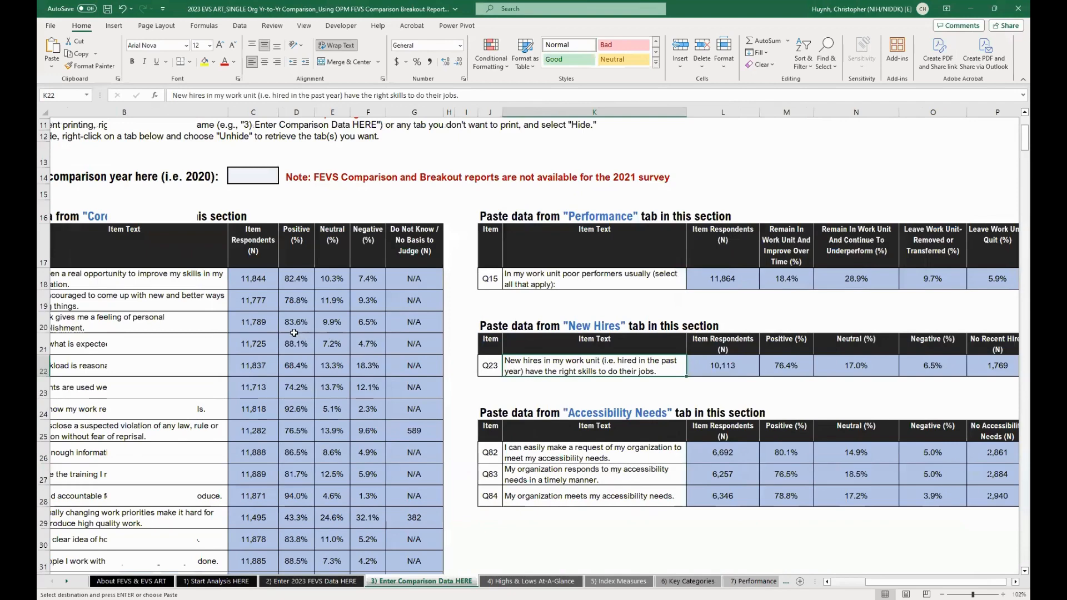
scroll(294, 333, "up", 4)
scroll(294, 333, "left", 1)
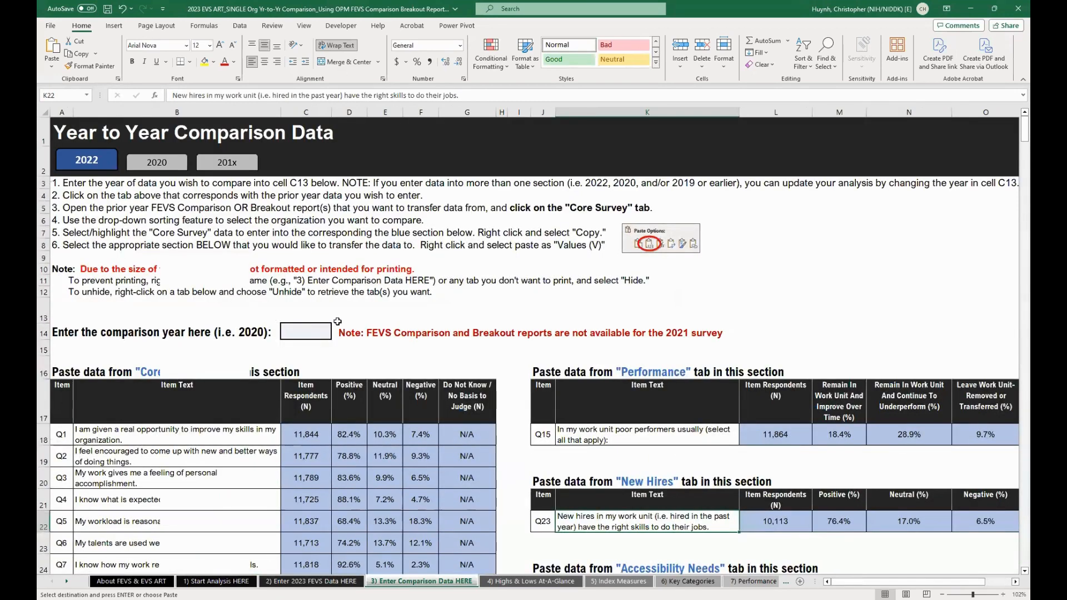
left_click(302, 339)
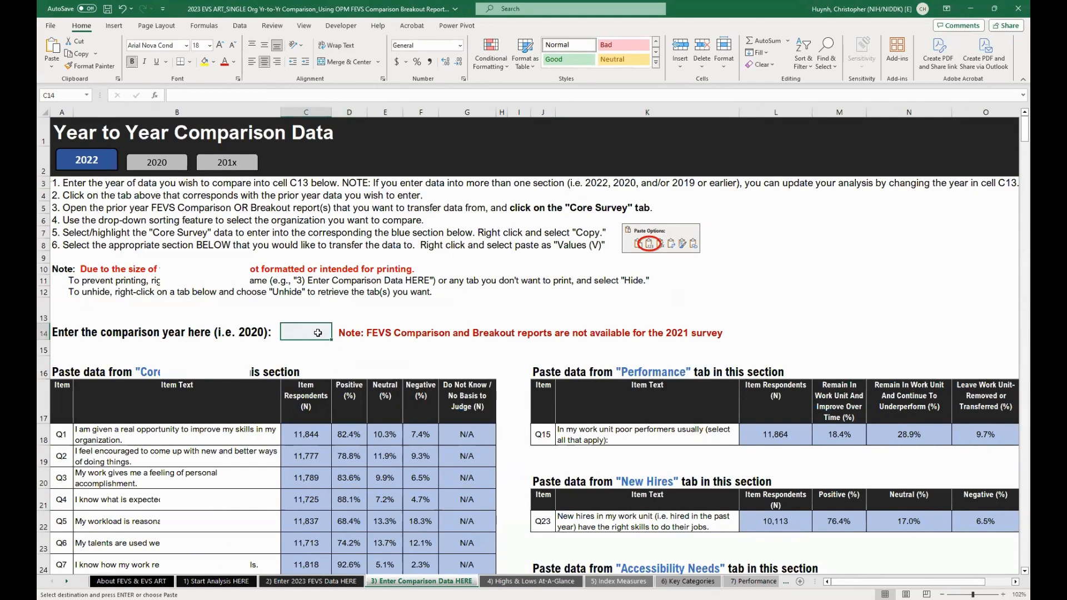
type("2022")
key("Return")
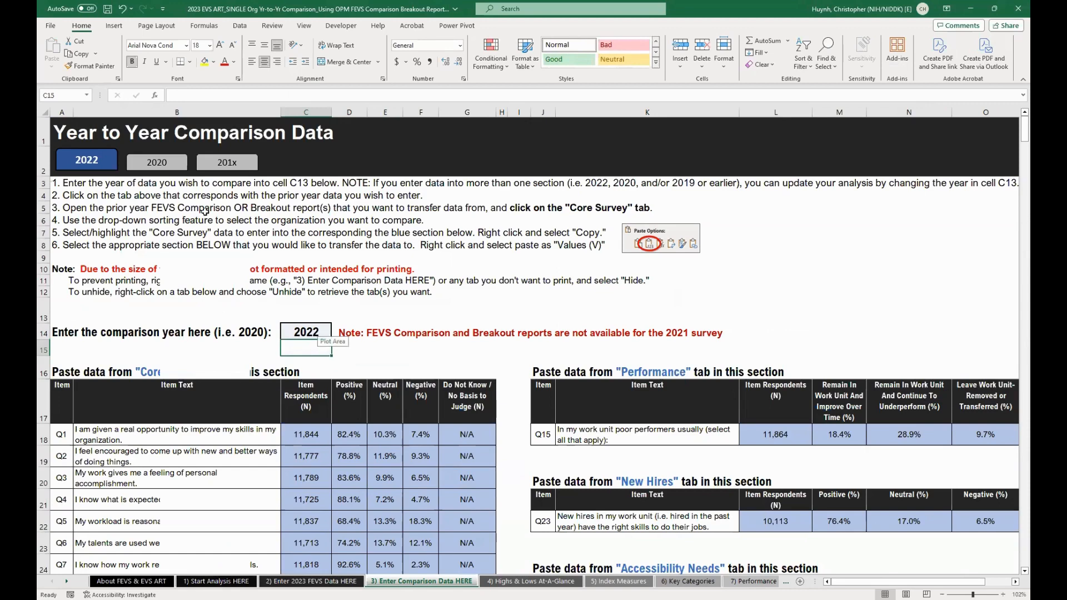
- View the 2020 comparison data section and its paste instructions, and return to the 2022 section
left_click(153, 167)
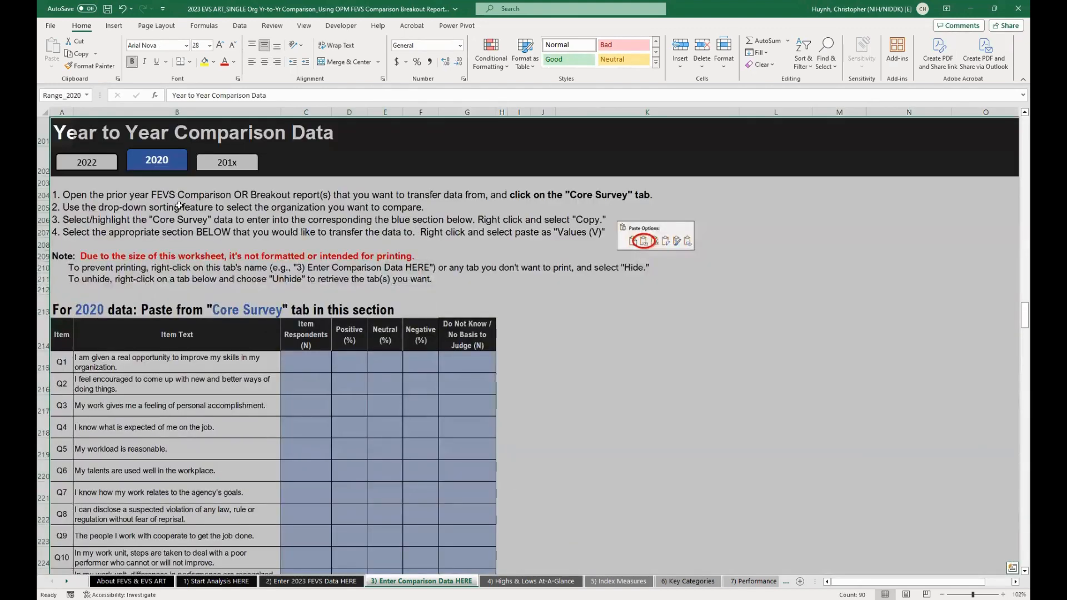
left_click(180, 206)
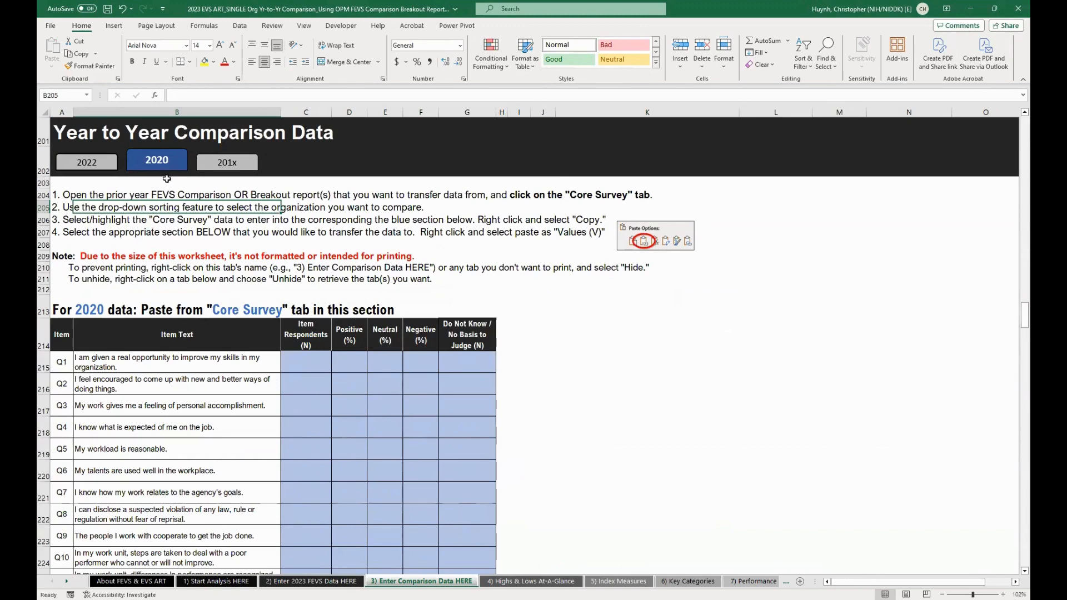
left_click(110, 166)
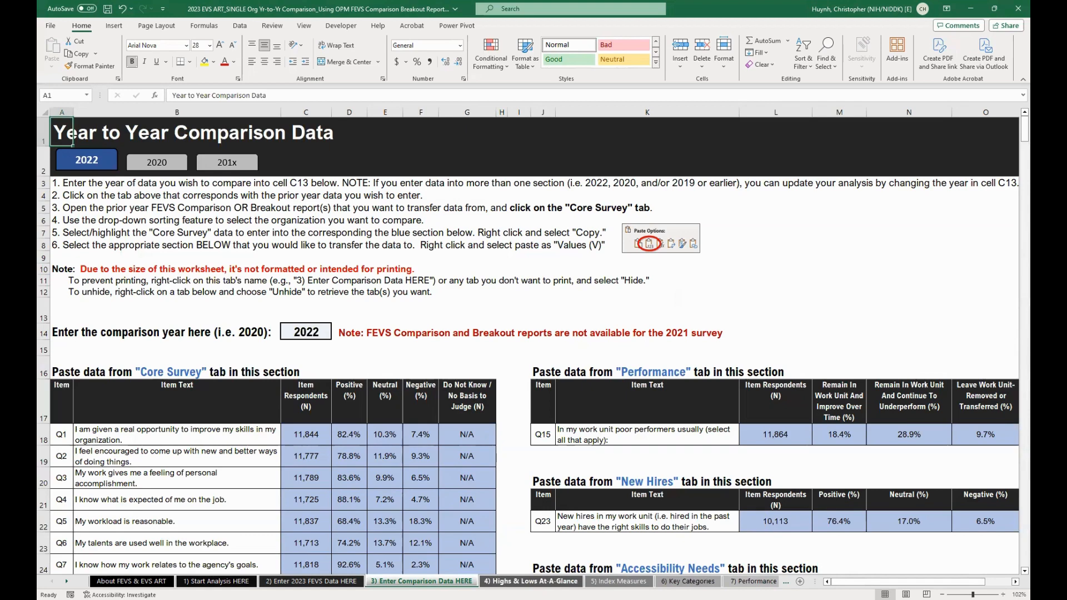
- Open the Highs & Lows At-A-Glance sheet
left_click(482, 581)
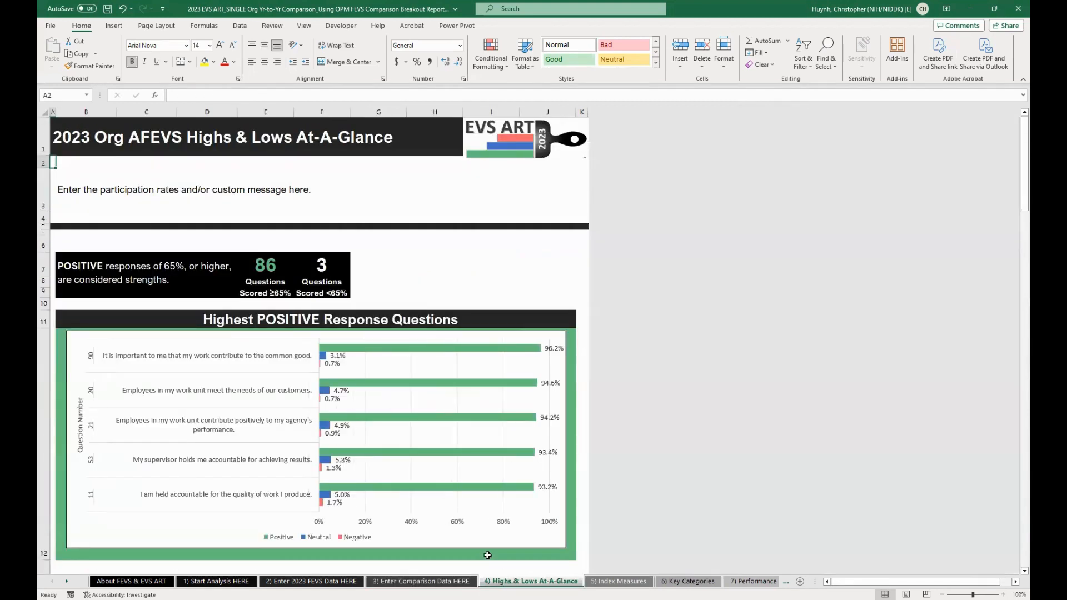
- Review the highest and lowest positive, highest neutral and highest negative response charts on the Highs & Lows At-A-Glance sheet
scroll(456, 468, "down", 1)
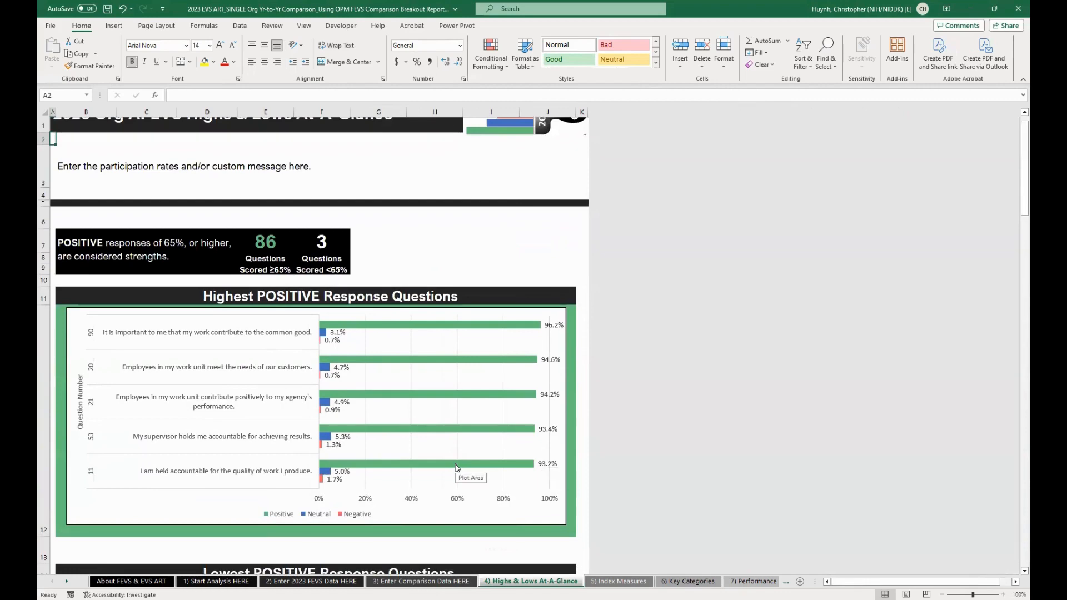
scroll(455, 468, "down", 1)
scroll(456, 468, "down", 3)
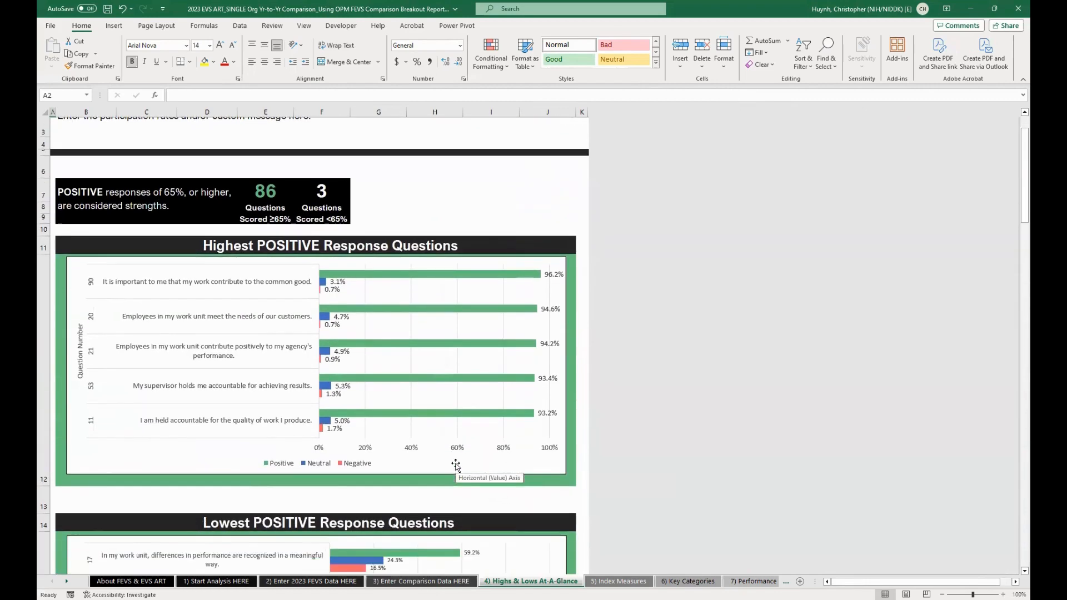
scroll(455, 465, "down", 5)
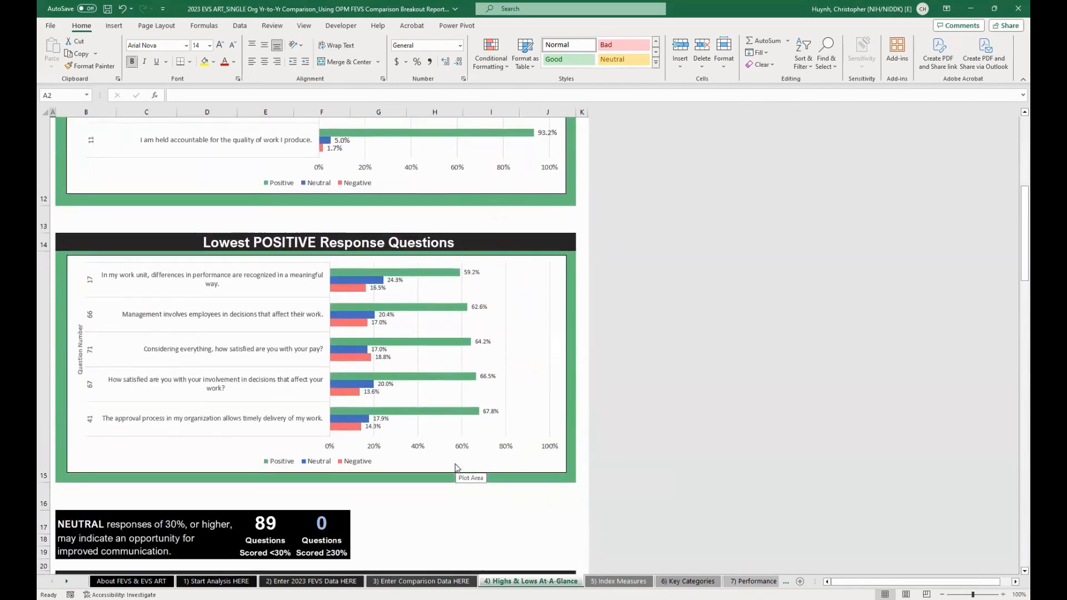
scroll(455, 463, "down", 9)
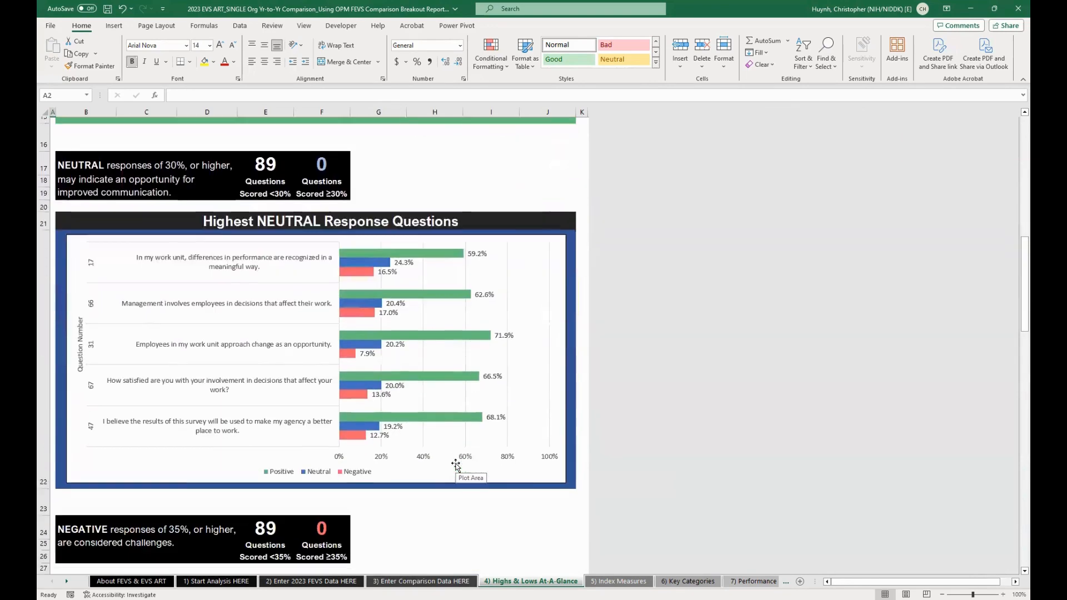
scroll(373, 483, "down", 8)
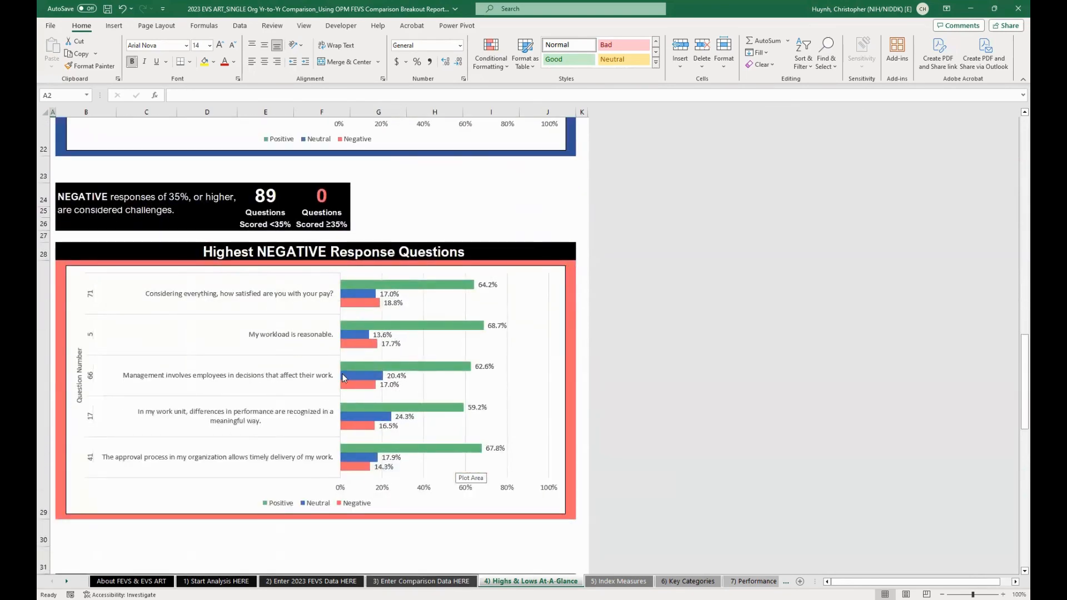
- Examine the largest positive and negative shifts 2022 vs. 2023, and return to the start of the Highs & Lows sheet
scroll(342, 374, "down", 5)
scroll(342, 374, "down", 4)
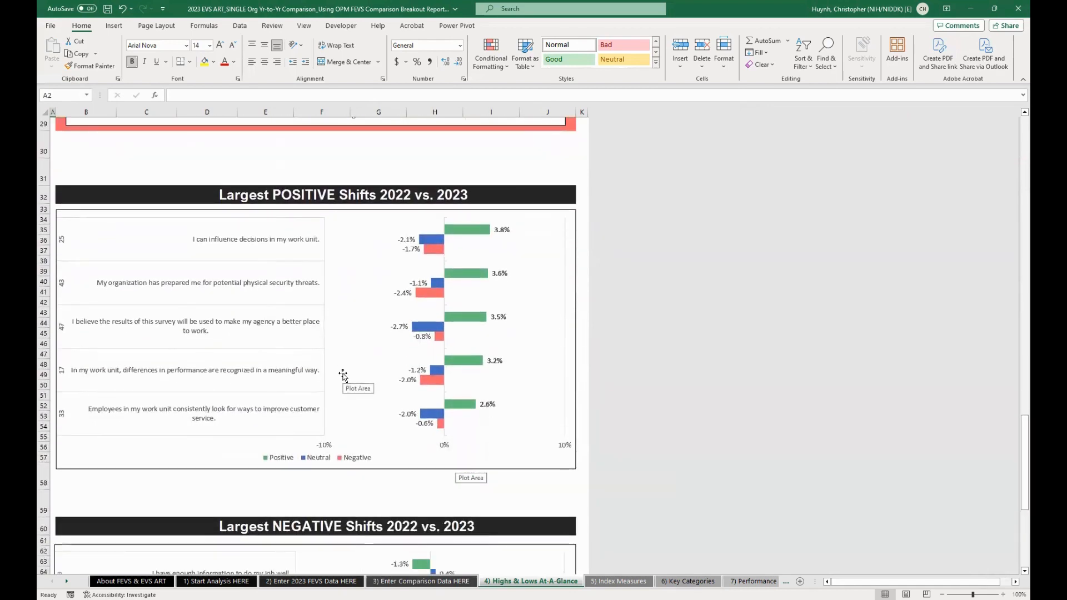
scroll(344, 375, "down", 1)
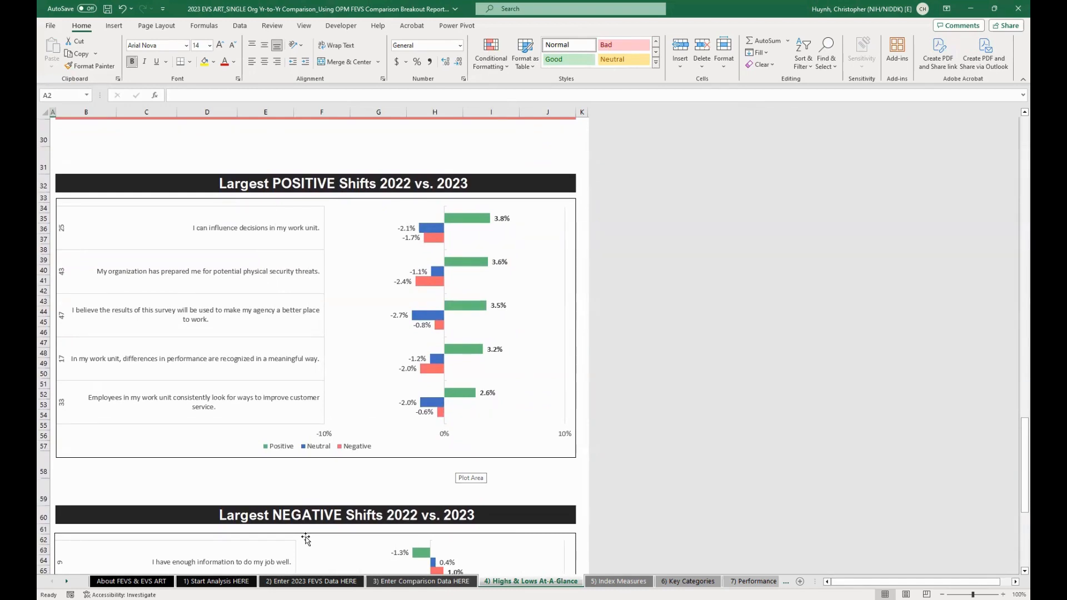
scroll(305, 536, "down", 3)
scroll(354, 433, "down", 2)
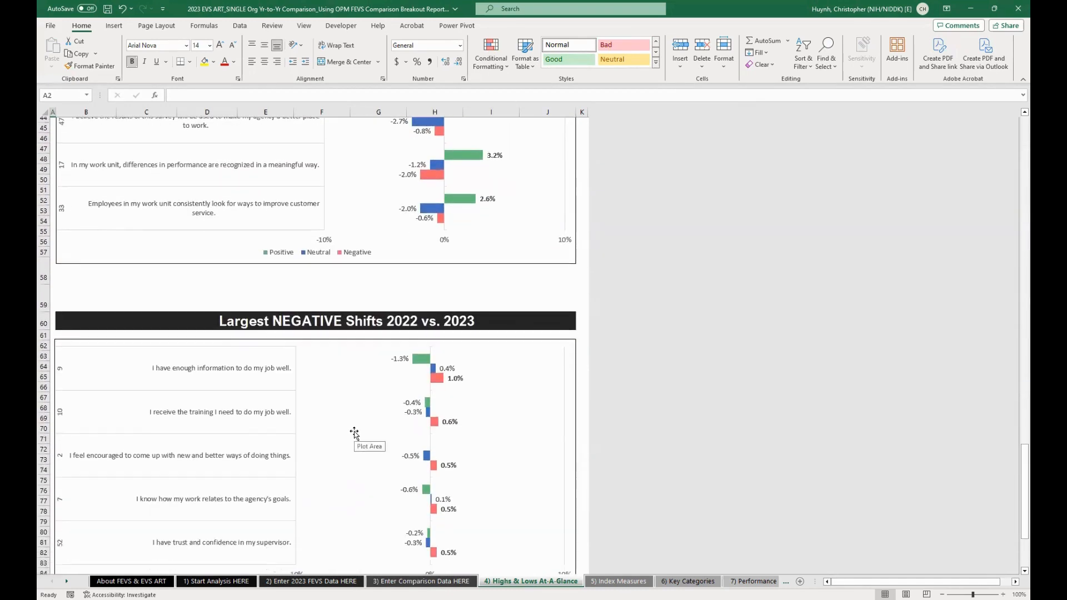
scroll(402, 315, "down", 1)
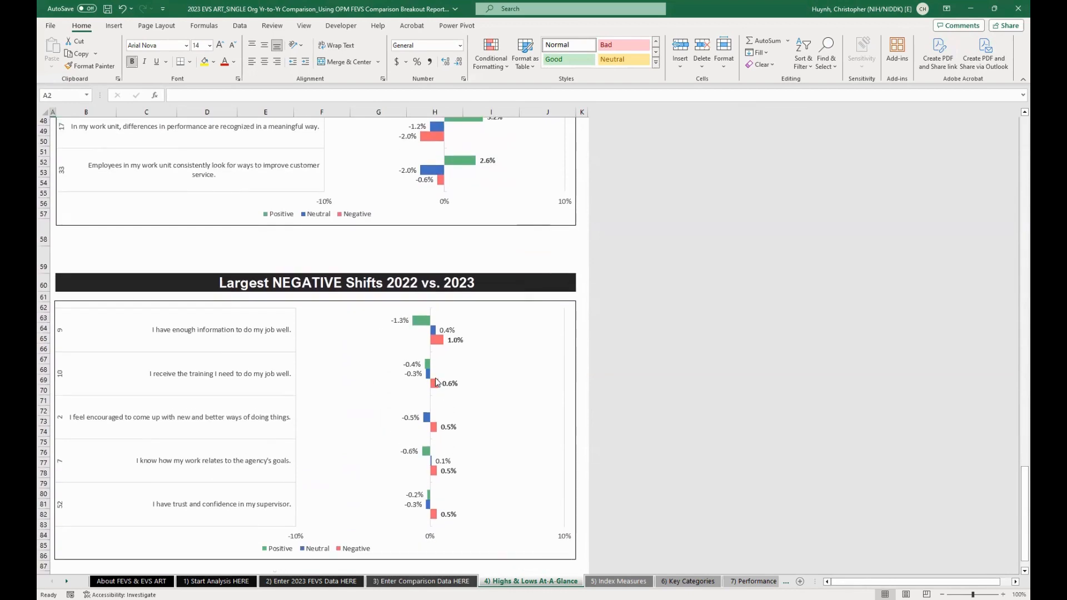
scroll(436, 382, "up", 5)
scroll(436, 381, "up", 10)
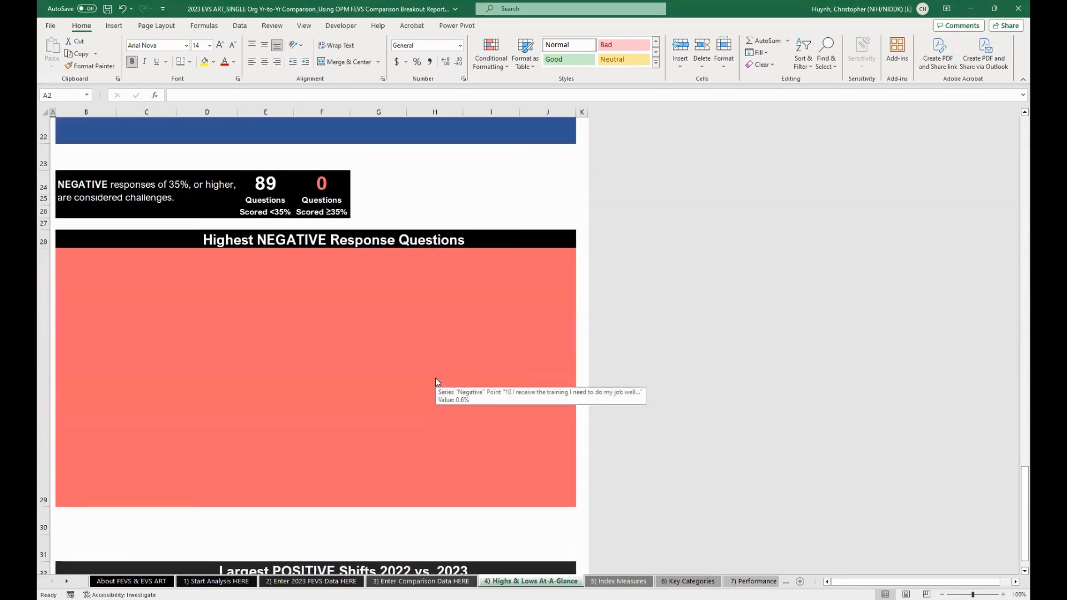
scroll(435, 378, "up", 8)
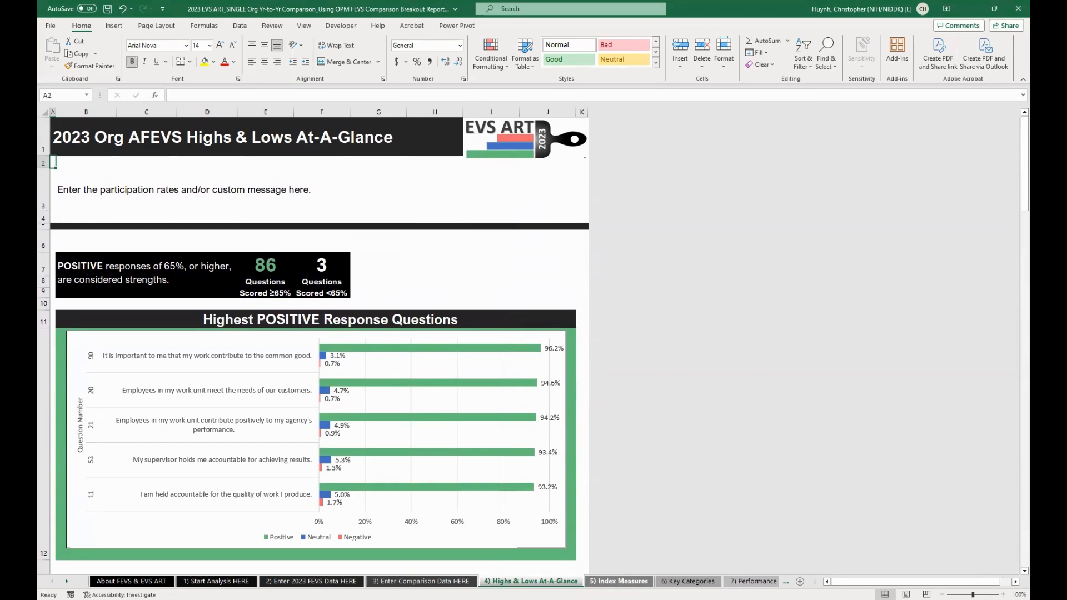
- Open the Index Measures sheet and review Org A's 2023 and 2022 index summary with its percentage point changes
left_click(621, 581)
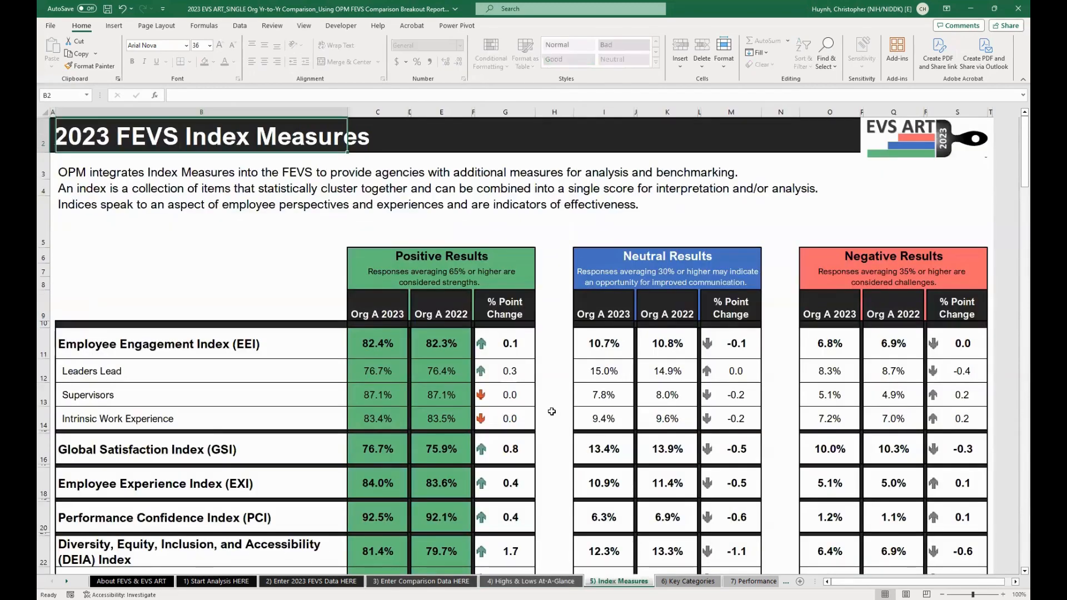
scroll(552, 411, "down", 2)
scroll(552, 411, "right", 1)
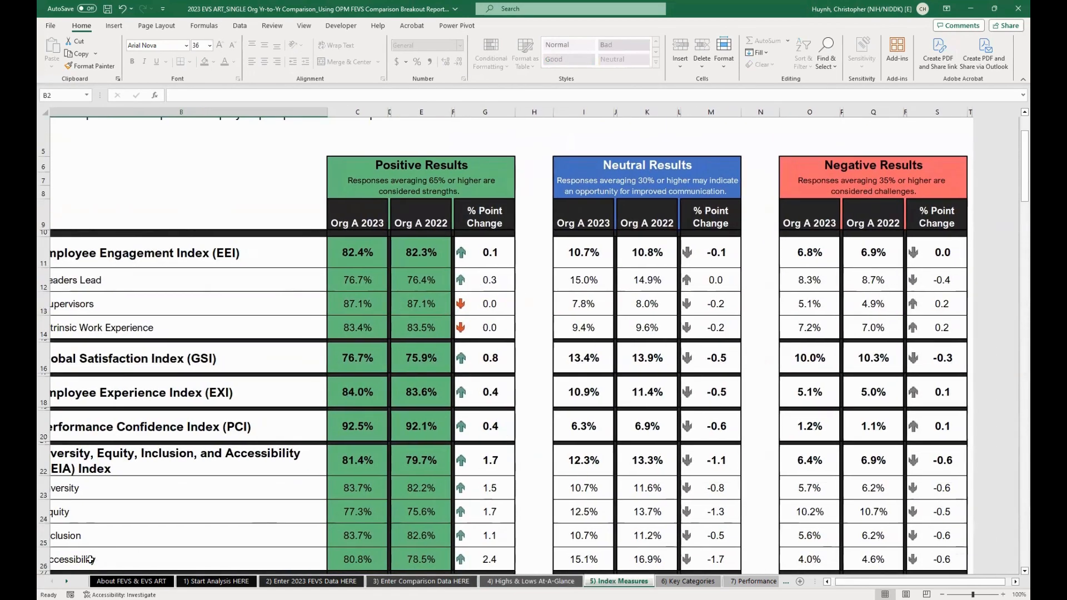
left_click(66, 581)
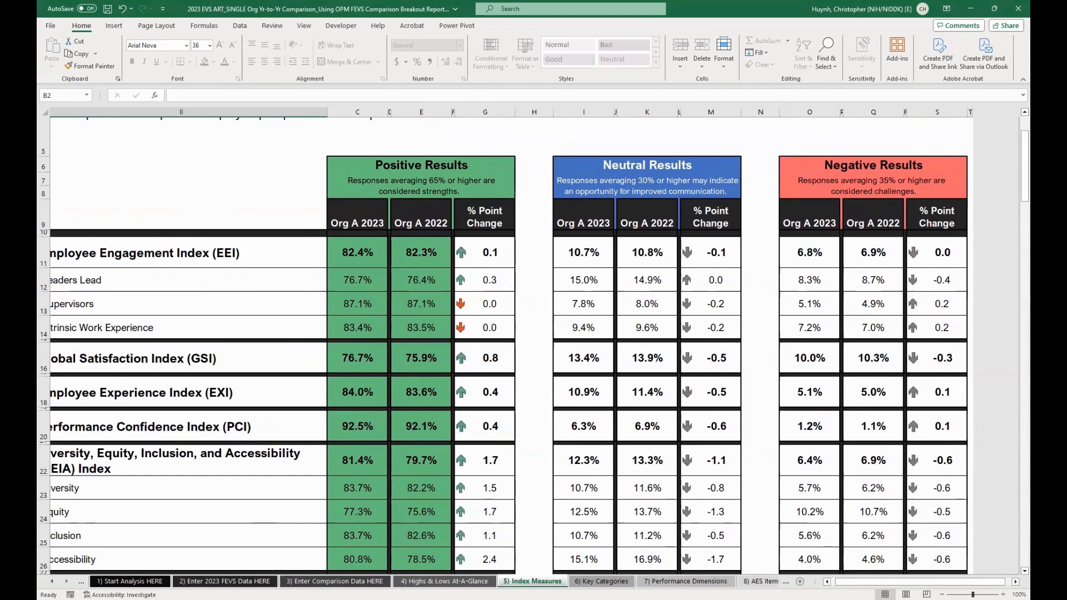
scroll(278, 407, "down", 1)
scroll(278, 407, "left", 1)
- Examine the Index Measure Deeper Dives from the Employee Engagement Index through the DEIA subindices
scroll(278, 407, "down", 8)
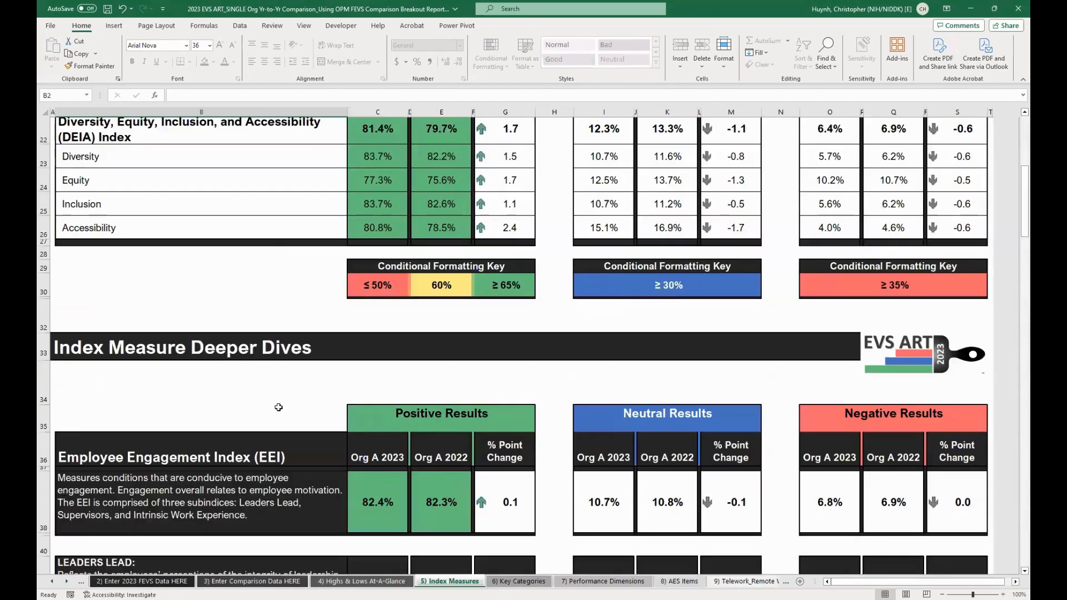
scroll(278, 407, "left", 1)
scroll(279, 408, "down", 5)
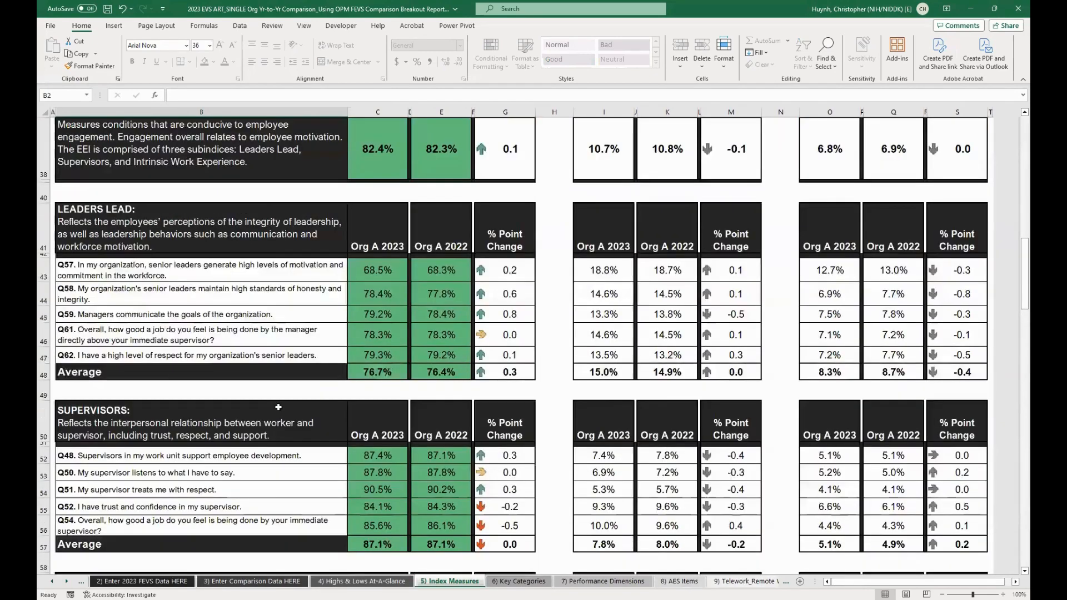
scroll(279, 407, "down", 6)
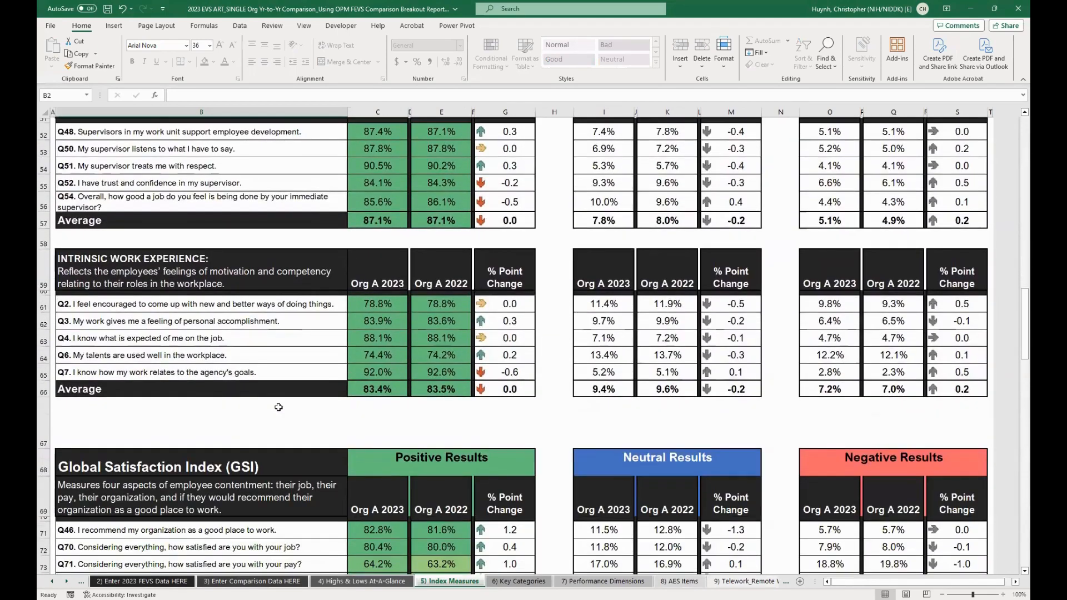
scroll(278, 407, "down", 4)
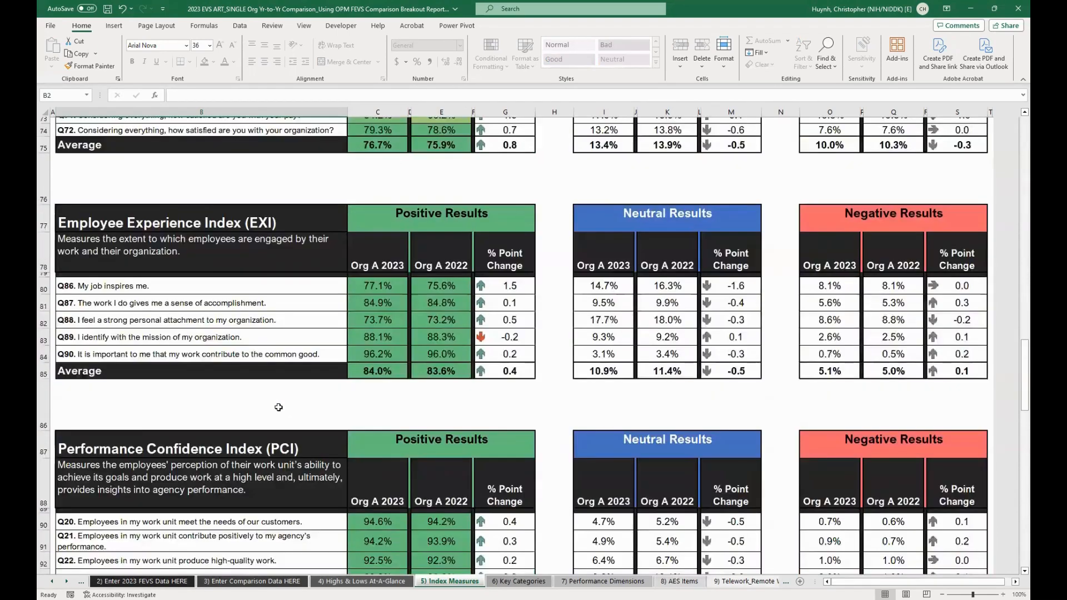
scroll(279, 407, "down", 6)
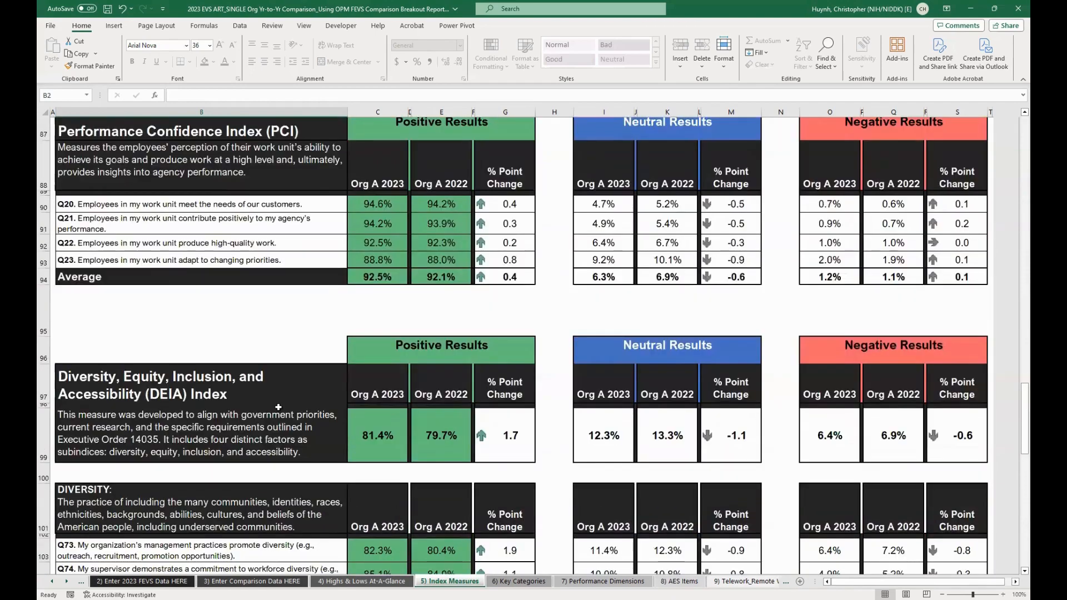
scroll(278, 408, "down", 6)
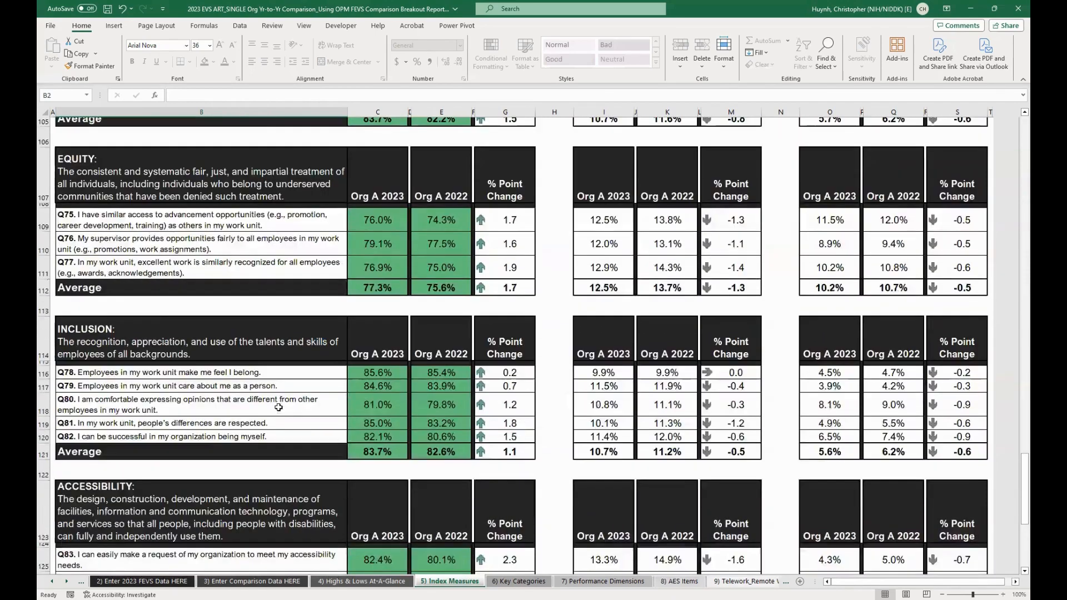
scroll(278, 407, "up", 8)
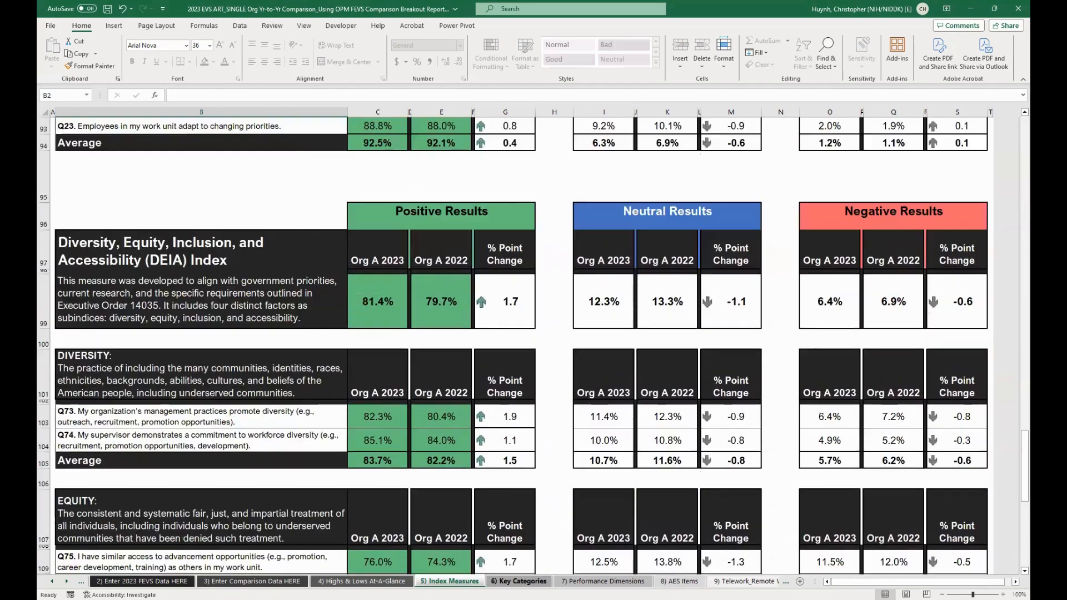
- Open the Key Categories sheet and select the blank 2022 positive result cells E46:E47 for the new questions Q13 and Q14
key("ctrl+Page_Down")
scroll(444, 459, "down", 11)
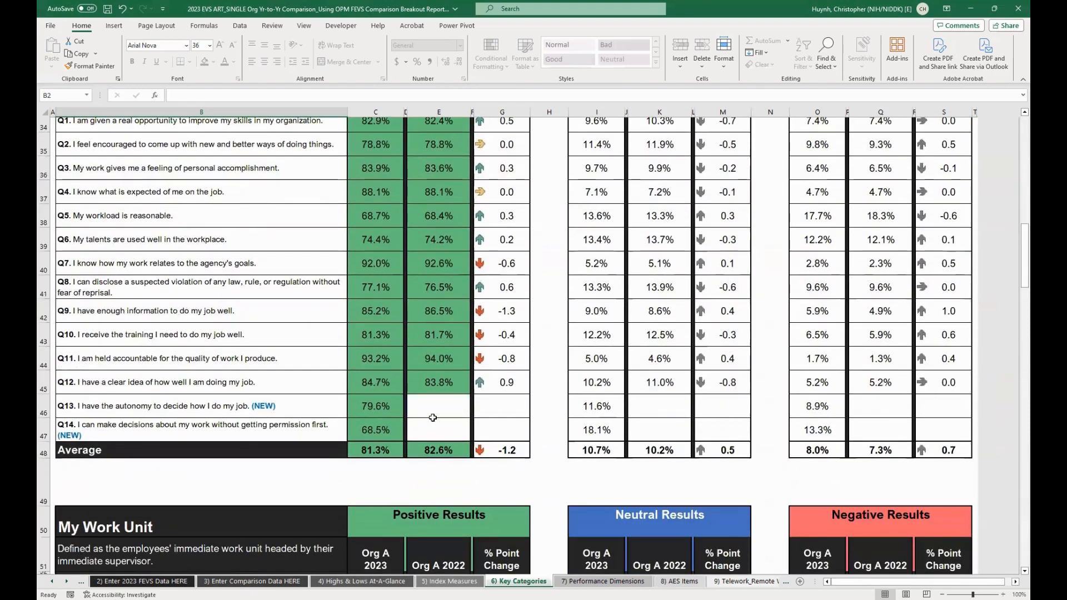
left_click(447, 410)
key("shift+Down")
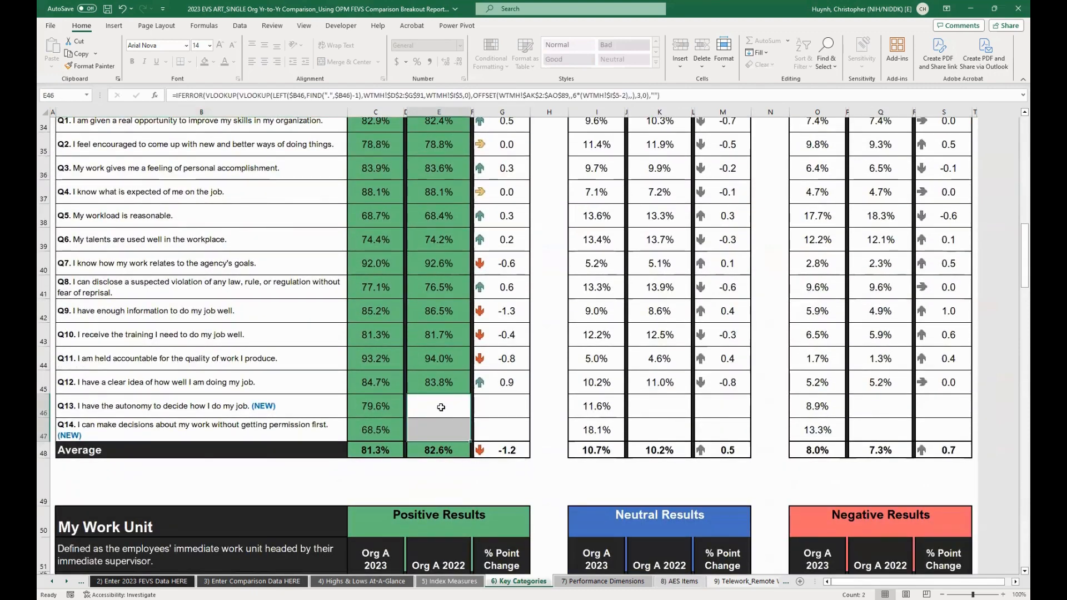
- Review the My Work Unit, Q16, My Organization, My Supervisor and Leadership year-to-year results on the Key Categories sheet
scroll(444, 405, "down", 4)
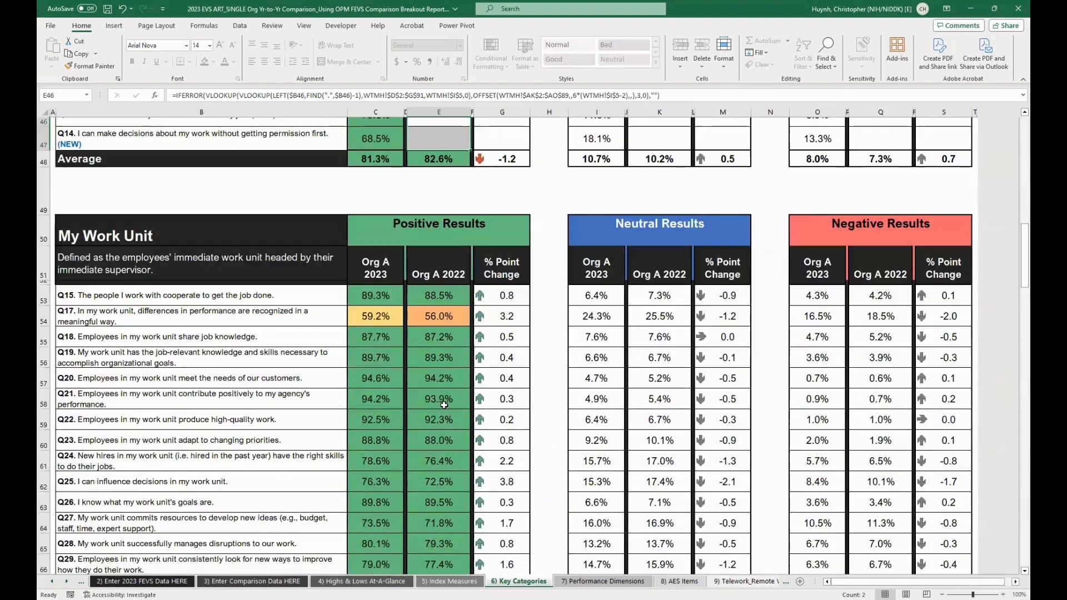
scroll(443, 405, "down", 6)
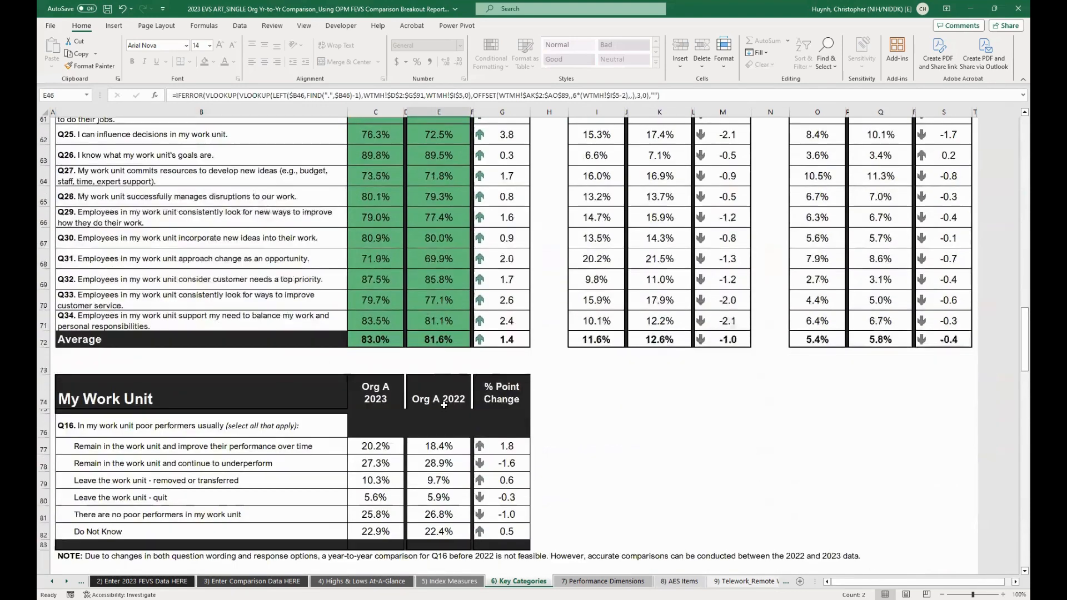
scroll(444, 405, "down", 1)
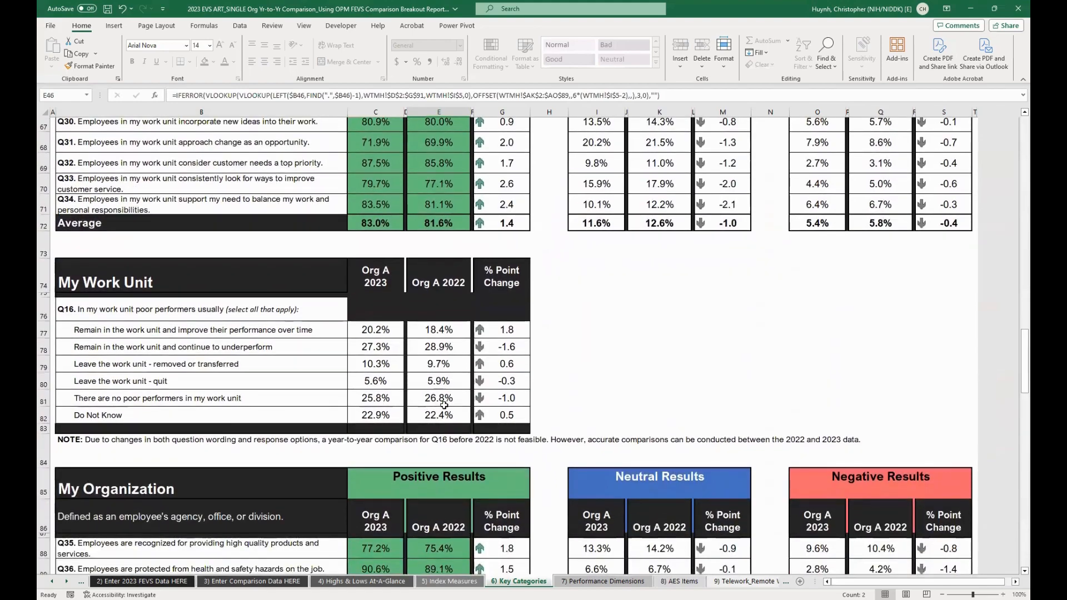
scroll(444, 405, "down", 5)
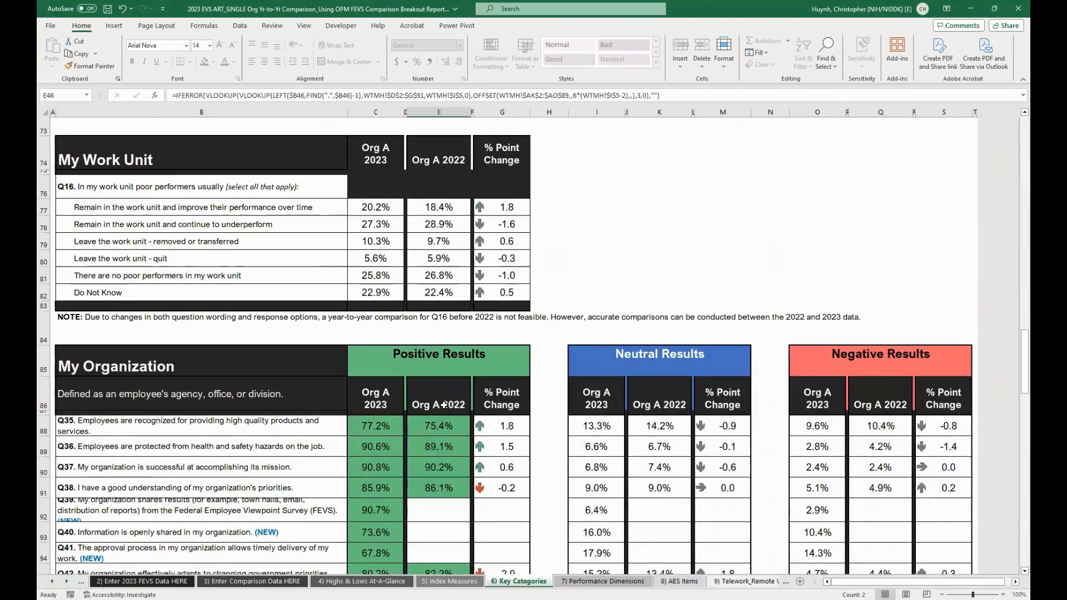
scroll(444, 406, "down", 5)
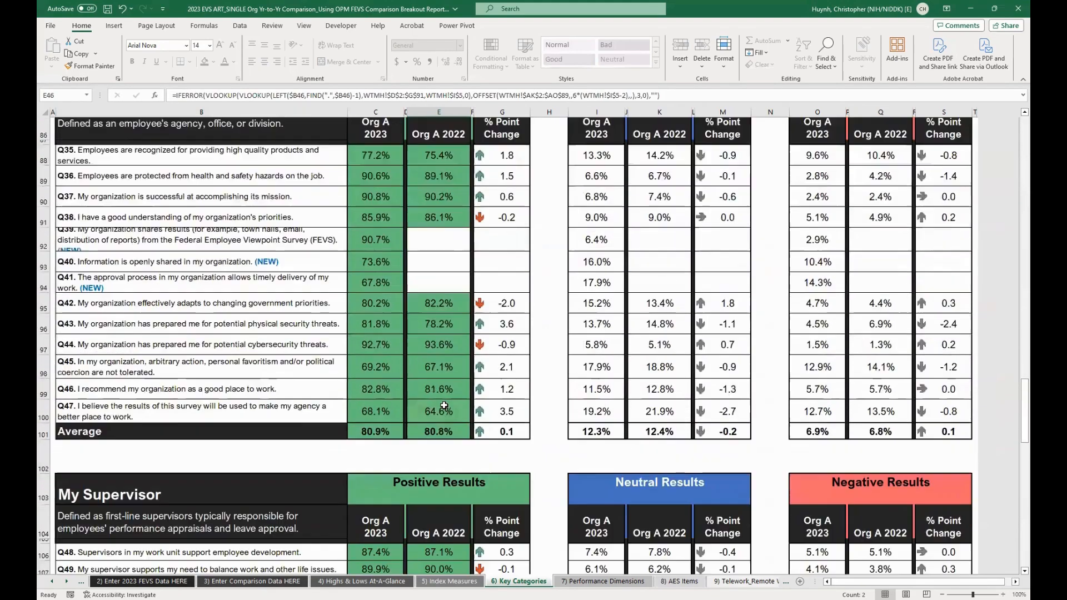
scroll(444, 405, "down", 7)
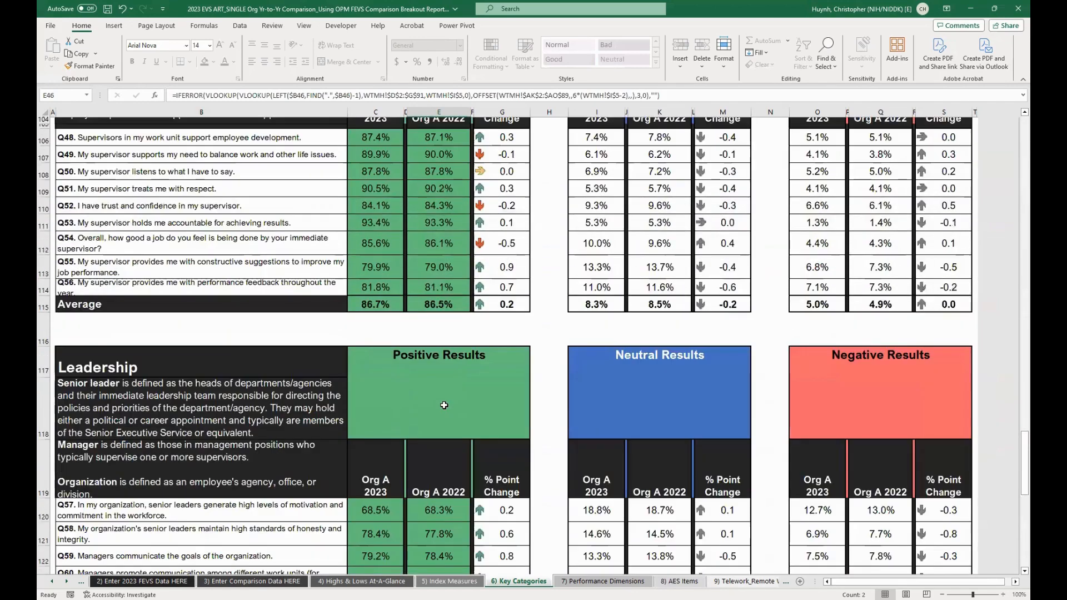
scroll(444, 405, "down", 1)
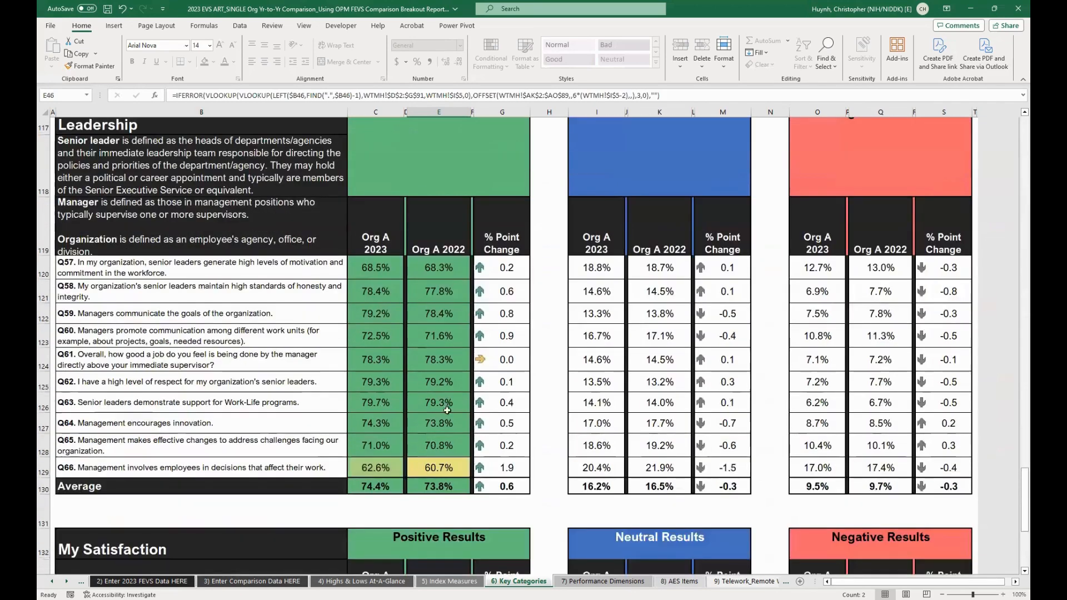
- Open the Performance Dimensions sheet and review the Agile dimensions, checking the positive percentage point changes for Q28, Q31 and Q42
key("ctrl+Page_Down")
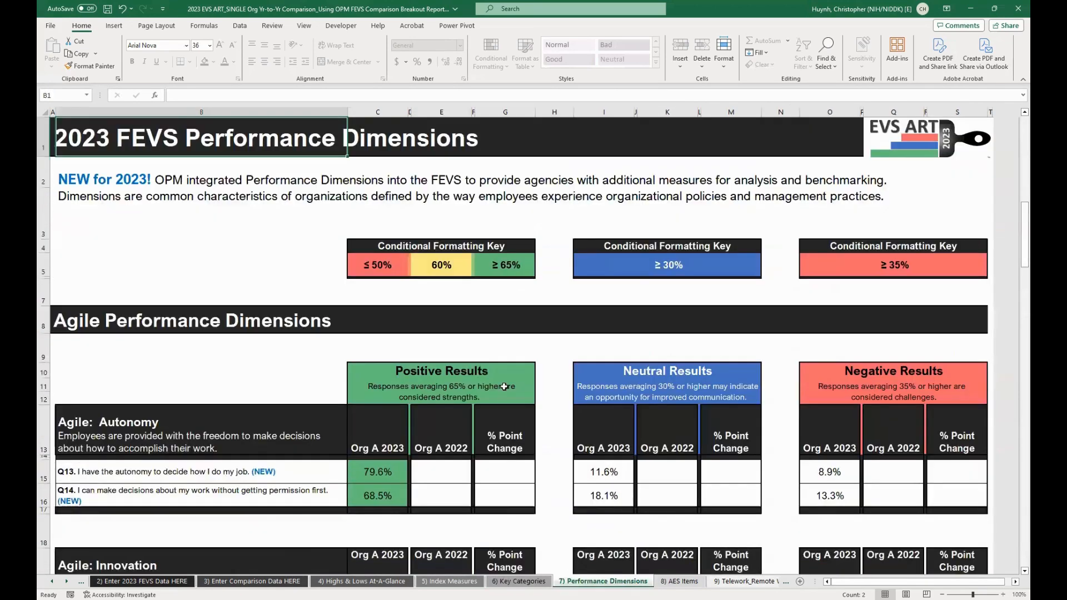
scroll(504, 387, "down", 6)
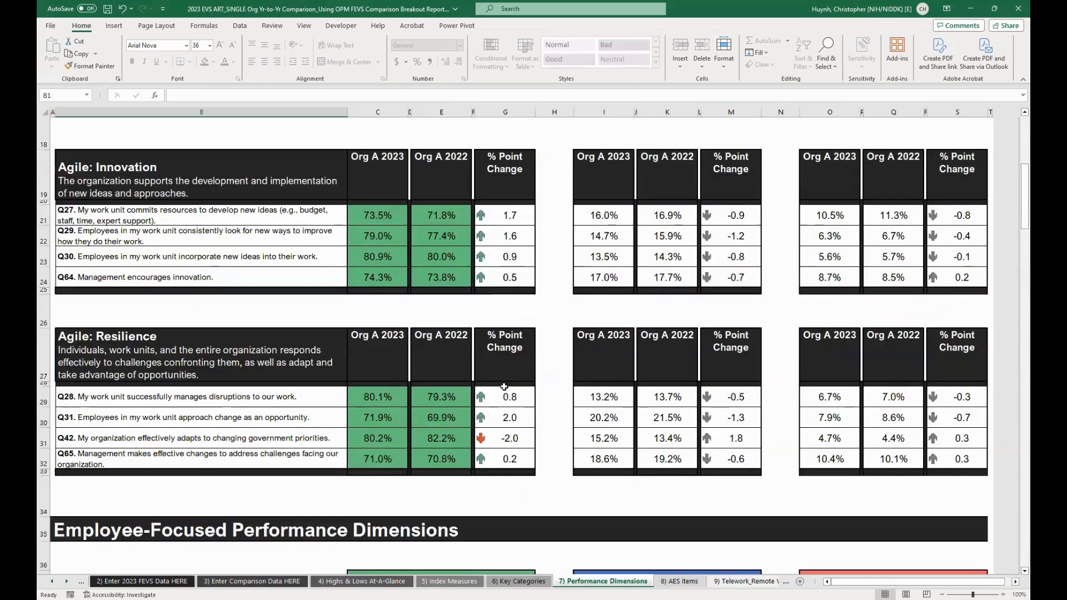
left_click(483, 398)
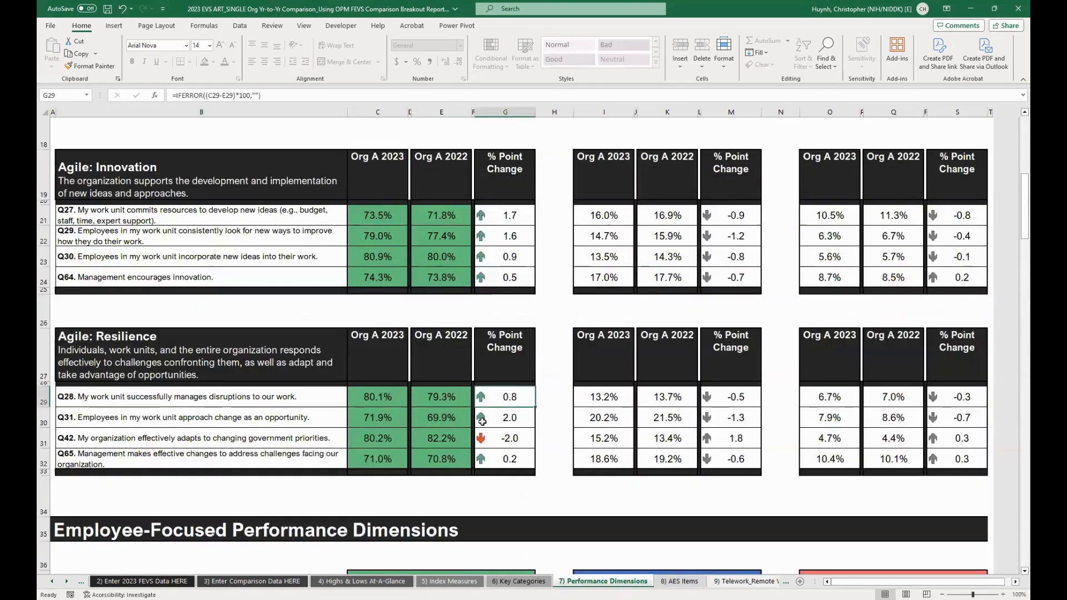
left_click(483, 420)
scroll(505, 436, "down", 1)
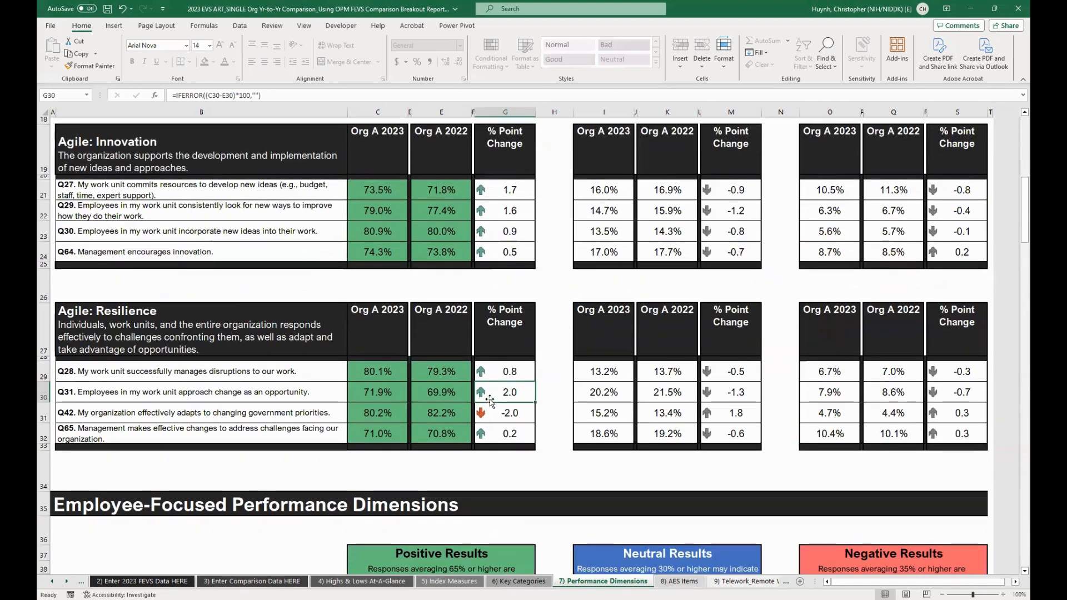
scroll(490, 389, "down", 2)
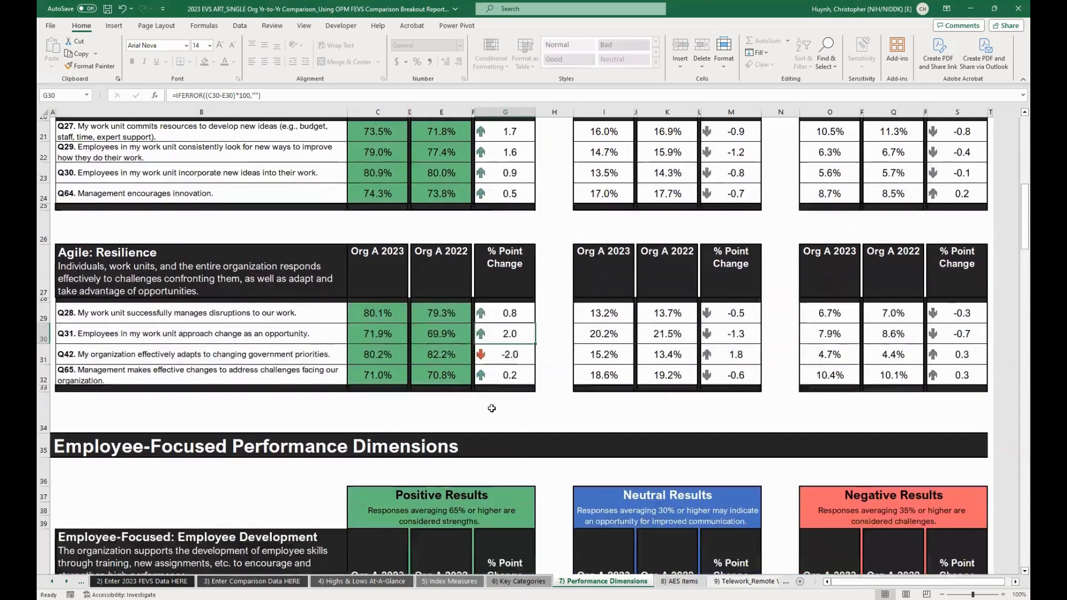
left_click(486, 353)
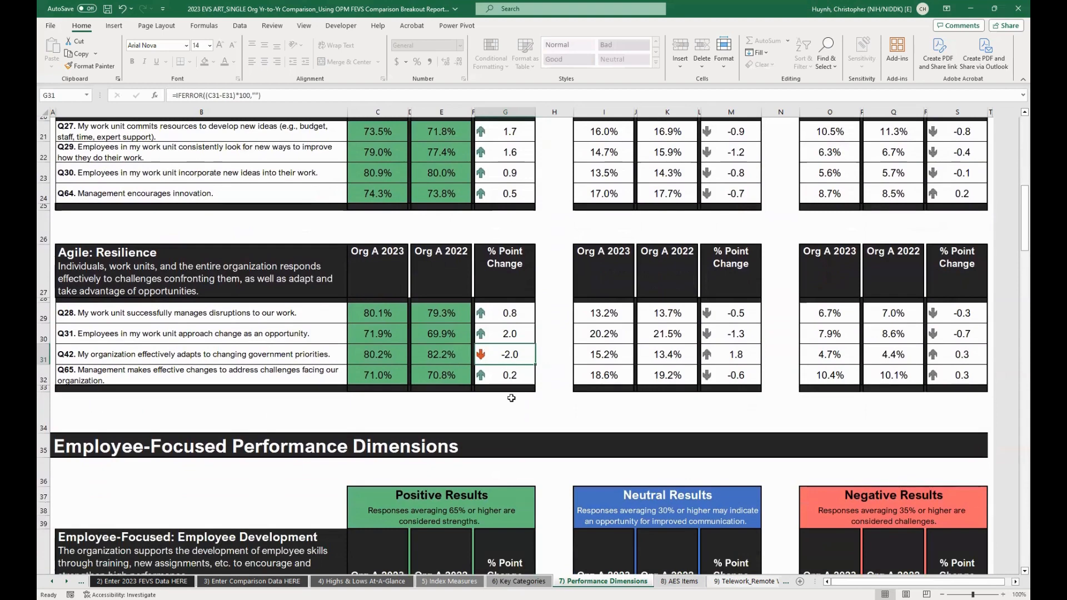
- Review the Employee-Focused and Foundations dimension results on the Performance Dimensions sheet
scroll(511, 398, "down", 3)
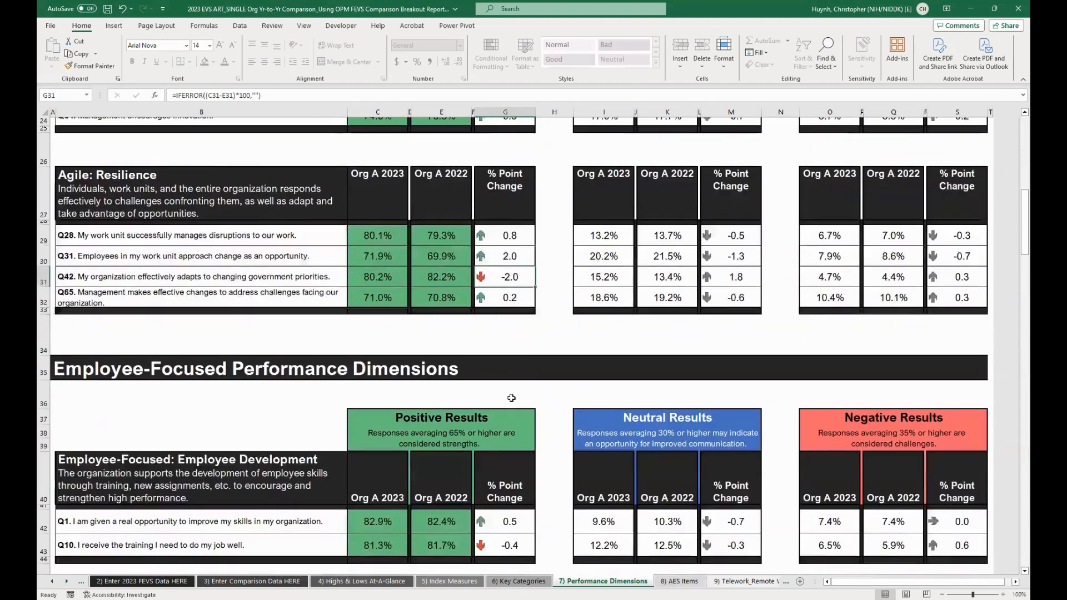
scroll(511, 398, "down", 7)
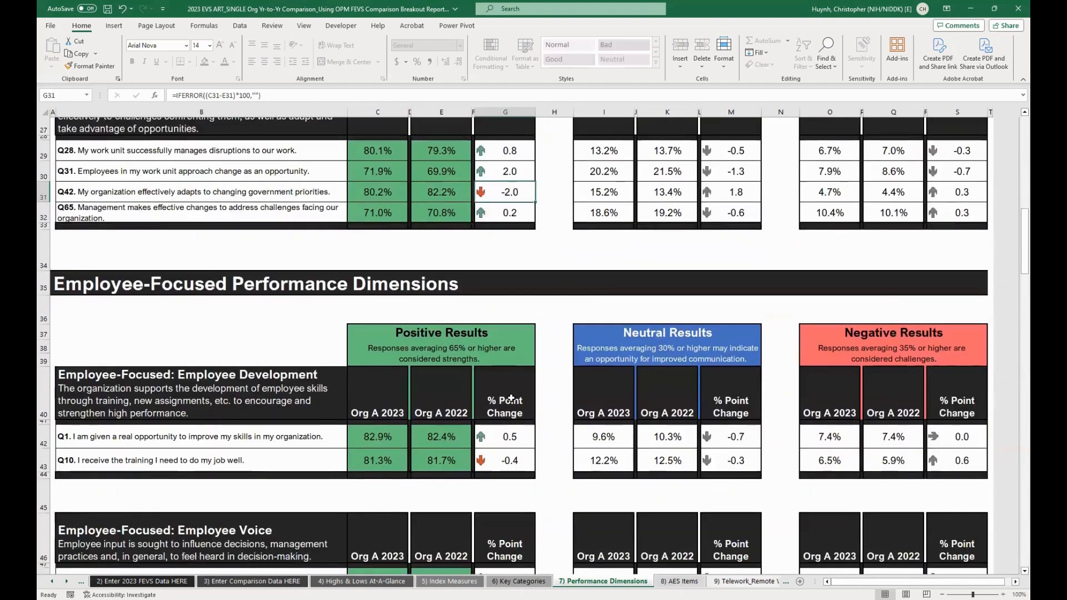
scroll(511, 398, "down", 10)
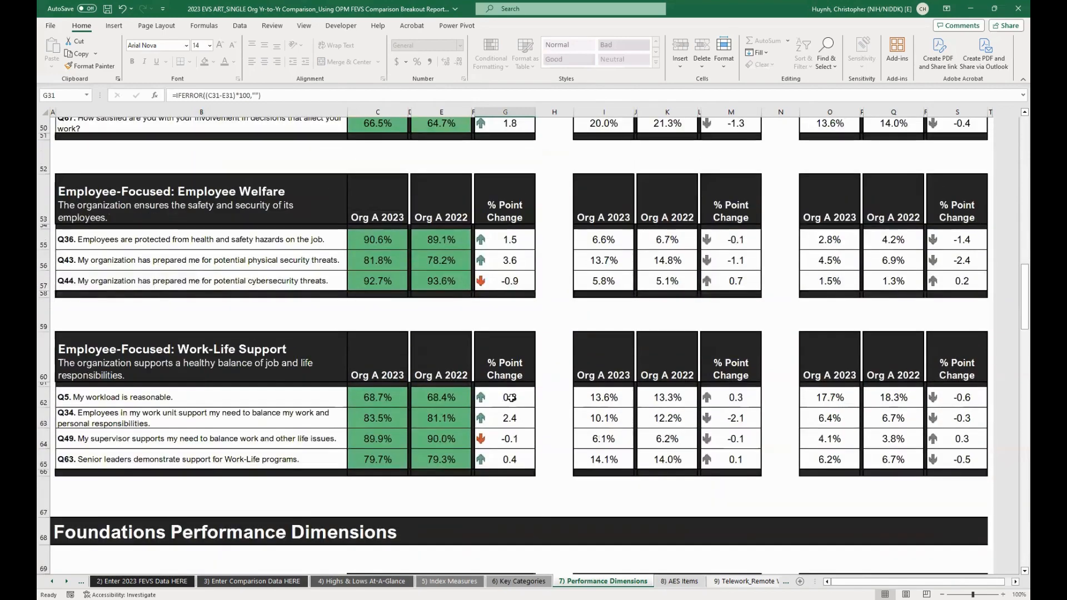
scroll(512, 398, "down", 10)
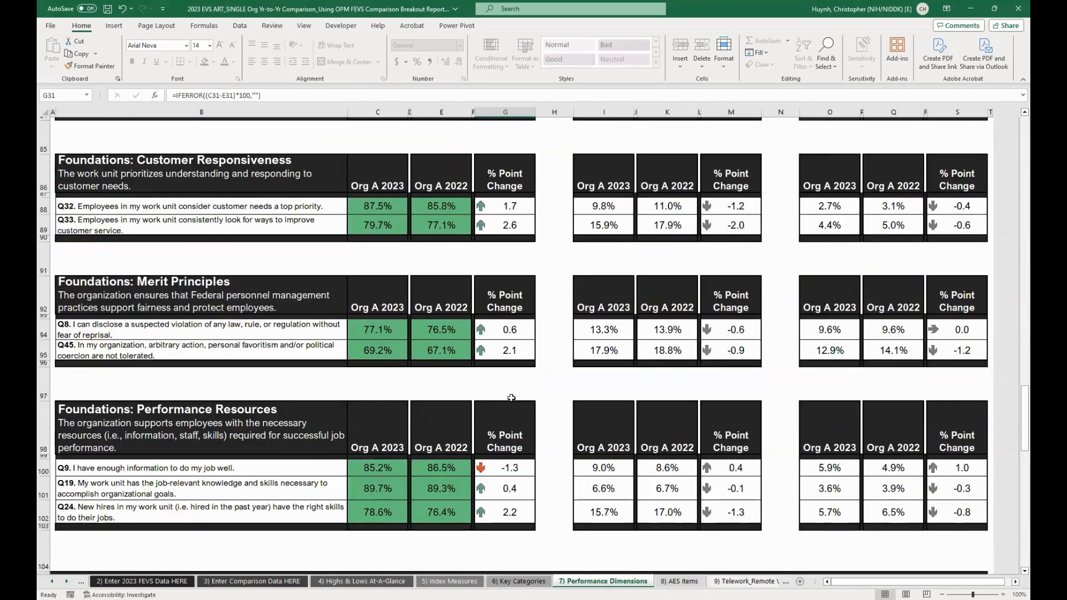
- Review the year-to-year results on the AES Items sheet and open the Telework_Remote Work sheet
key("ctrl+Page_Down")
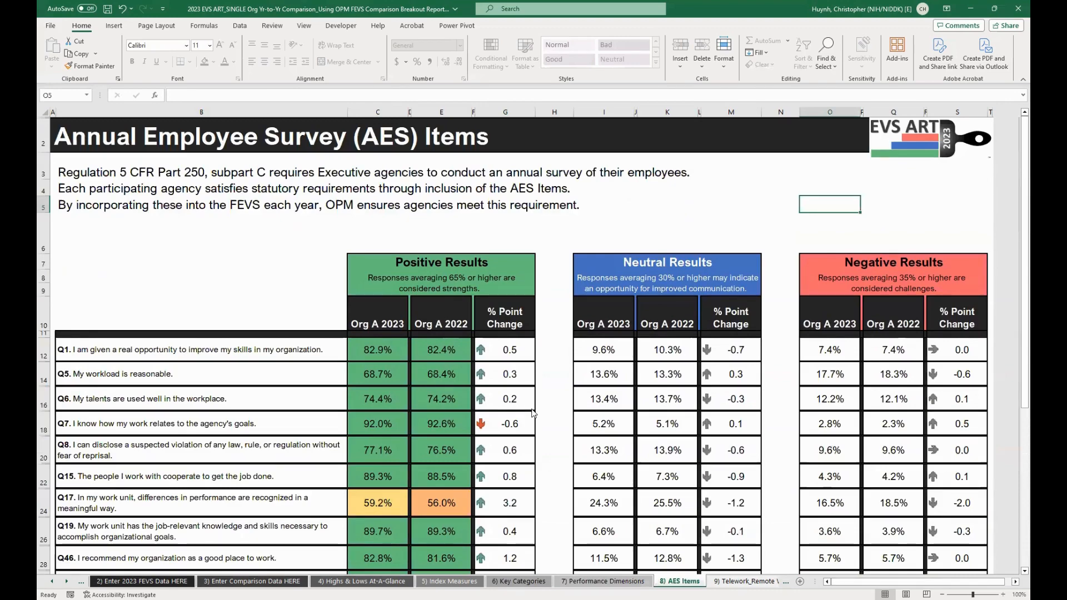
scroll(532, 411, "down", 3)
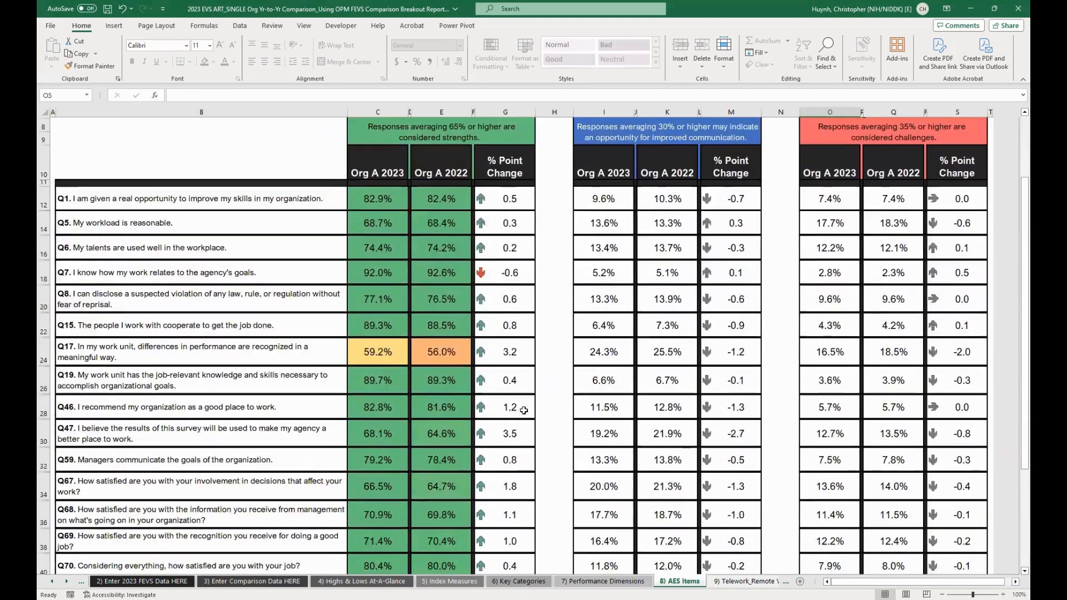
scroll(524, 410, "down", 2)
key("ctrl+Page_Down")
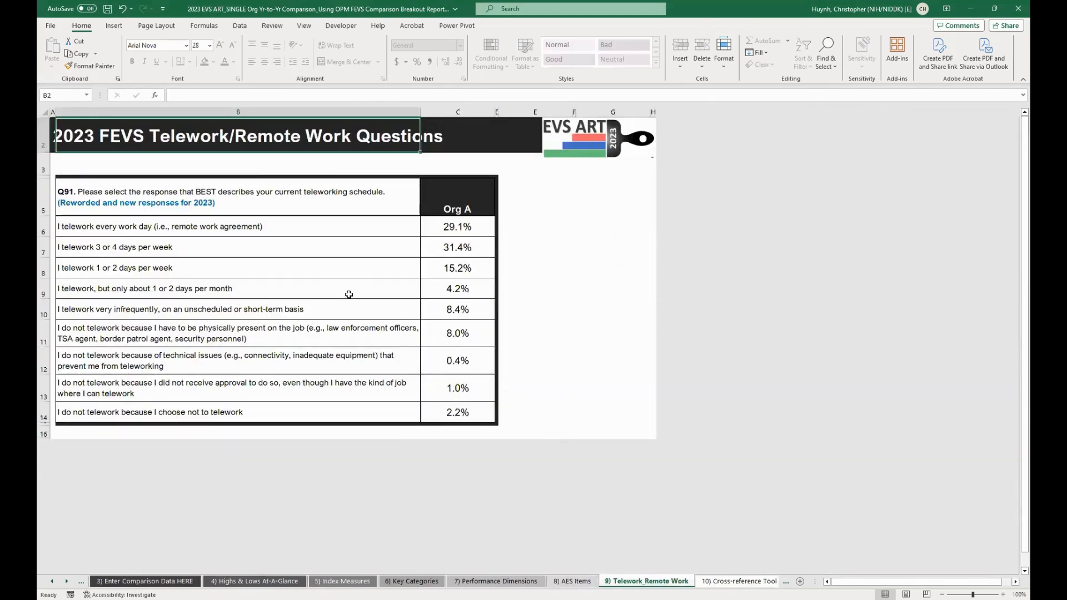
- Open the Cross-reference Tool sheet and view the sort and filter options of the FEVS Q# and % Pos columns
left_click(725, 577)
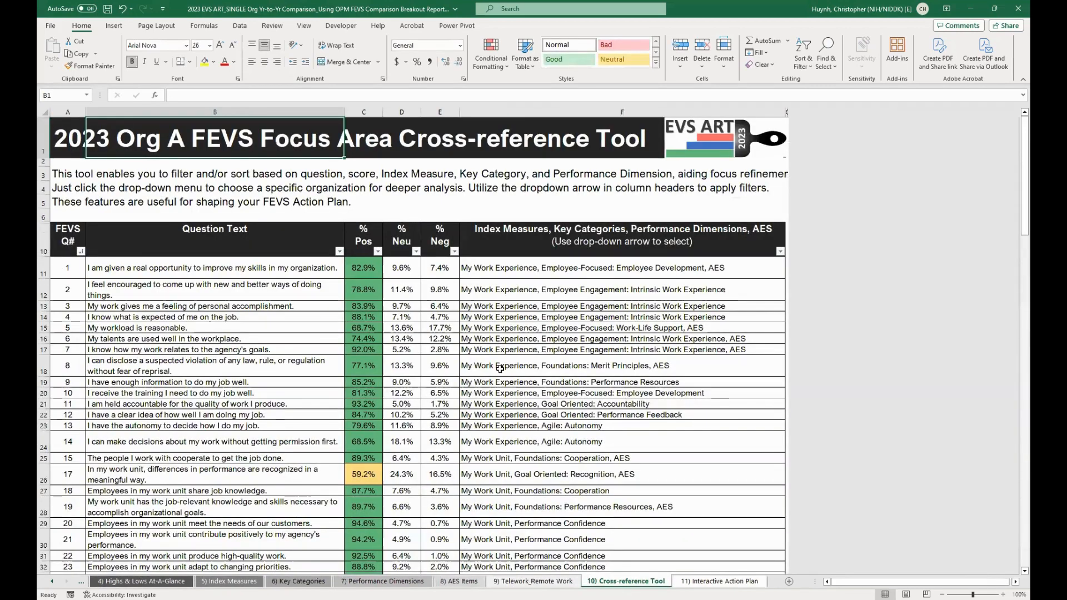
scroll(387, 254, "down", 1)
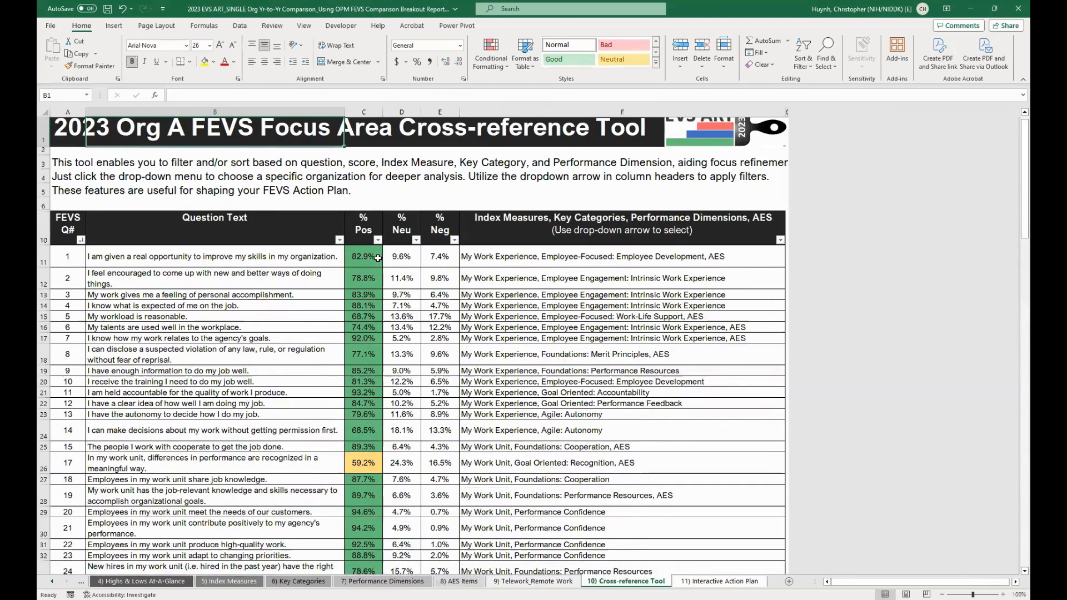
left_click(377, 255)
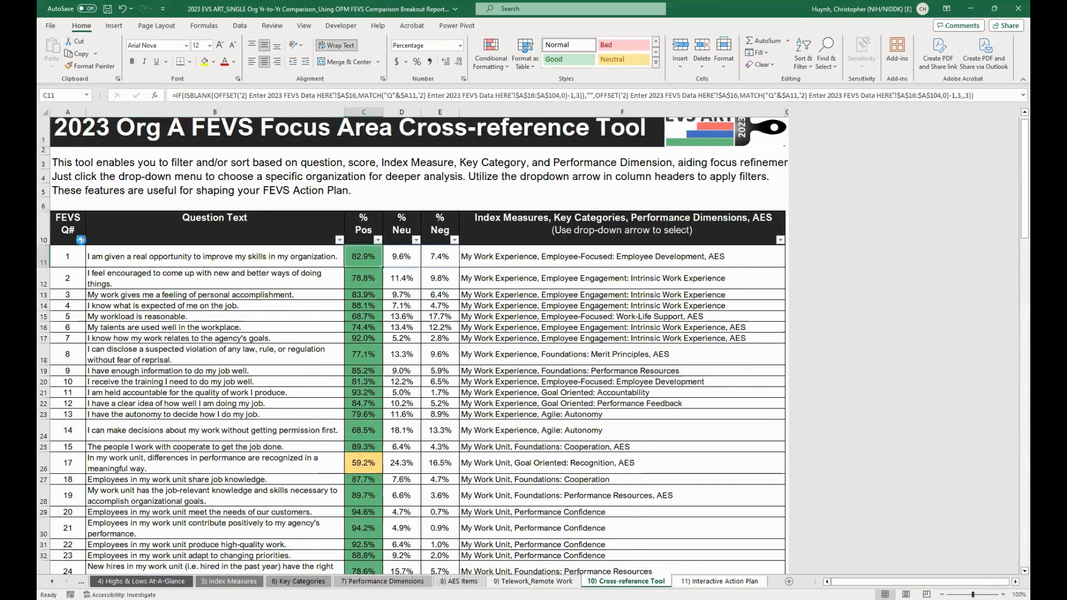
left_click(81, 240)
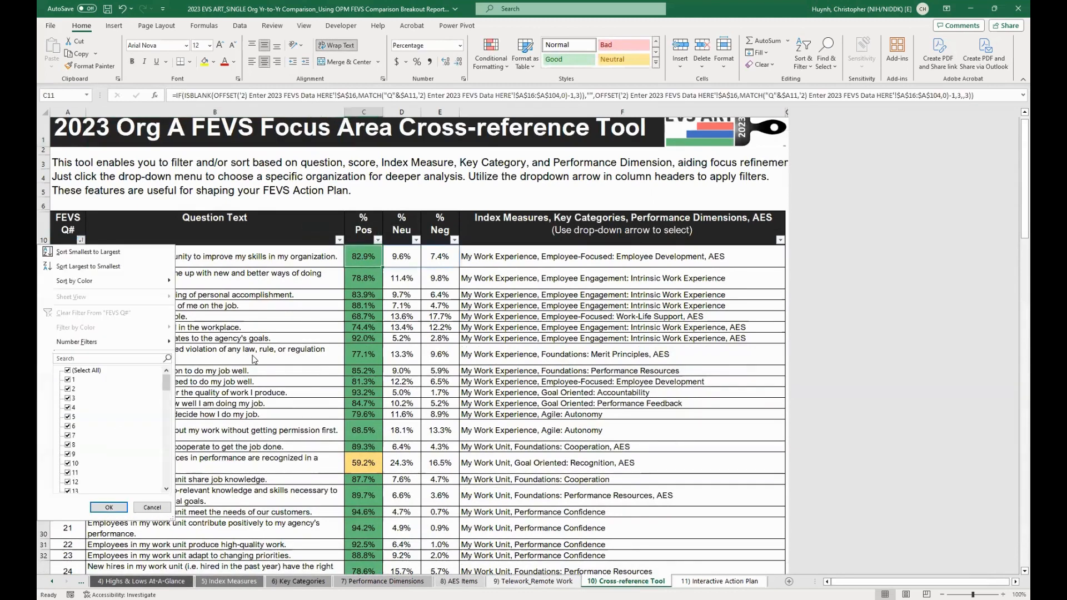
left_click(378, 240)
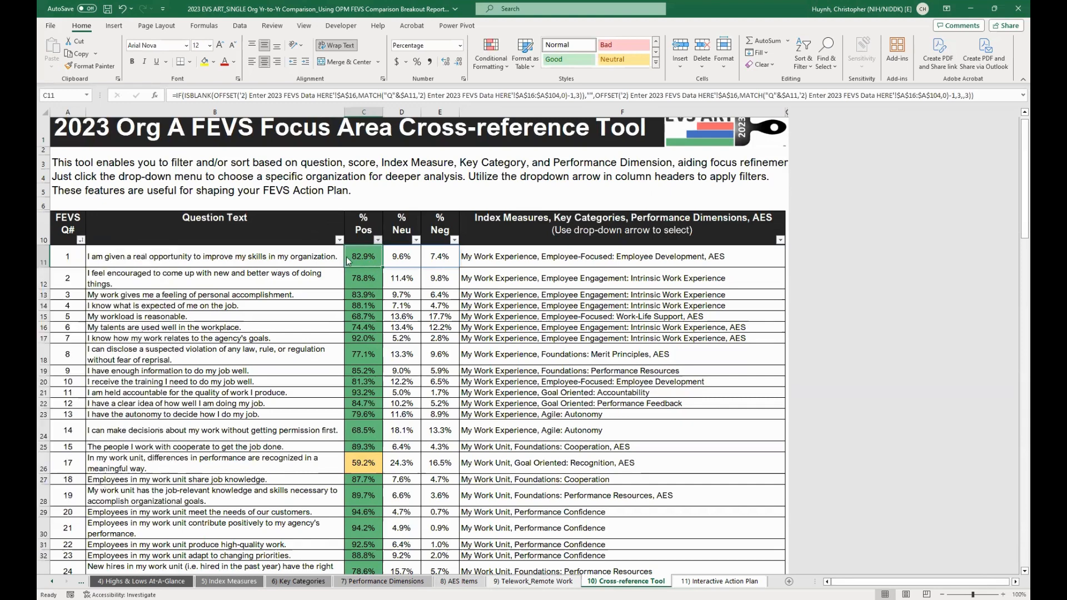
left_click(378, 240)
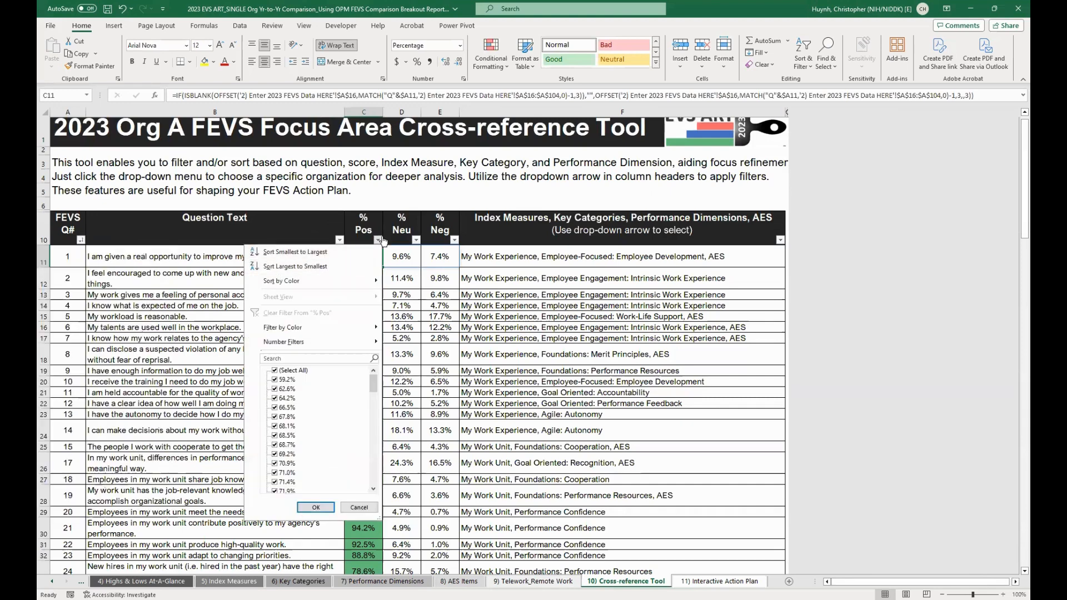
left_click(405, 228)
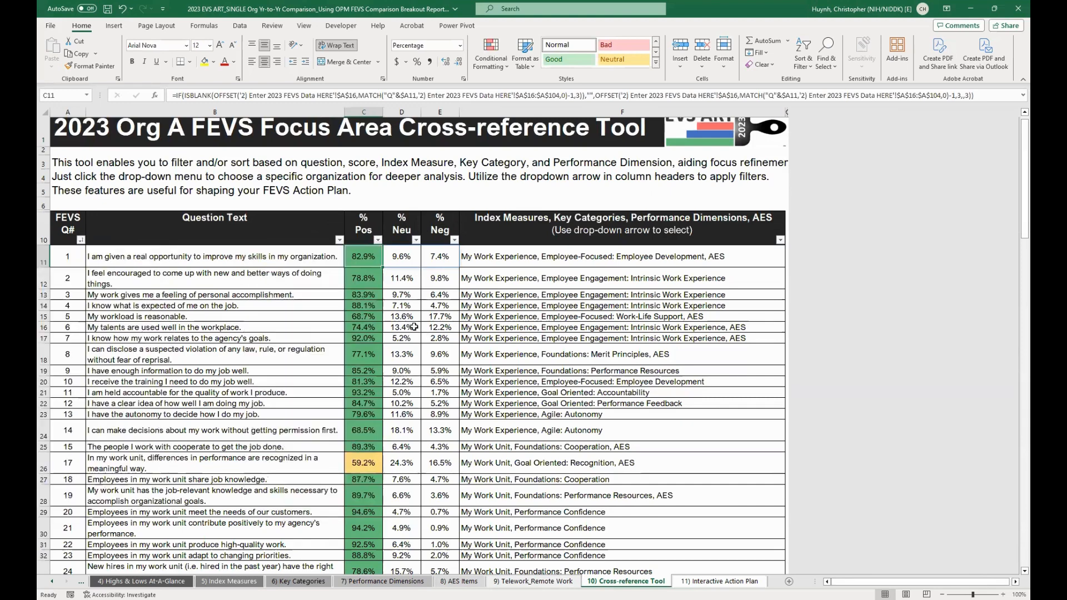
- Filter the cross-reference table's index measures column to DEIA: Accessibility, DEIA: Diversity, DEIA: Equity and DEIA: Inclusion only
scroll(611, 266, "down", 3)
scroll(650, 300, "up", 1)
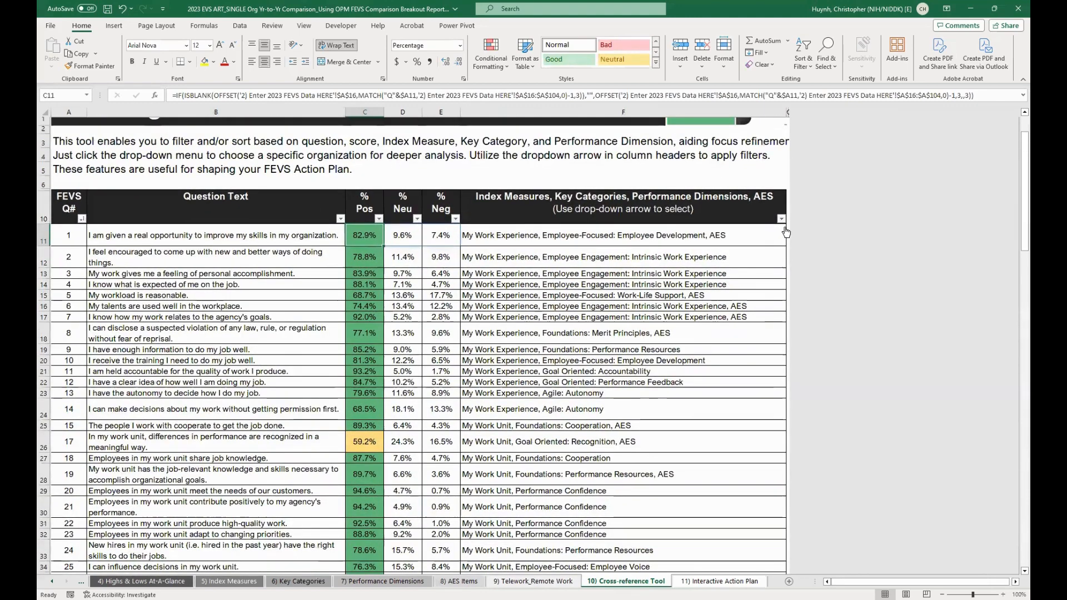
scroll(651, 300, "up", 1)
left_click(678, 354)
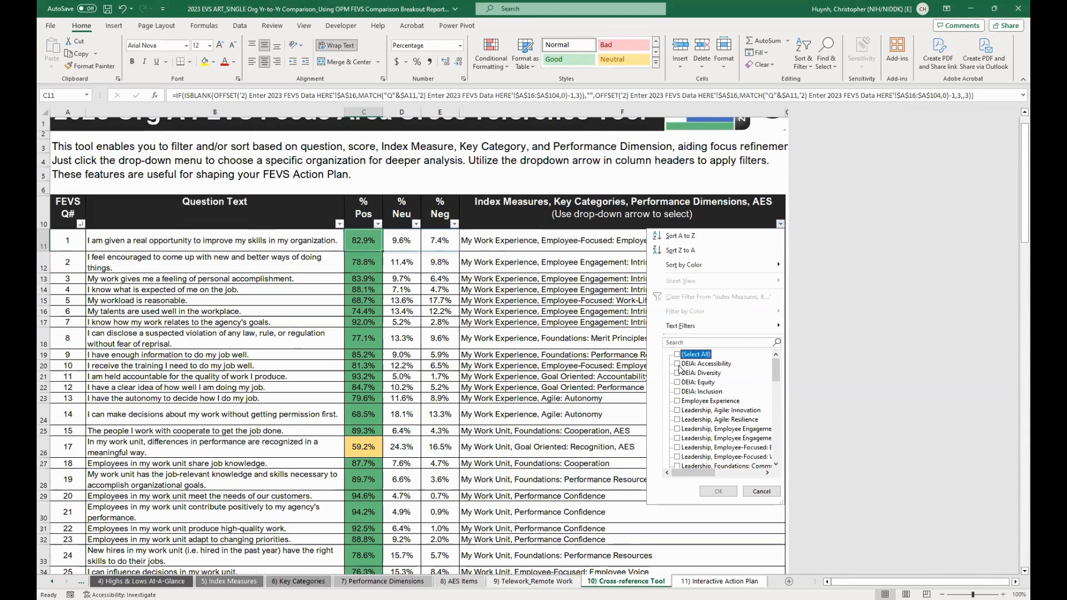
left_click(678, 363)
left_click(677, 373)
left_click(677, 383)
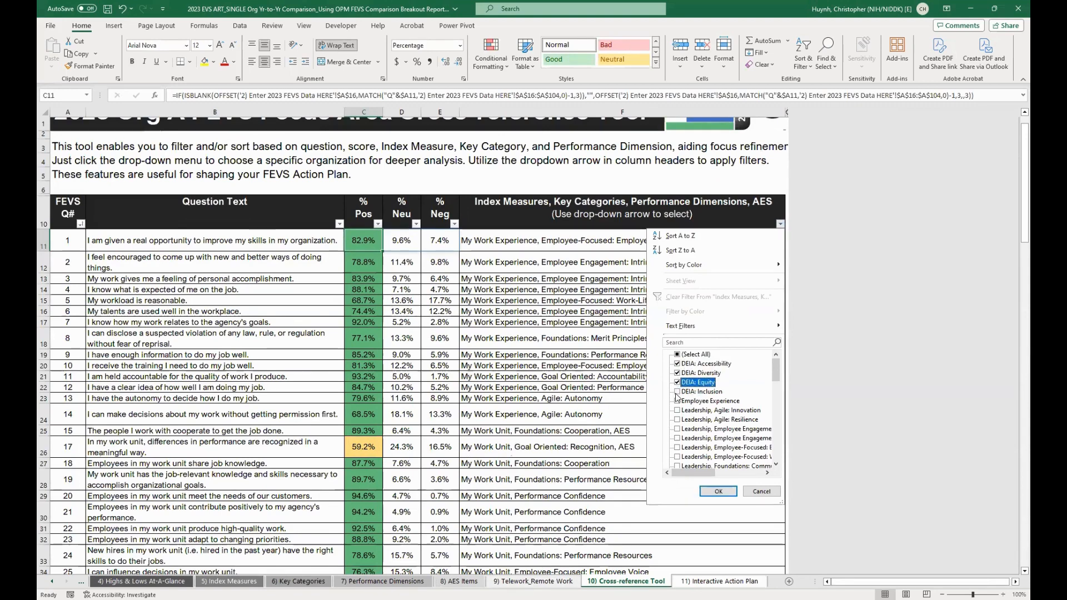
left_click(677, 392)
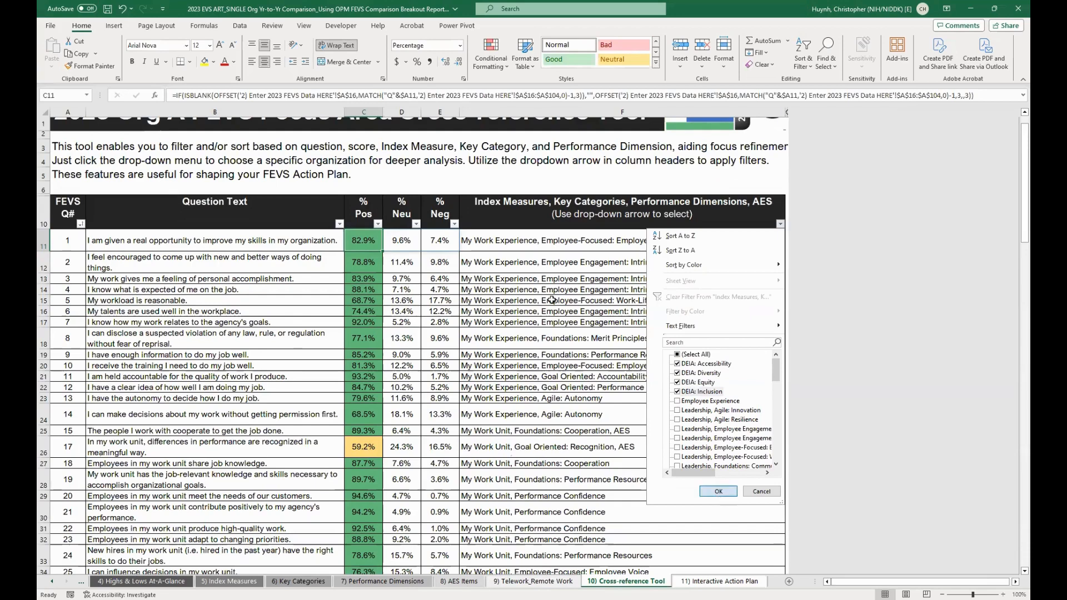
key("Return")
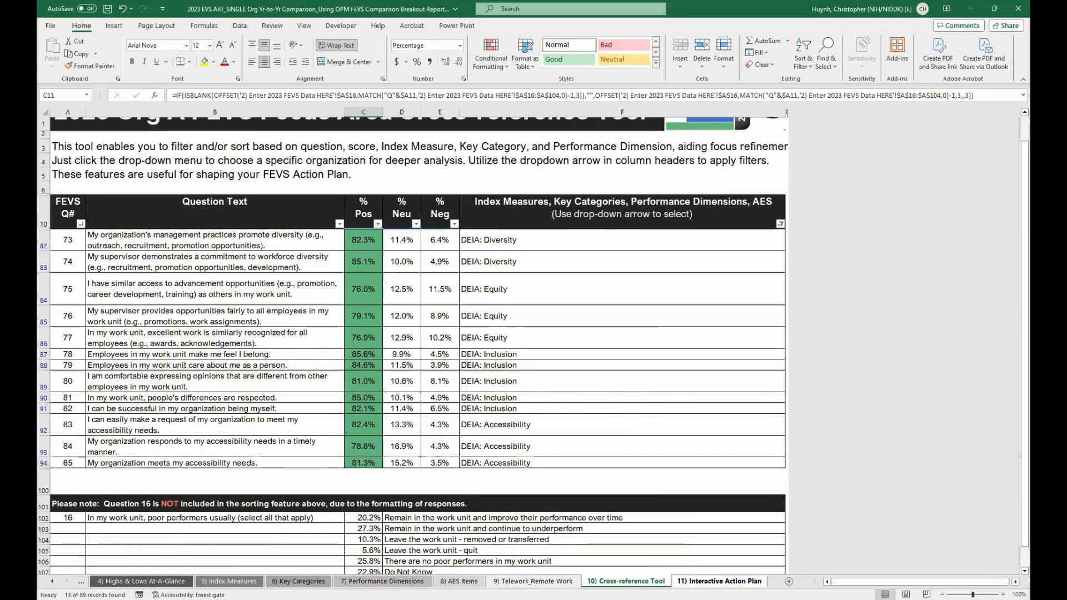
- Open the Interactive Action Plan sheet and choose question 5 in the first row's Q# cell A13
left_click(719, 581)
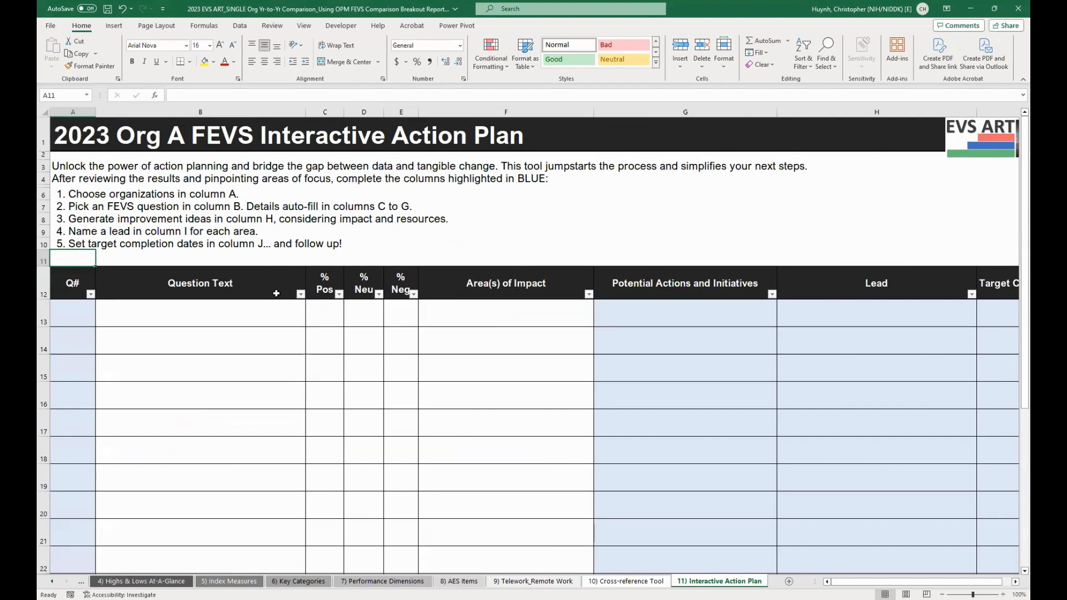
left_click(84, 313)
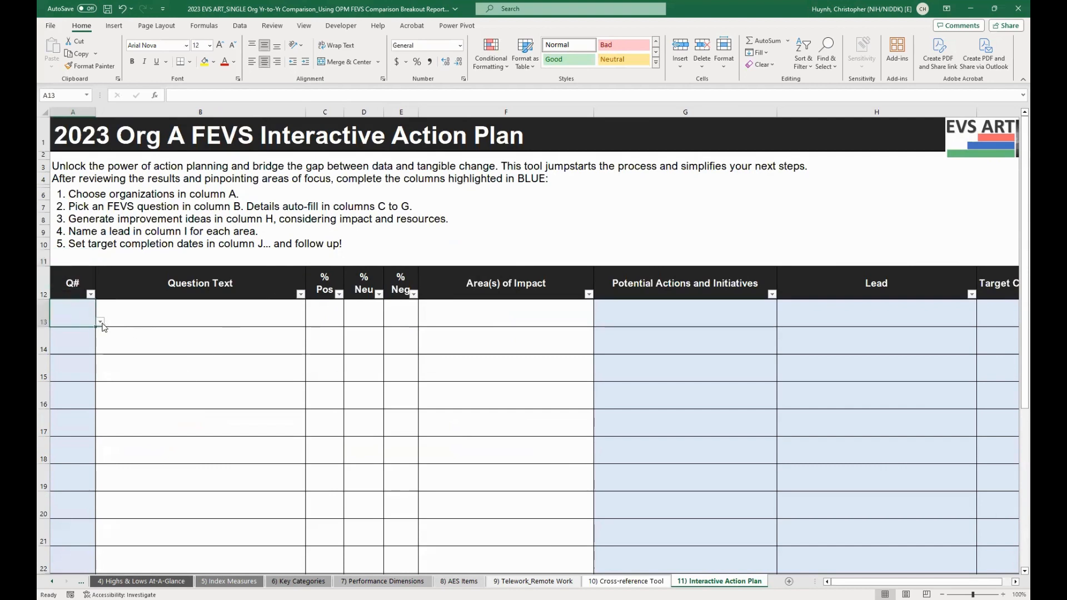
left_click(100, 321)
left_click(69, 356)
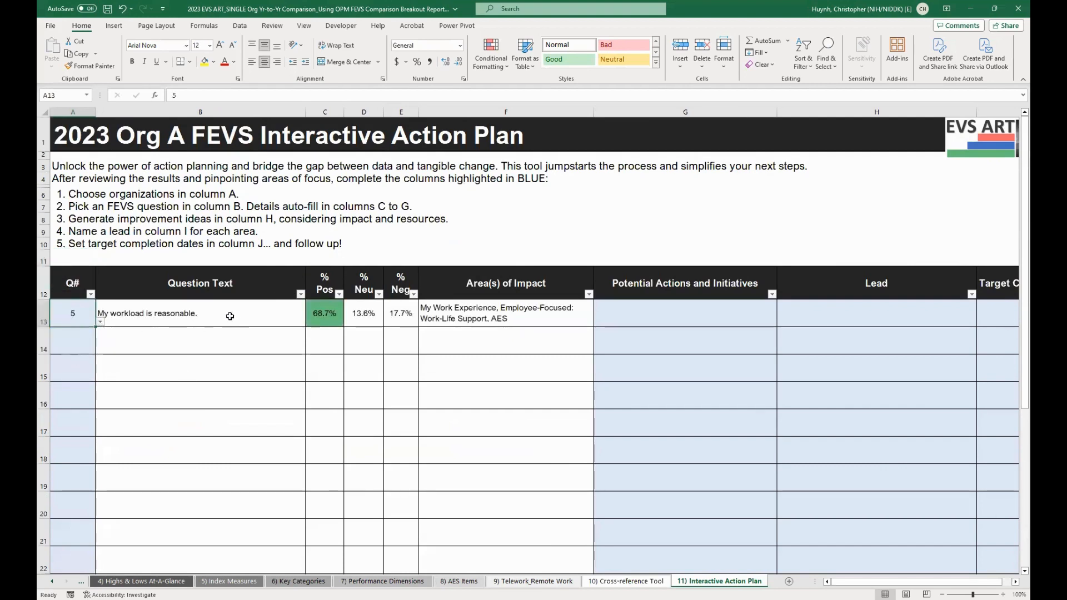
- Review question 5's auto-filled details in B13:F13 and the blank Potential Actions and Initiatives, Lead and Target Completion cells
left_click_drag(230, 316, 533, 314)
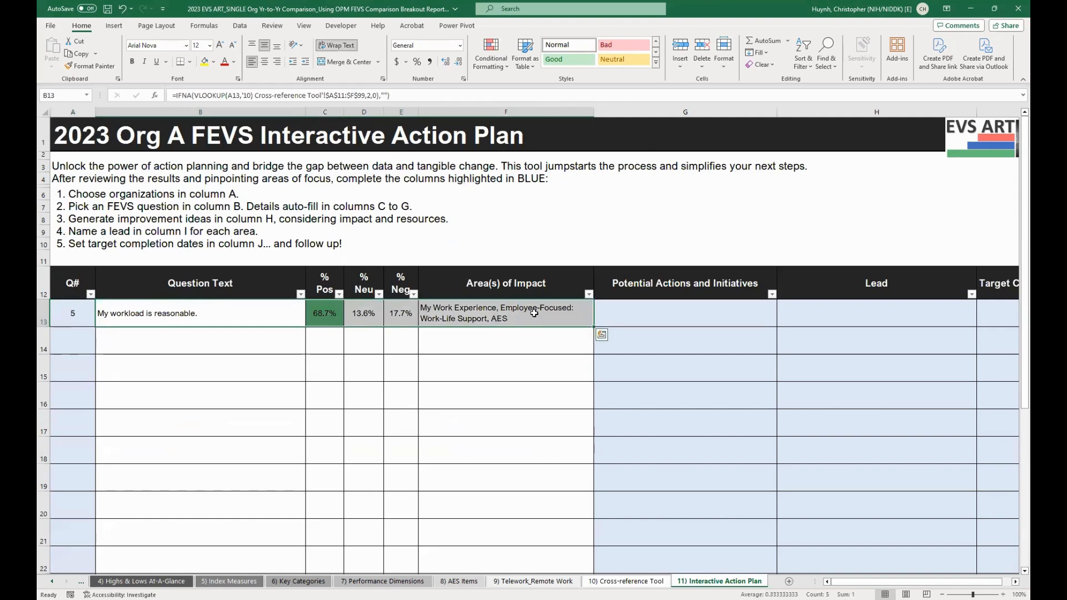
left_click(644, 321)
scroll(643, 321, "right", 3)
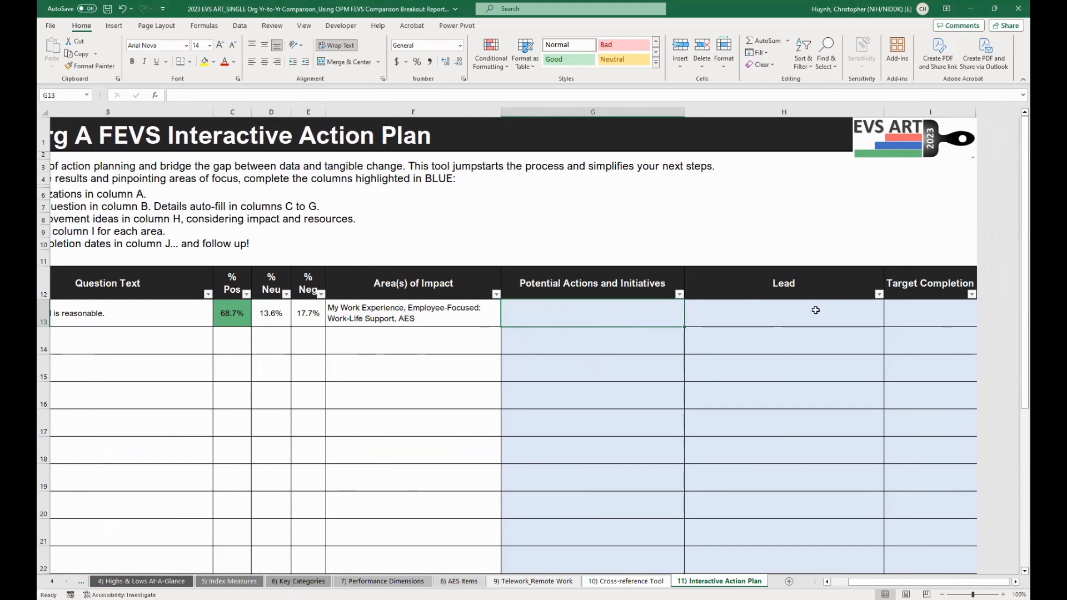
left_click_drag(815, 310, 755, 369)
left_click(904, 310)
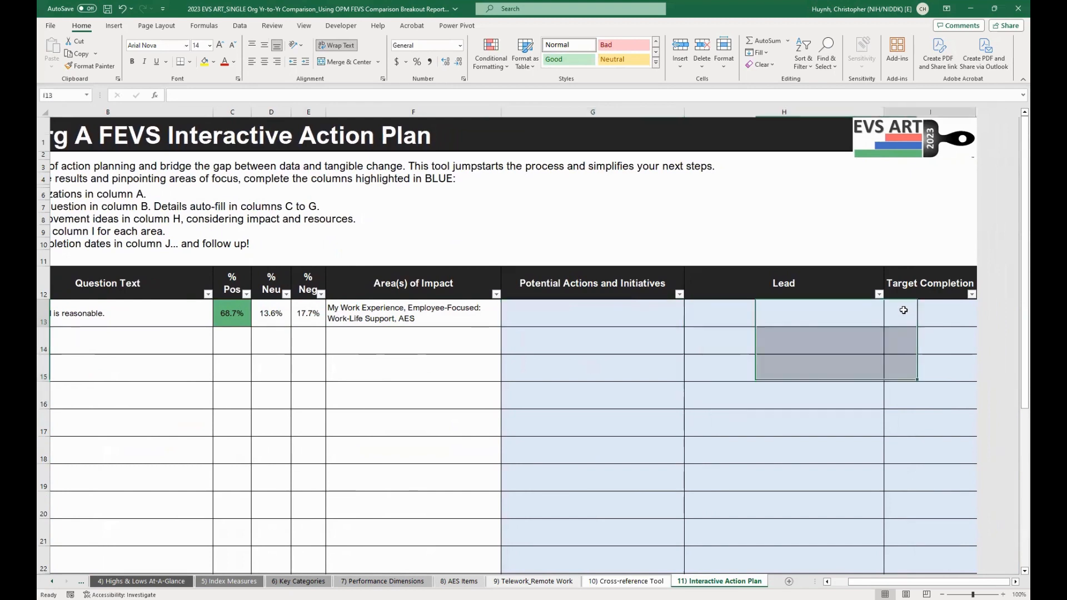
left_click_drag(904, 310, 903, 368)
scroll(569, 324, "left", 2)
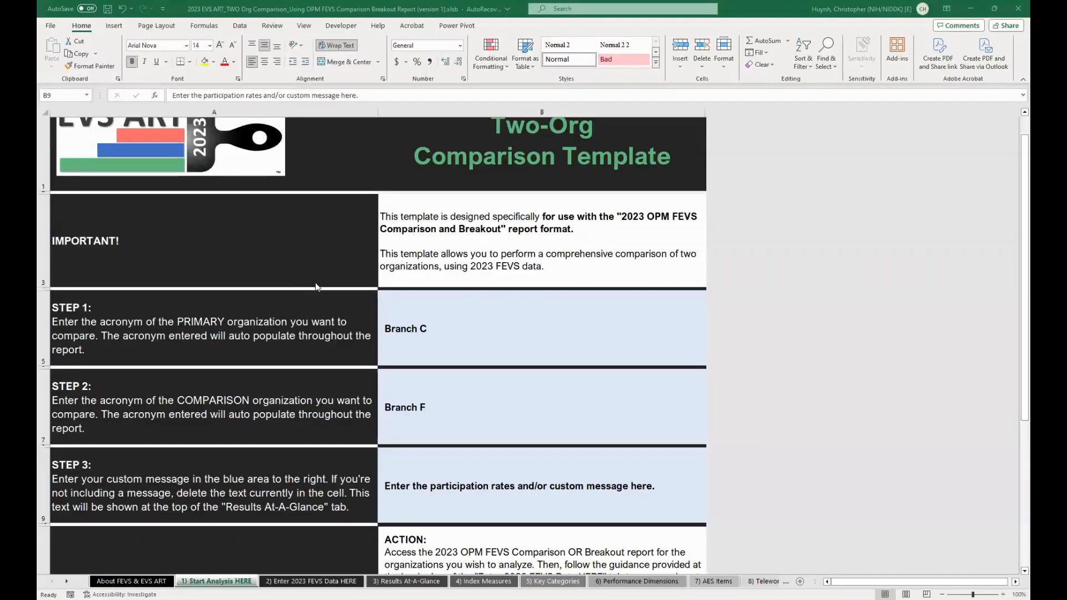
- Review the Two-Org Comparison Template's setup steps, including the Branch C and Branch F organization entries, on the Start Analysis sheet
scroll(327, 280, "up", 1)
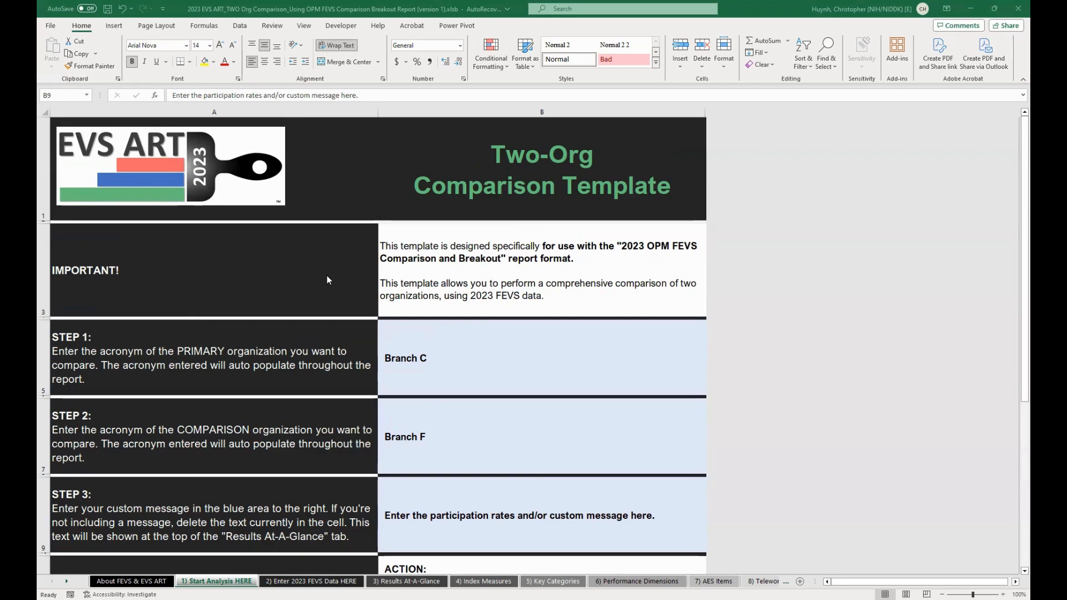
scroll(327, 279, "down", 1)
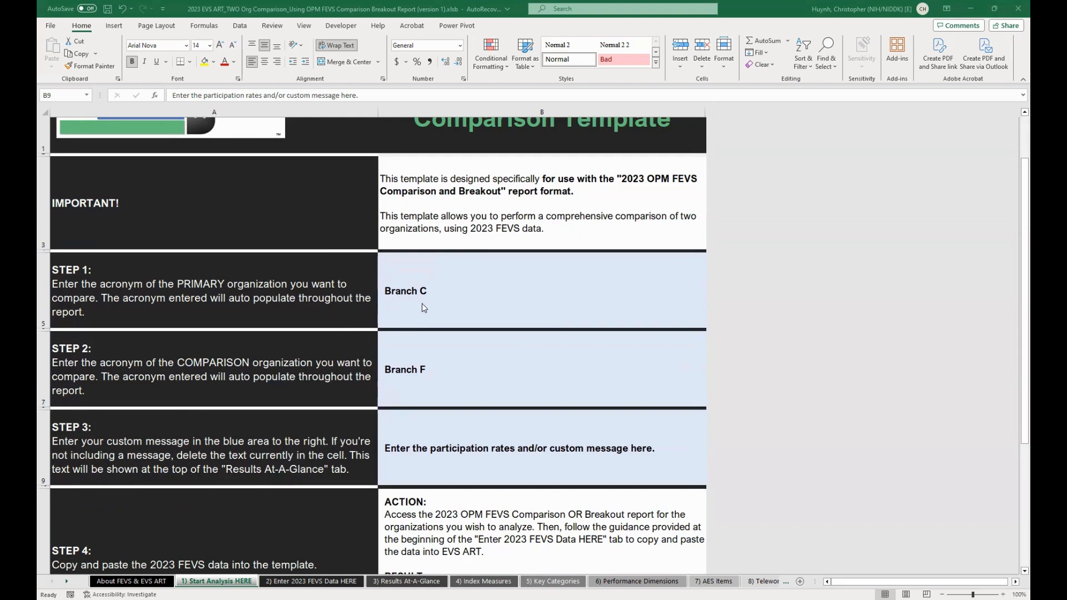
left_click(307, 377)
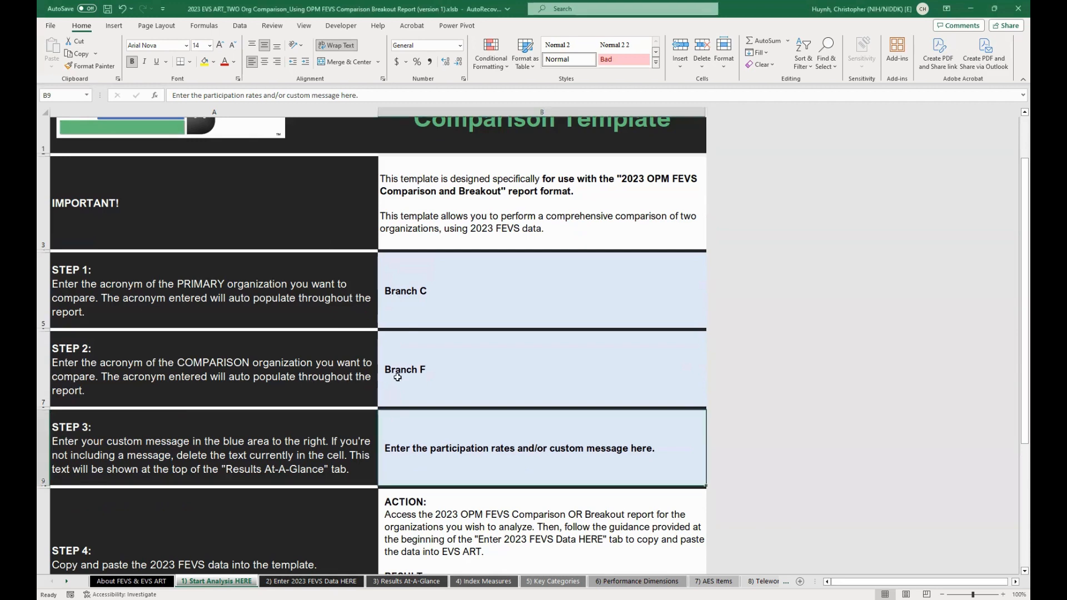
- Review the Step 2 comparison organization, Step 3 custom message and Step 4 data transfer instructions on the Start Analysis sheet
left_click(435, 378)
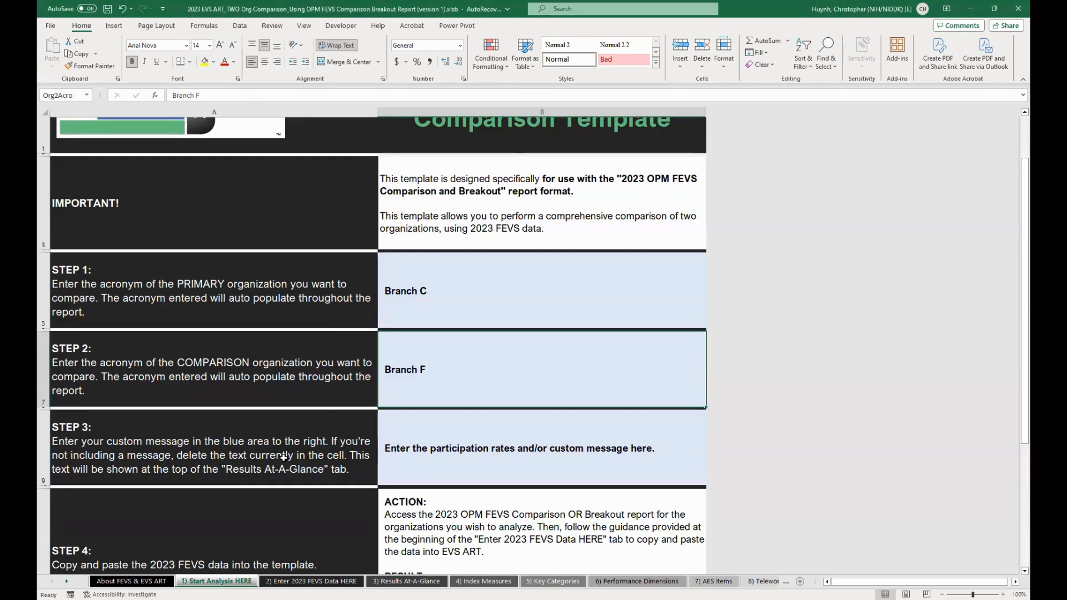
scroll(283, 458, "down", 1)
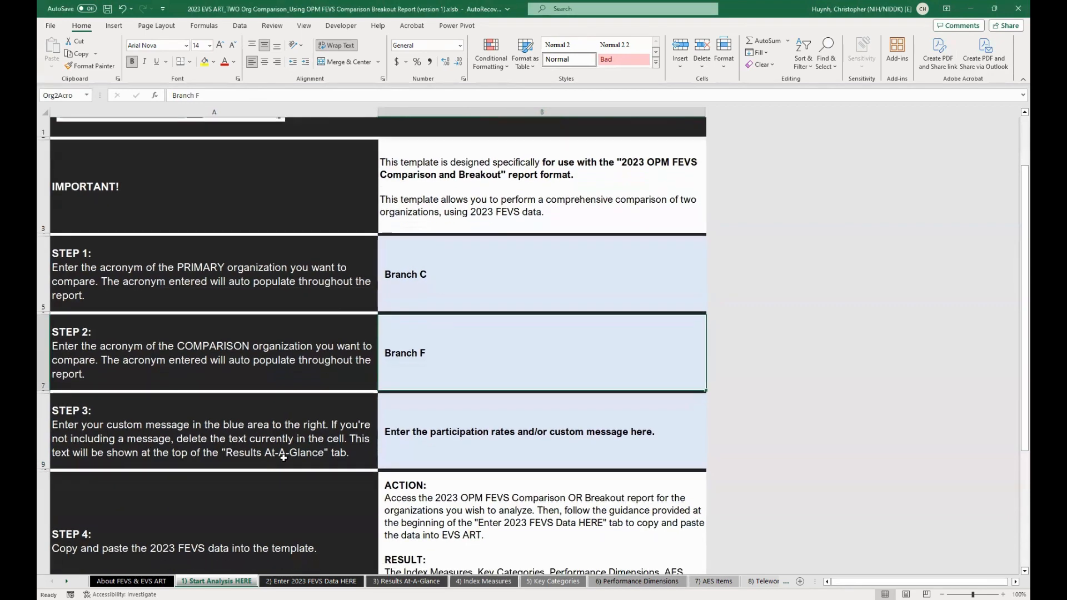
left_click(445, 436)
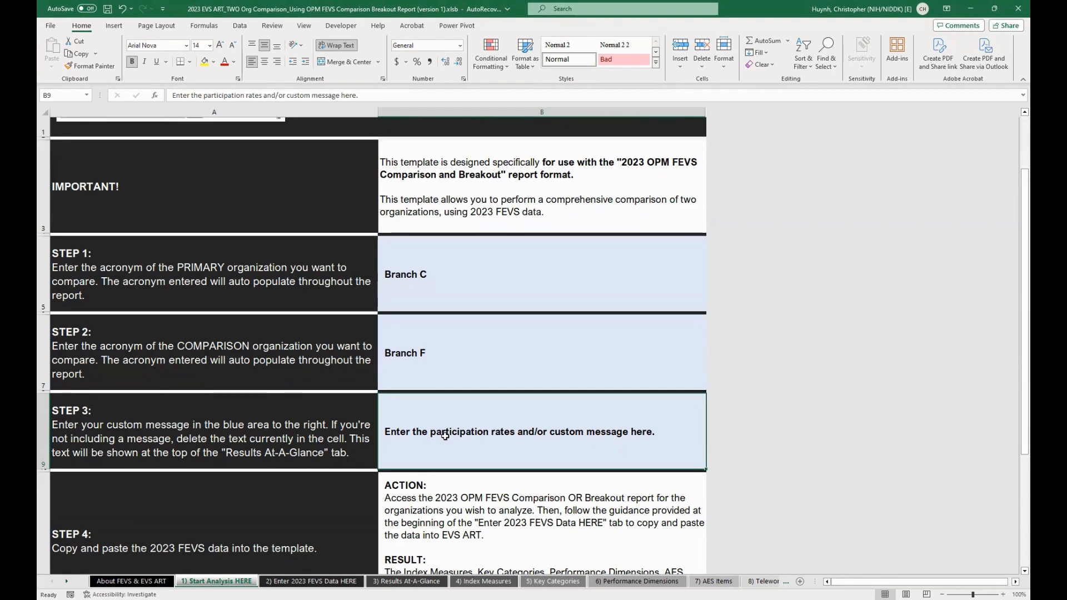
scroll(445, 436, "down", 2)
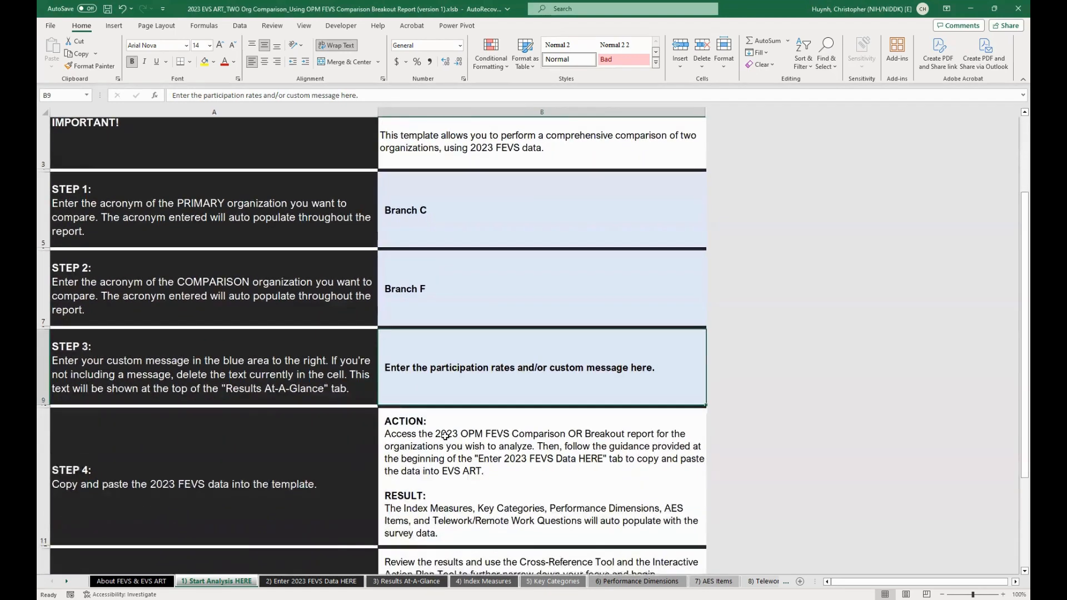
left_click(445, 435)
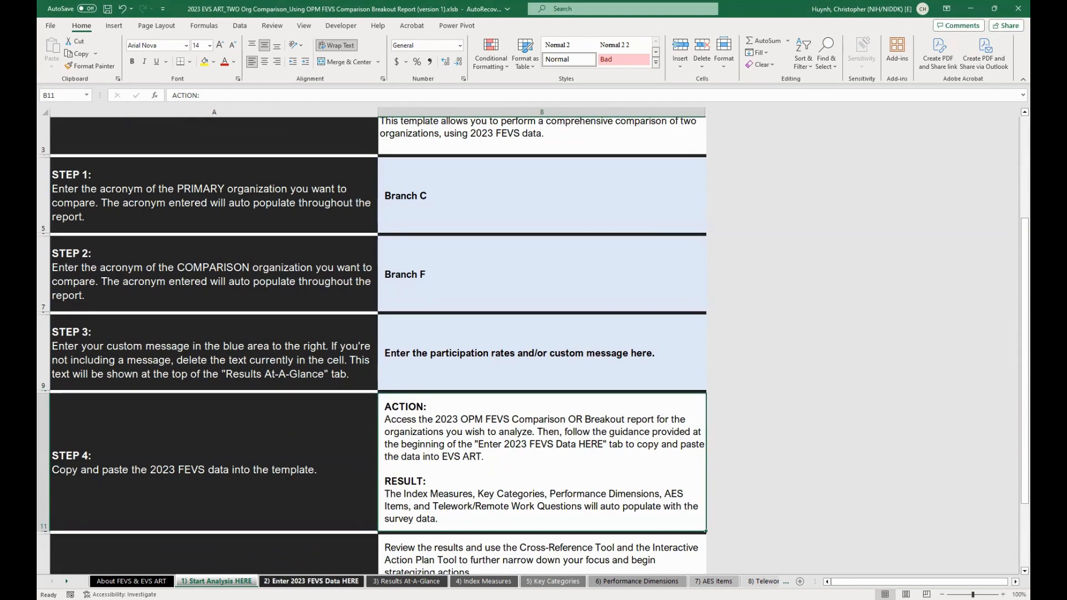
- Select Branch C's first Core Items data cell C16 on the Enter 2023 FEVS Data HERE sheet, and switch to the 2023 FEVS Comparison Report workbook
left_click(311, 581)
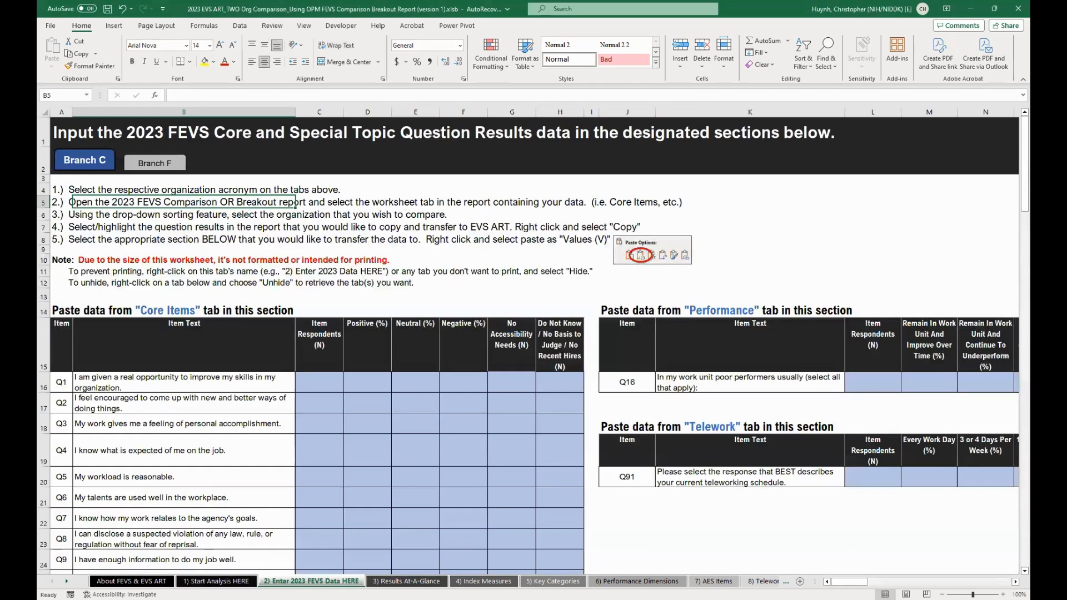
left_click(323, 391)
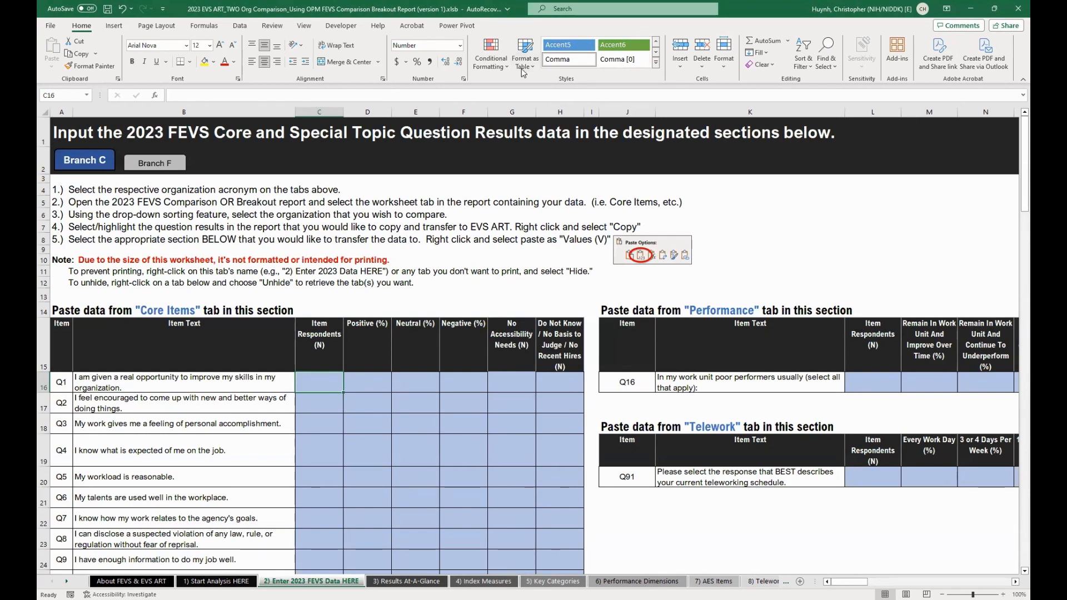
key("alt+Tab")
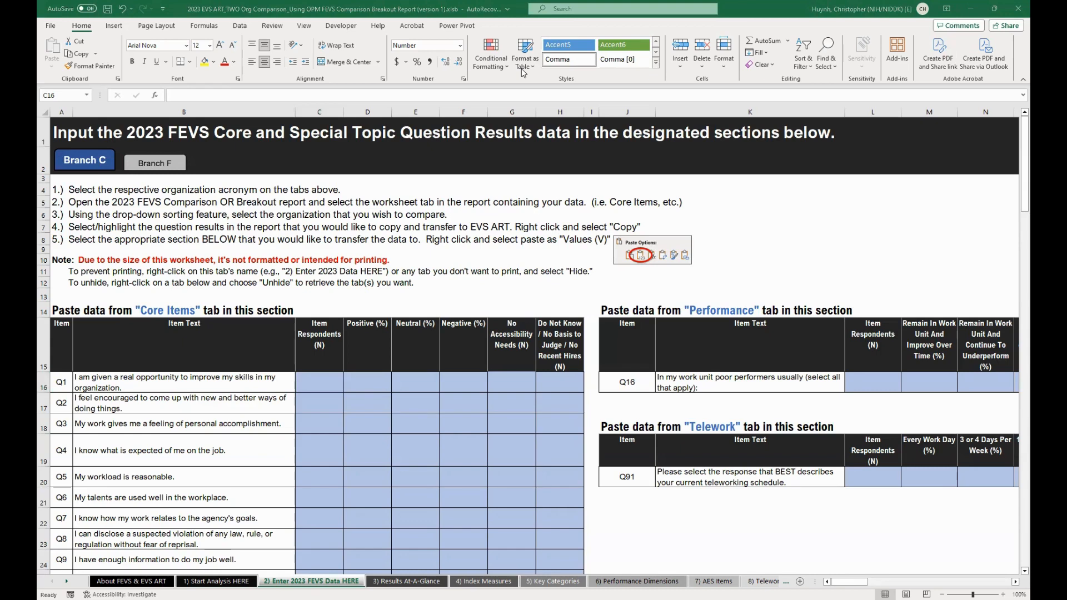
key("alt+Tab")
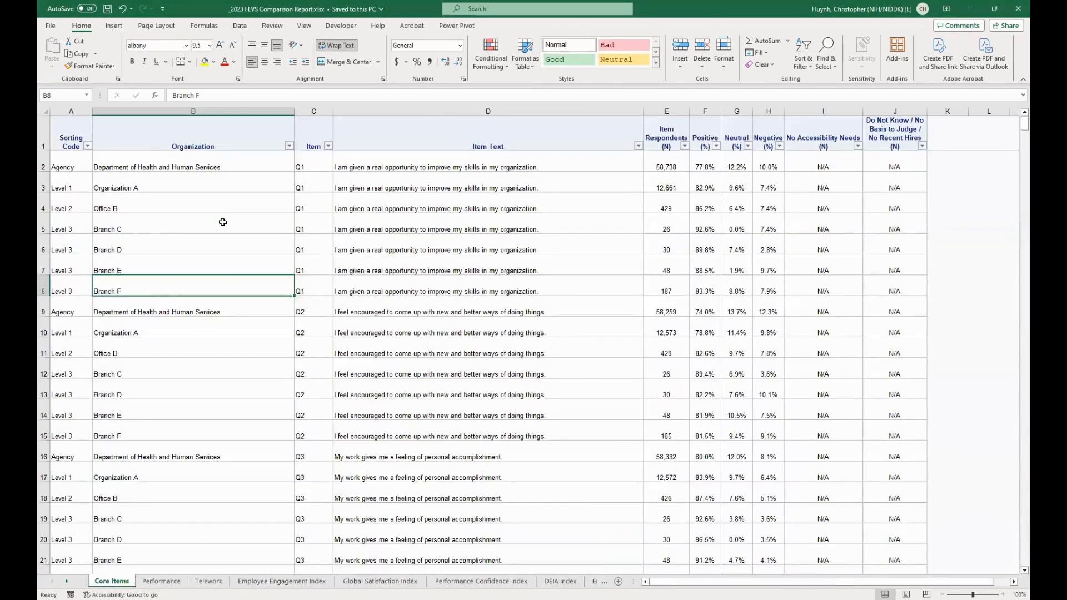
- Filter the Core Items sheet's Organization column to Branch C only
left_click(222, 222)
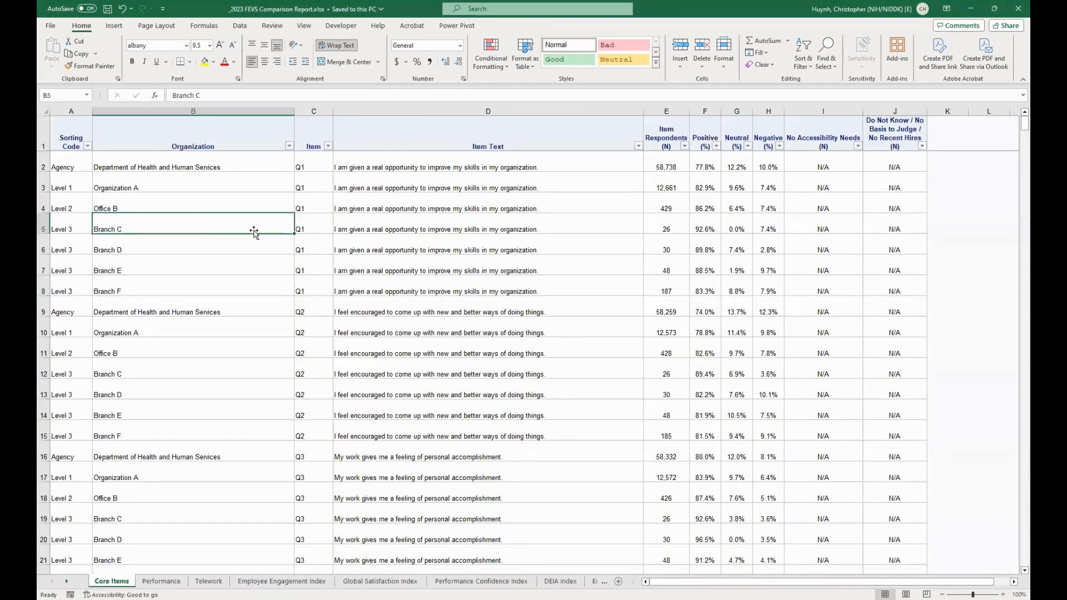
left_click(290, 147)
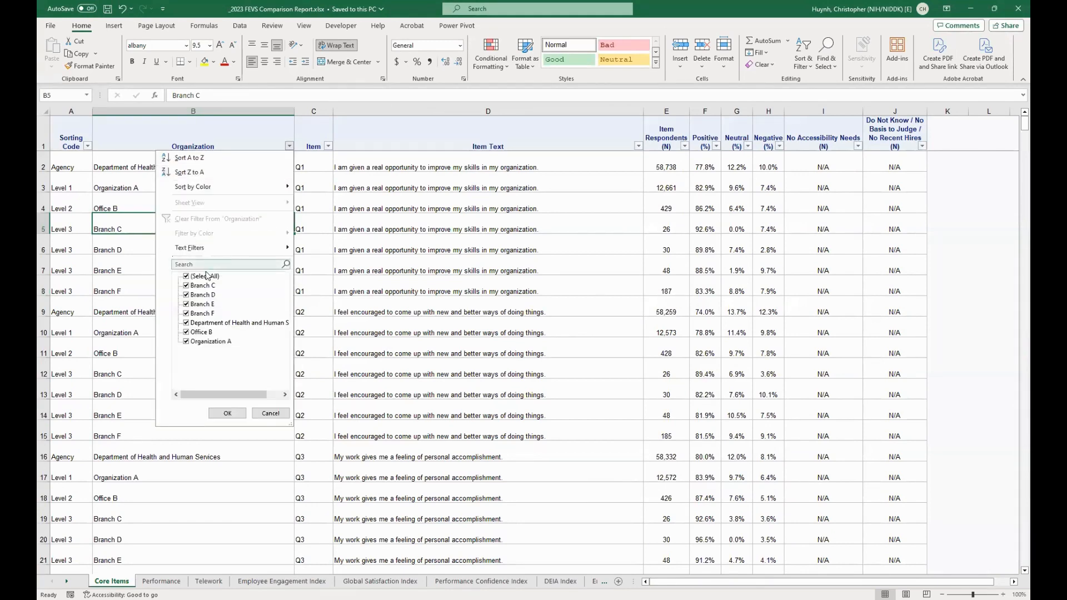
left_click(205, 276)
left_click(206, 286)
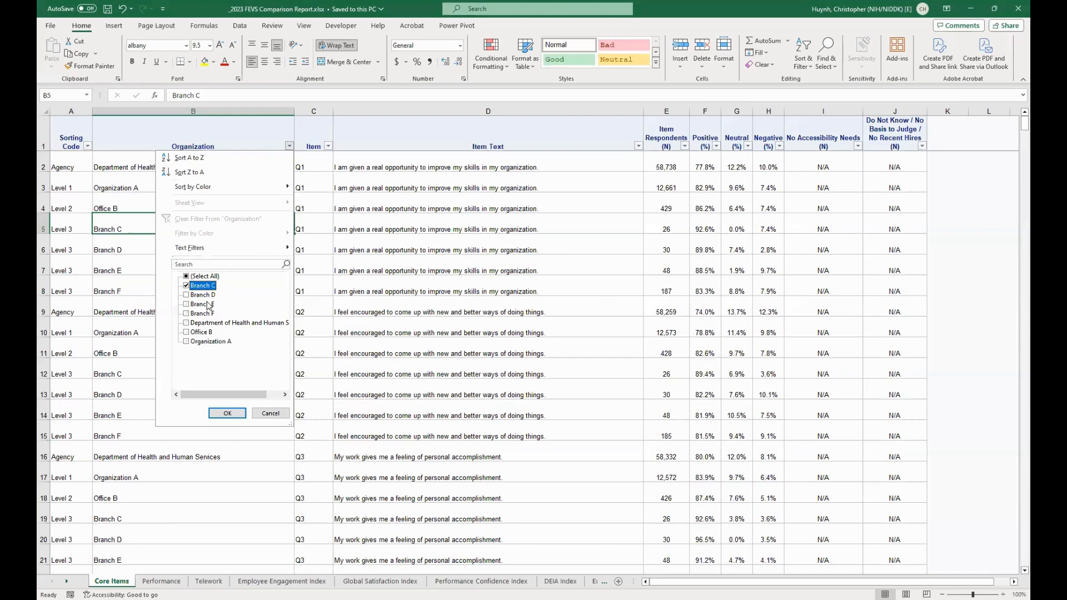
left_click(232, 414)
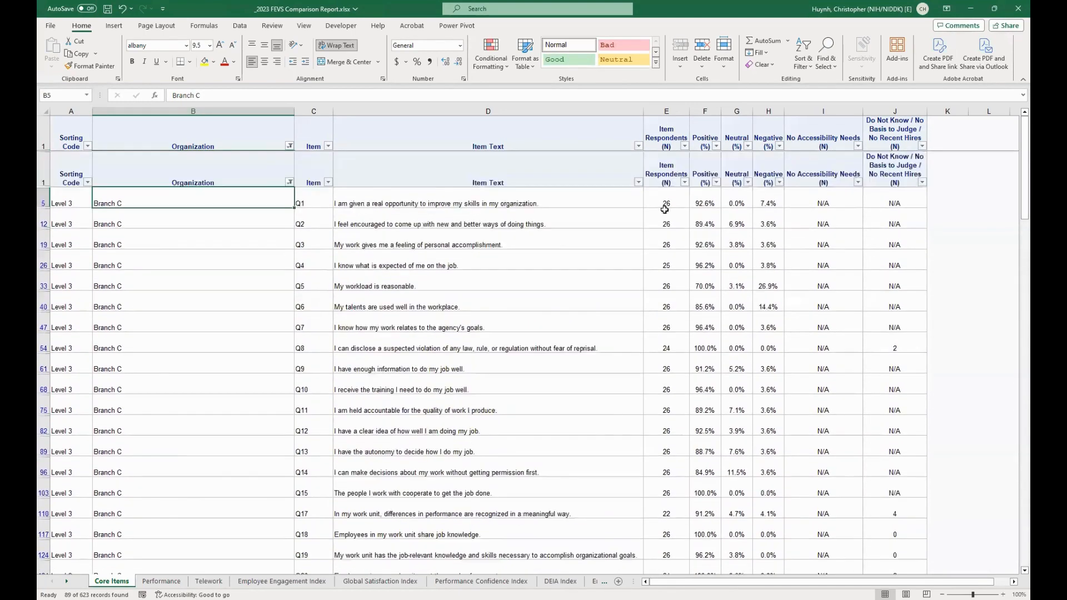
- Copy Branch C's filtered Core Items results for Q1 through Q90, from Item Respondents through Do Not Know, E5:J621
left_click(665, 162)
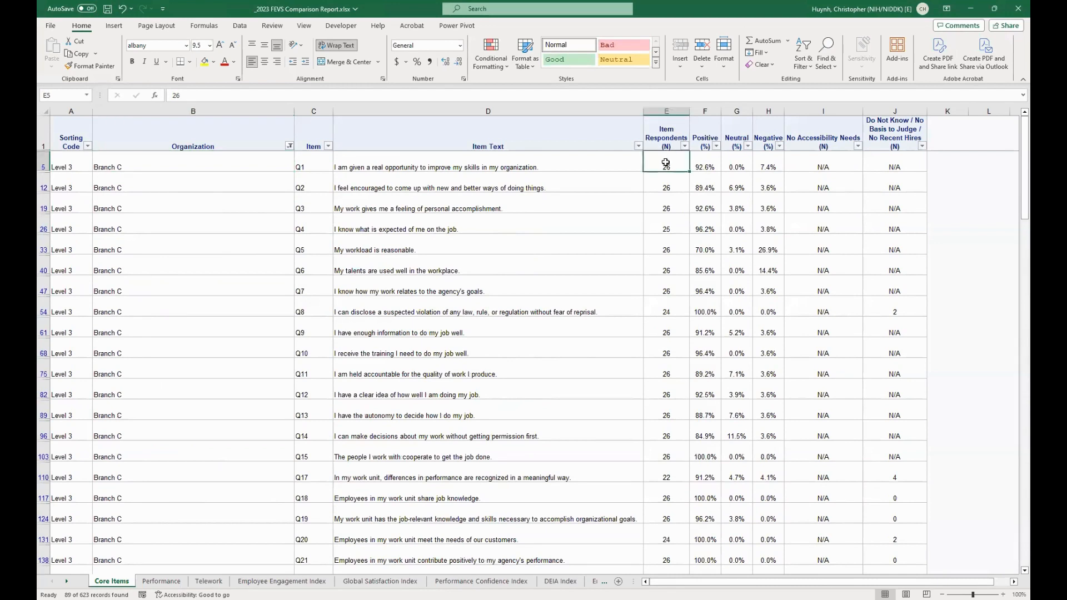
left_click_drag(691, 164, 900, 564)
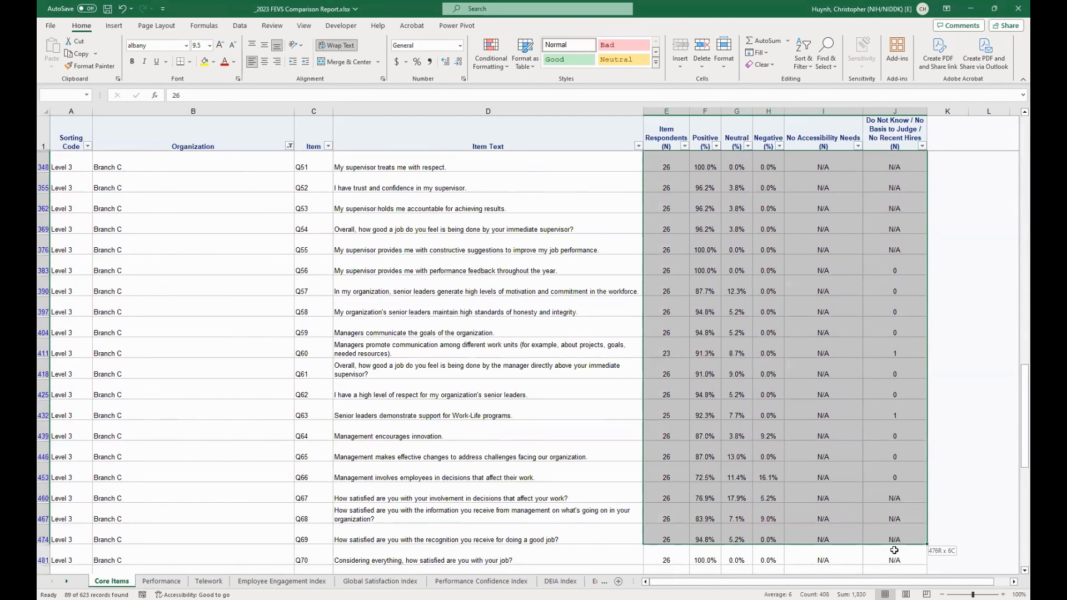
left_click_drag(894, 553, 895, 561)
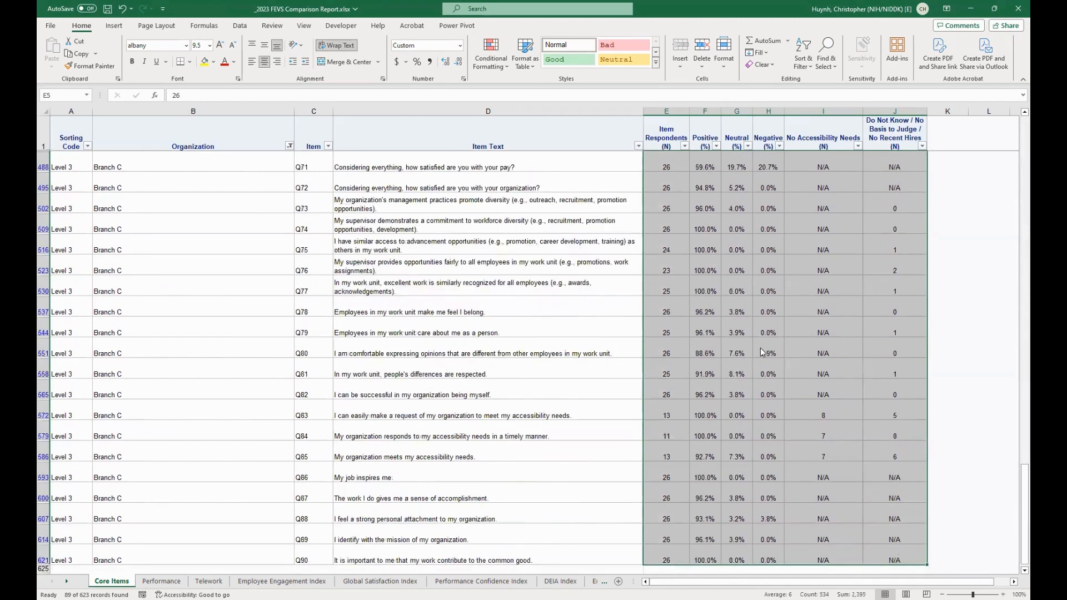
right_click(769, 382)
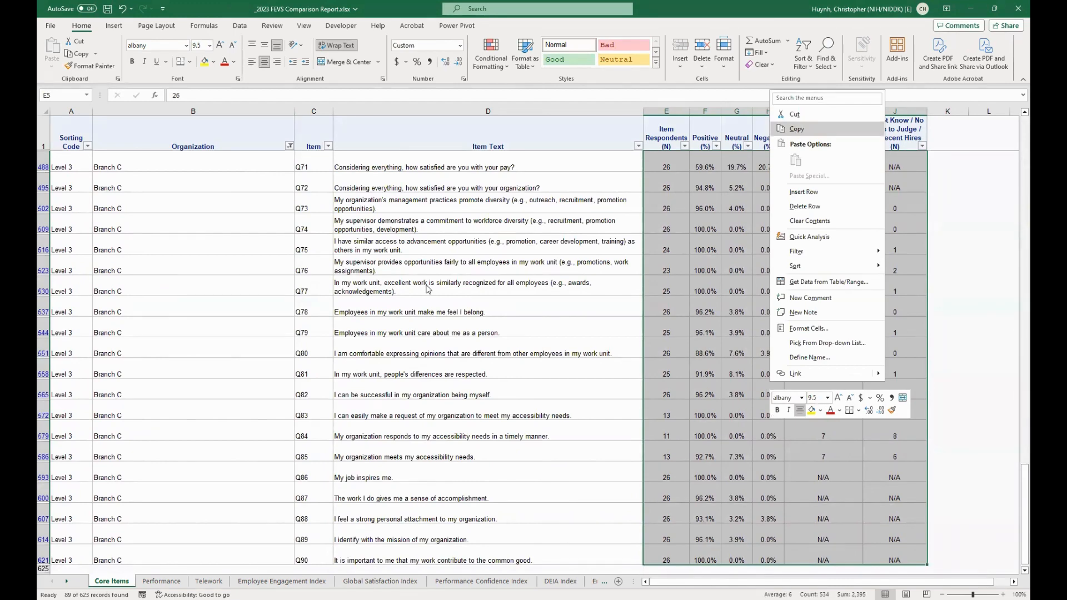
- Paste the Core Items results as values from C16 in the EVS ART template's Branch C section and check the filled rows
key("alt+Tab")
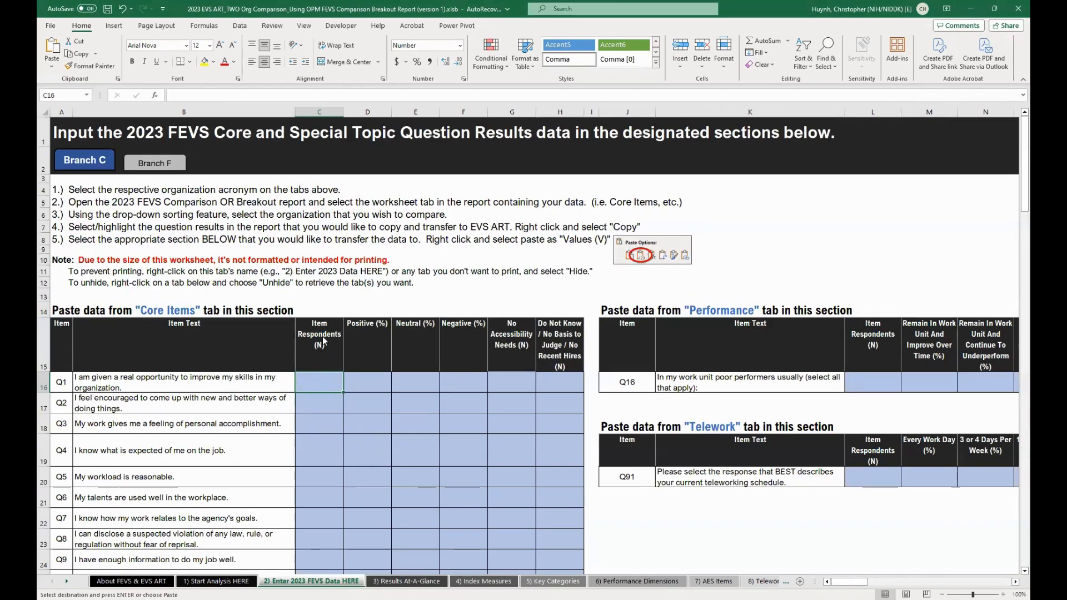
right_click(319, 386)
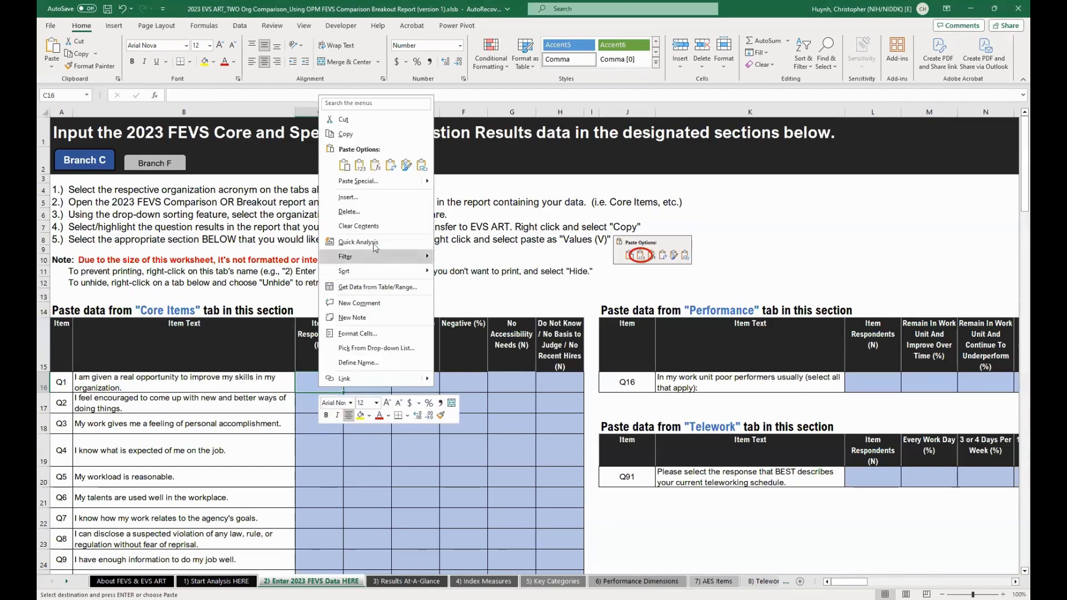
left_click(359, 165)
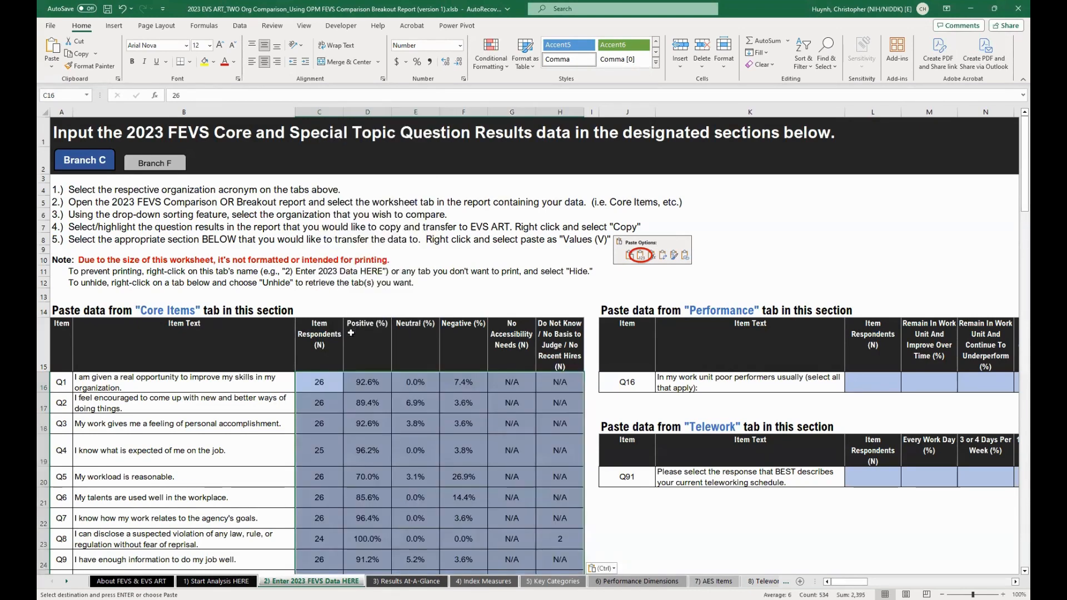
left_click(326, 385)
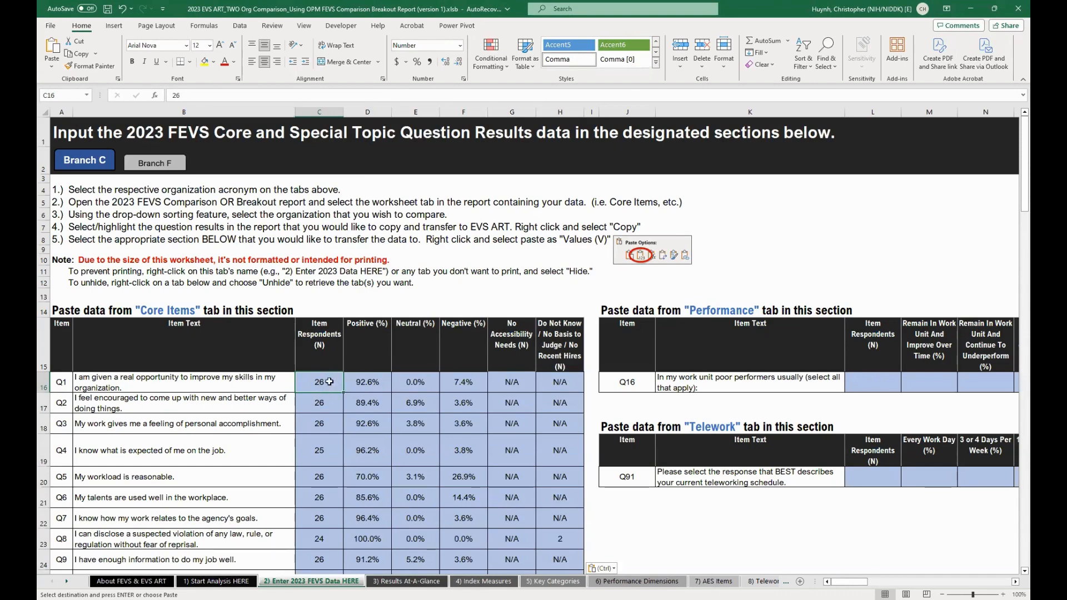
scroll(331, 382, "down", 3)
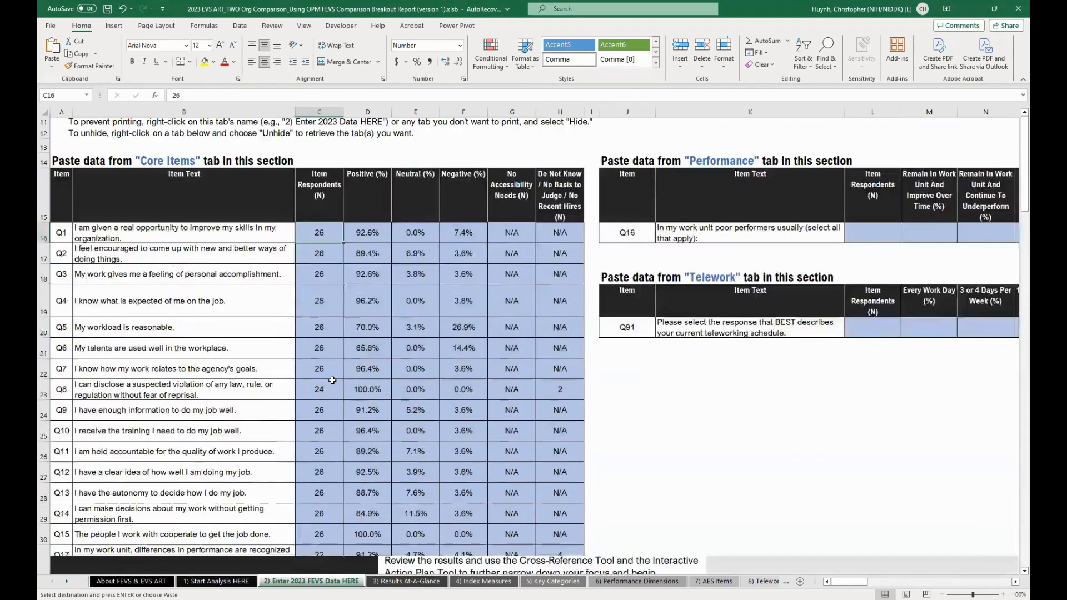
scroll(332, 380, "down", 15)
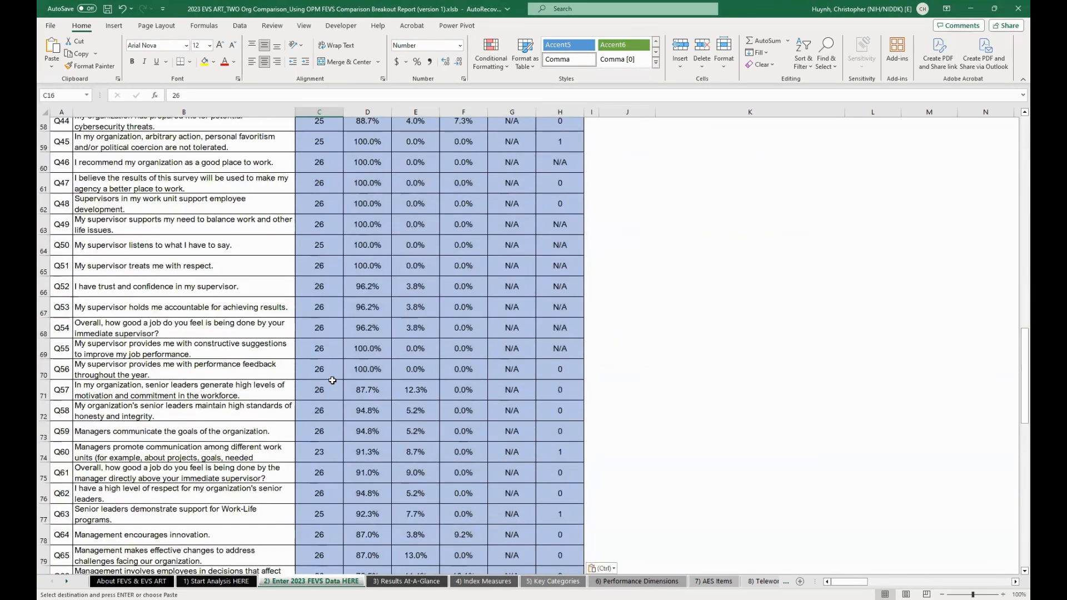
scroll(333, 380, "up", 5)
scroll(332, 381, "up", 14)
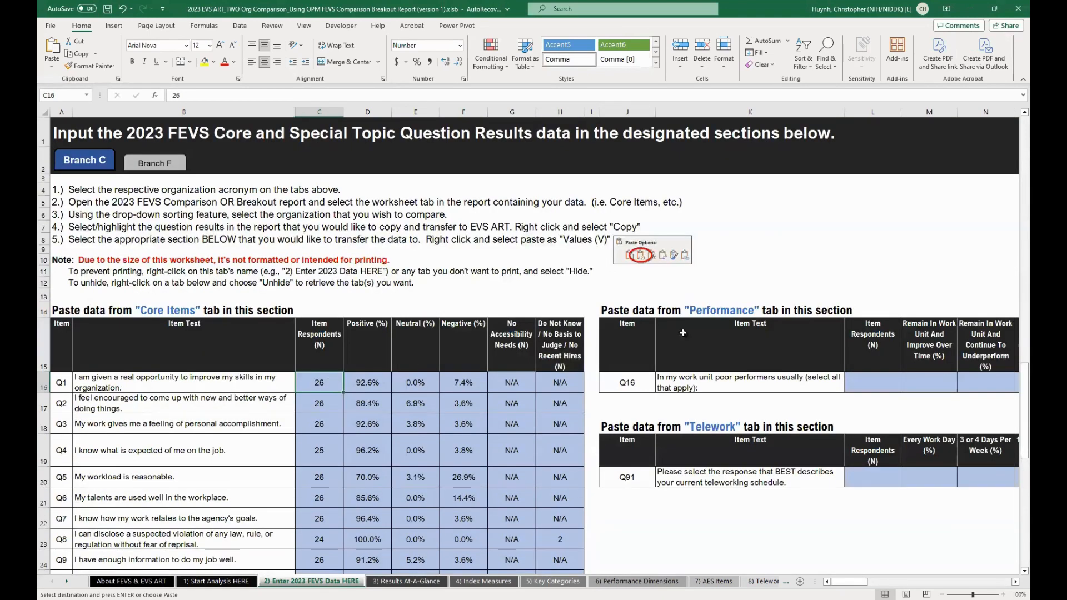
- Copy Branch C's Q16 results, E5:K5, from the comparison report's Performance sheet for the template's Performance section at L16
left_click(880, 382)
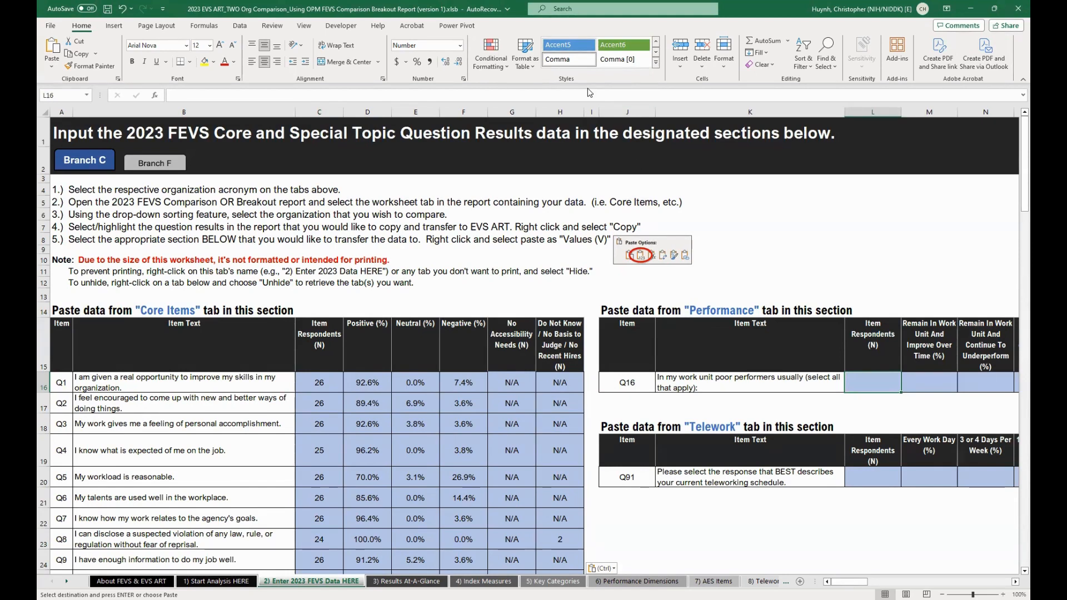
key("alt+Tab")
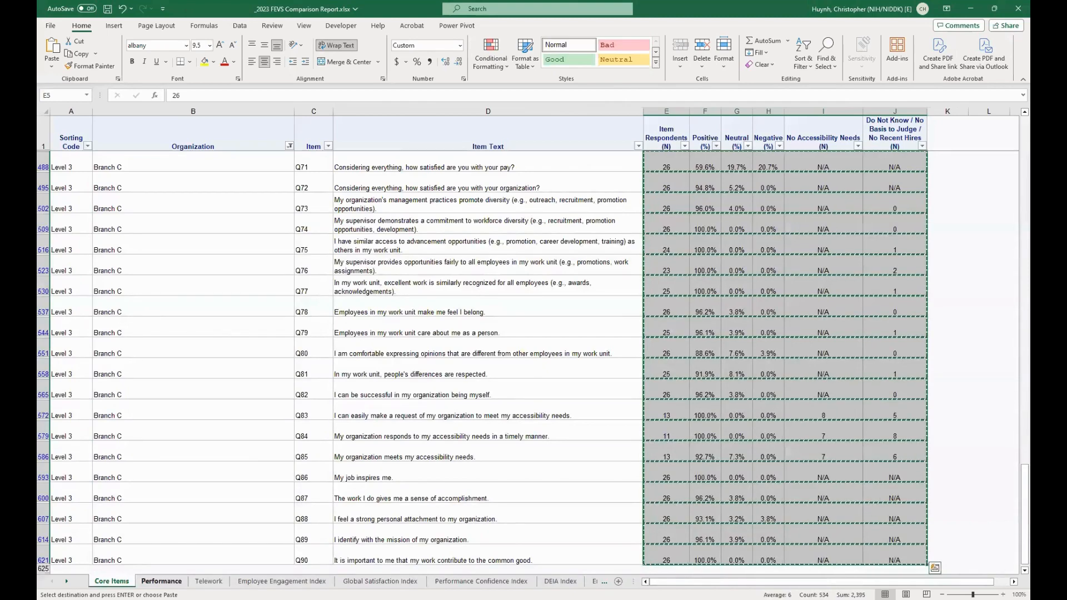
left_click(161, 580)
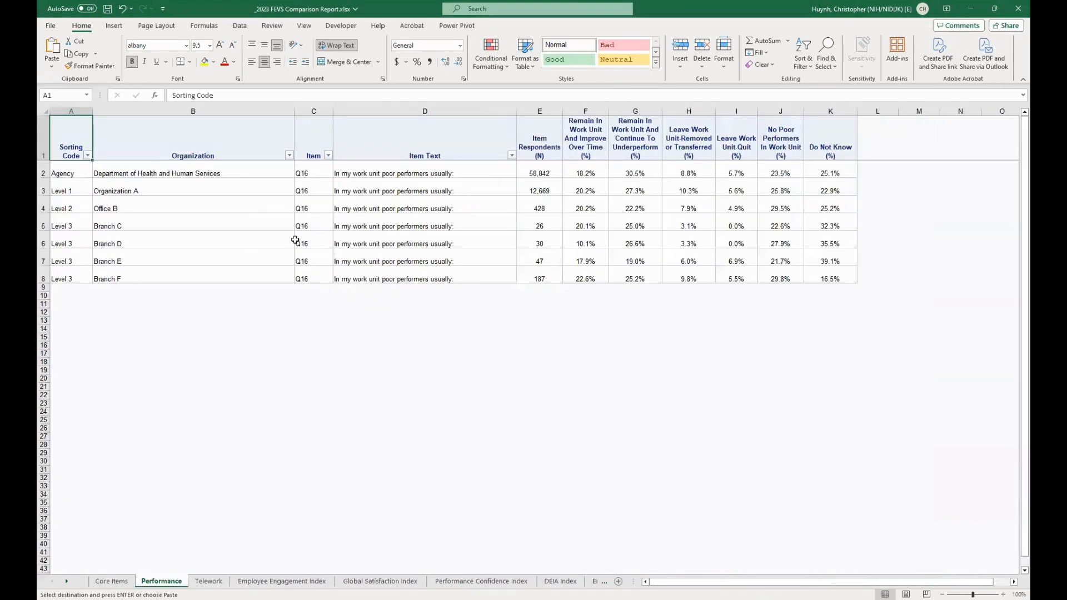
left_click_drag(265, 228, 342, 232)
key("ctrl+v")
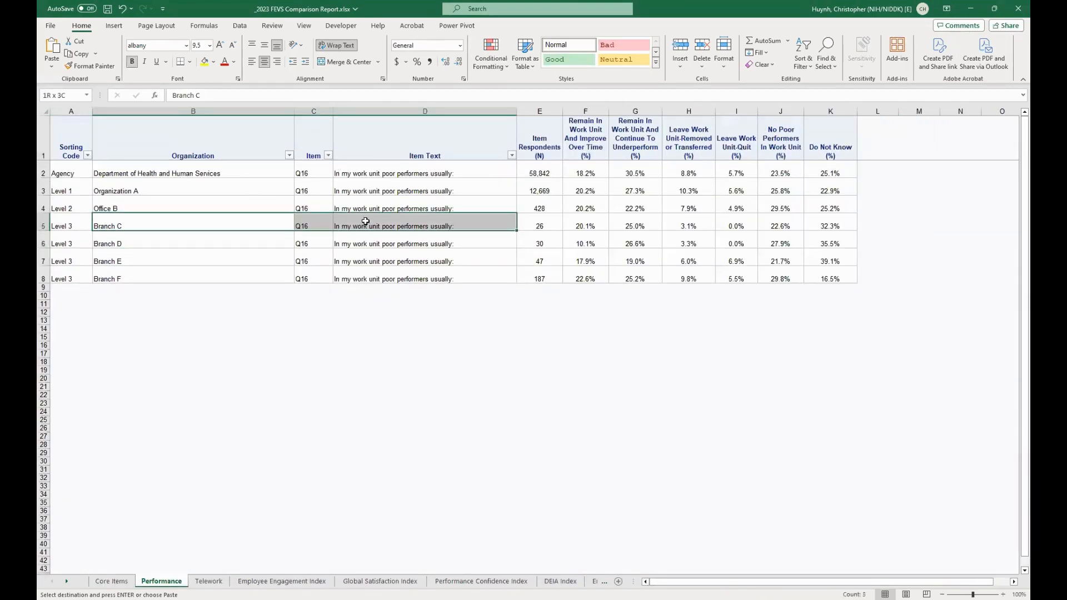
left_click(553, 222)
left_click_drag(552, 223, 825, 221)
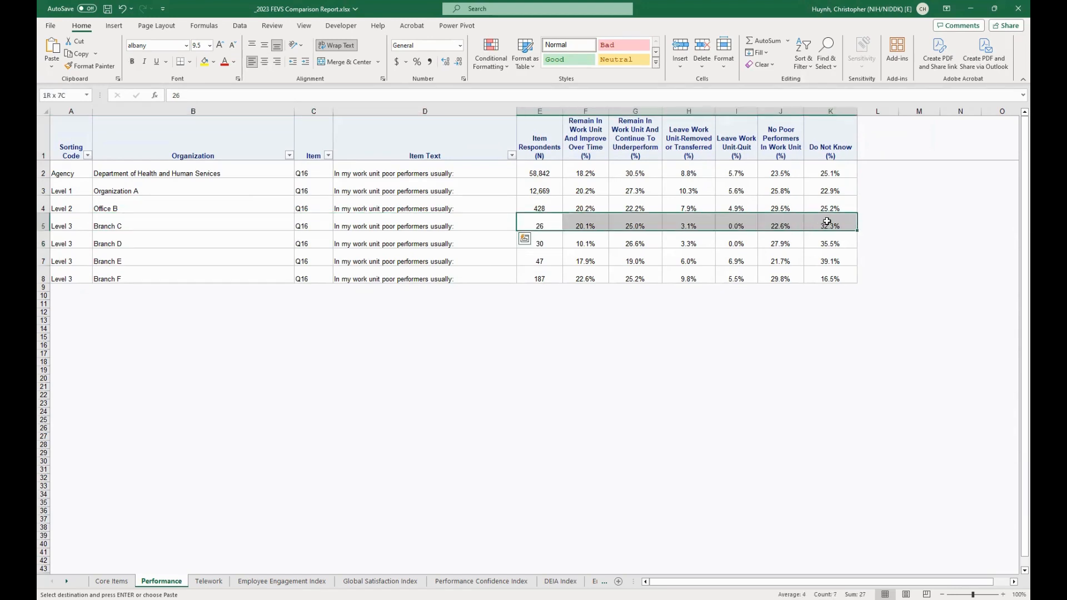
left_click(826, 221)
left_click_drag(556, 222, 824, 220)
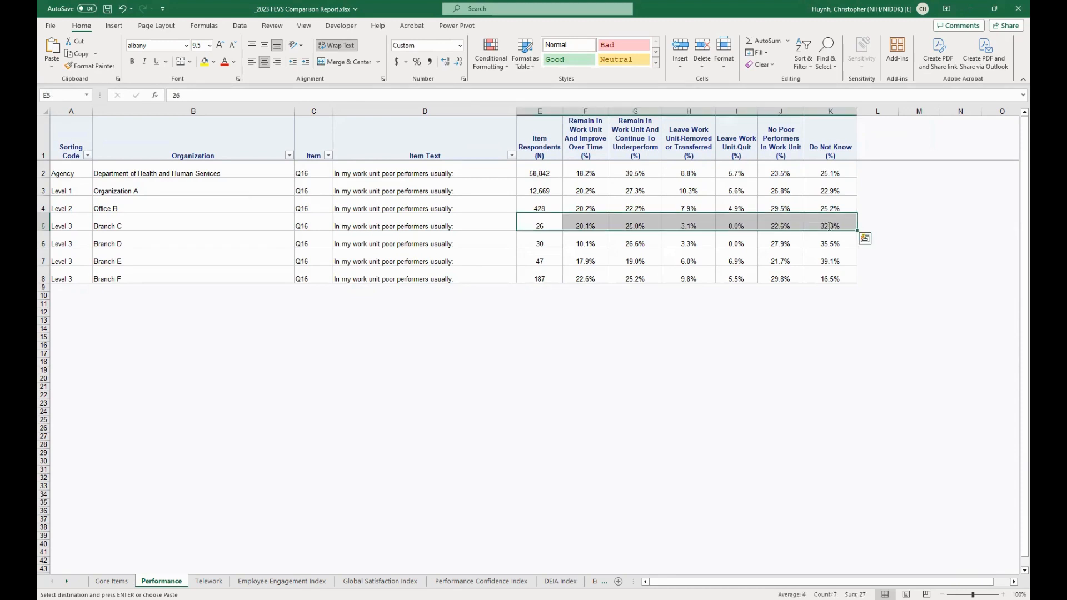
right_click(828, 226)
left_click(848, 258)
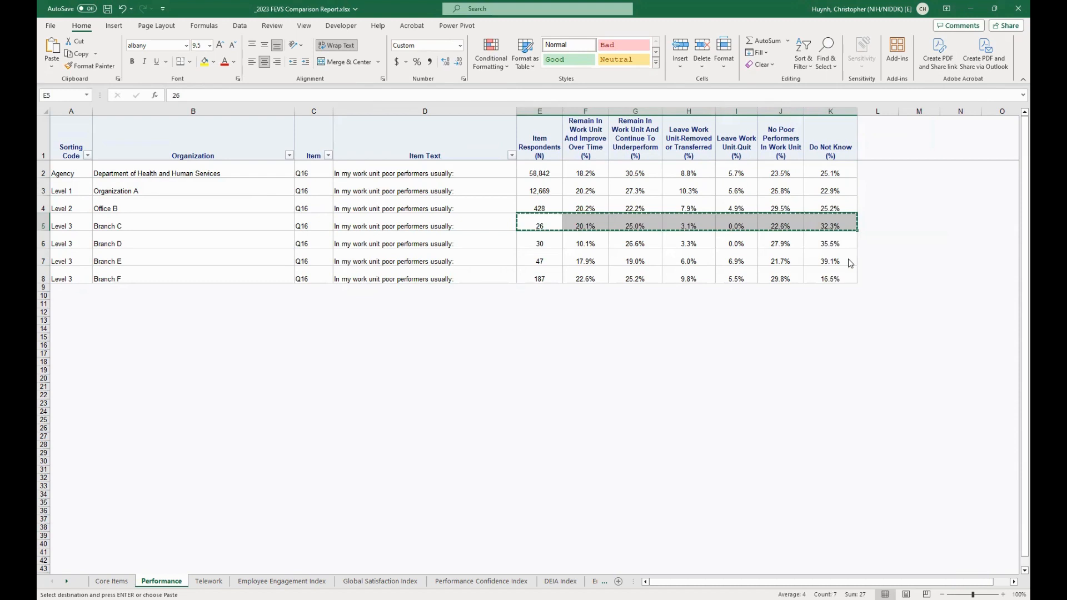
- Paste the Q16 results as values into the EVS ART template's Performance section at L16
key("alt+Tab")
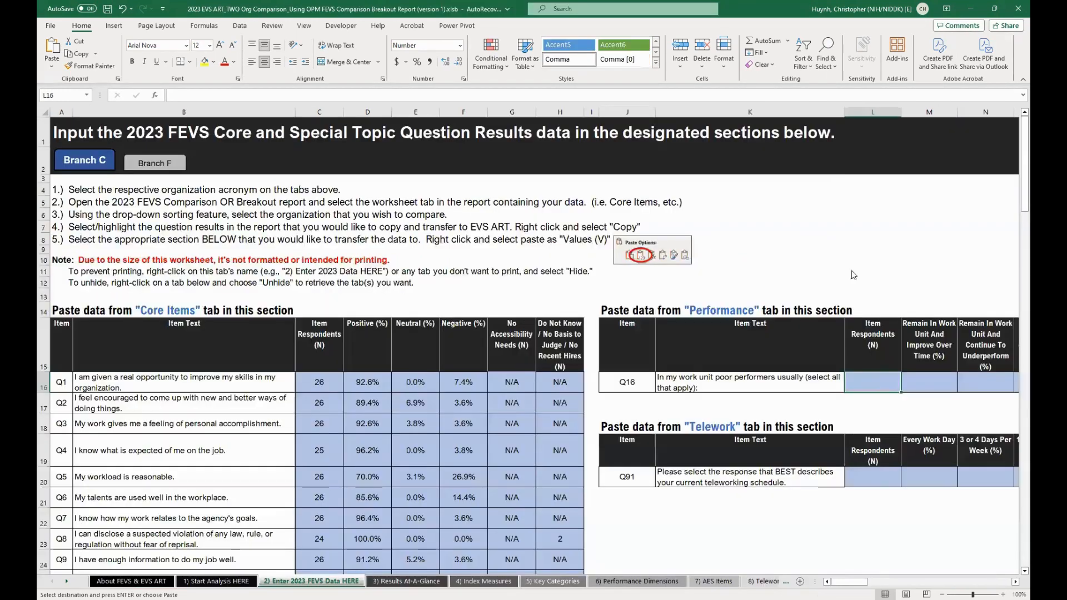
right_click(872, 382)
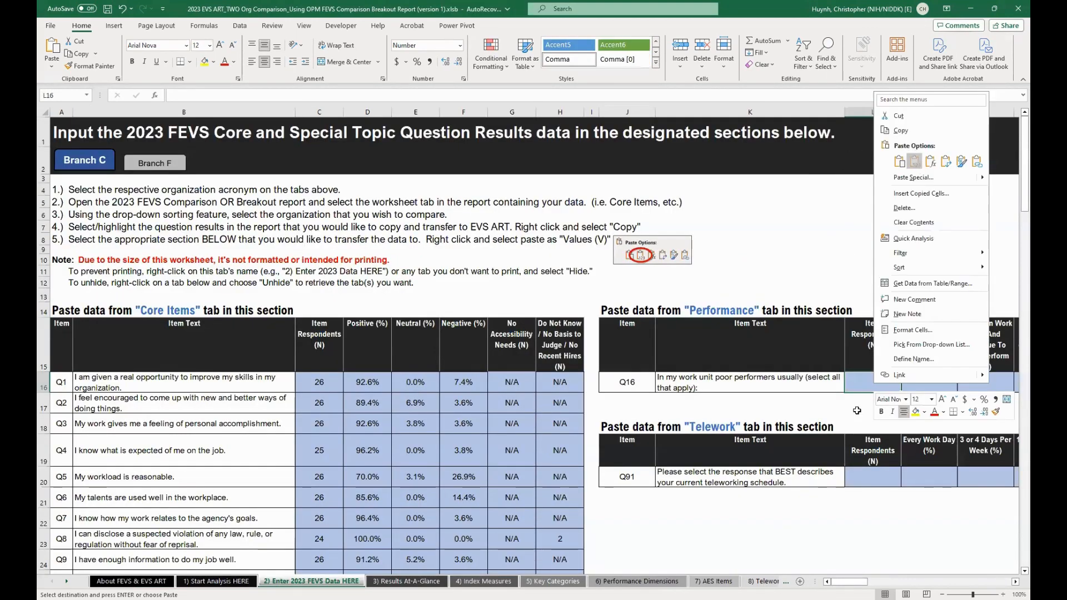
key("v")
- Copy Branch C's Q91 results, E5:N5, from the comparison report's Telework sheet for the template's Telework section at L20
left_click(874, 480)
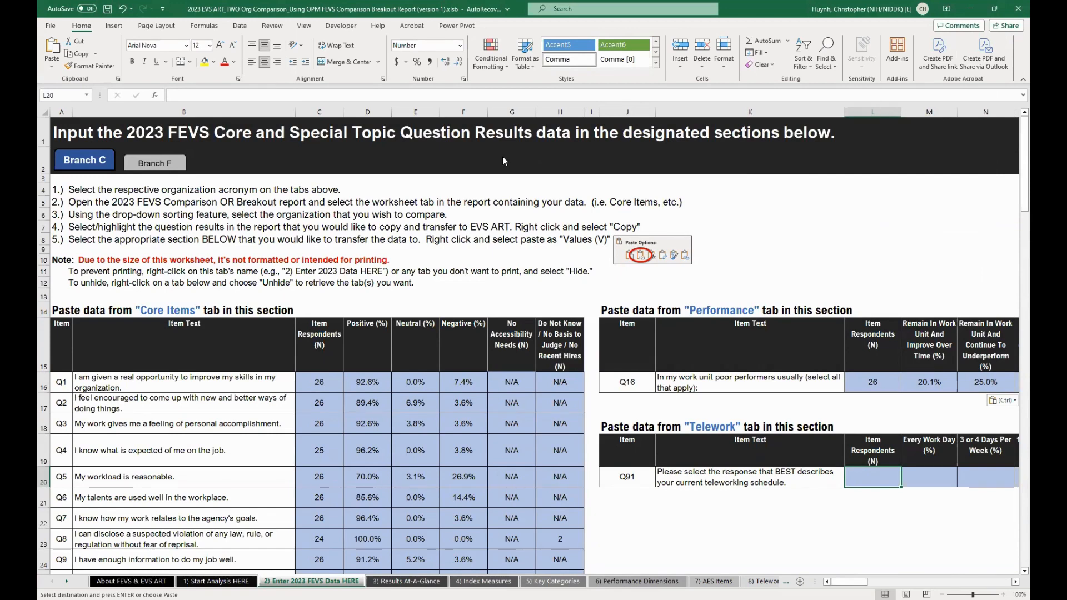
key("alt+Tab")
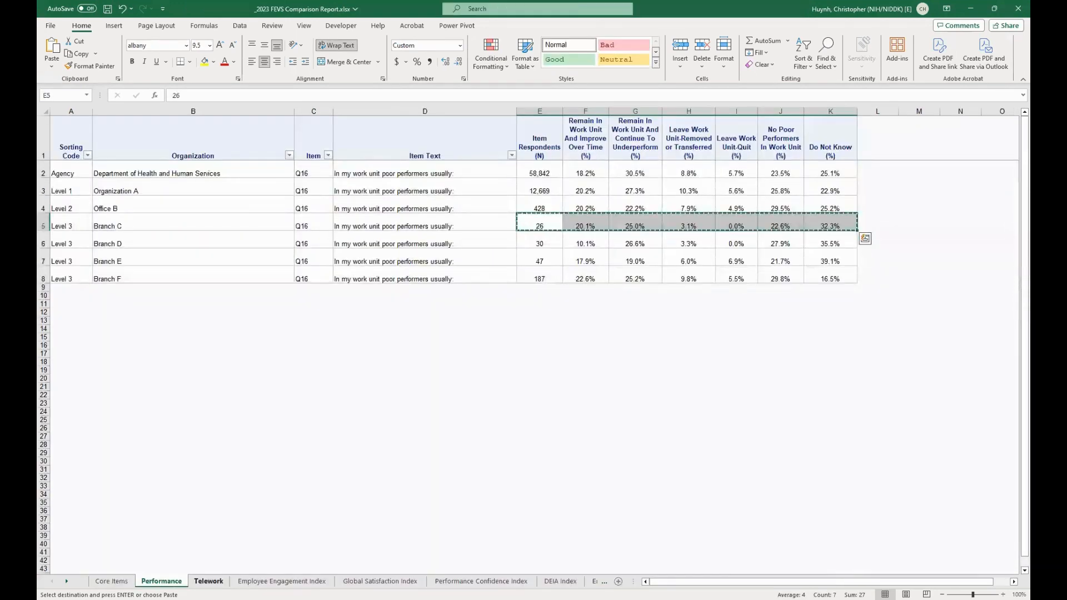
left_click(209, 581)
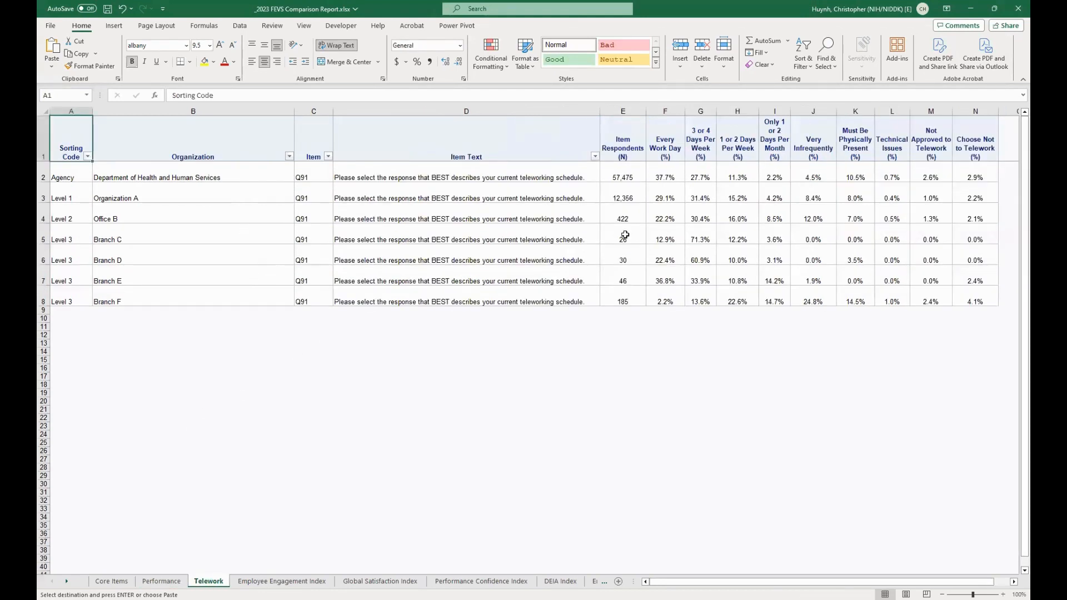
left_click_drag(624, 235, 969, 236)
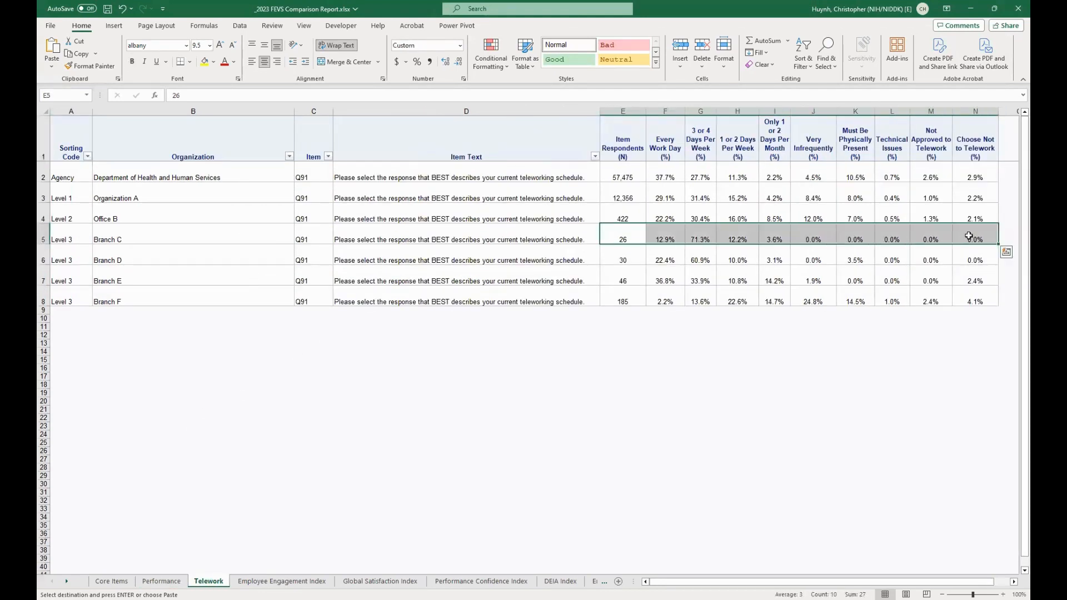
right_click(969, 240)
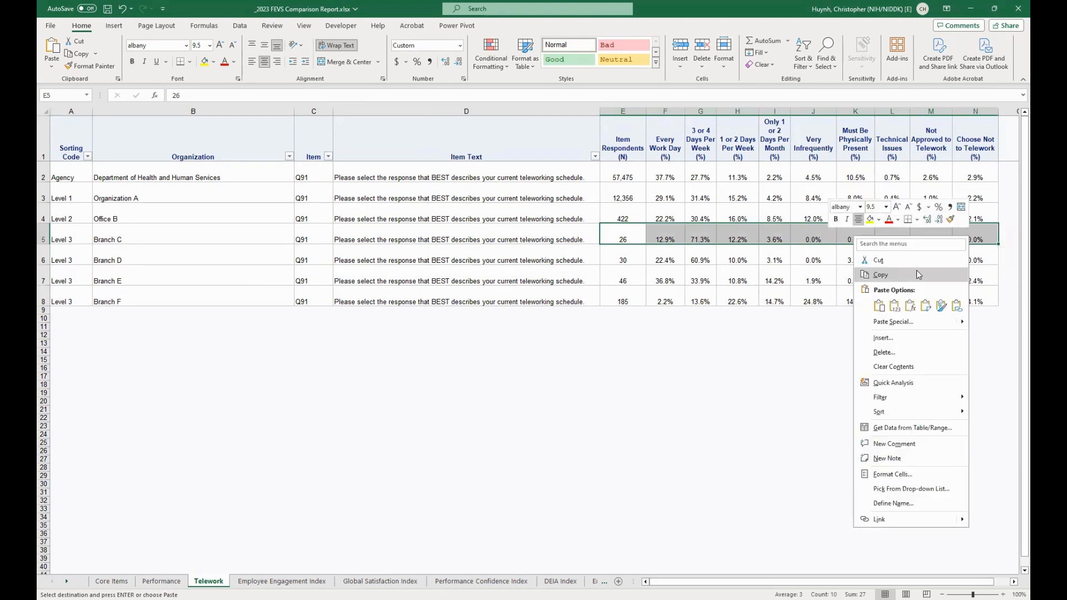
- Copy Branch C's selected Q91 results from the comparison report and paste them as values into the EVS ART workbook's Telework section
left_click(916, 273)
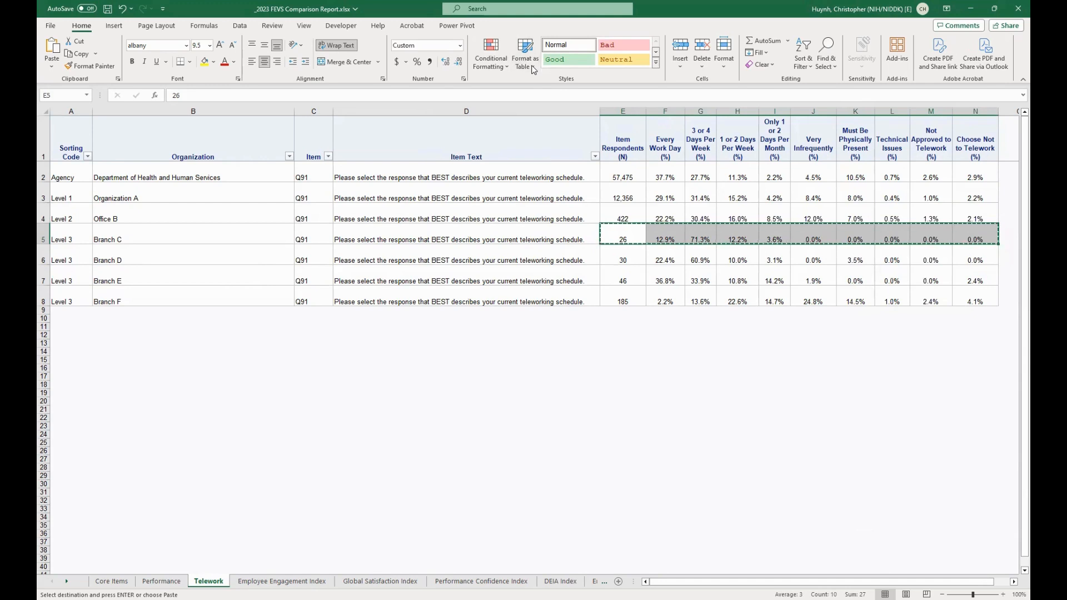
key("alt+Tab")
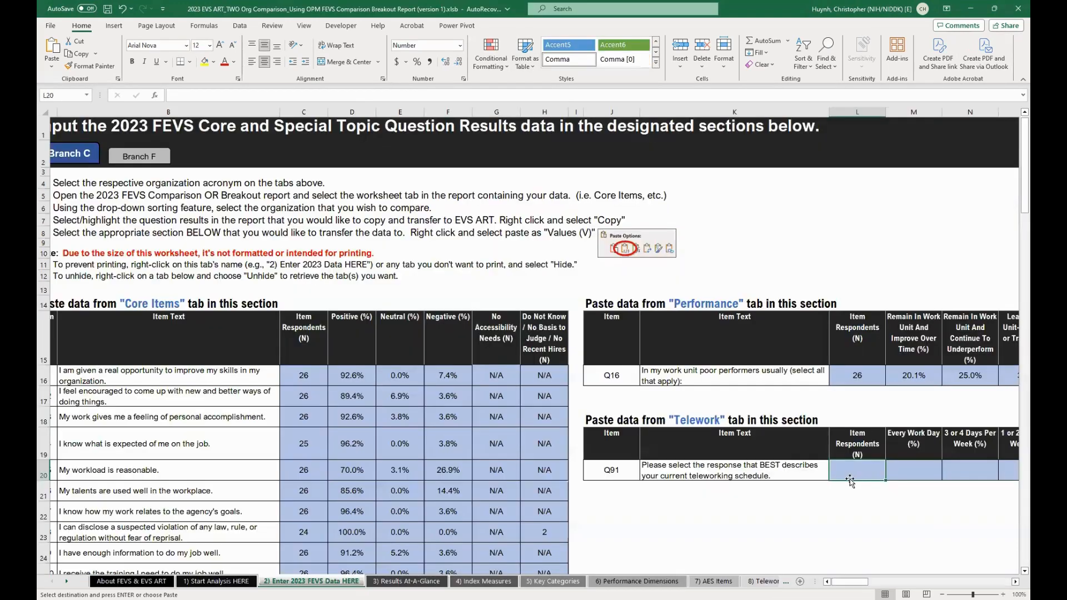
key("alt+Tab")
right_click(843, 470)
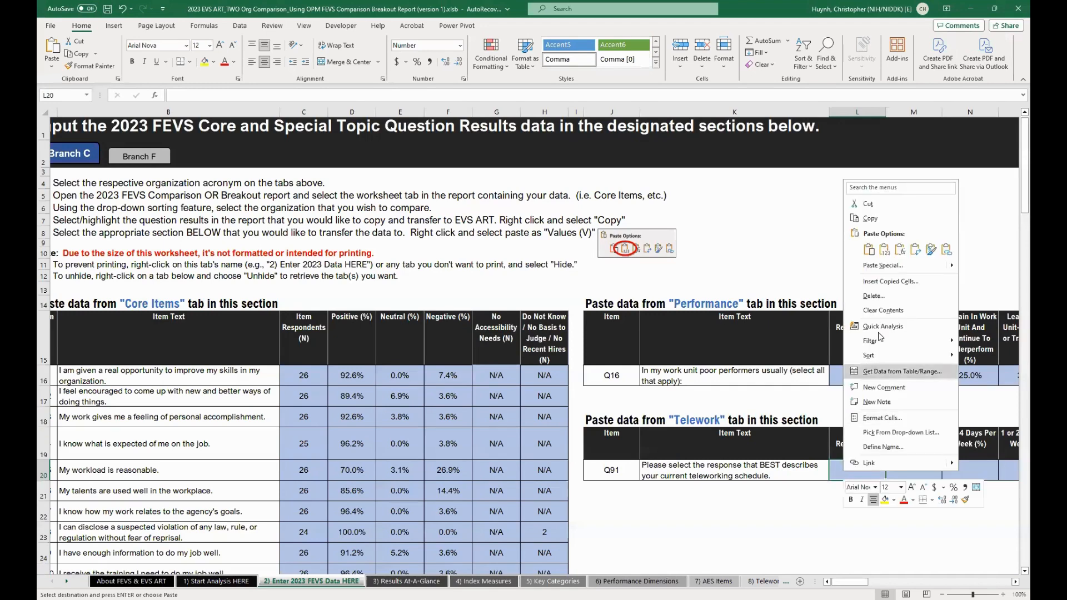
left_click(884, 250)
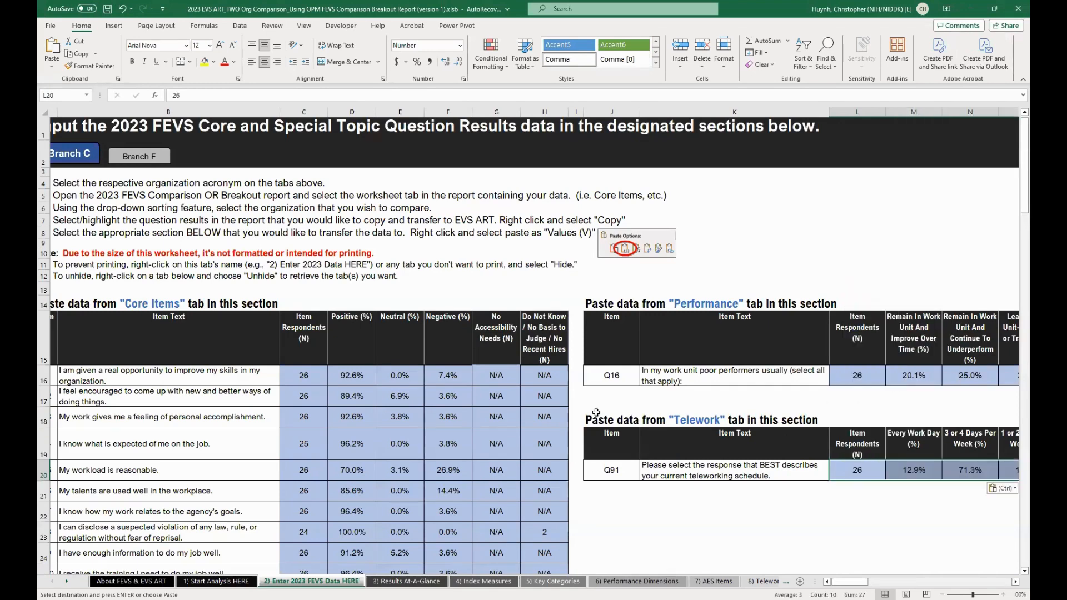
left_click(592, 417)
scroll(592, 417, "left", 1)
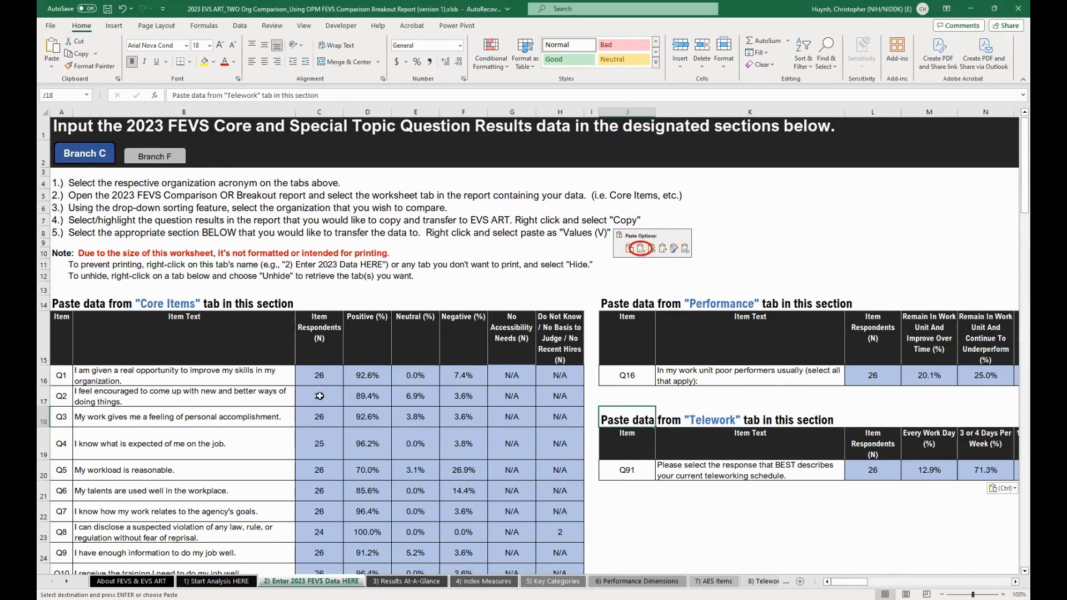
- Switch the data entry sheet to Branch F and select the Q1 Item Respondents cell in its Core Items section
left_click(146, 162)
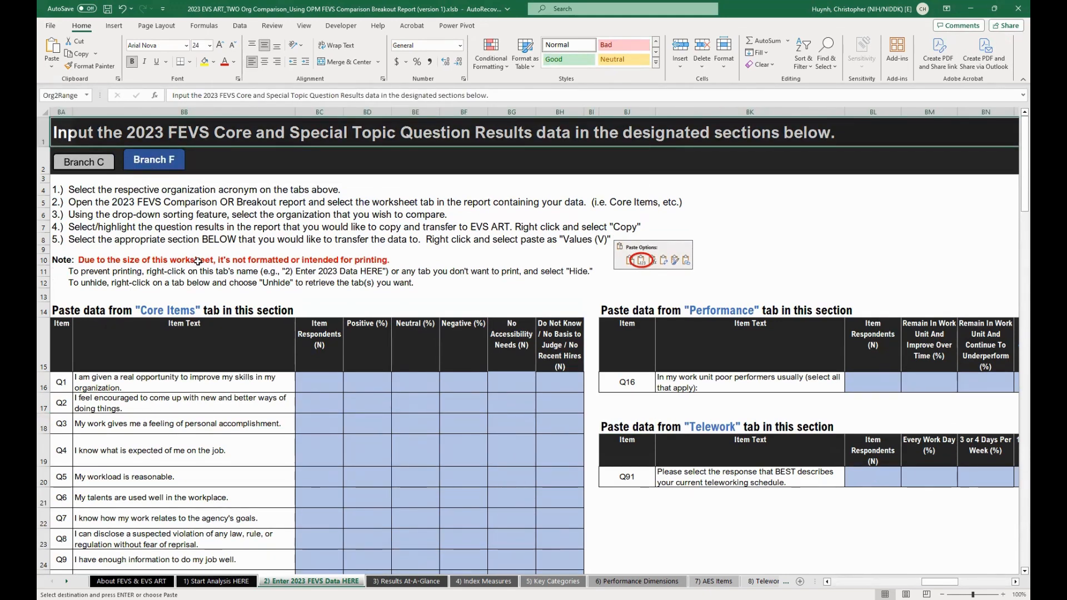
left_click(320, 387)
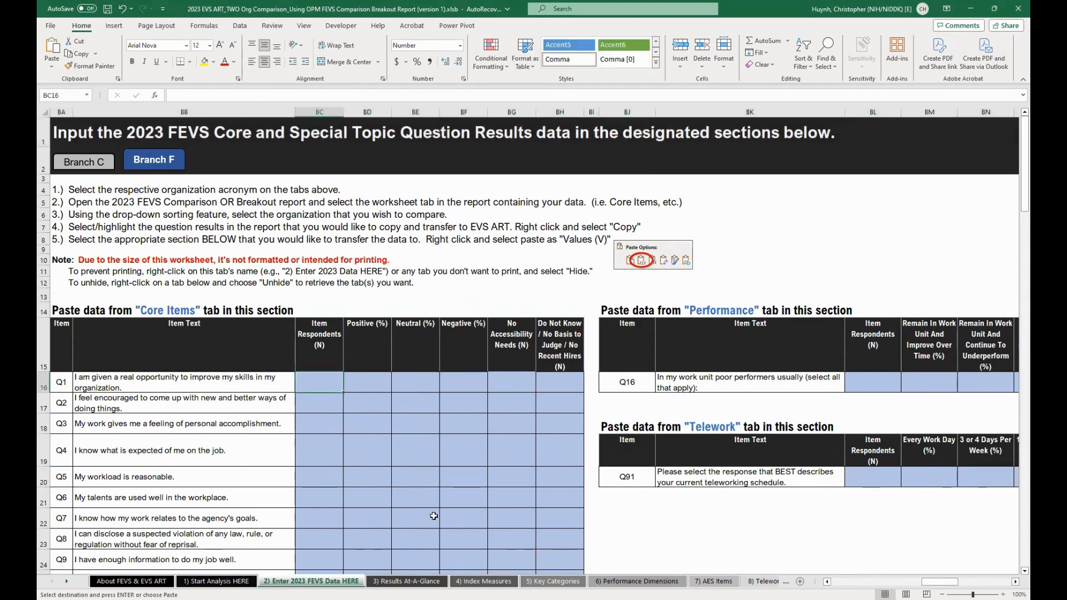
scroll(471, 443, "down", 1)
scroll(471, 443, "left", 1)
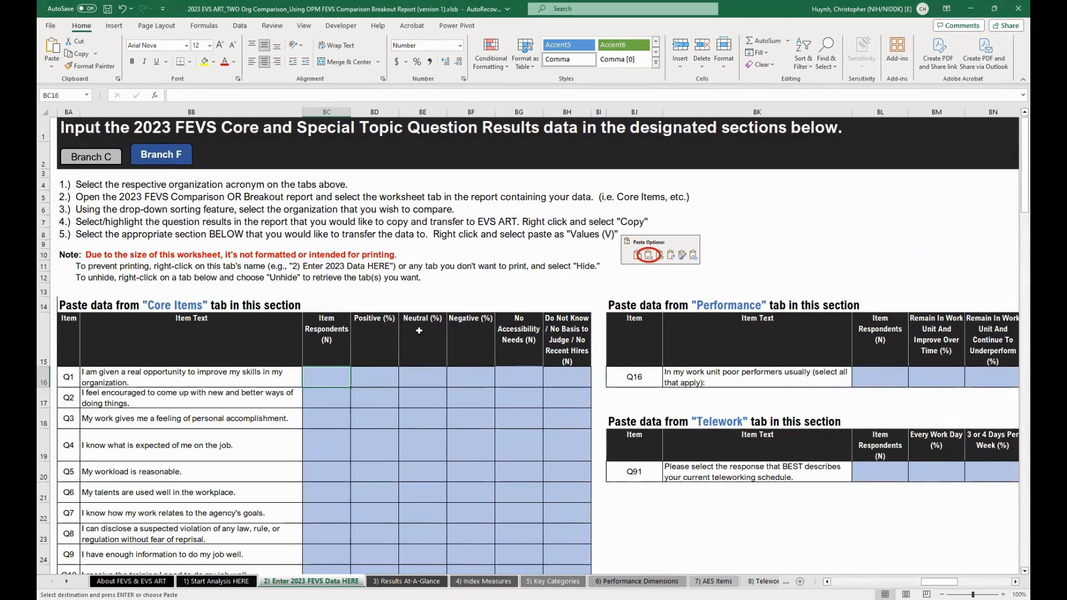
left_click(171, 306)
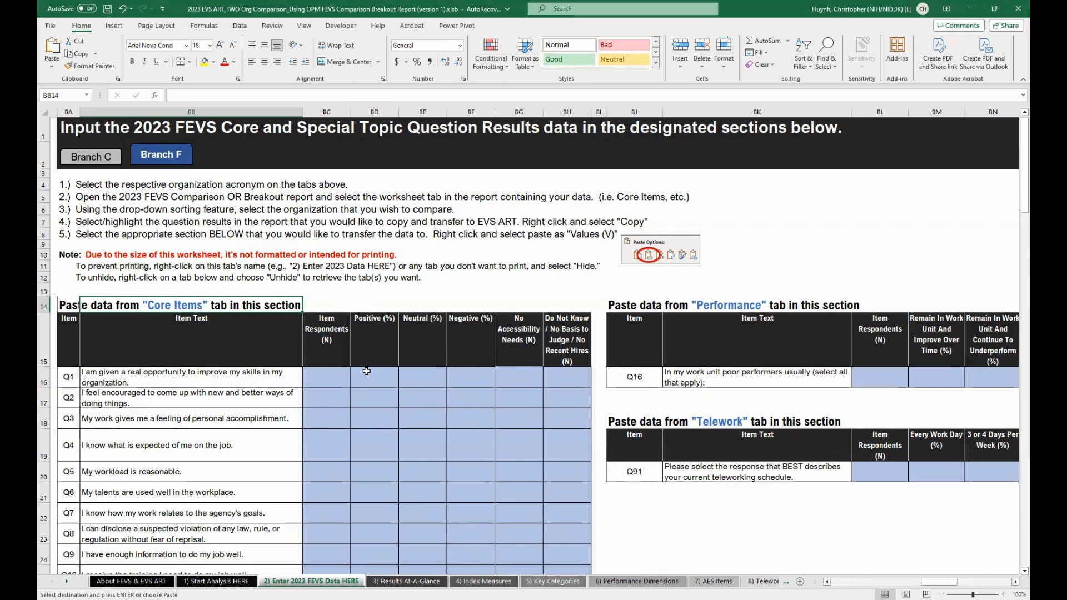
left_click(336, 376)
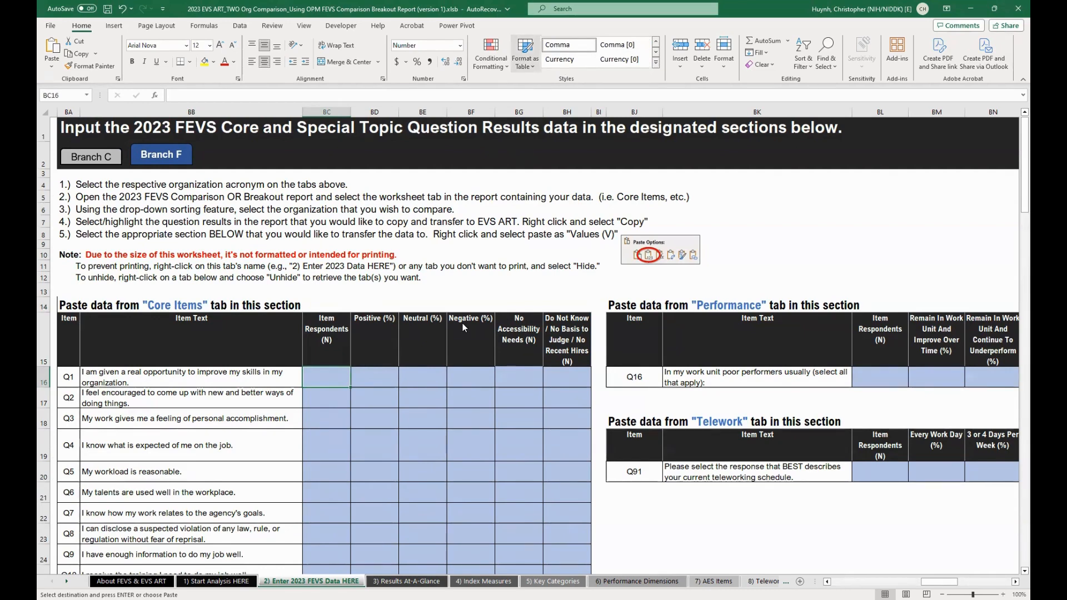
- In the comparison report's Core Items sheet, filter the Organization column to show only Branch F
key("alt+Tab")
left_click(223, 253)
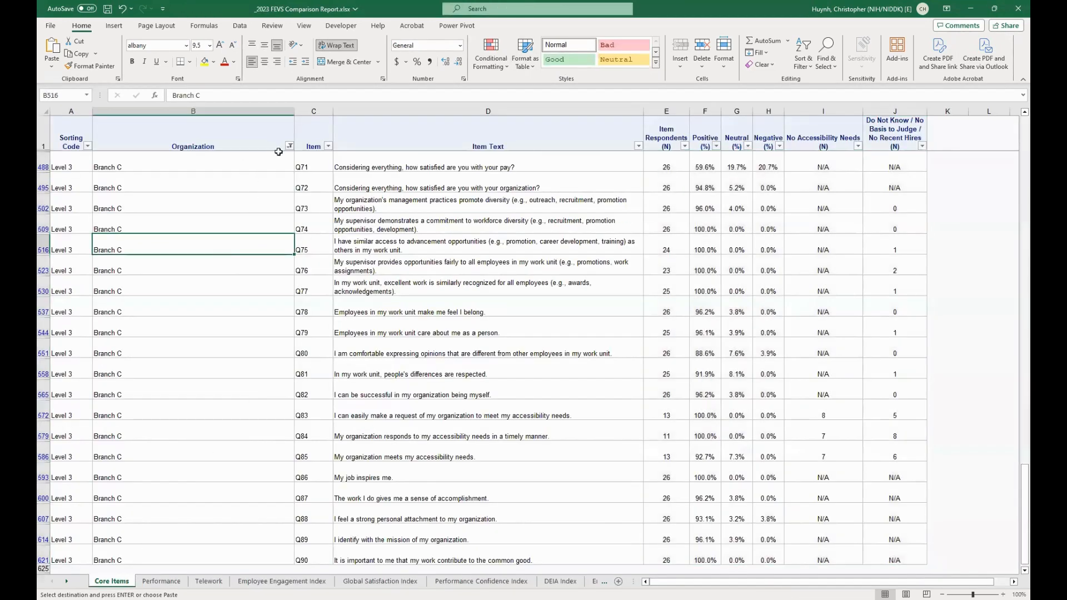
scroll(277, 165, "up", 5)
scroll(277, 165, "up", 18)
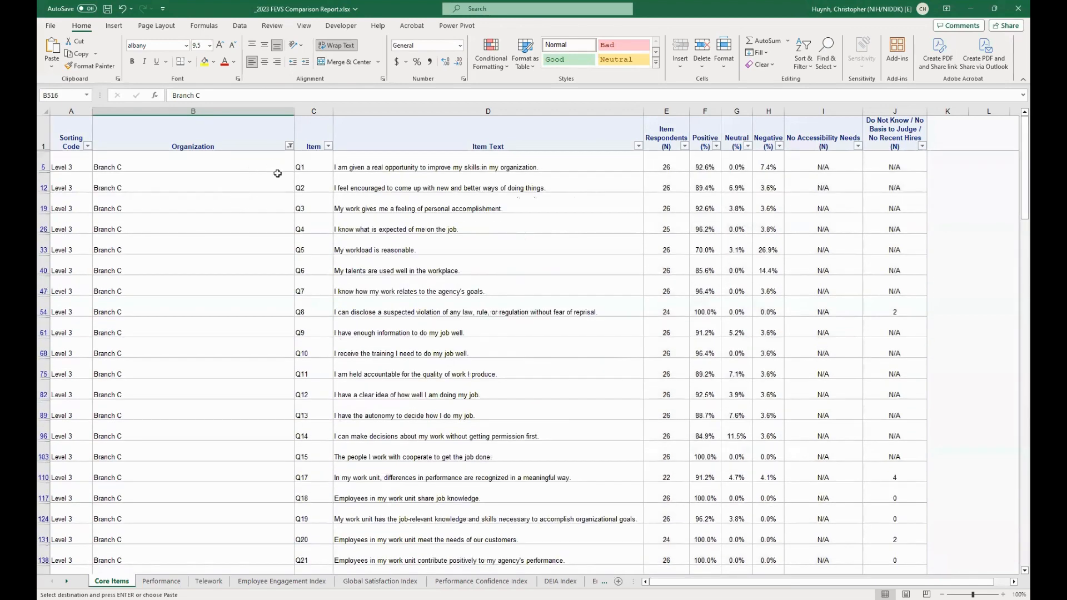
left_click(289, 146)
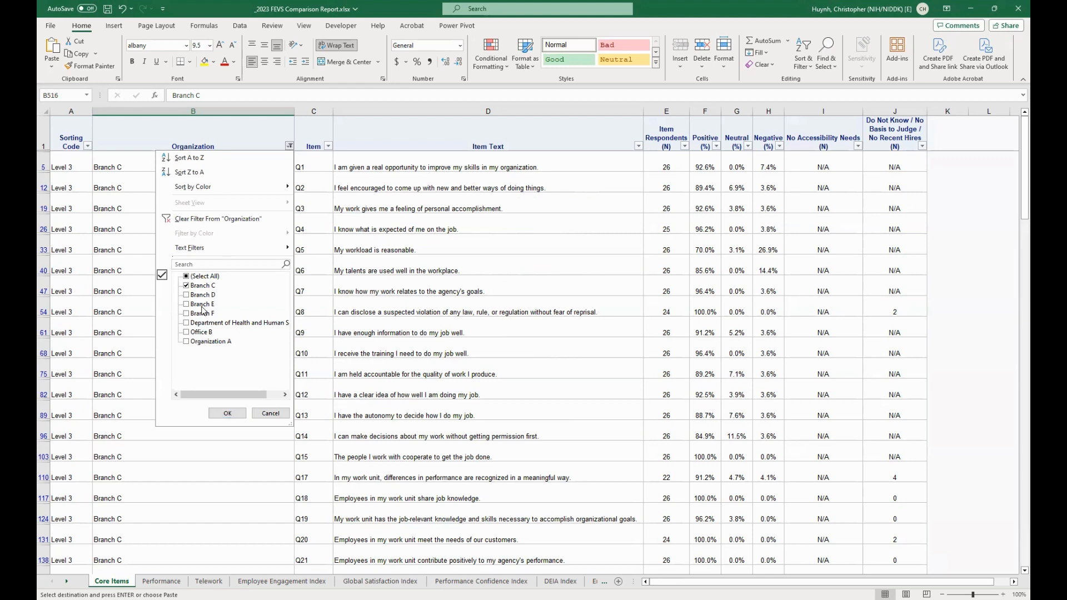
left_click(193, 287)
left_click(202, 313)
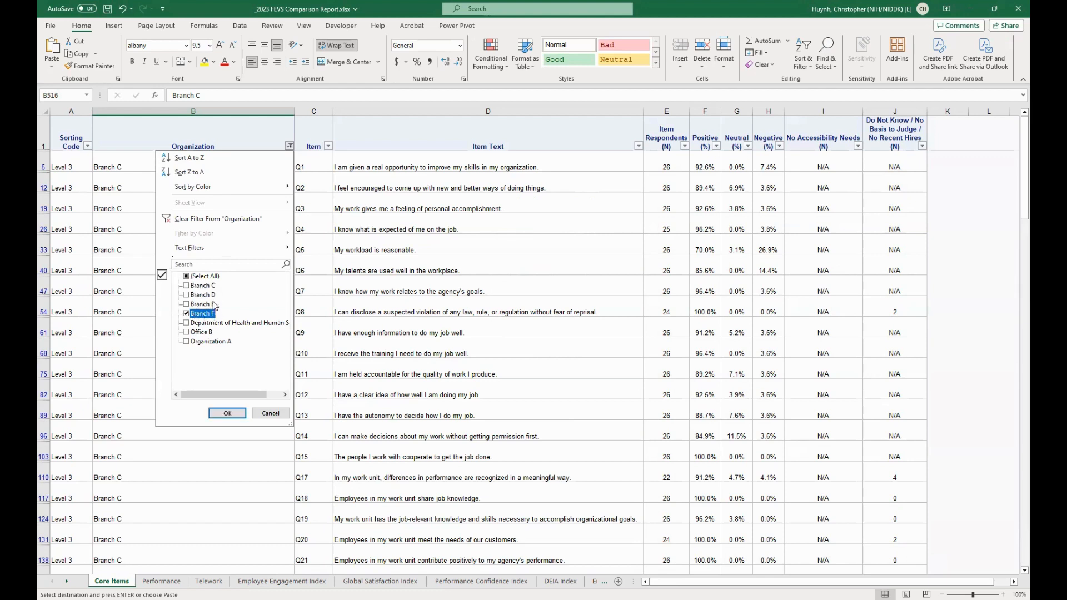
left_click(227, 413)
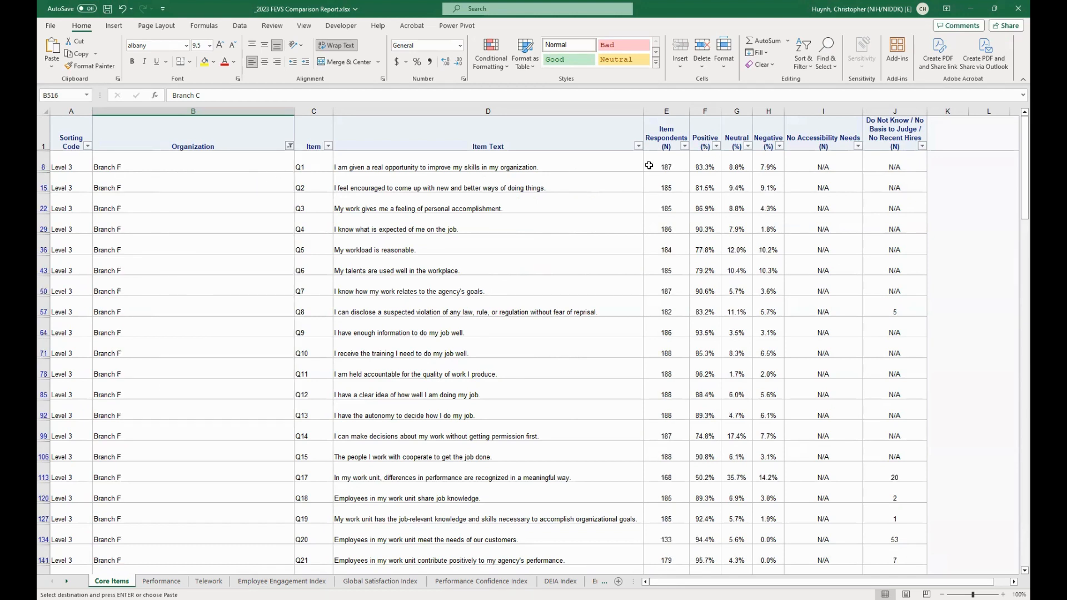
- Copy Branch F's Q1 to Q90 results, from Item Respondents through Do Not Know, and paste them as values into its Core Items section
left_click_drag(651, 166, 902, 534)
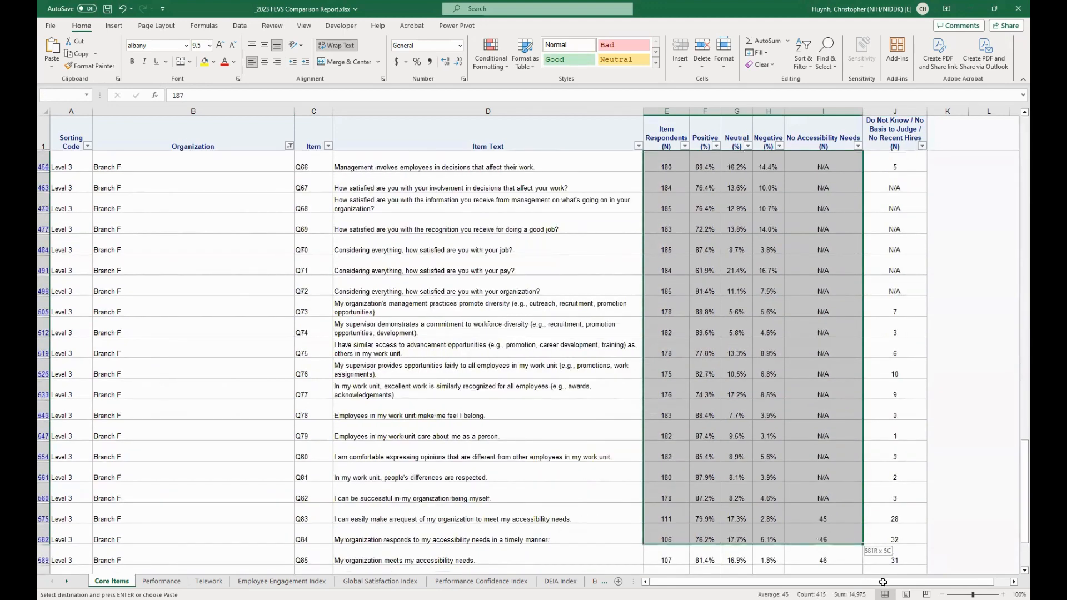
left_click_drag(887, 519, 887, 519)
right_click(736, 367)
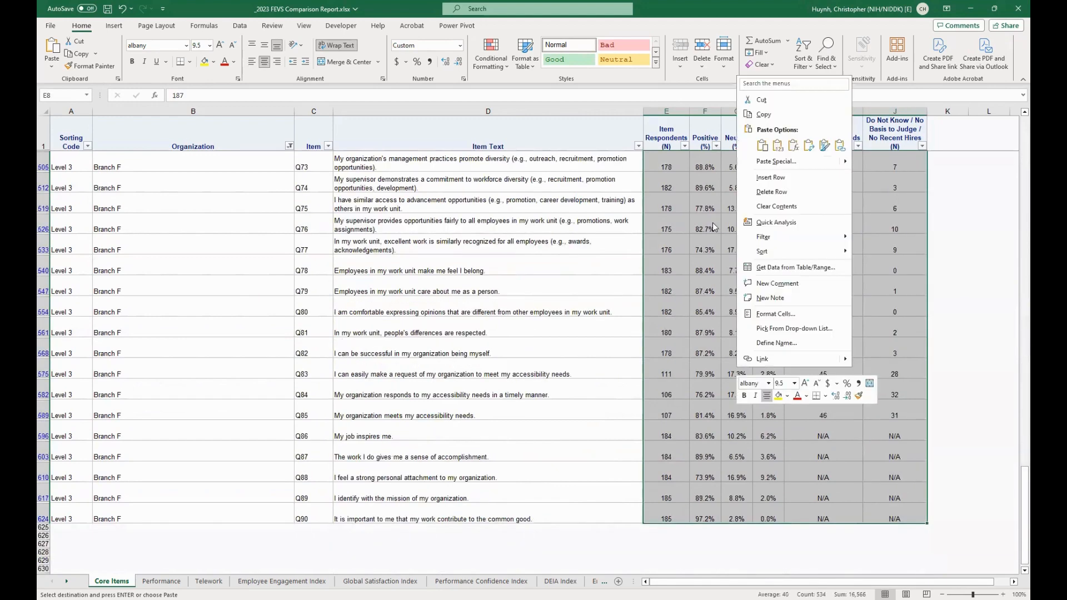
left_click(762, 115)
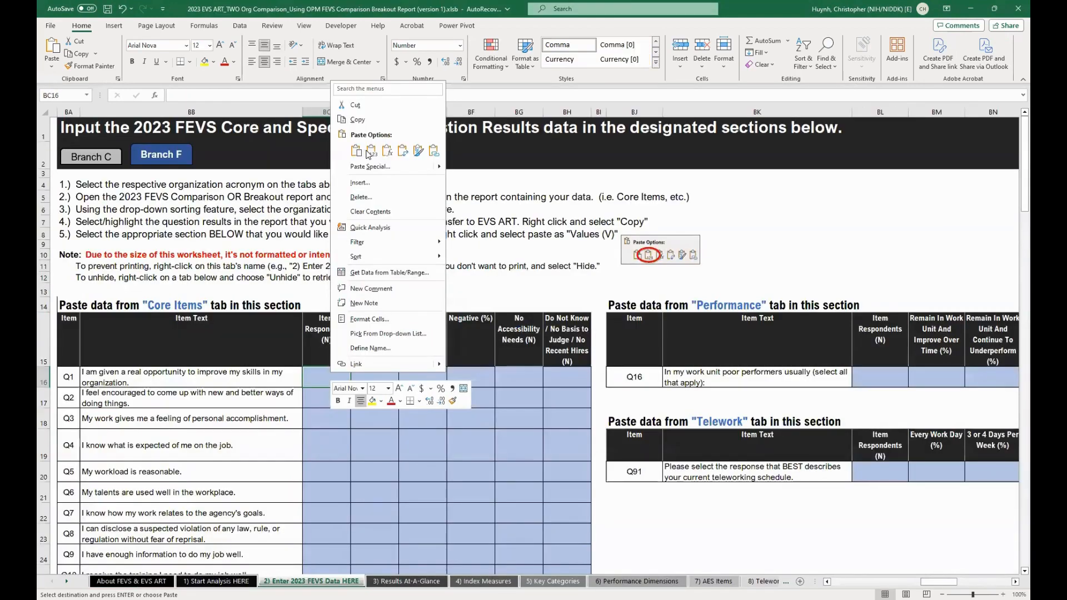
left_click(372, 150)
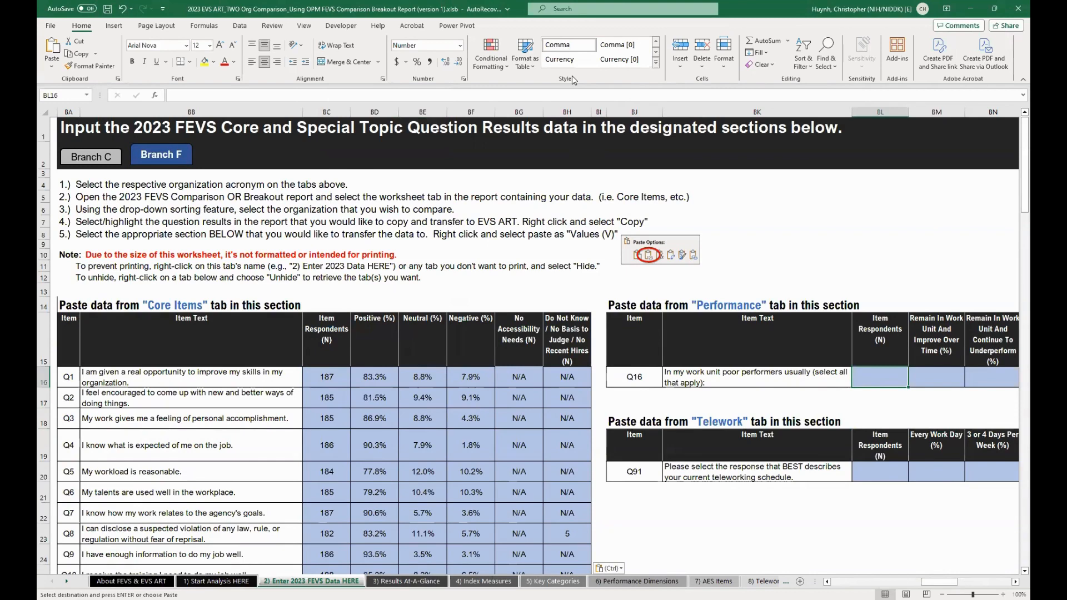
- Copy Branch F's Q16 results from the report's Performance sheet and paste them as values into the Branch F Performance section
key("alt+Tab")
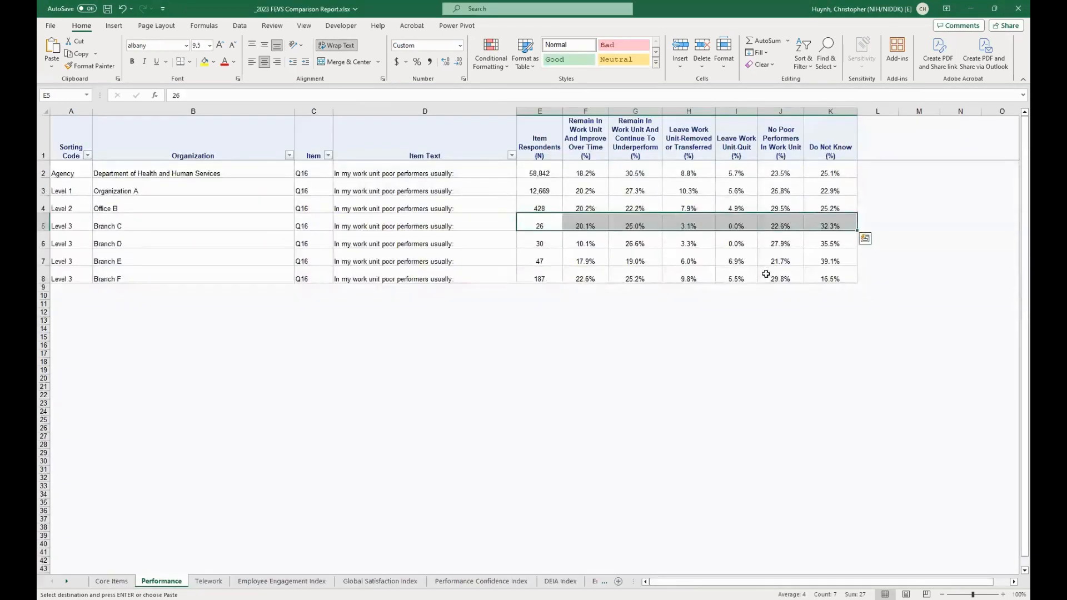
left_click_drag(766, 274, 820, 278)
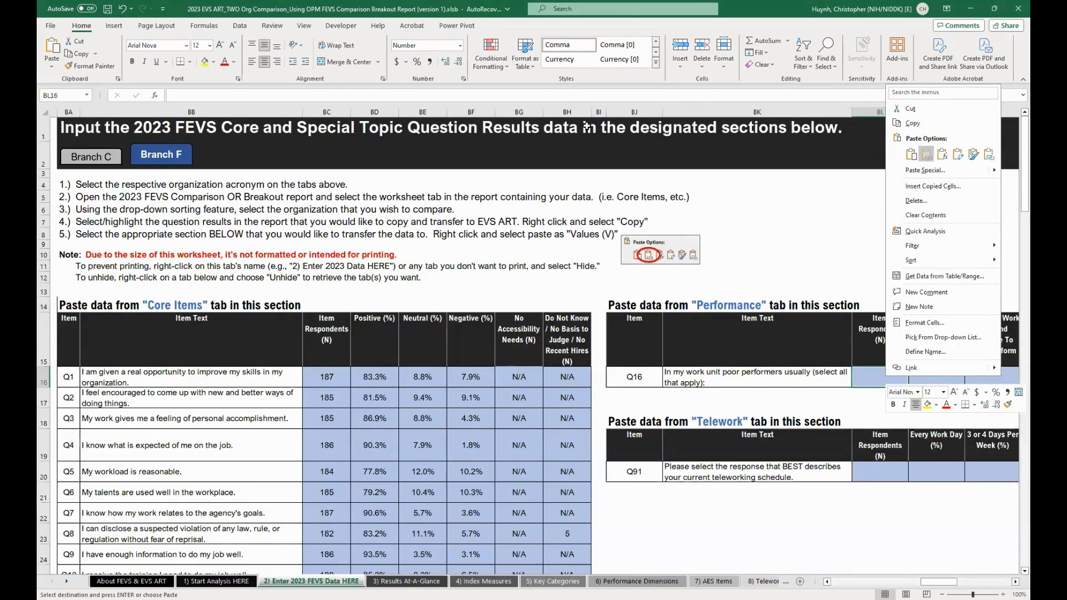
left_click(927, 154)
- Copy Branch F's Q91 results from the report's Telework sheet and paste them as values into the Branch F Telework section
left_click(872, 471)
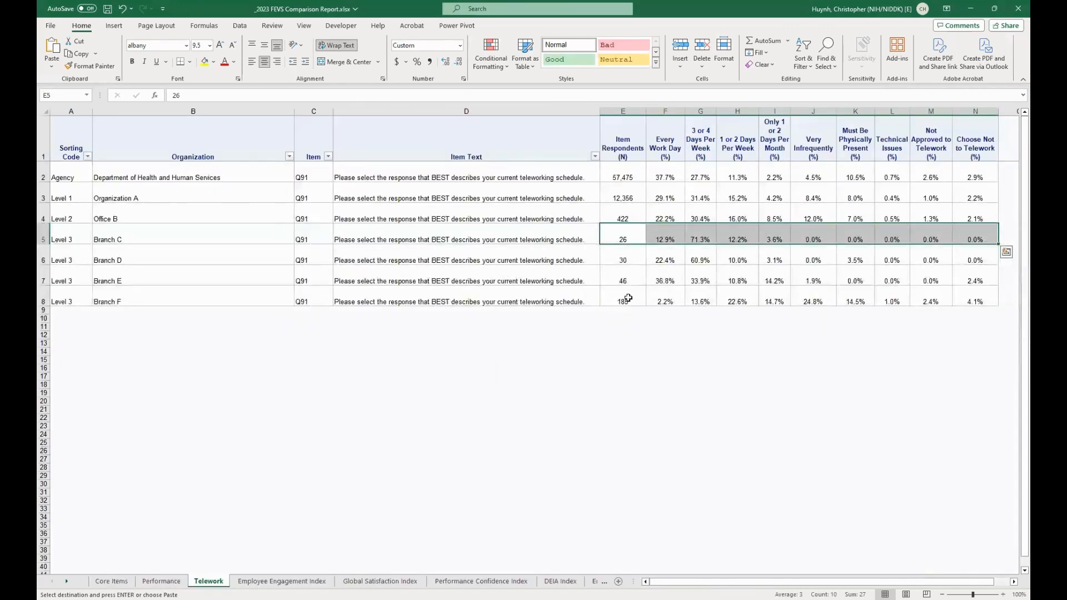
left_click_drag(628, 299, 966, 300)
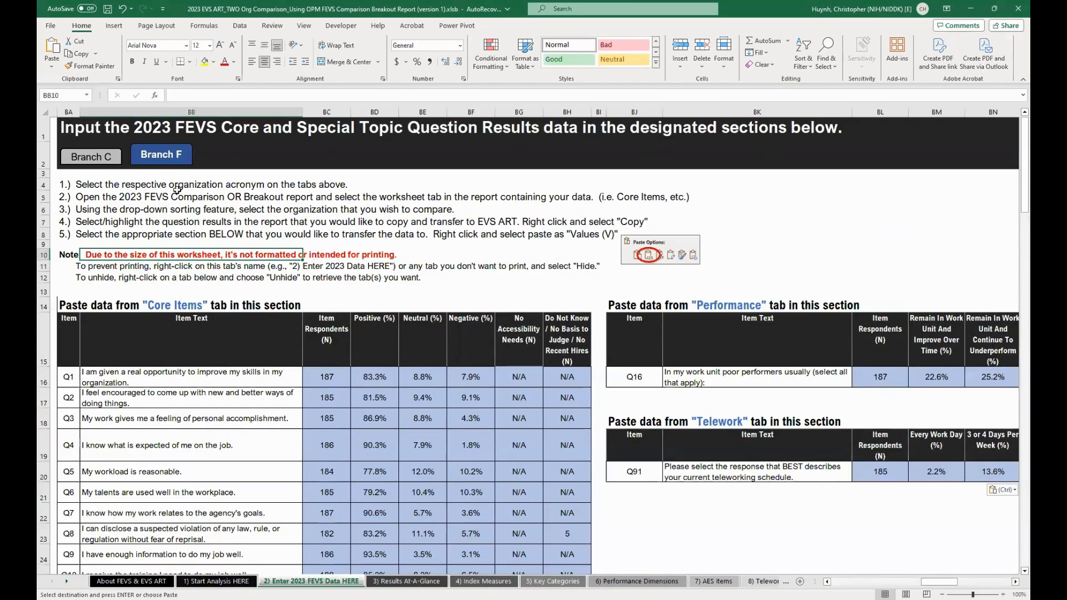
left_click(160, 194)
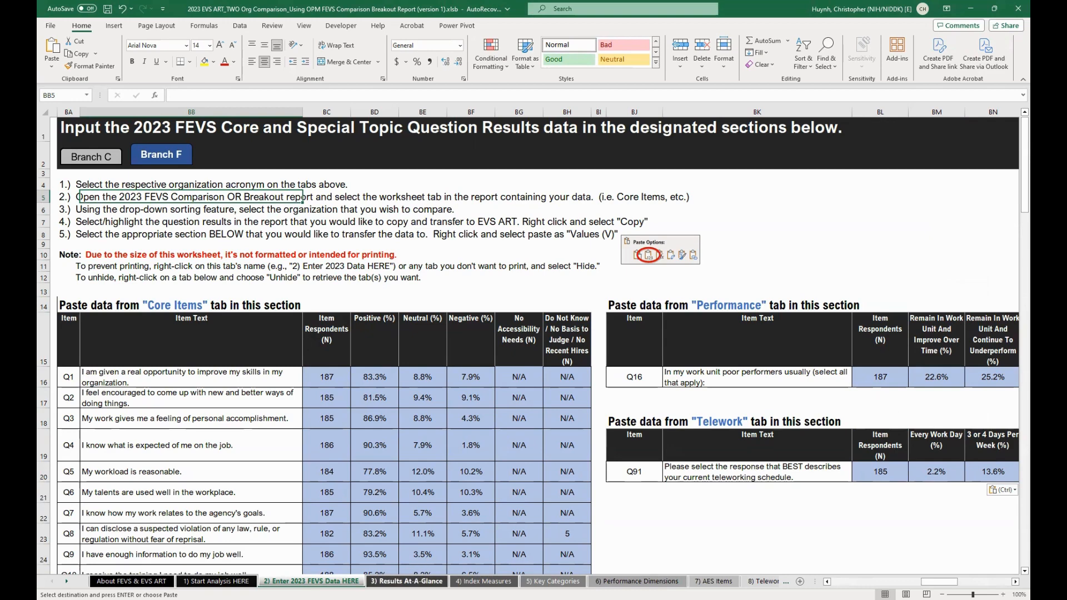
- Review the Results At-A-Glance charts comparing Branch C and Branch F across the index measures and key categories
left_click(407, 582)
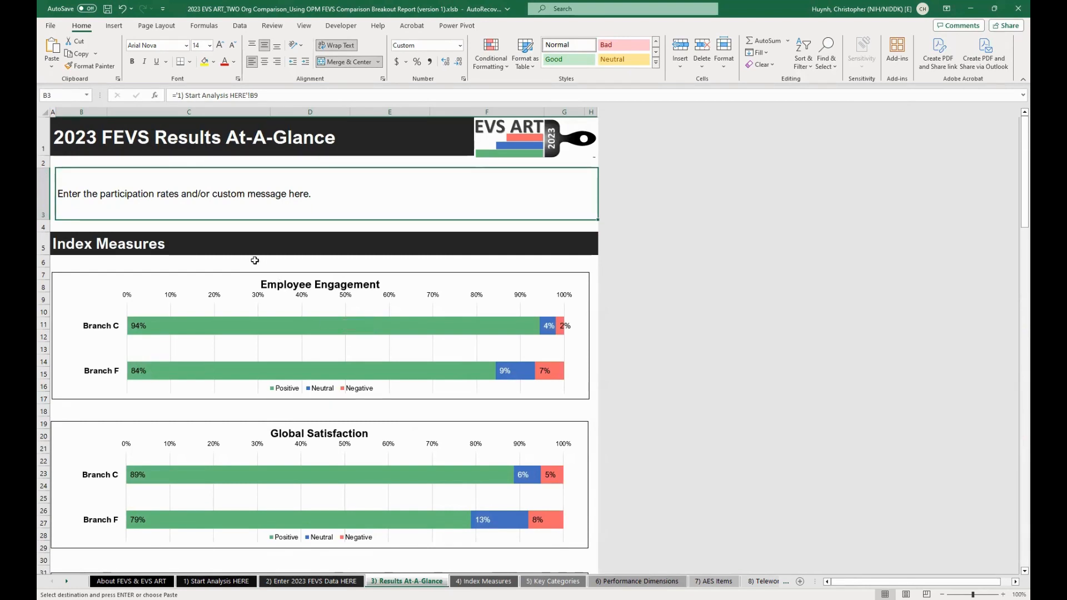
scroll(255, 261, "down", 1)
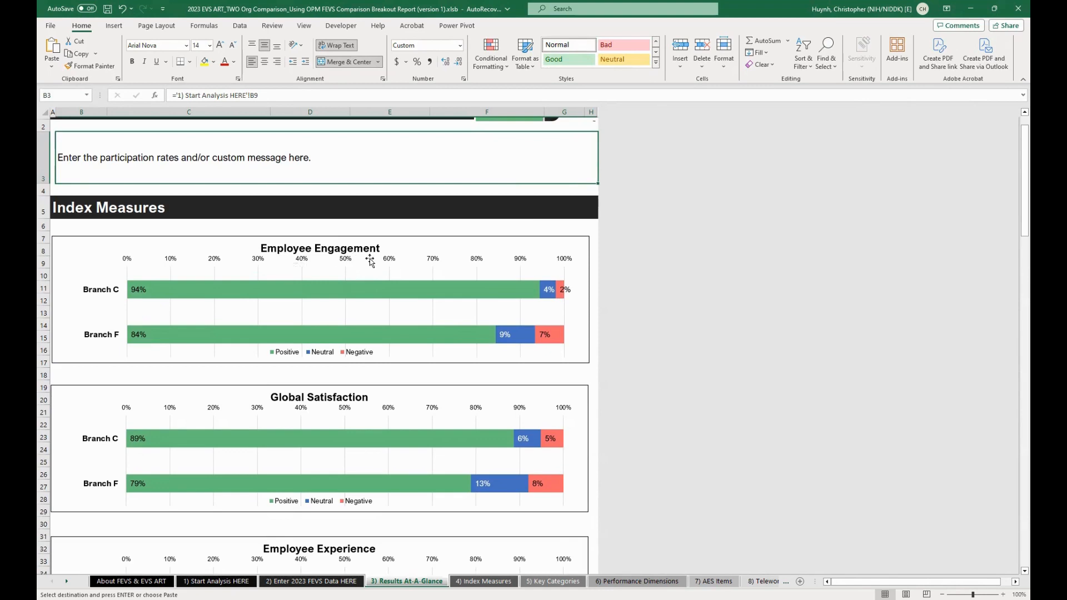
scroll(321, 402, "down", 2)
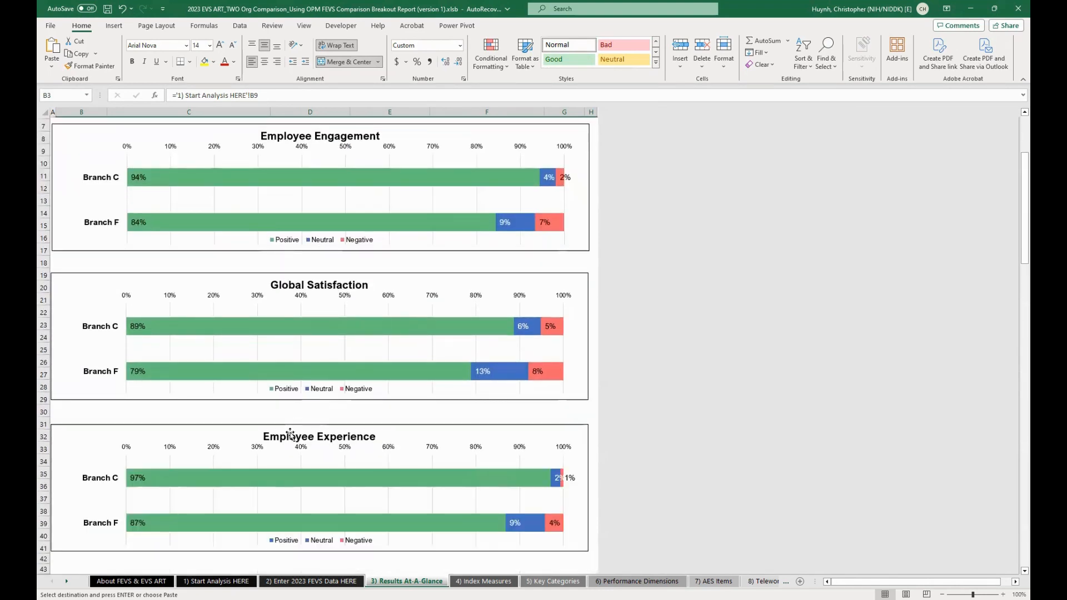
scroll(290, 435, "down", 9)
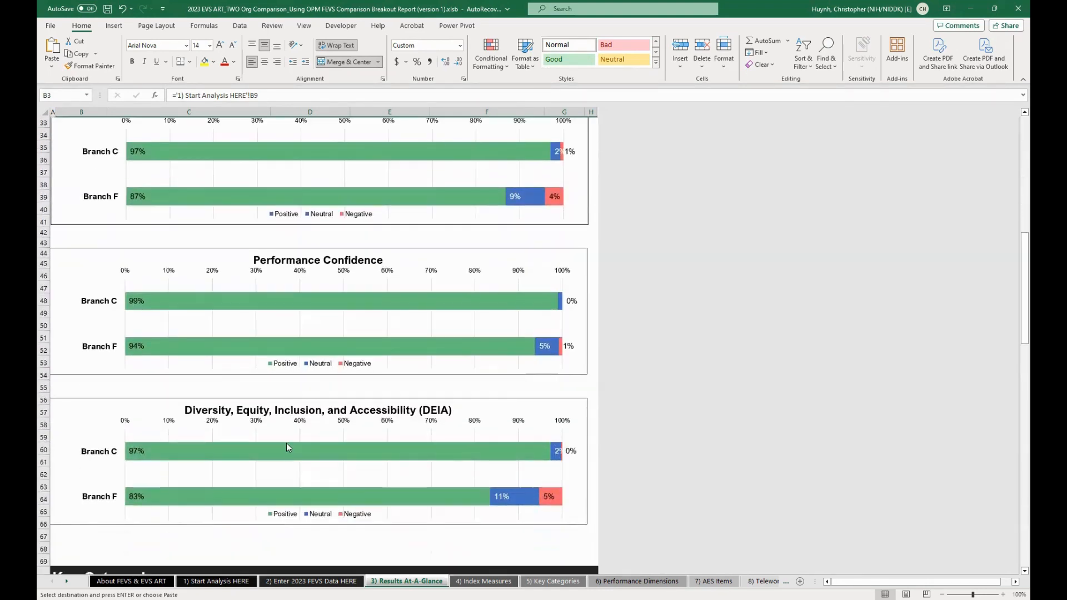
scroll(301, 463, "down", 2)
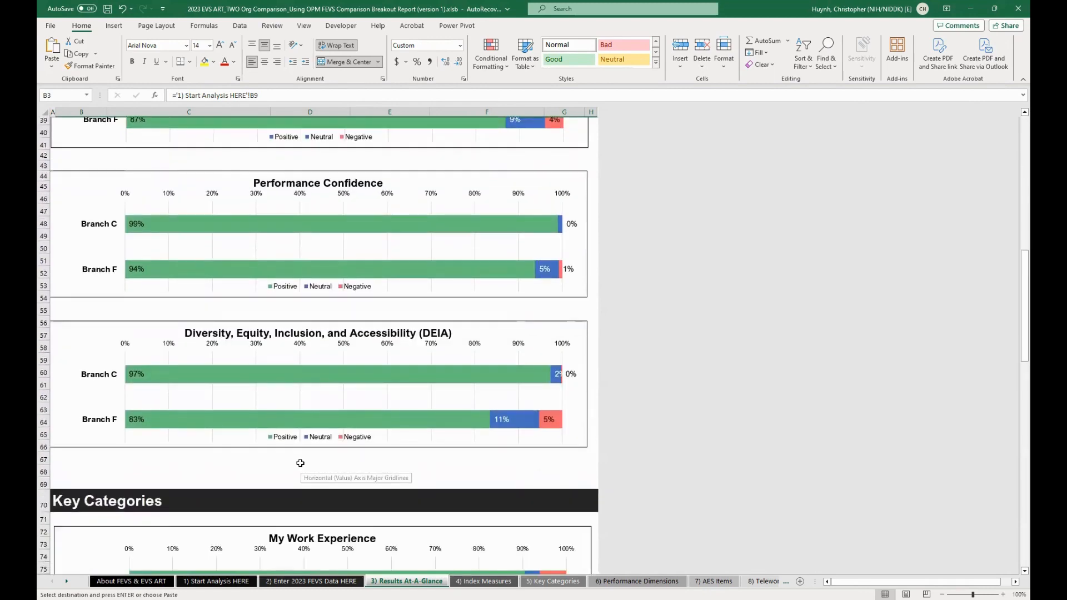
scroll(300, 463, "down", 7)
scroll(295, 269, "down", 1)
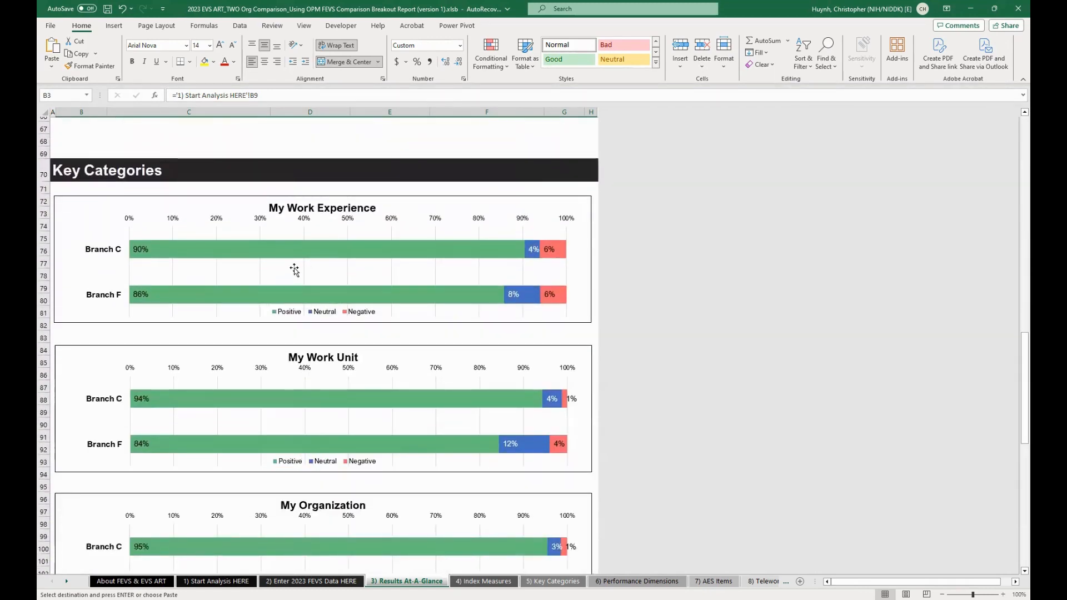
scroll(334, 417, "down", 3)
scroll(333, 417, "down", 7)
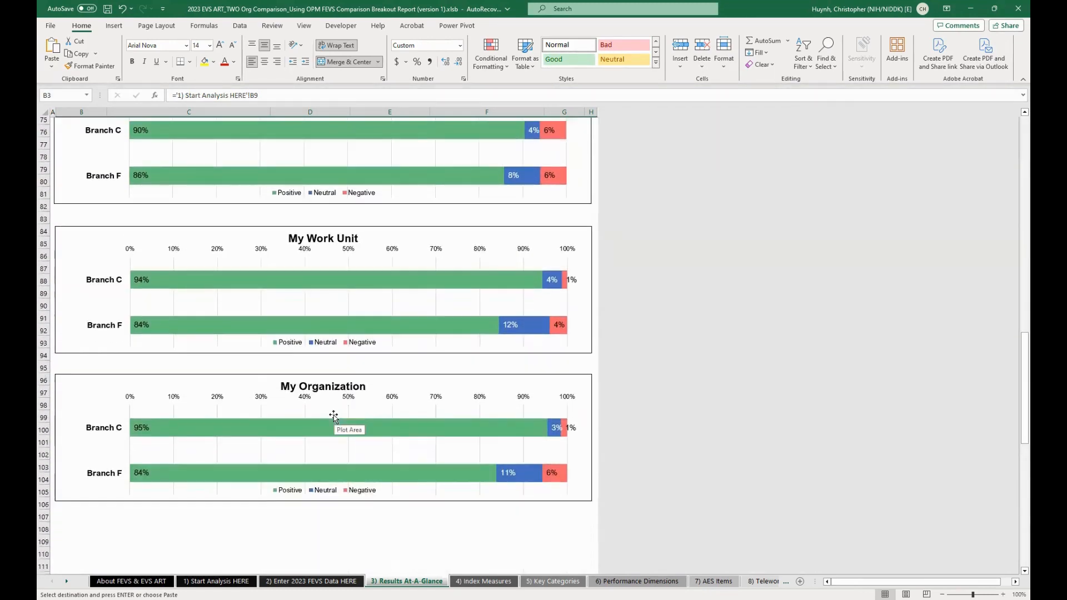
scroll(335, 418, "down", 7)
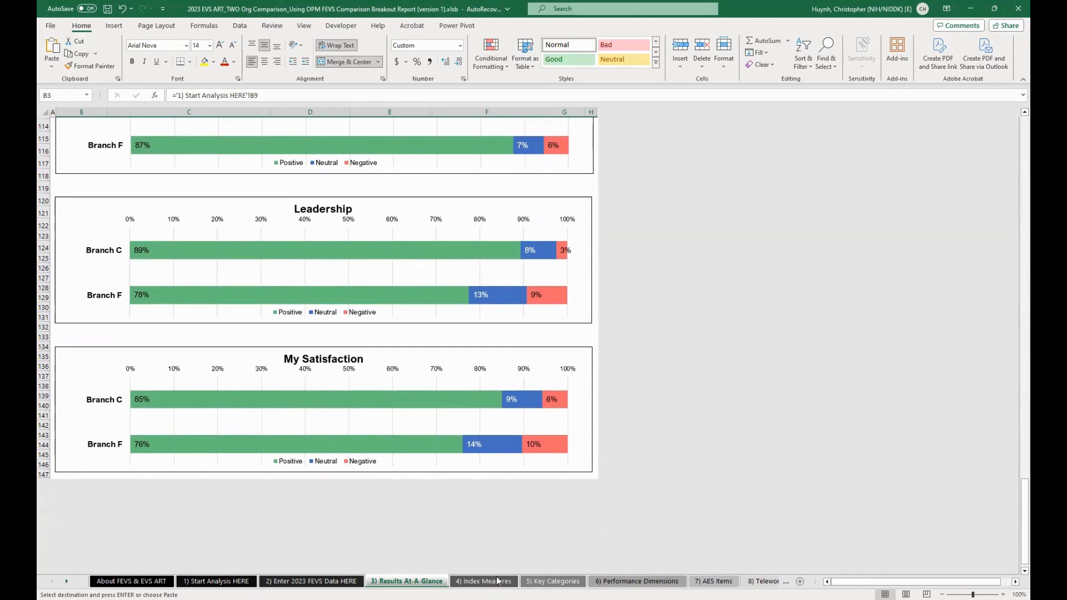
- Examine the Index Measures sheet's positive, neutral and negative results and percentage point differences for both branches
left_click(482, 581)
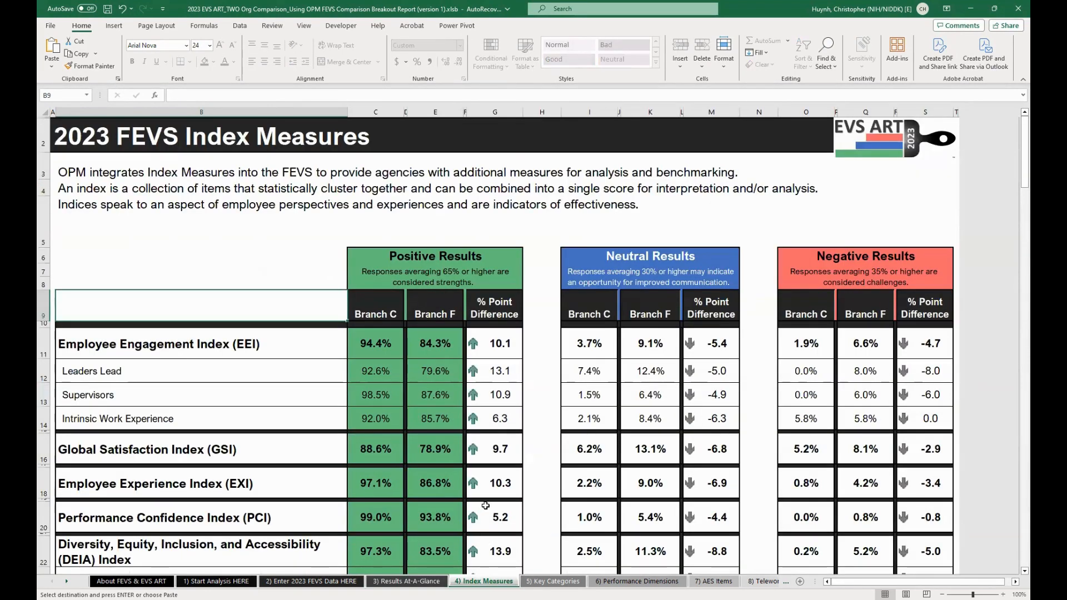
scroll(542, 510, "down", 2)
scroll(542, 509, "down", 3)
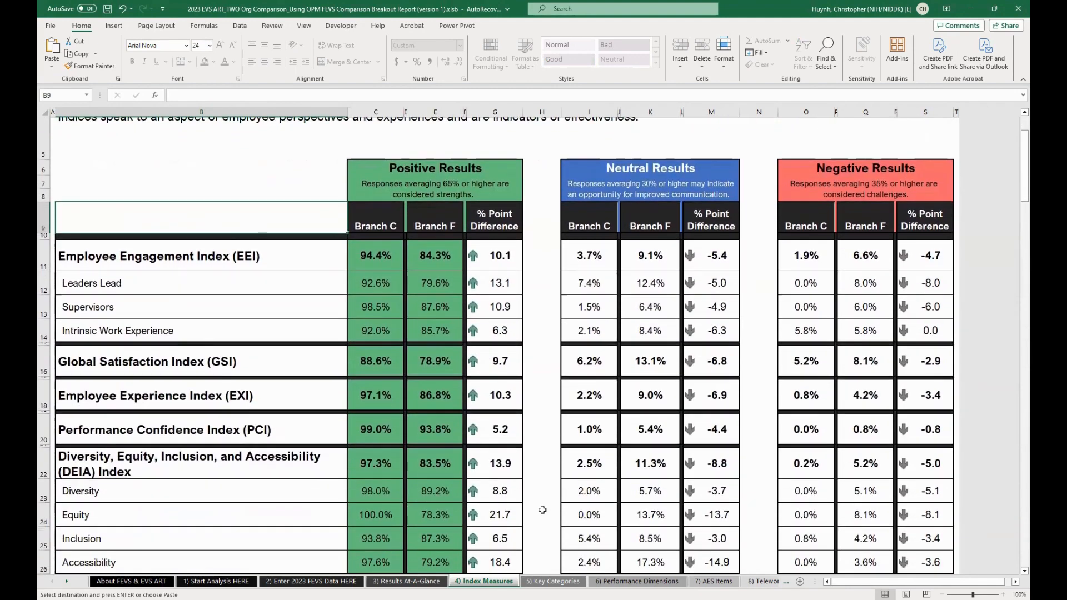
scroll(543, 510, "down", 5)
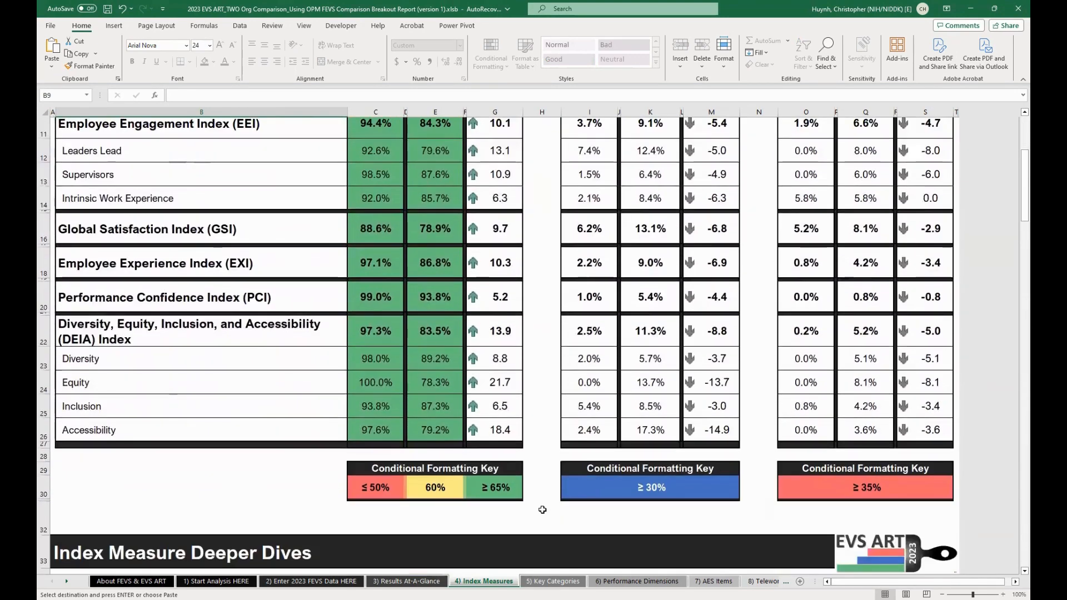
- Review the Index Measure Deeper Dives item results for engagement, global satisfaction and employee experience across both branches
scroll(542, 509, "down", 10)
scroll(542, 509, "down", 3)
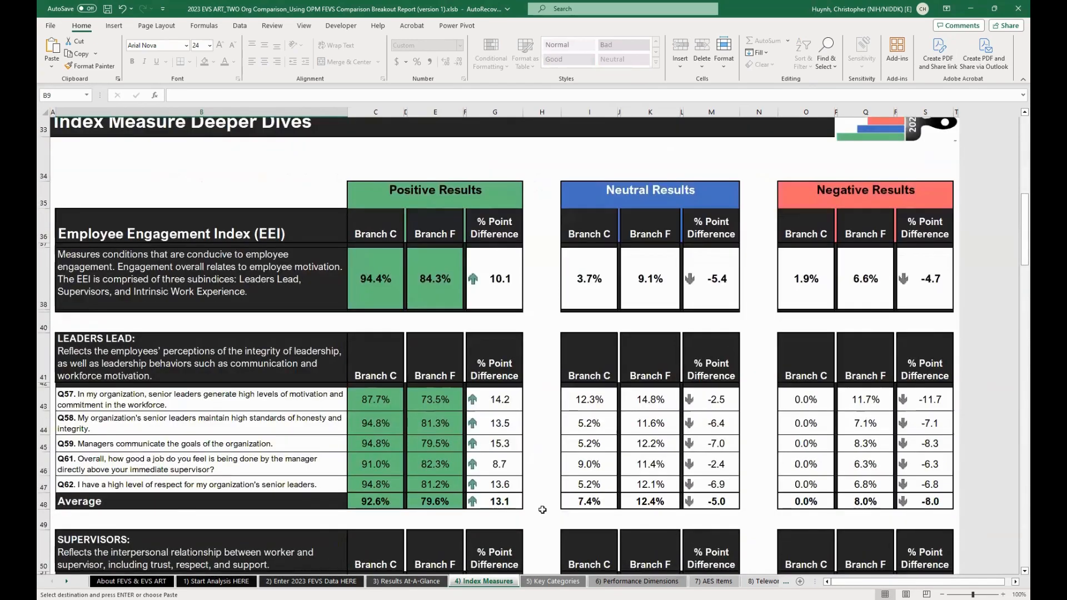
scroll(543, 509, "down", 13)
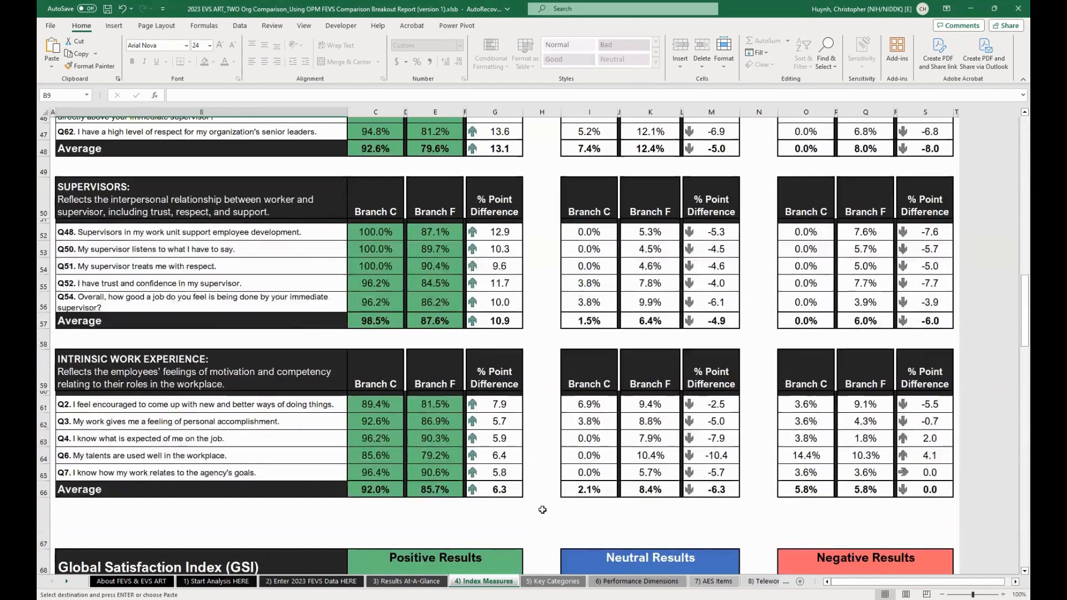
scroll(542, 510, "down", 16)
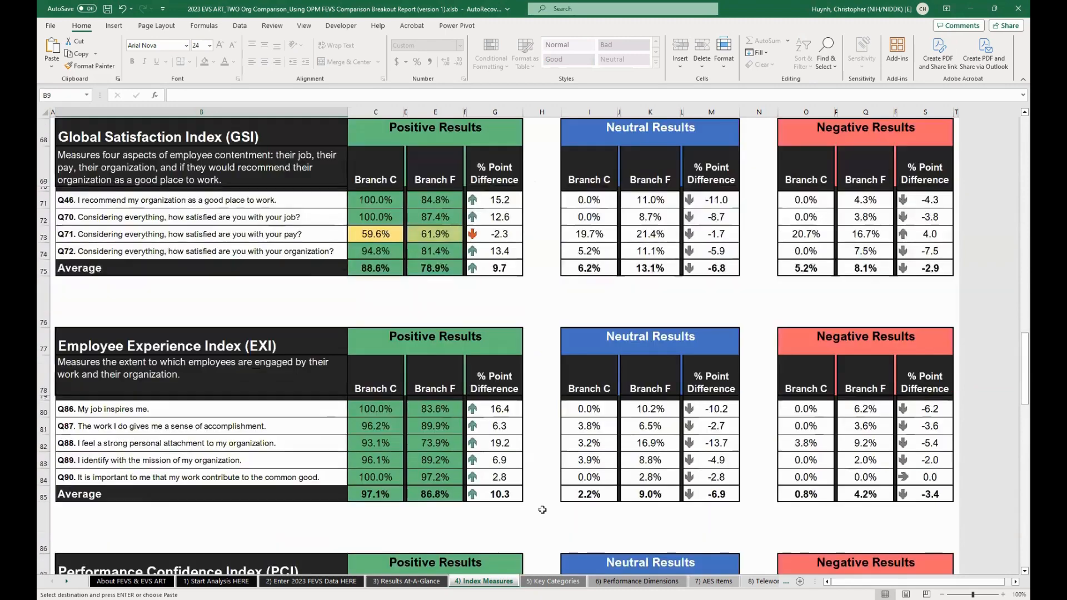
scroll(542, 509, "down", 7)
- Review the Key Categories sheet's summary results and the My Work Experience items for Branch C and Branch F
key("ctrl+Page_Down")
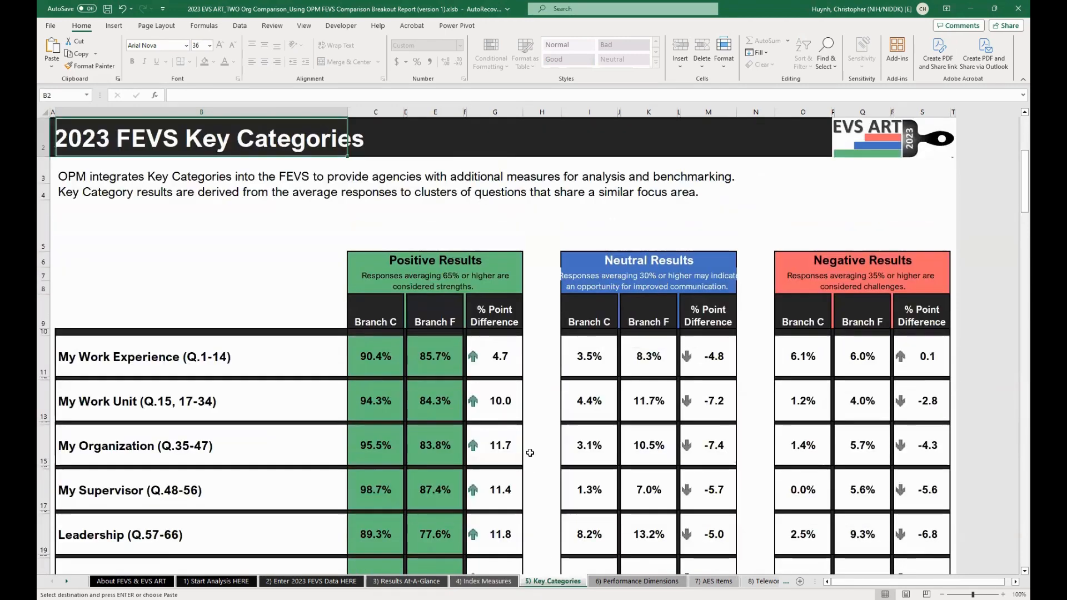
scroll(530, 453, "down", 6)
scroll(530, 452, "down", 15)
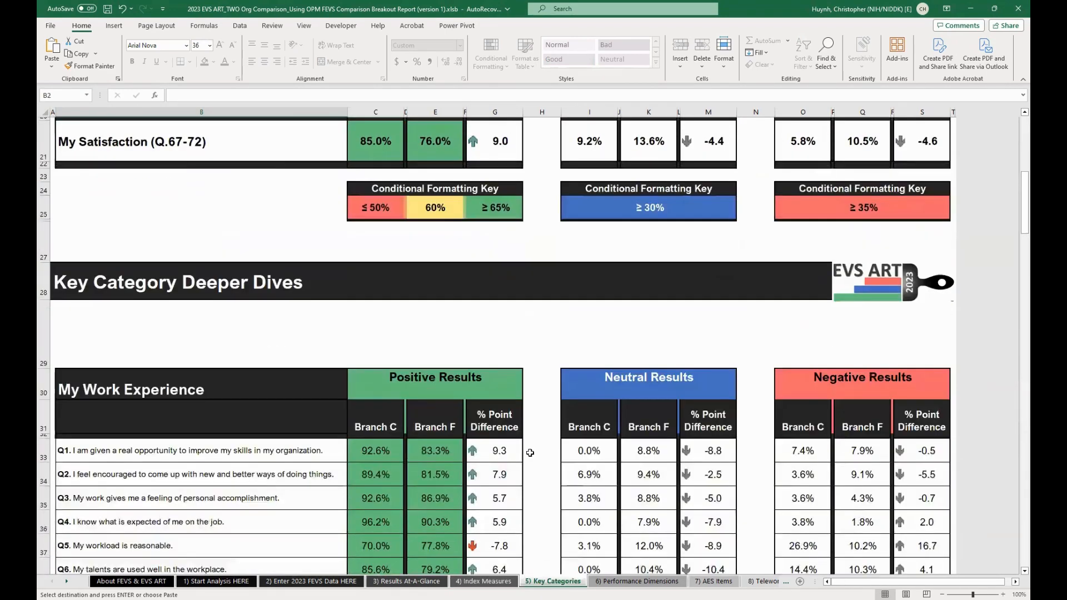
scroll(530, 453, "down", 7)
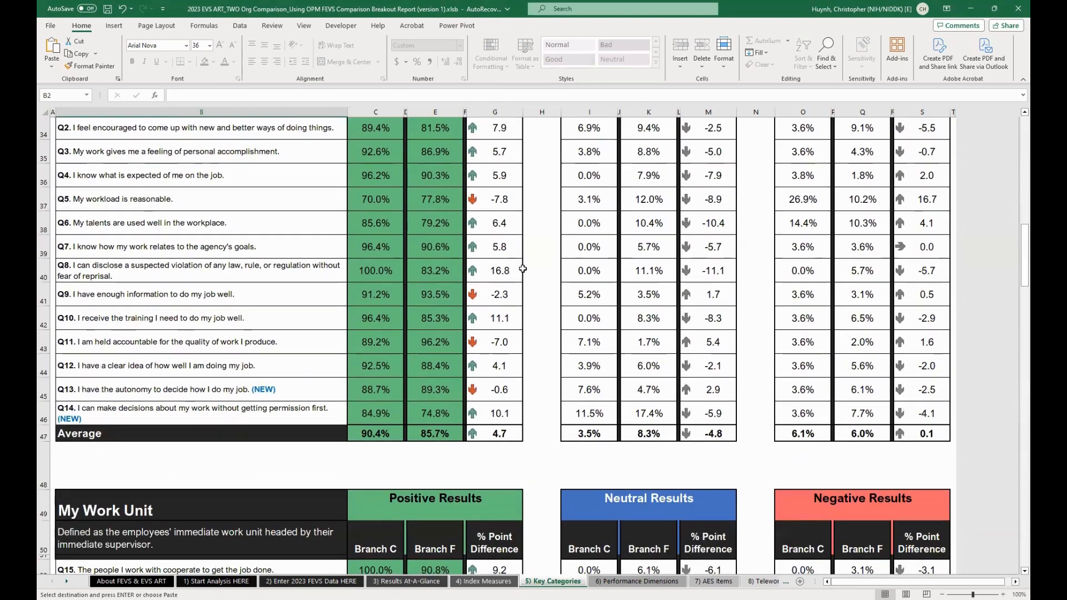
left_click(506, 289)
- Examine the My Work Unit items, checking Branch F's highlighted neutral result for Q17 and its negative results
scroll(534, 448, "down", 10)
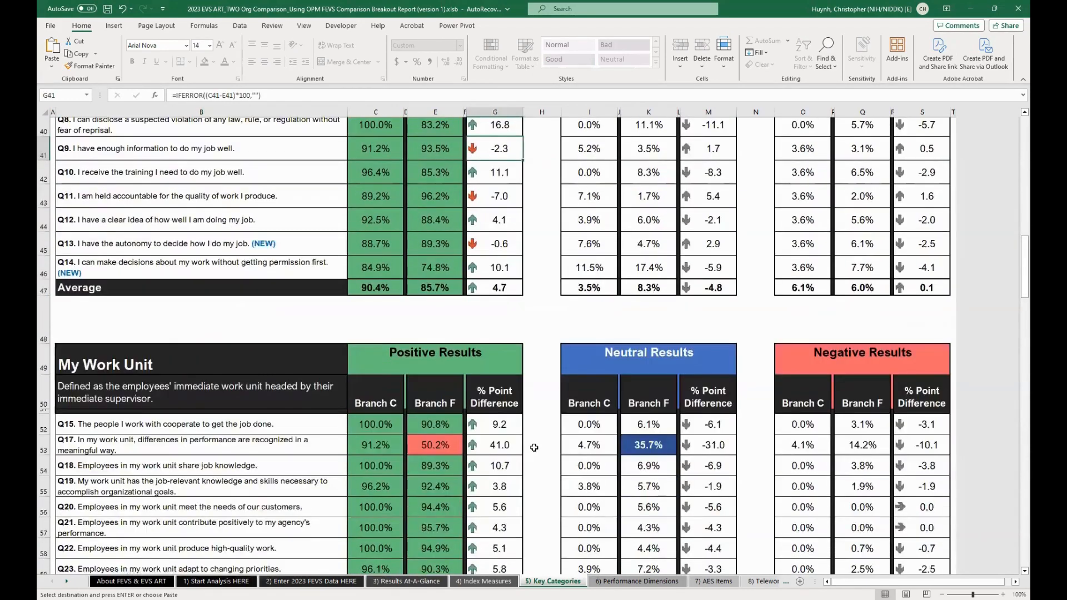
scroll(534, 448, "down", 3)
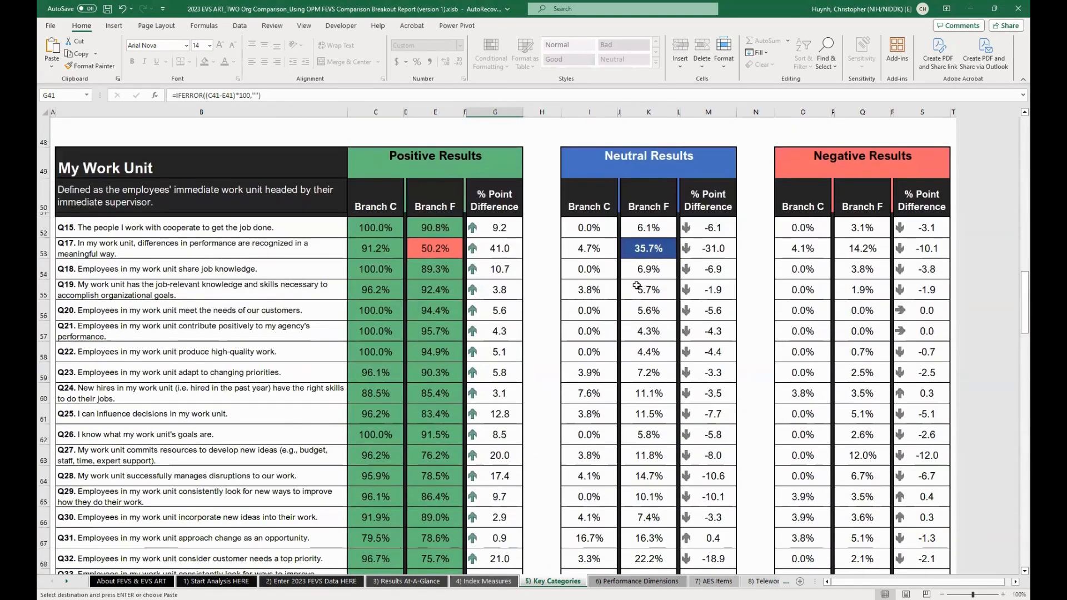
left_click(649, 262)
left_click(656, 254)
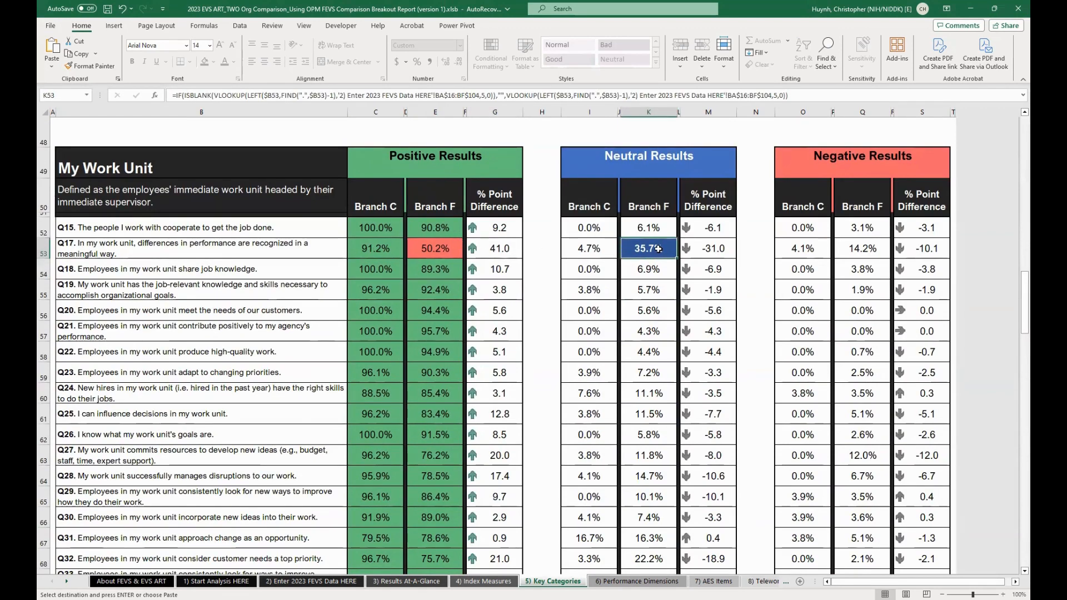
left_click(867, 266)
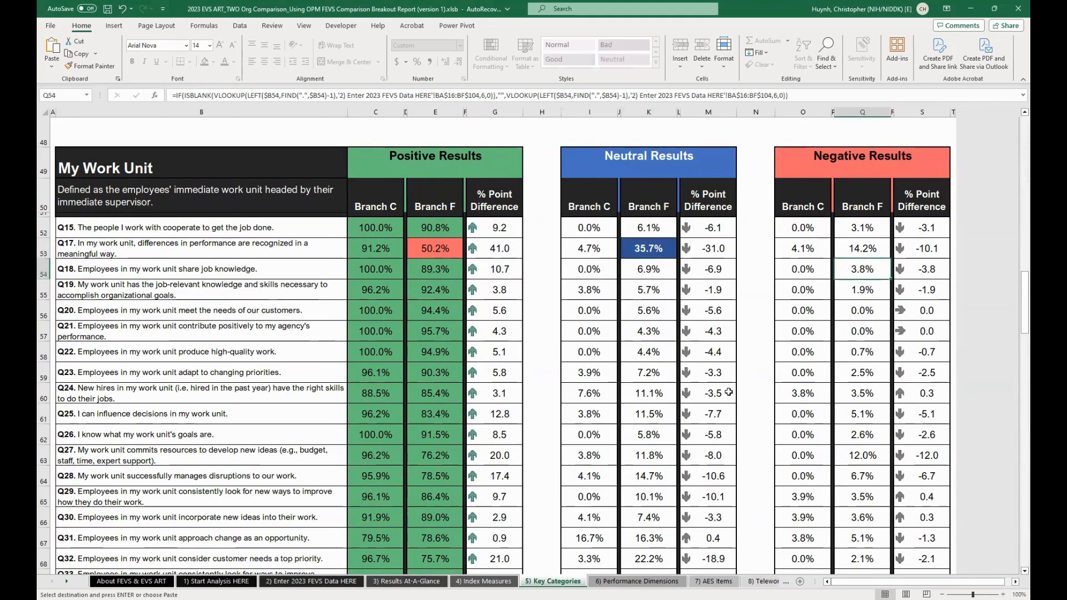
- Review the remaining Key Categories tables, from the Q16 poor performer responses through My Supervisor, Leadership and My Satisfaction
scroll(729, 392, "down", 5)
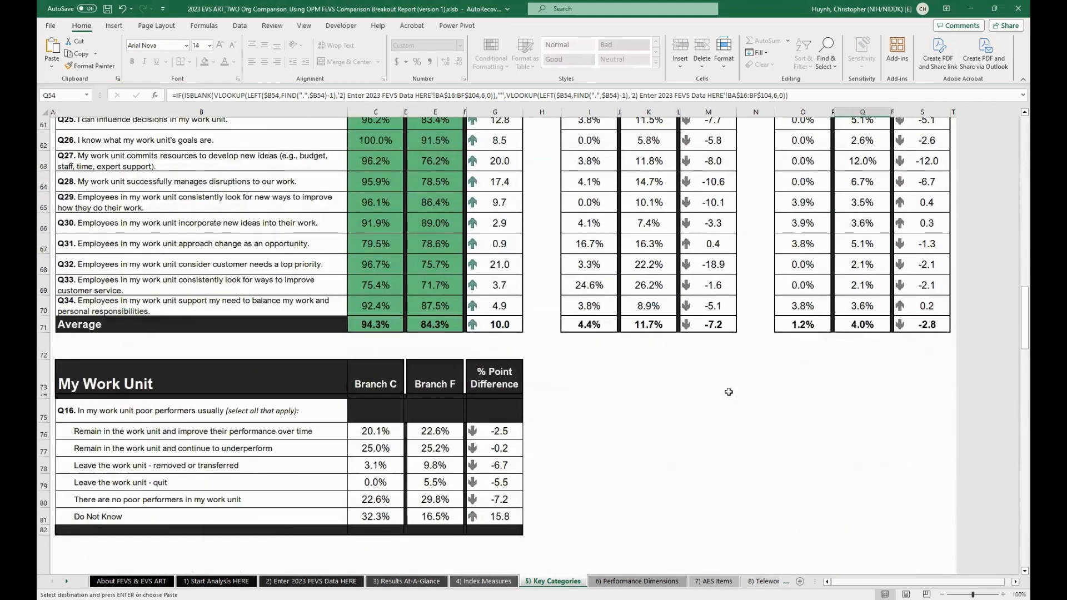
scroll(729, 393, "down", 13)
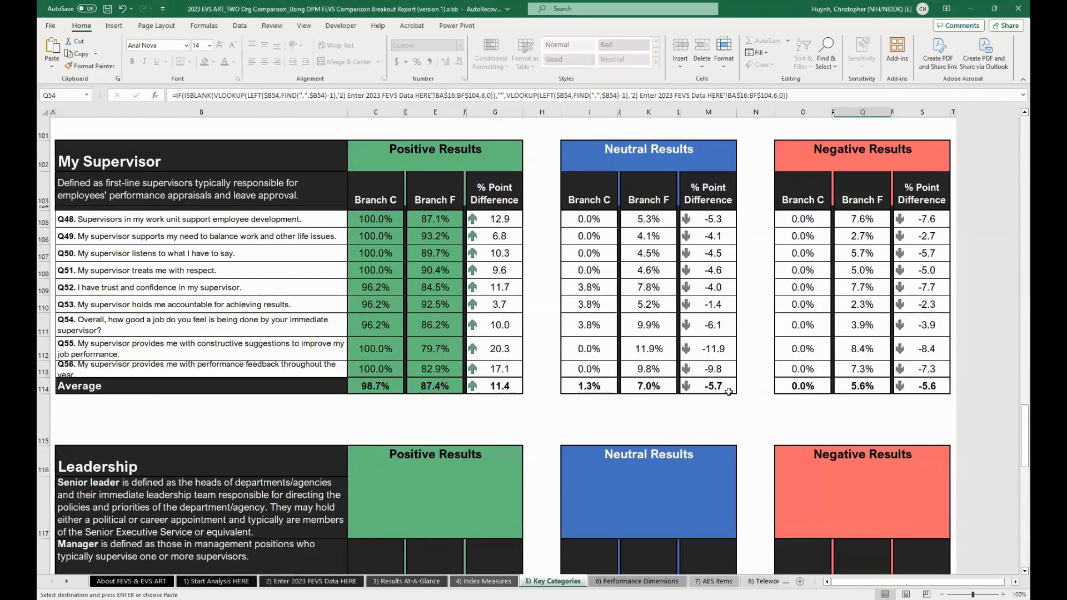
scroll(728, 393, "down", 3)
scroll(728, 392, "down", 5)
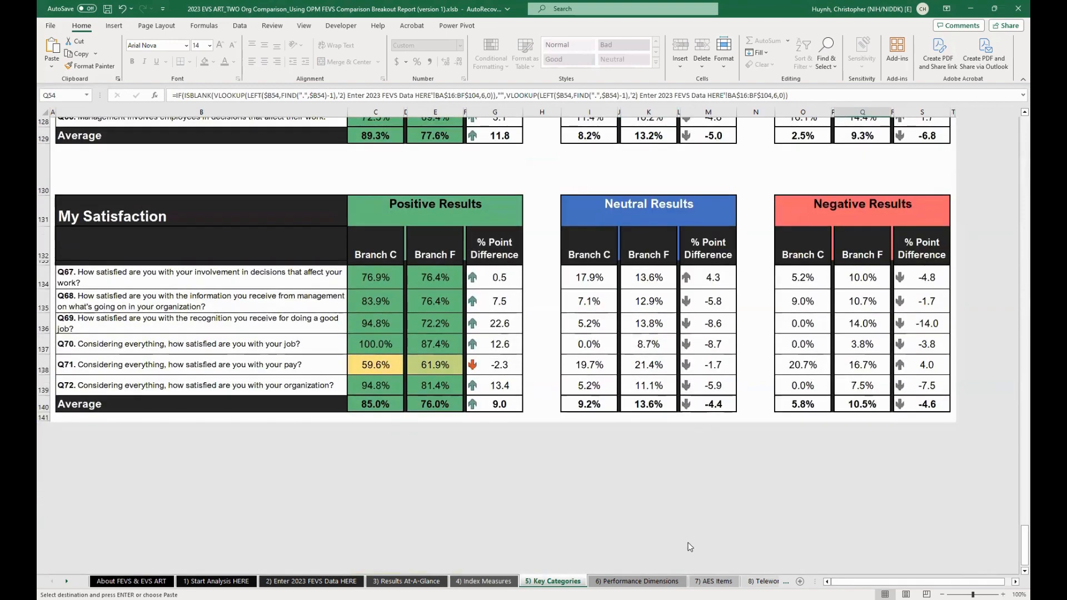
- Review the Performance Dimensions sheet's agile and employee-focused item comparisons between the two branches
left_click(639, 581)
scroll(585, 421, "down", 13)
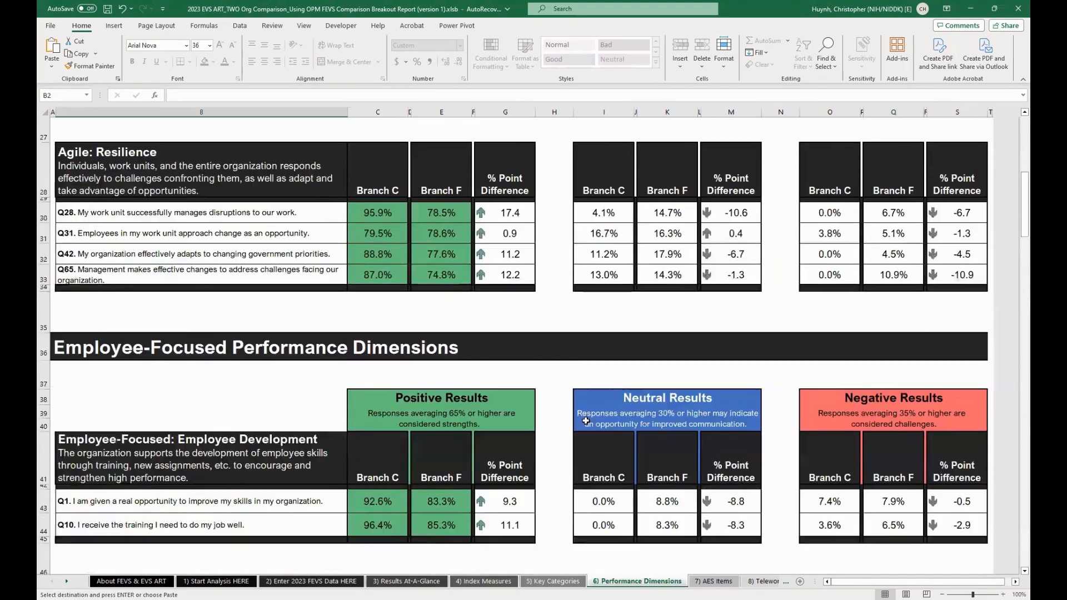
scroll(600, 445, "down", 2)
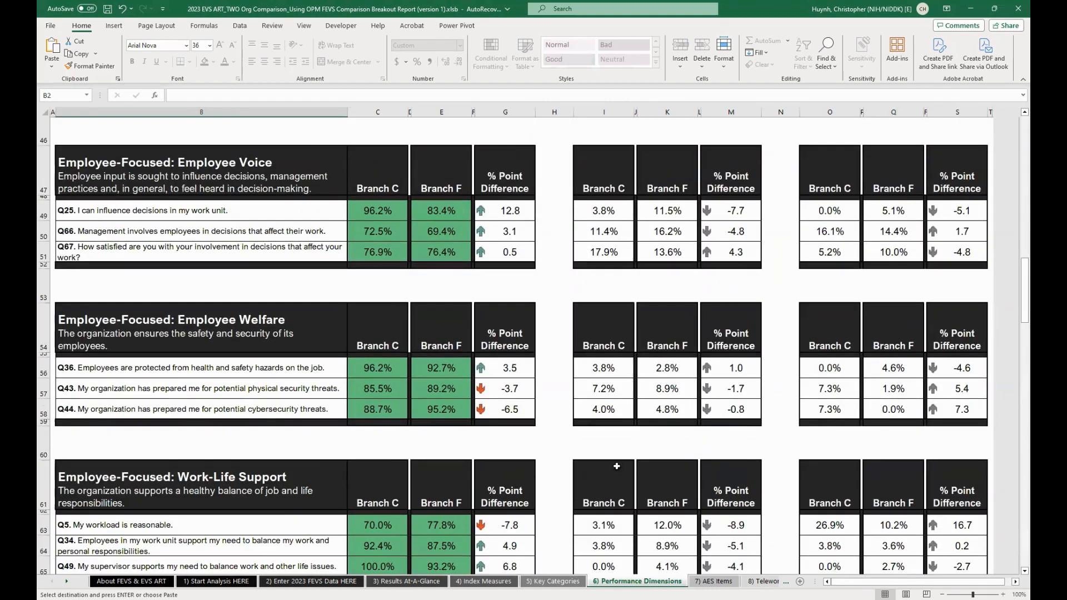
- Compare both branches' results on the AES Items sheet and the Q91 responses on the Telework_Remote Work sheet
left_click(711, 581)
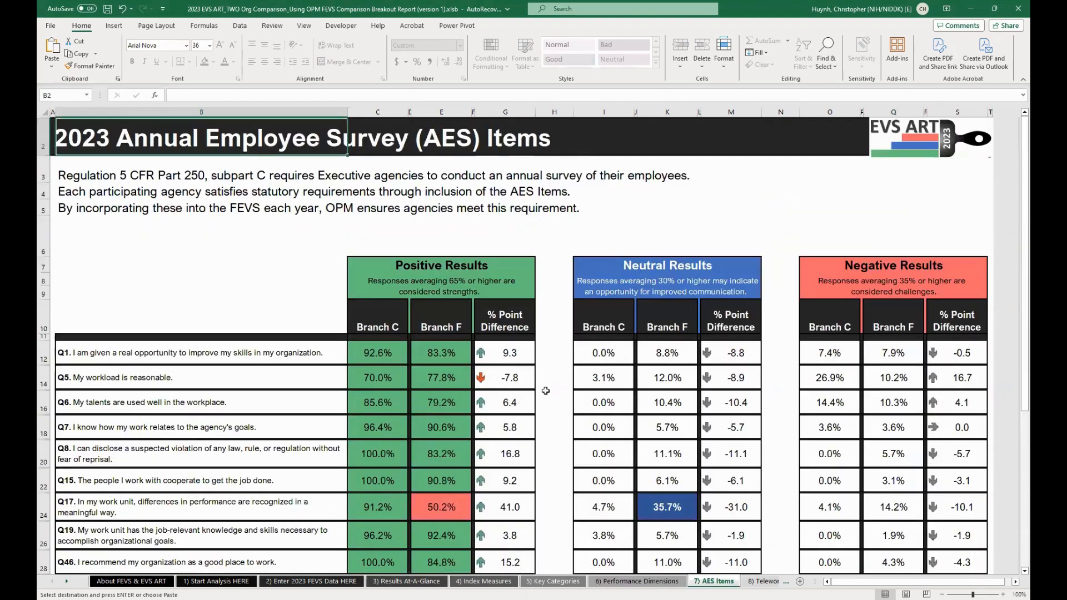
scroll(545, 391, "down", 2)
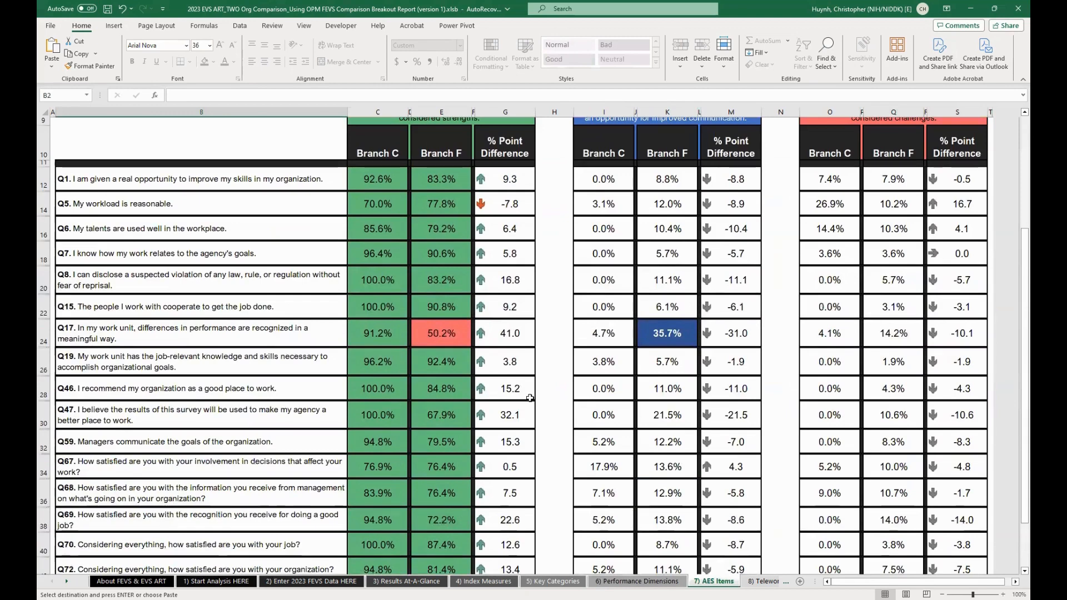
scroll(530, 398, "down", 1)
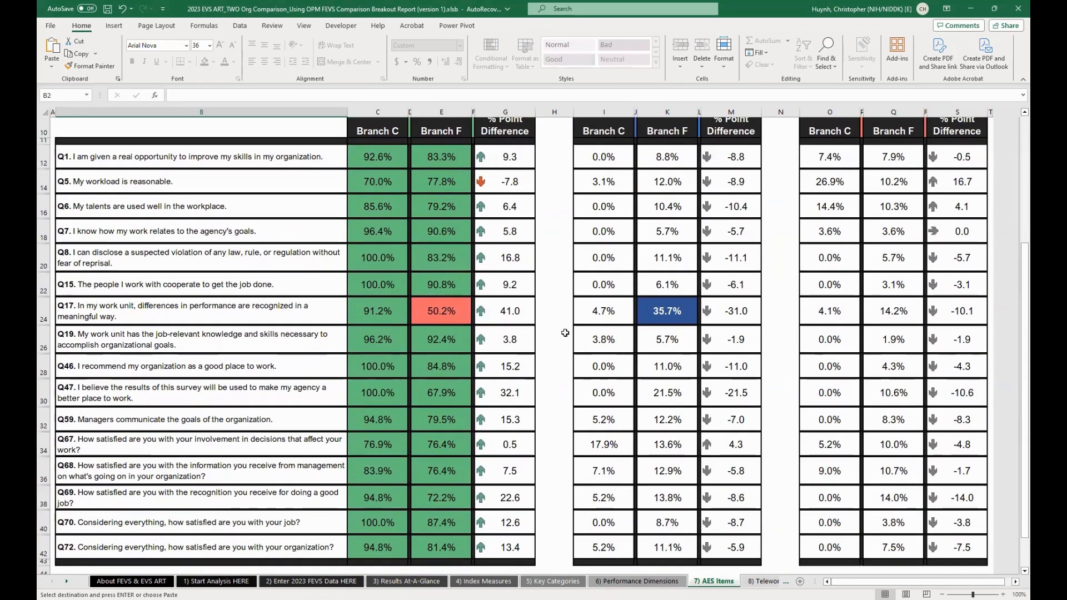
scroll(565, 333, "up", 1)
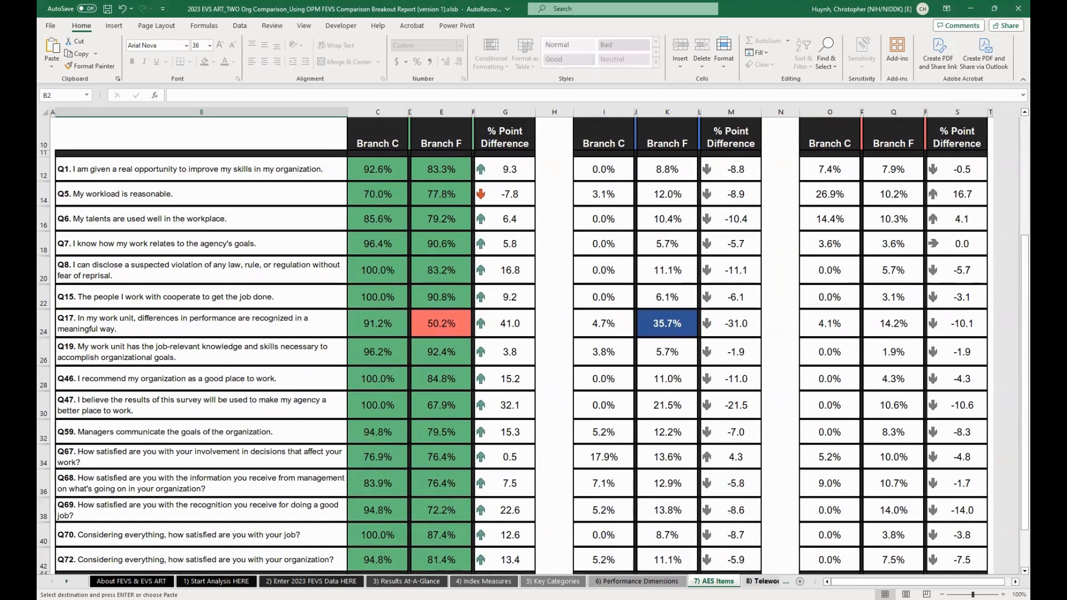
left_click(764, 582)
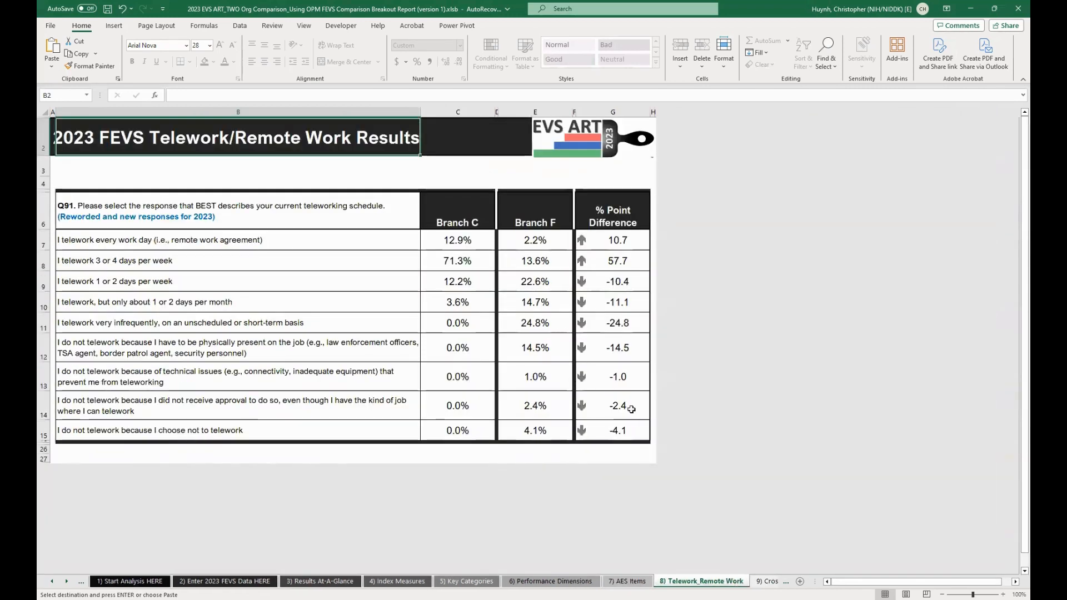
- Set the organization to display in the Cross-reference Tool sheet to Branch C
left_click(767, 582)
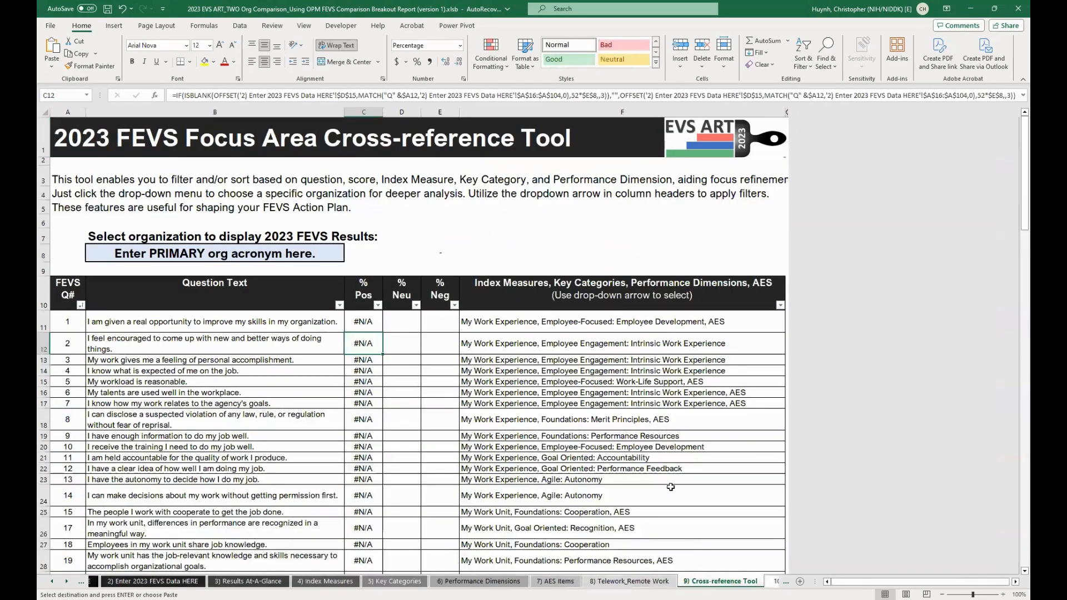
scroll(412, 360, "down", 1)
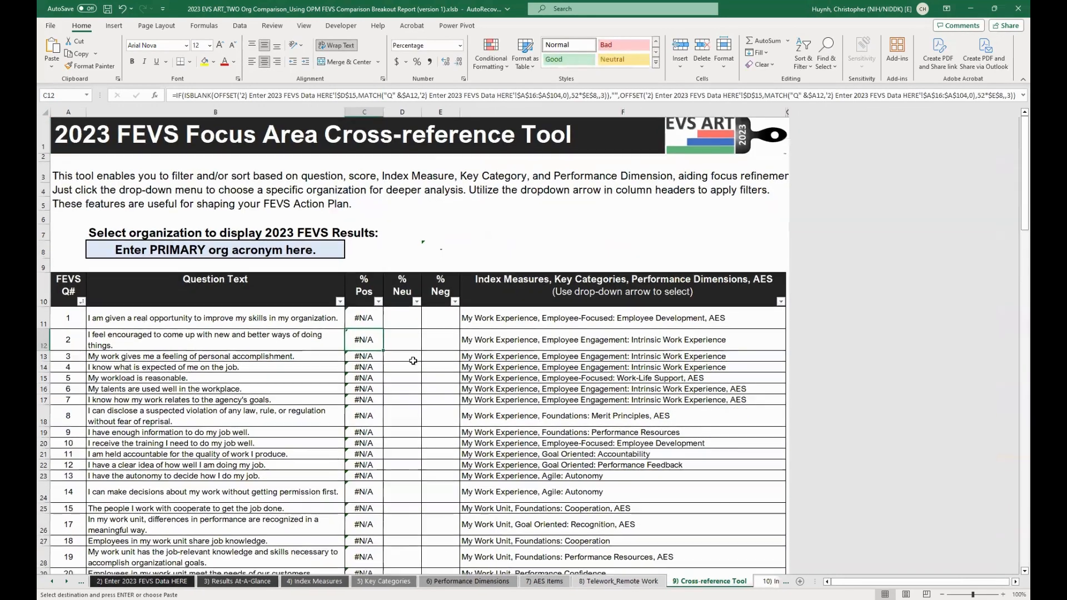
left_click(360, 319)
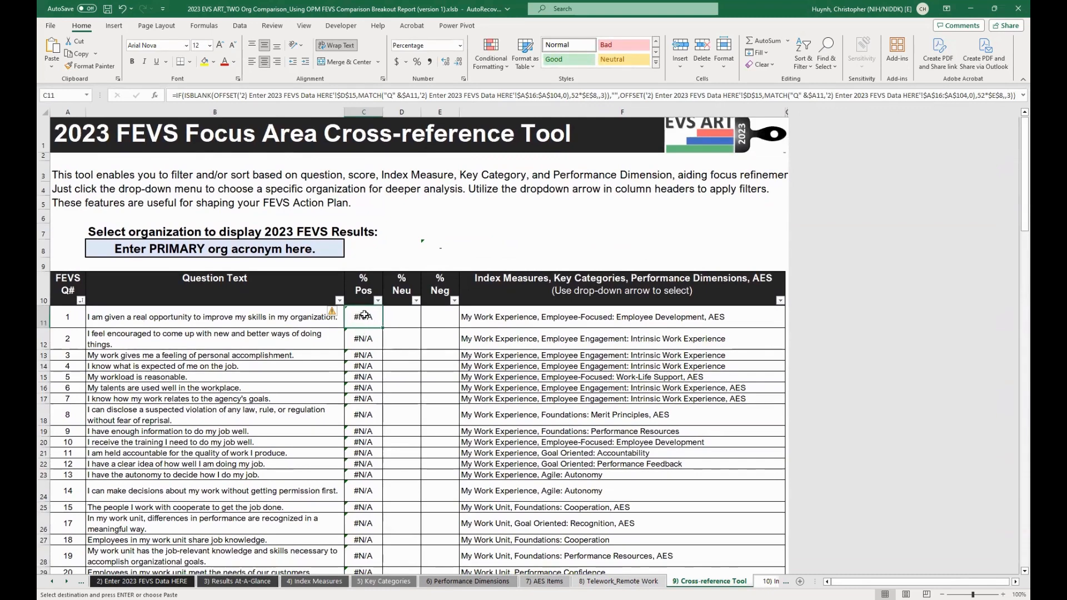
left_click(294, 242)
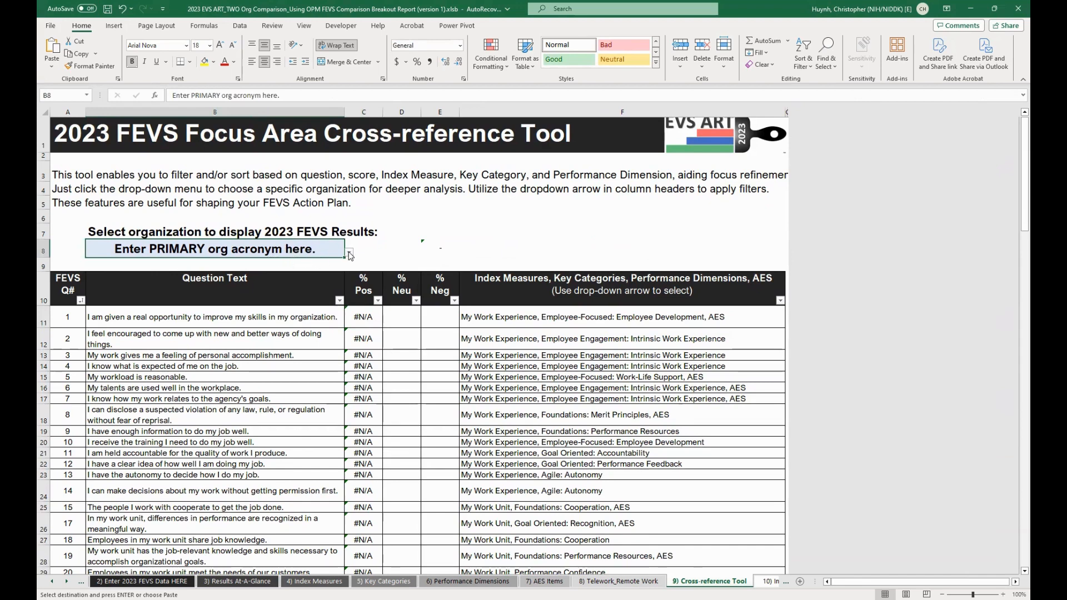
left_click(349, 253)
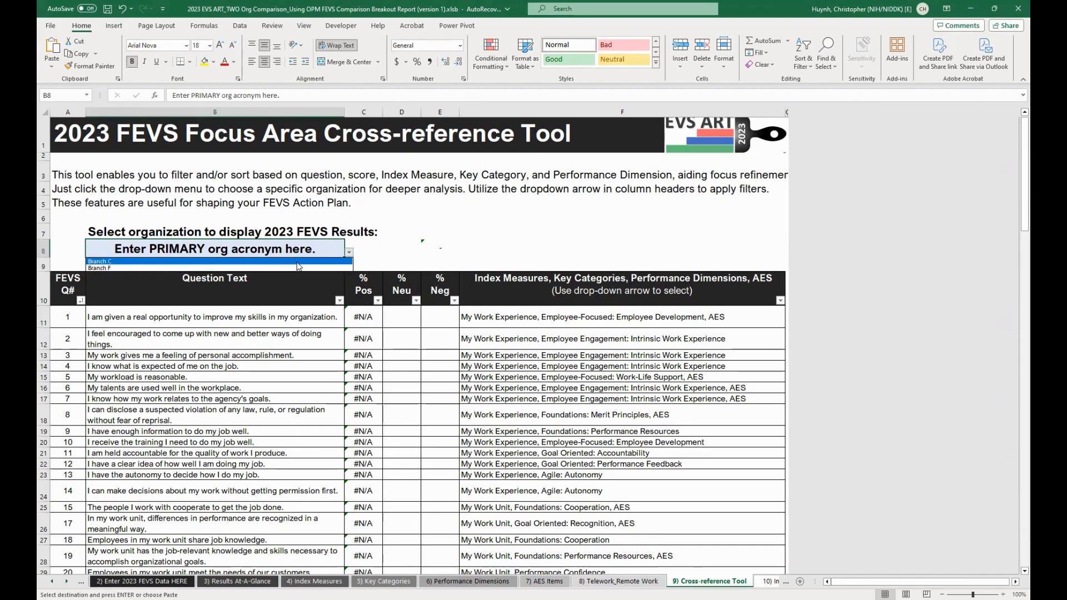
left_click(296, 261)
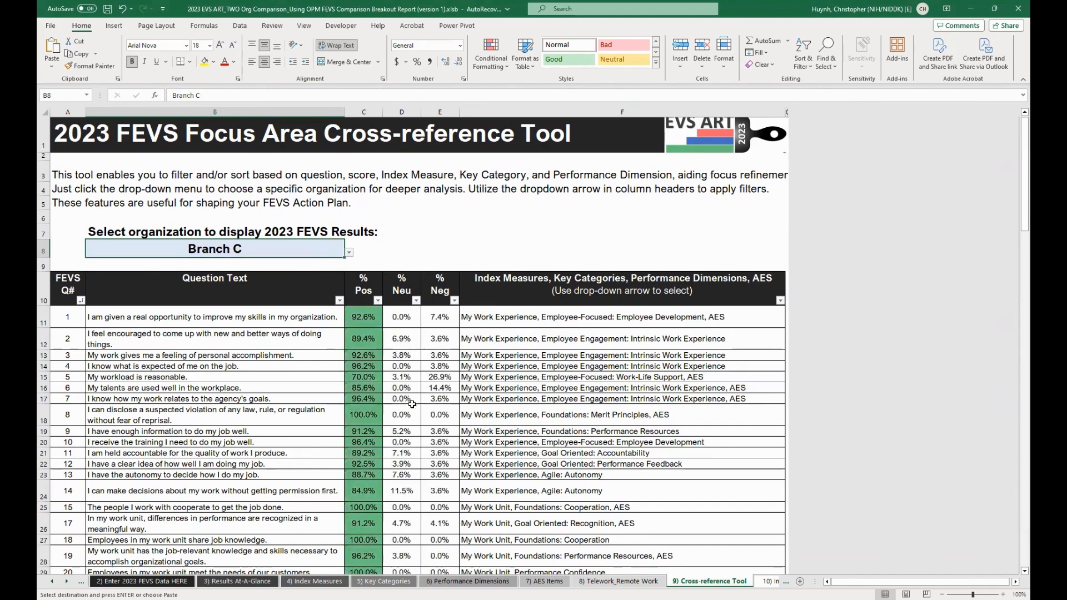
- Examine Branch C's cross-reference table, checking the question number's sort and filter options and the percentage and category column headers
scroll(412, 404, "down", 4)
scroll(452, 424, "up", 3)
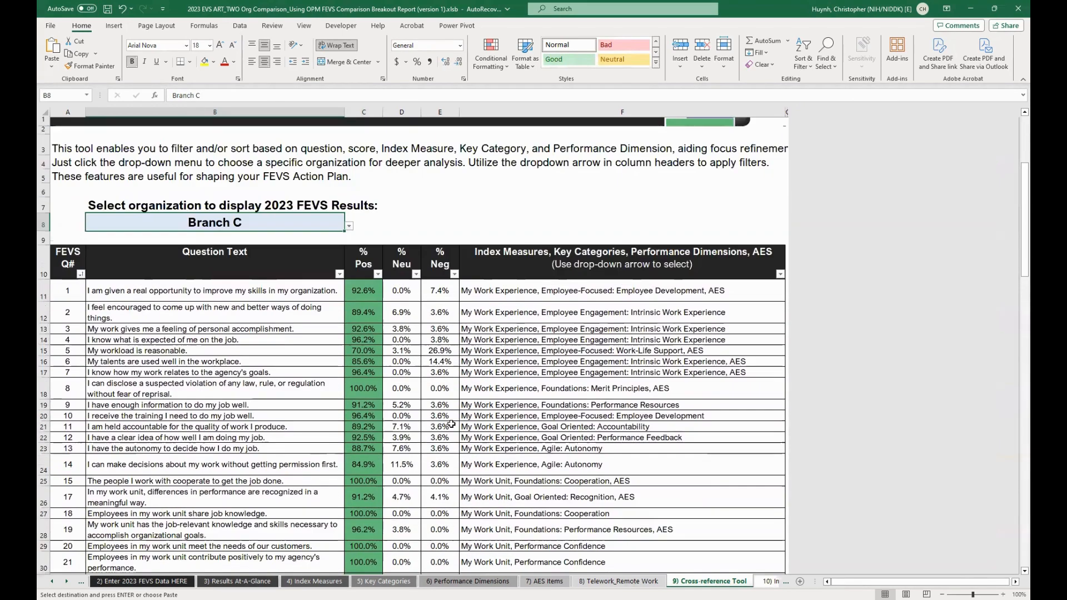
left_click(81, 274)
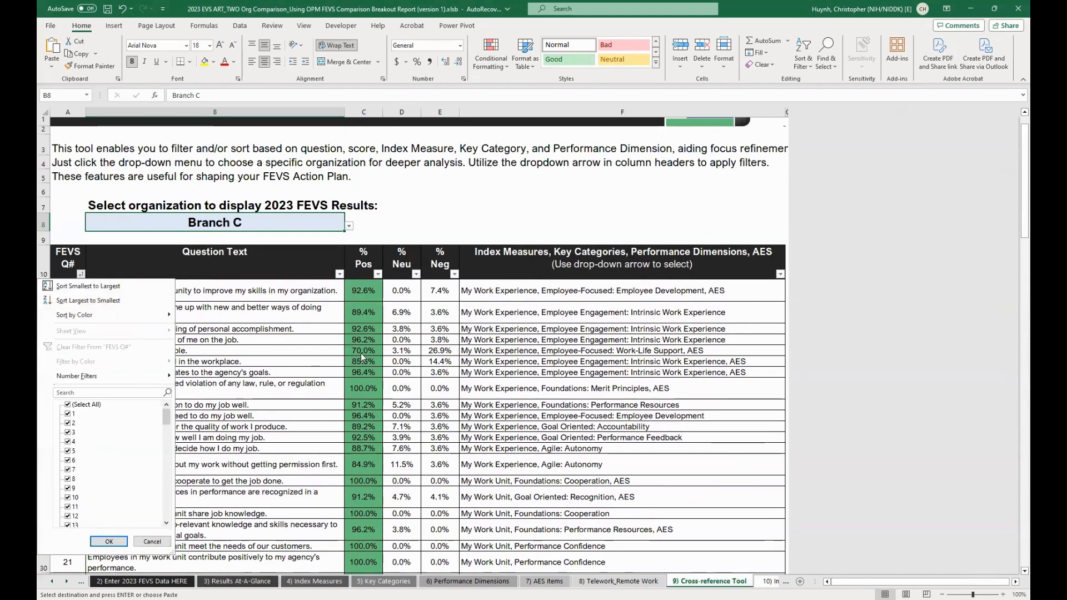
left_click(369, 260)
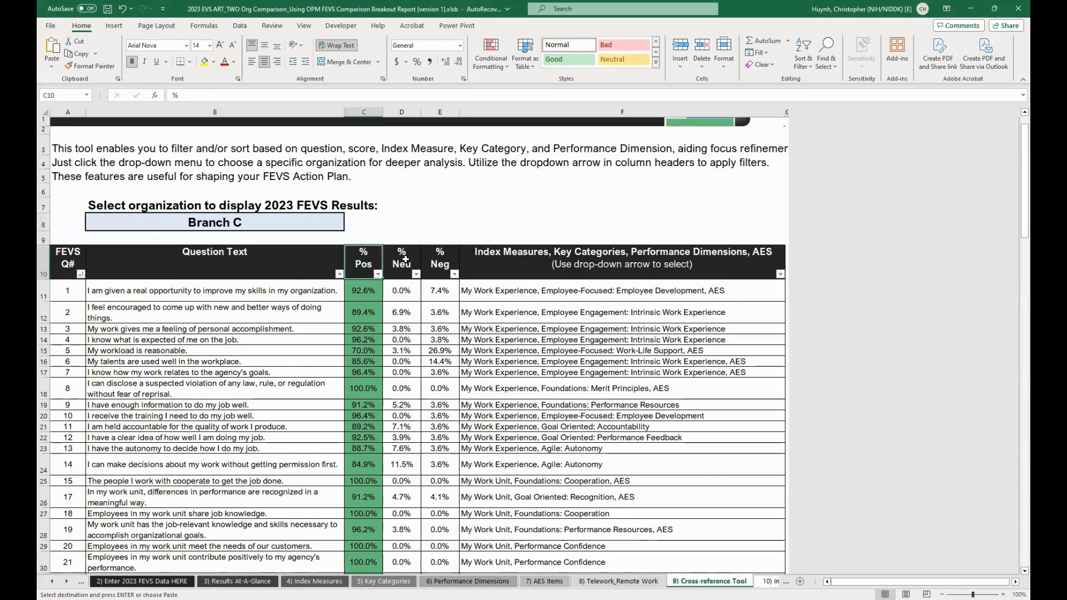
left_click(438, 261)
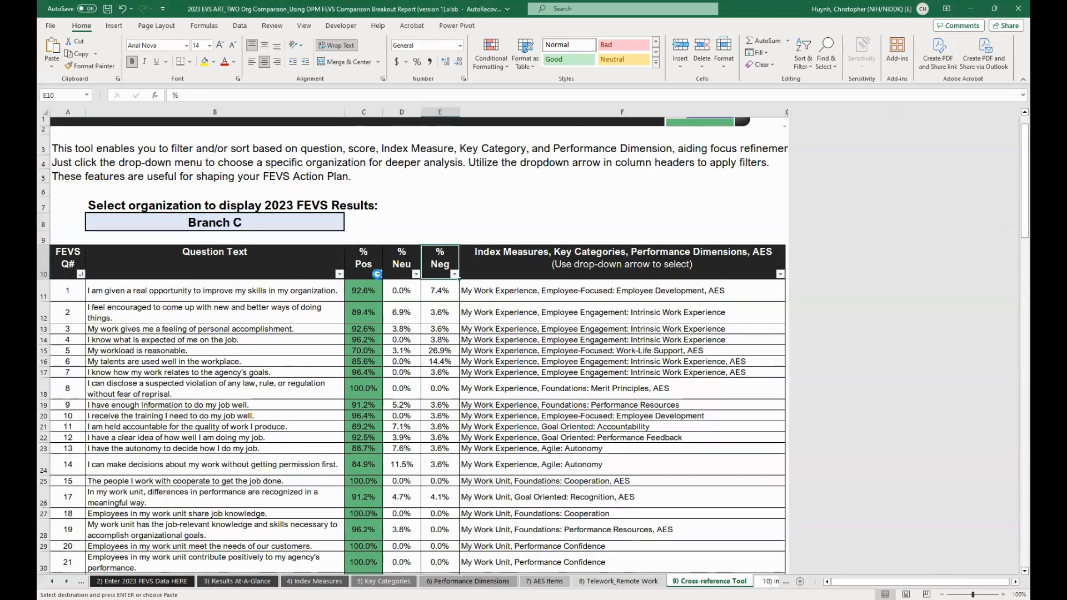
left_click(413, 268)
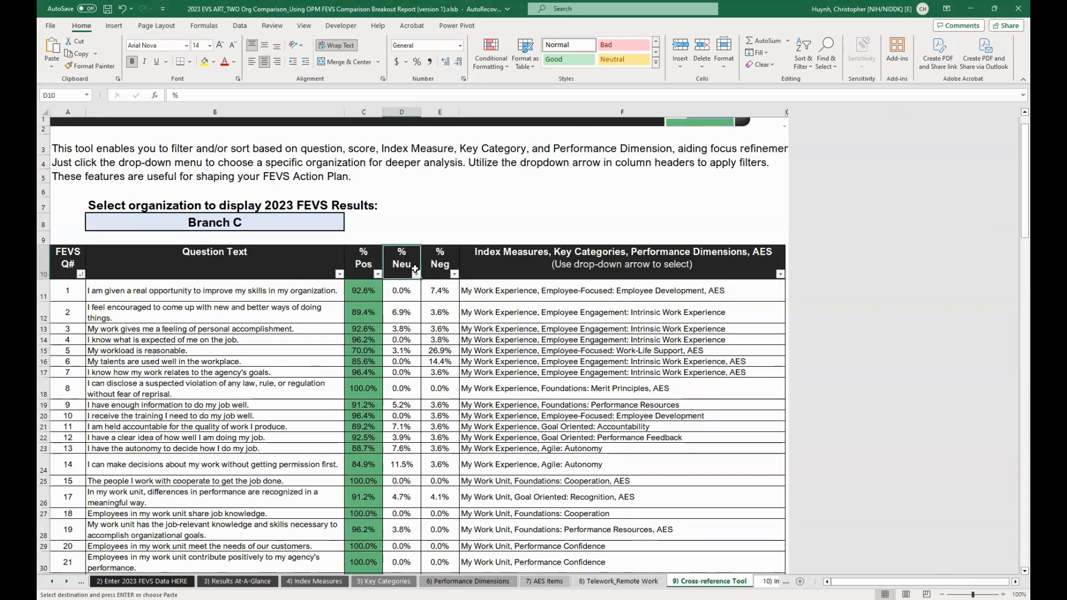
left_click(587, 267)
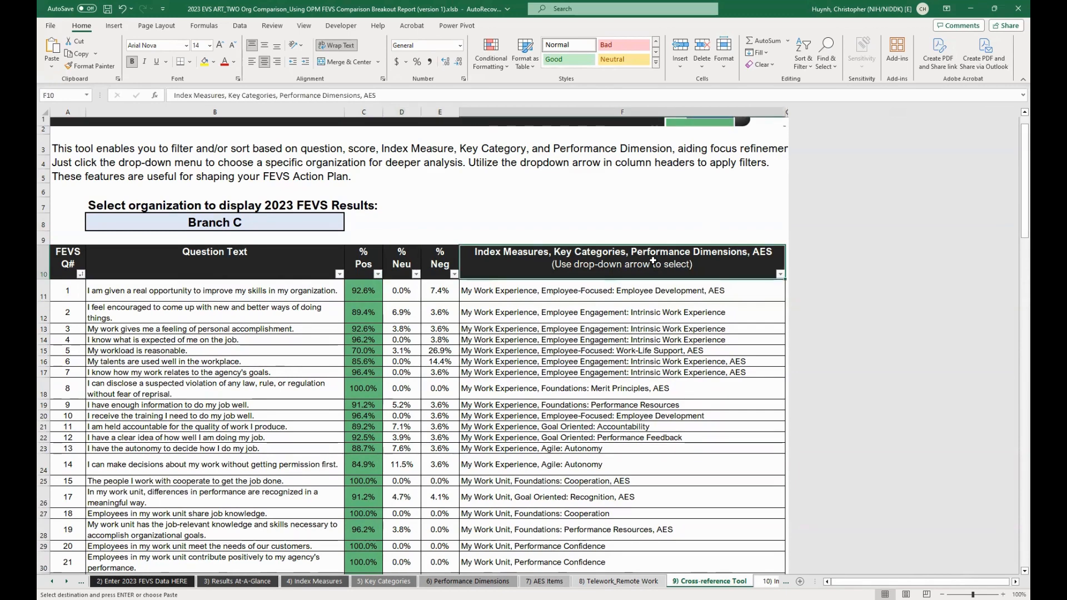
- Look through the filter choices of the Index Measures, Key Categories, Performance Dimensions, AES column without applying a filter
left_click(780, 274)
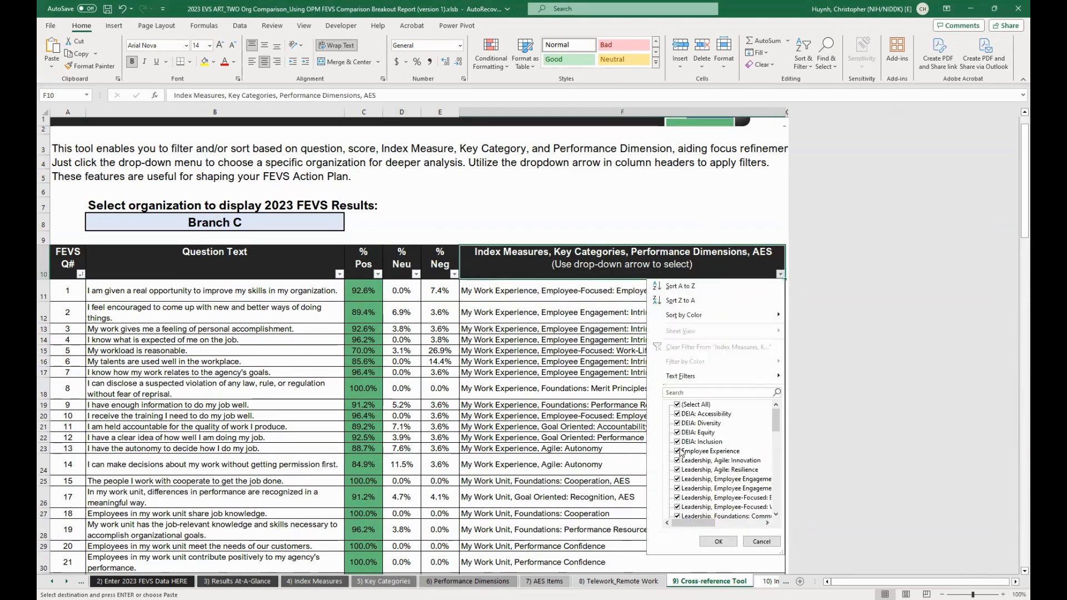
left_click(683, 409)
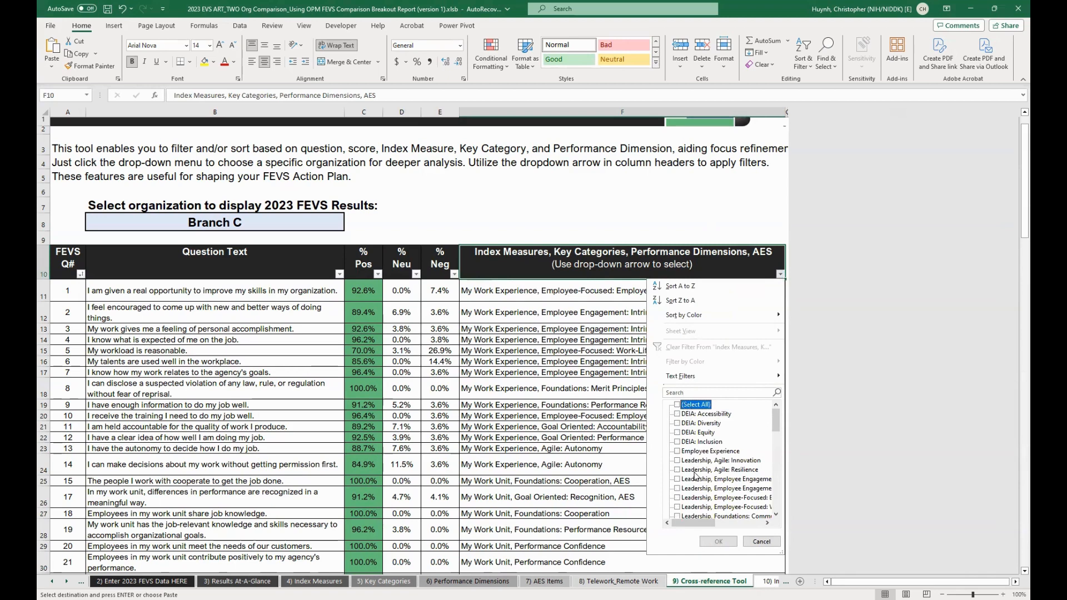
scroll(695, 476, "down", 3)
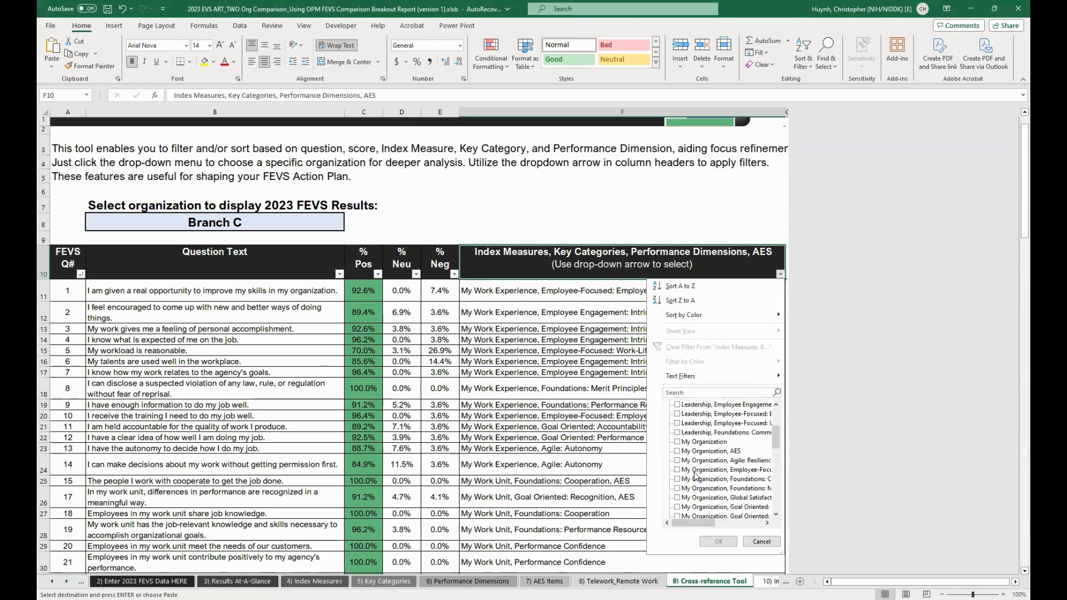
left_click(578, 448)
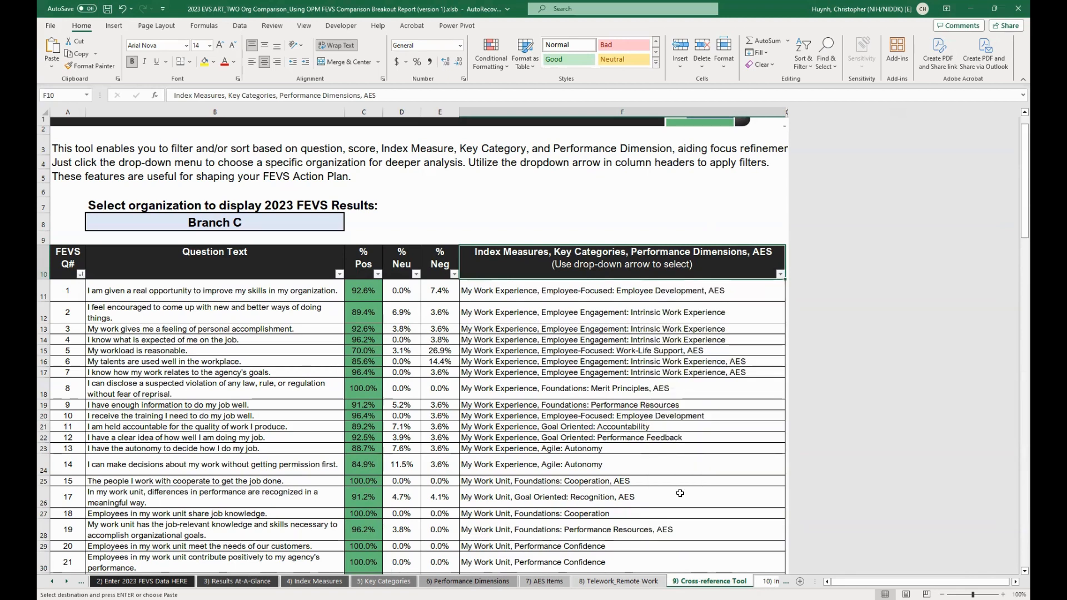
- On the Interactive Action Plan sheet, set the first row's organization to Branch C and its question number to 6
left_click(771, 580)
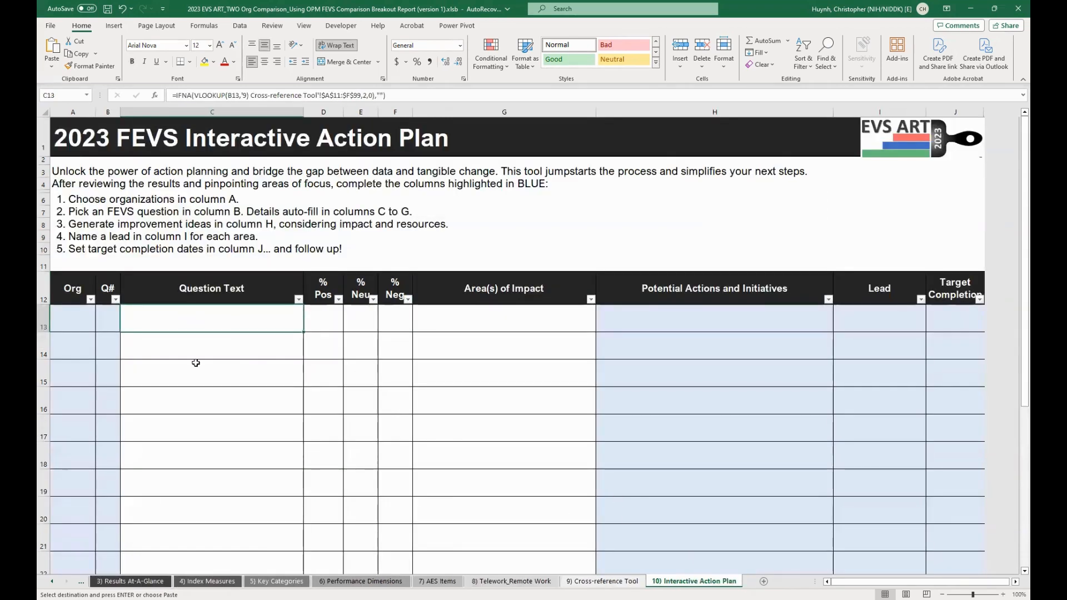
left_click(79, 319)
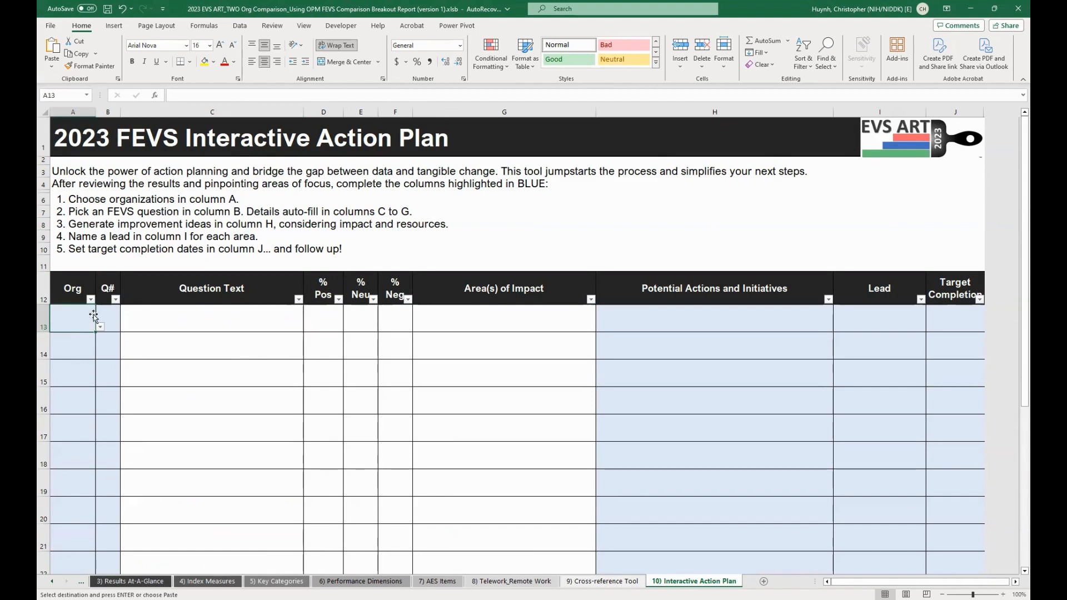
left_click(101, 329)
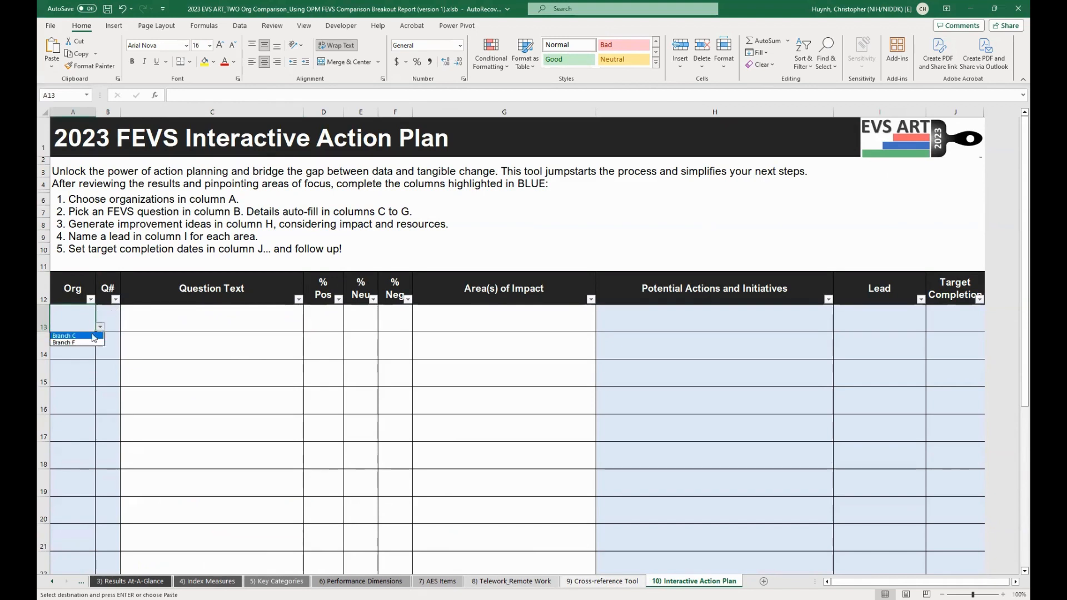
left_click(70, 336)
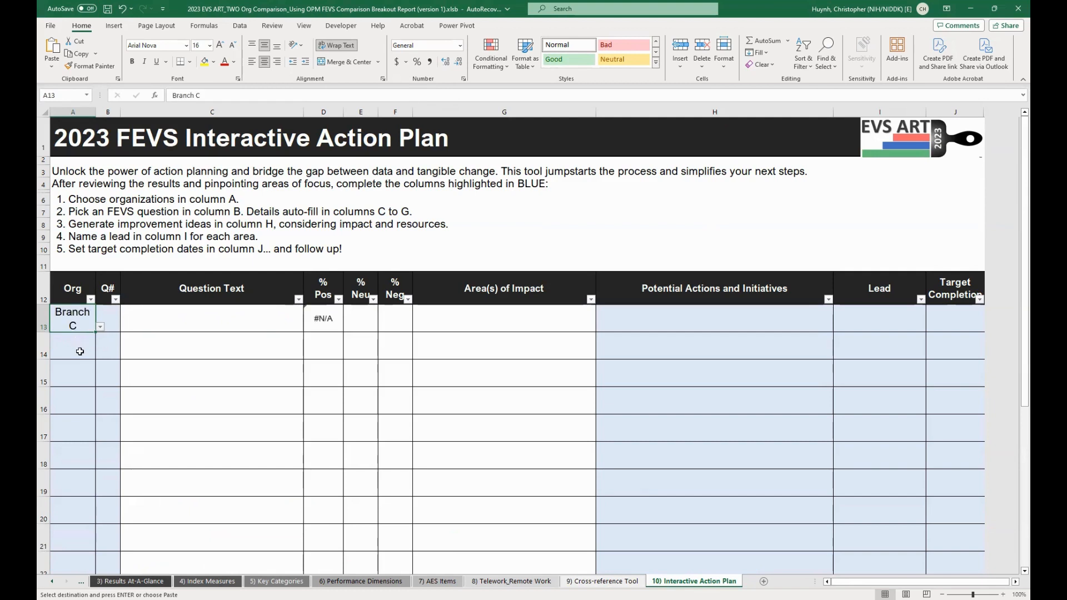
left_click(116, 314)
left_click(125, 327)
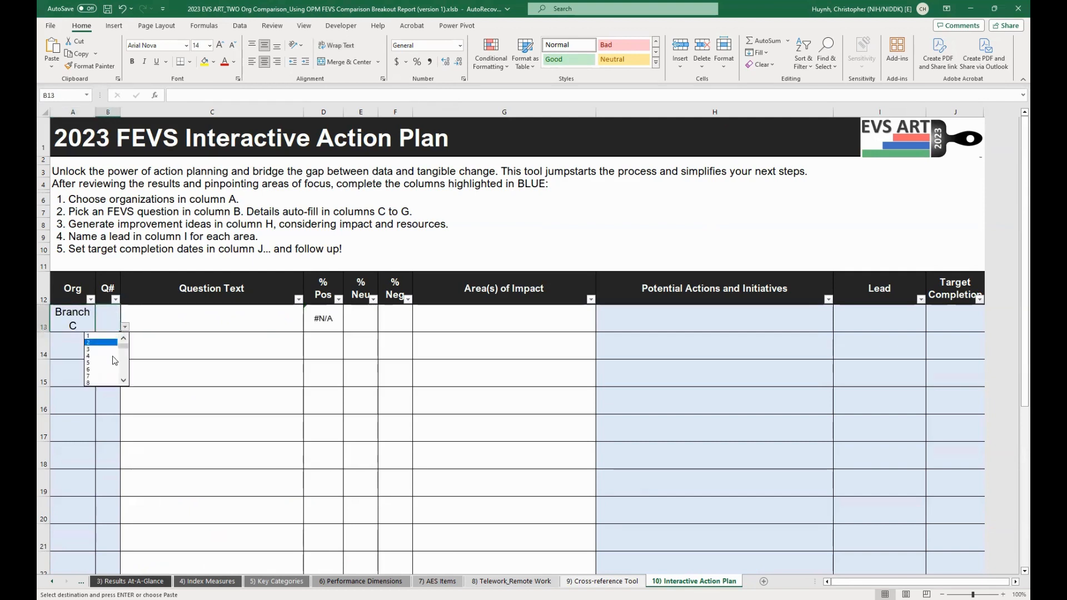
key("Return")
- Review the first action plan row's auto-filled question details and its blank cells for potential actions, lead and target completion
left_click_drag(274, 319, 589, 323)
left_click(666, 323)
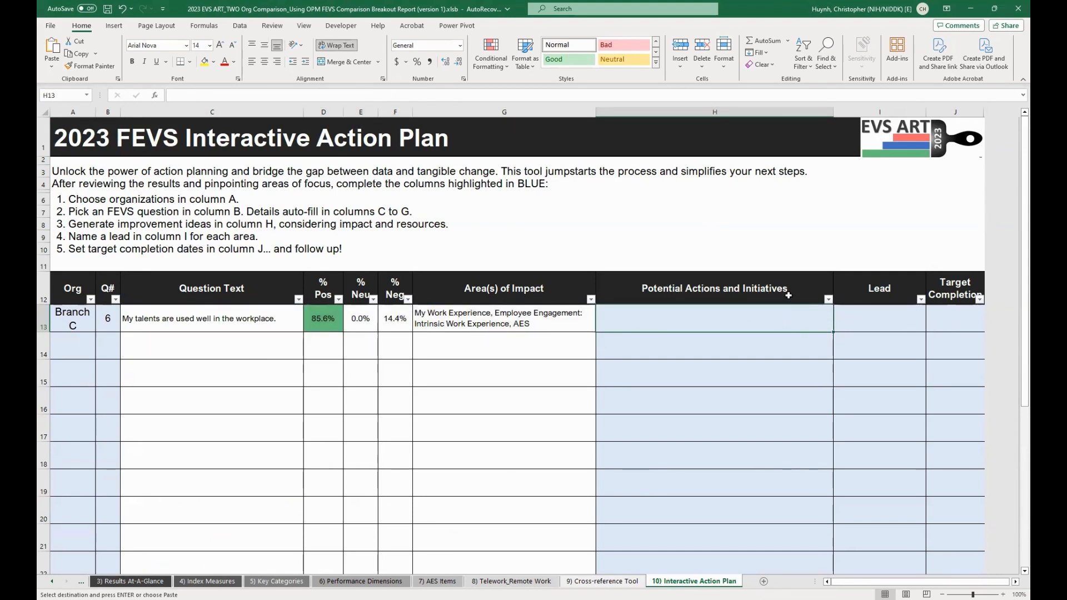
left_click(894, 321)
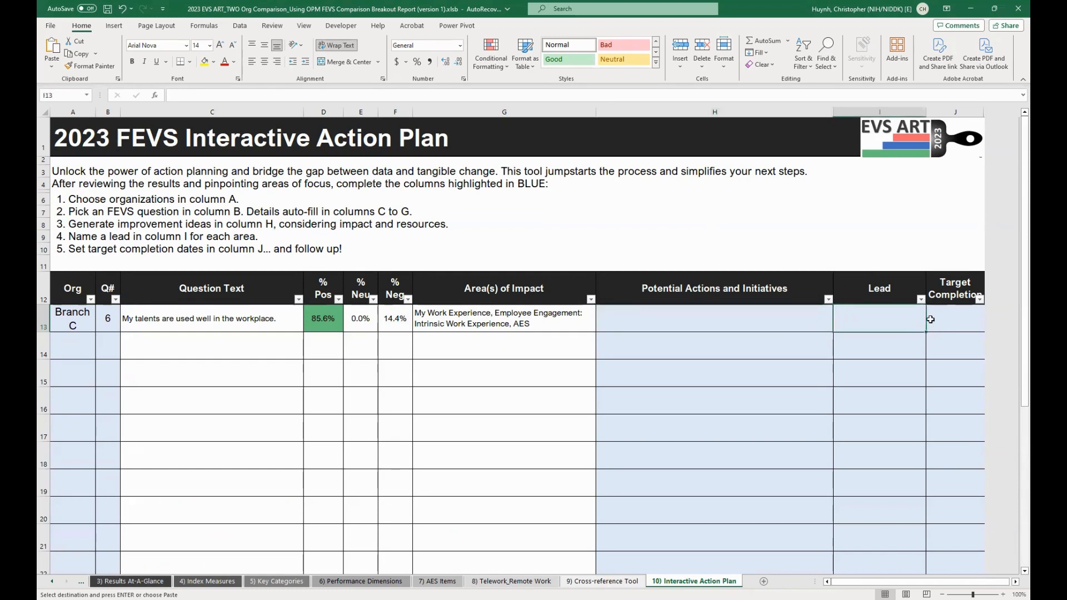
left_click_drag(947, 316, 948, 402)
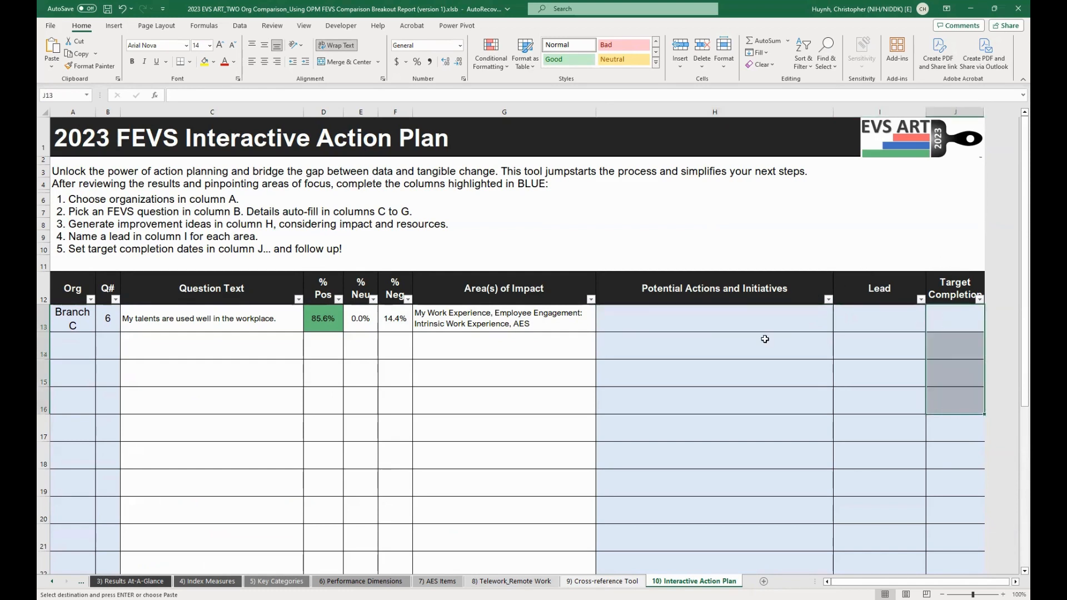
left_click_drag(800, 312, 956, 320)
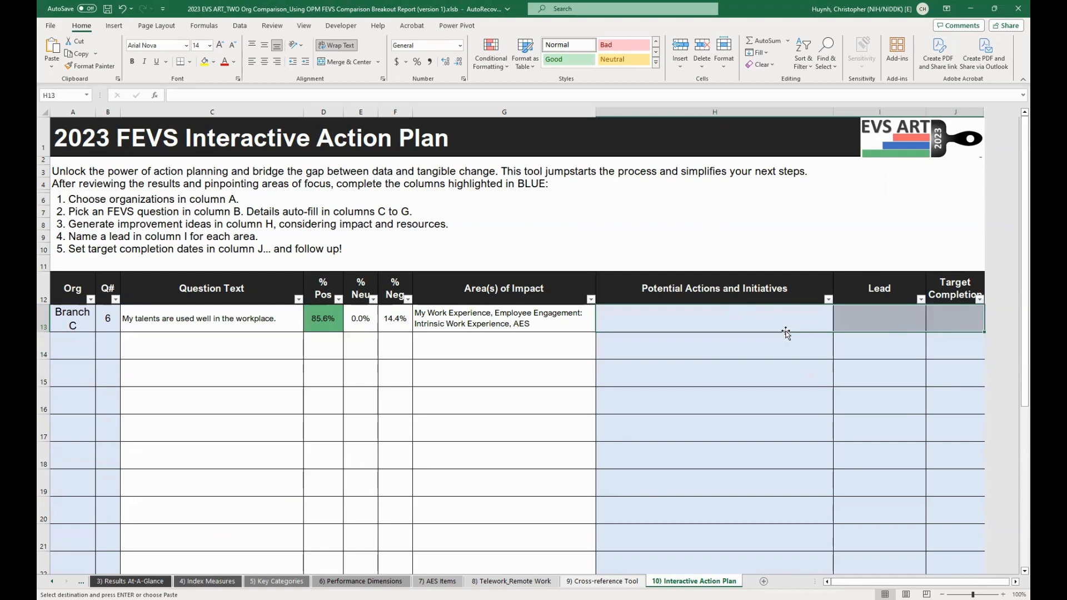
left_click_drag(71, 321, 392, 325)
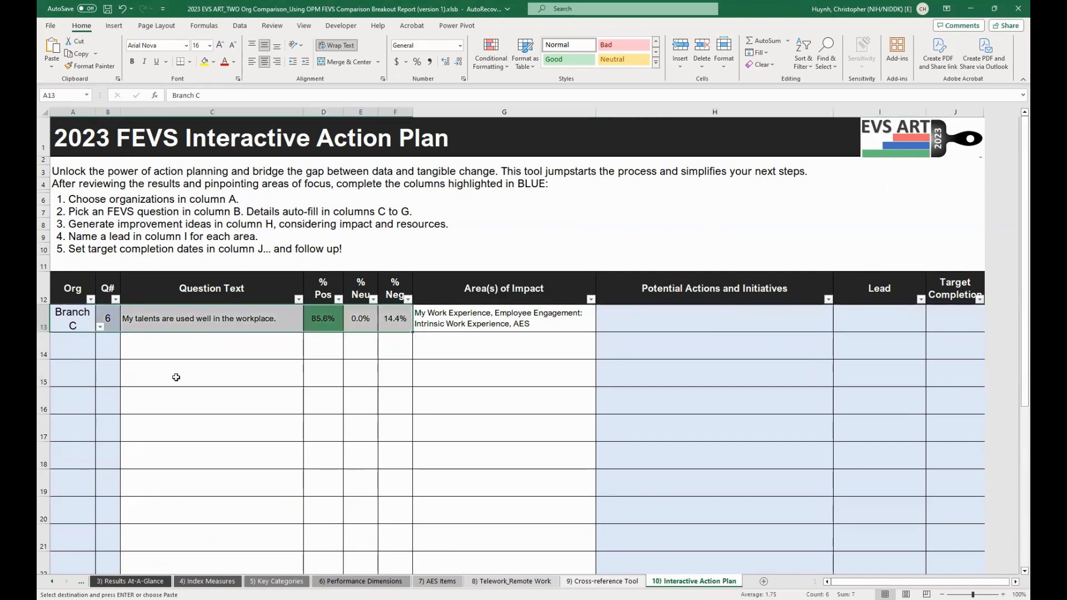
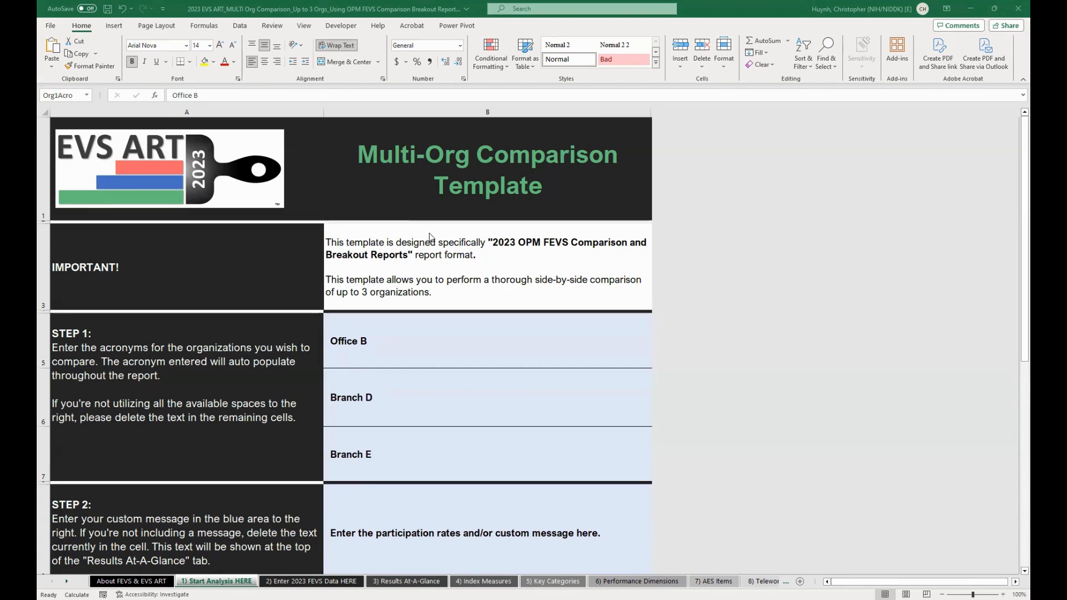
- In the multi-org comparison workbook, review the Start Analysis sheet's organization acronyms, custom message cell and instructions for copying the data
left_click(354, 349)
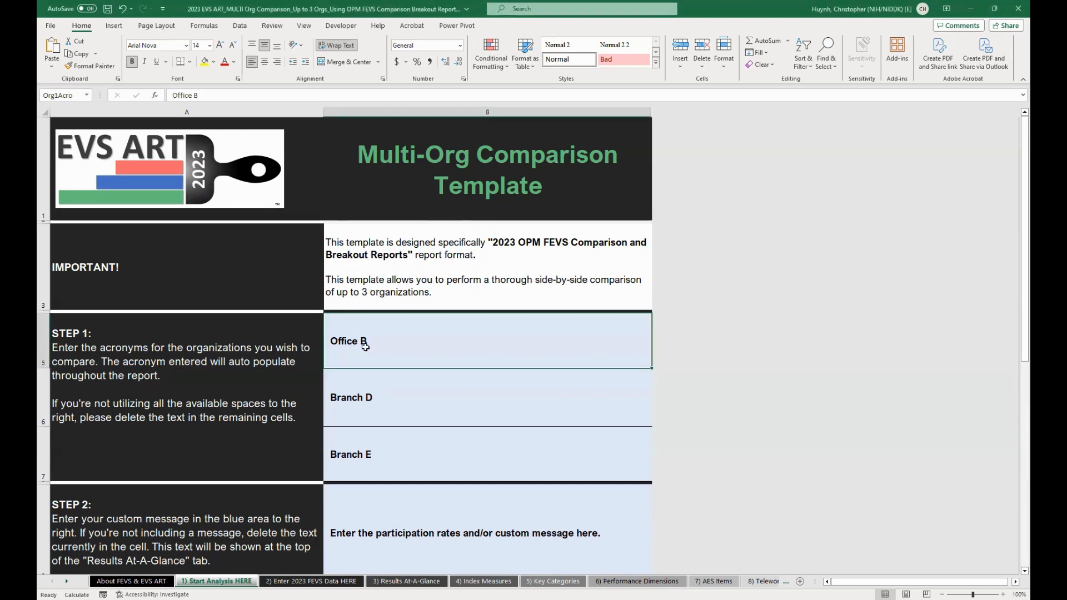
left_click(383, 395)
scroll(396, 405, "down", 1)
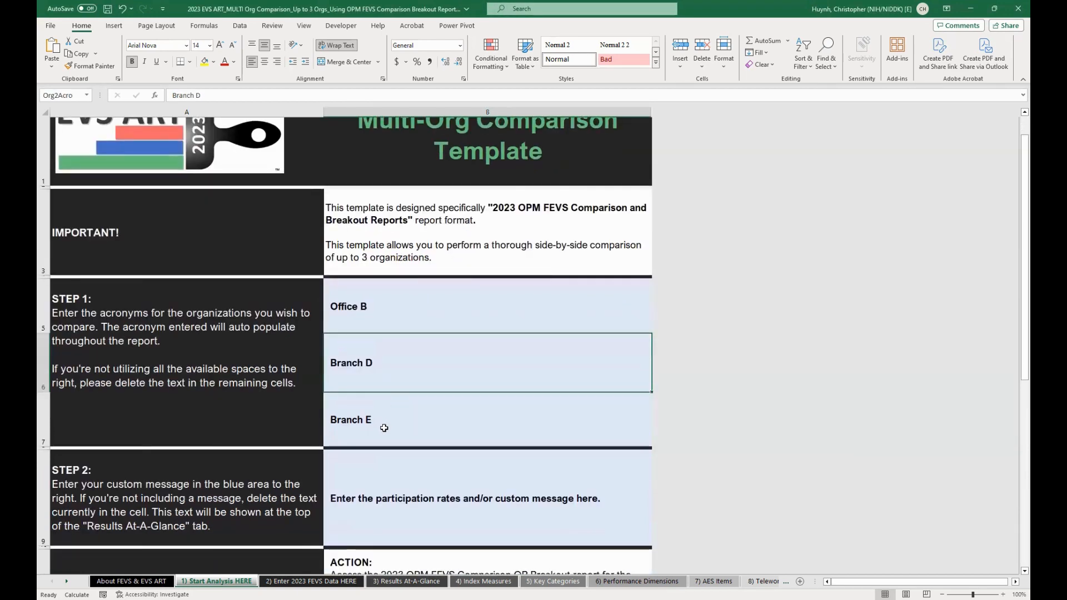
left_click(394, 415)
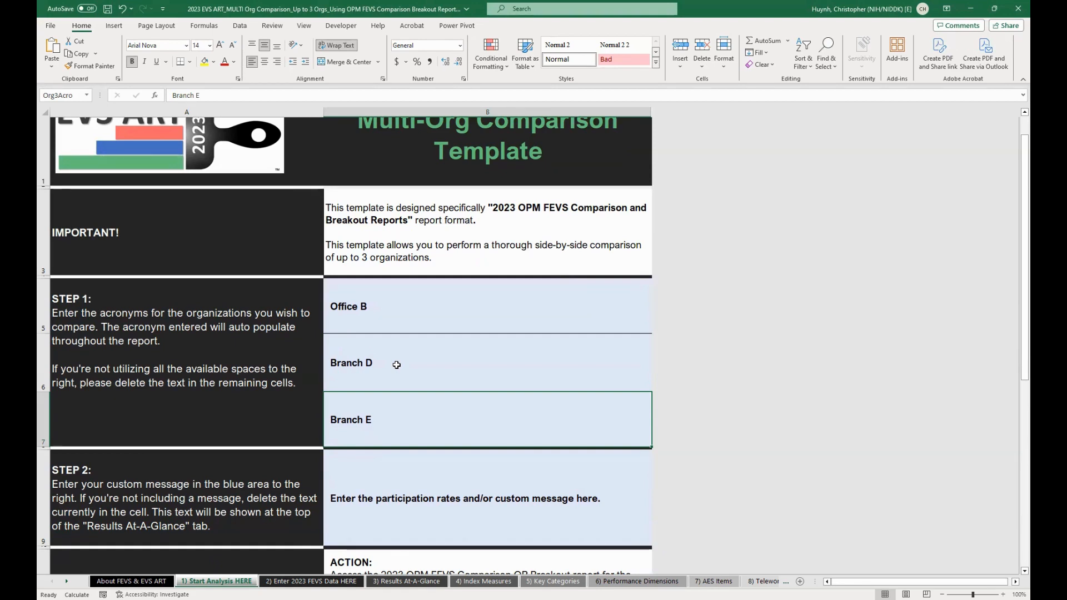
scroll(396, 365, "down", 1)
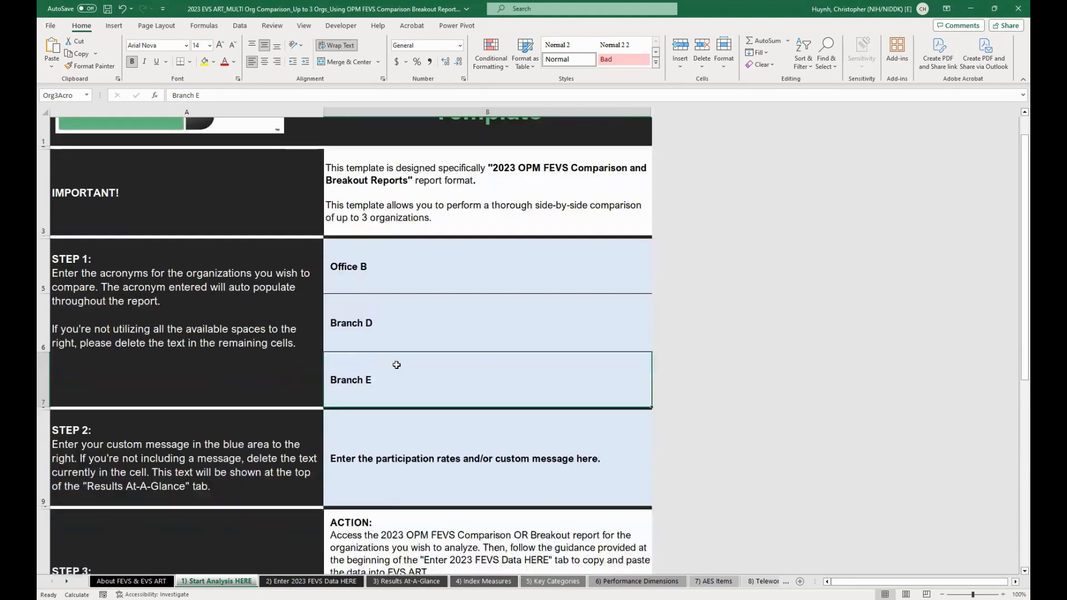
left_click(223, 447)
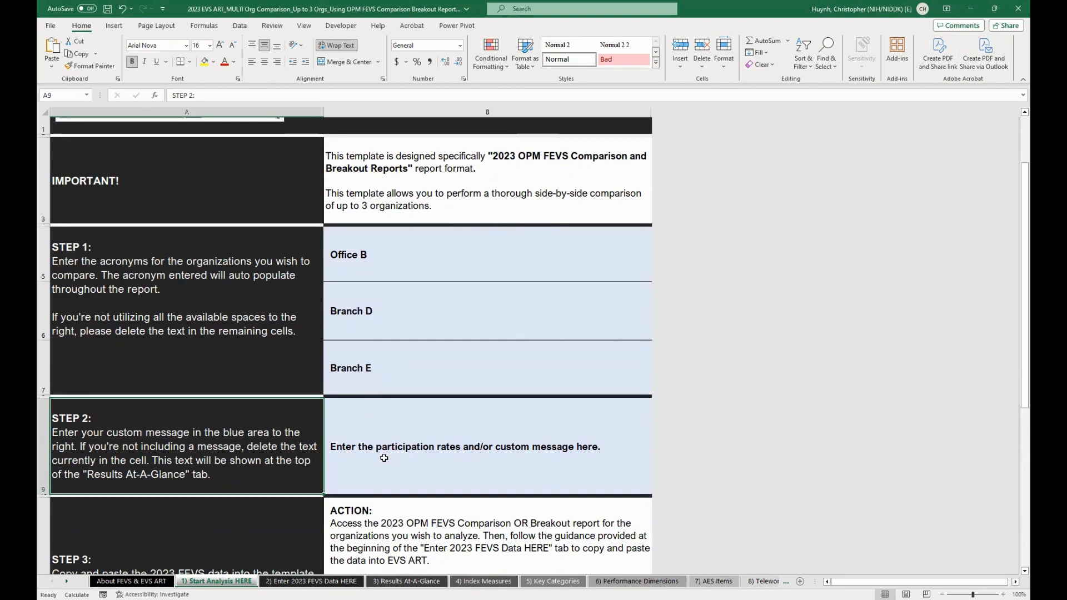
scroll(384, 457, "down", 2)
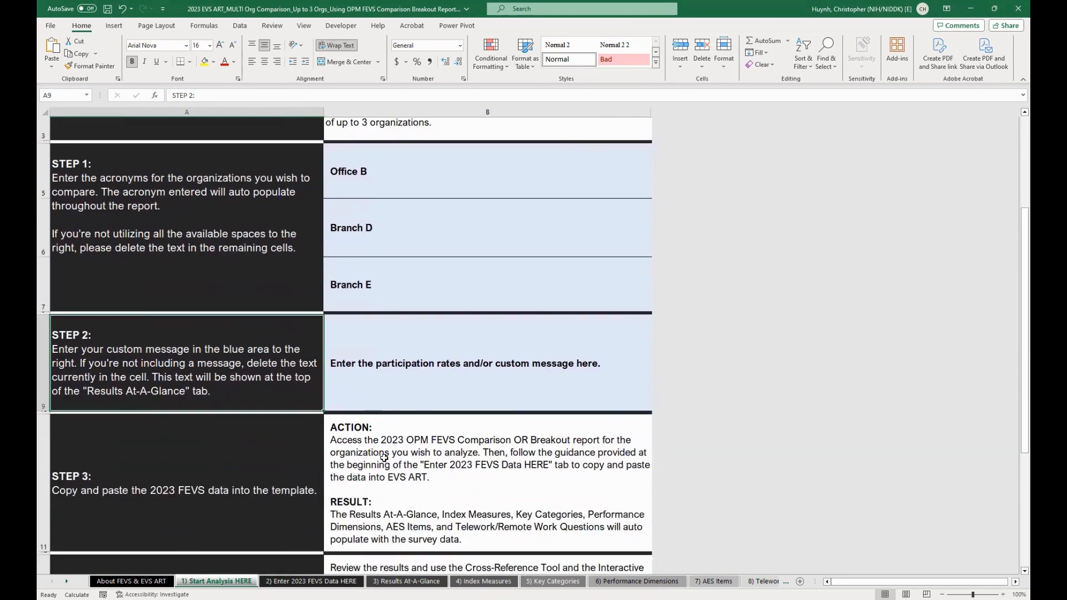
scroll(393, 476, "down", 1)
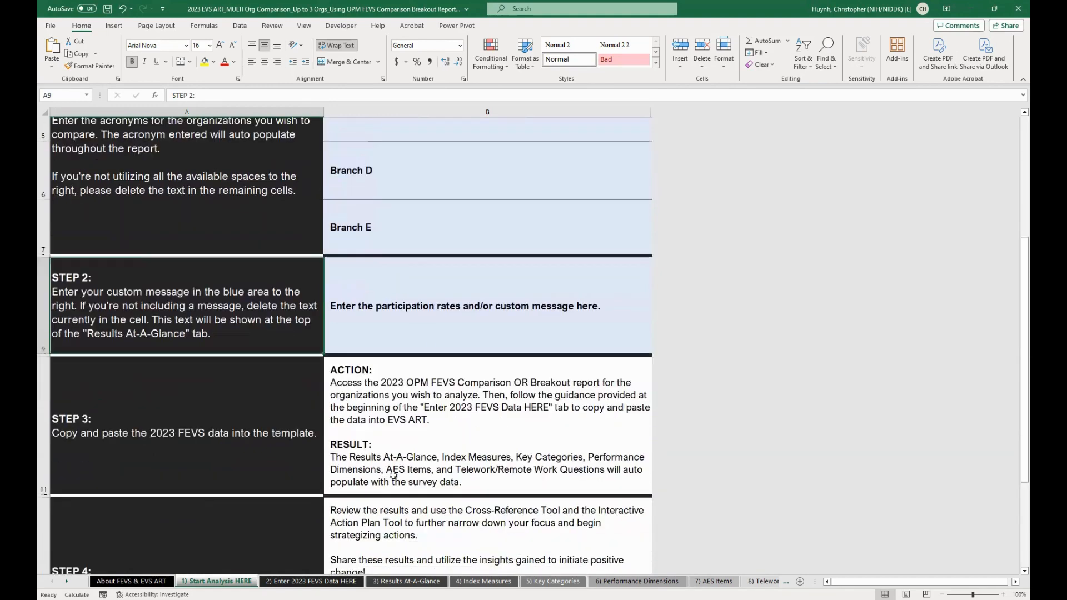
left_click(289, 454)
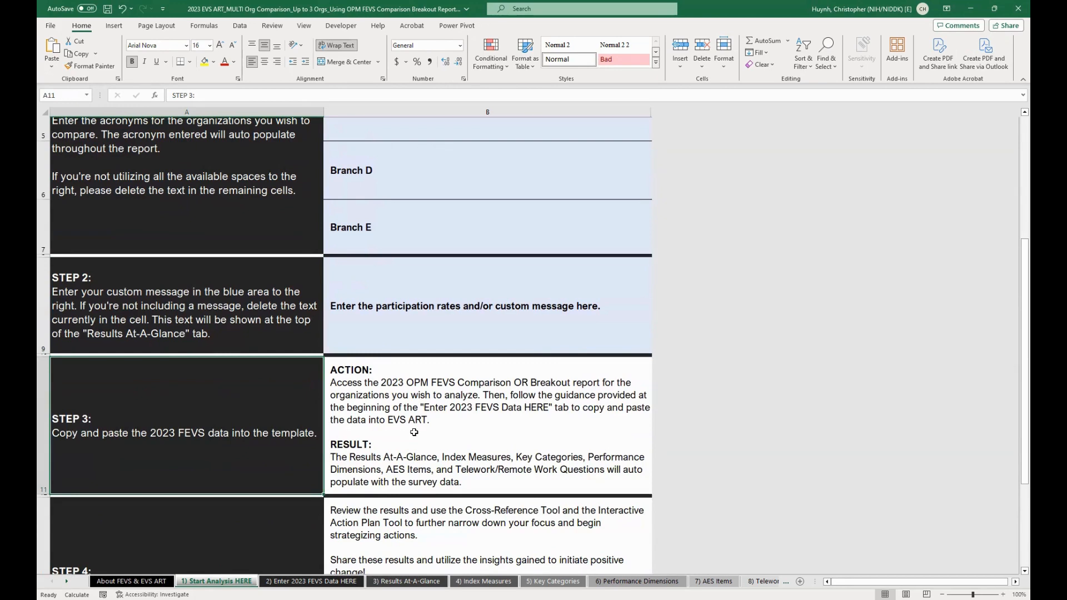
scroll(412, 308, "up", 1)
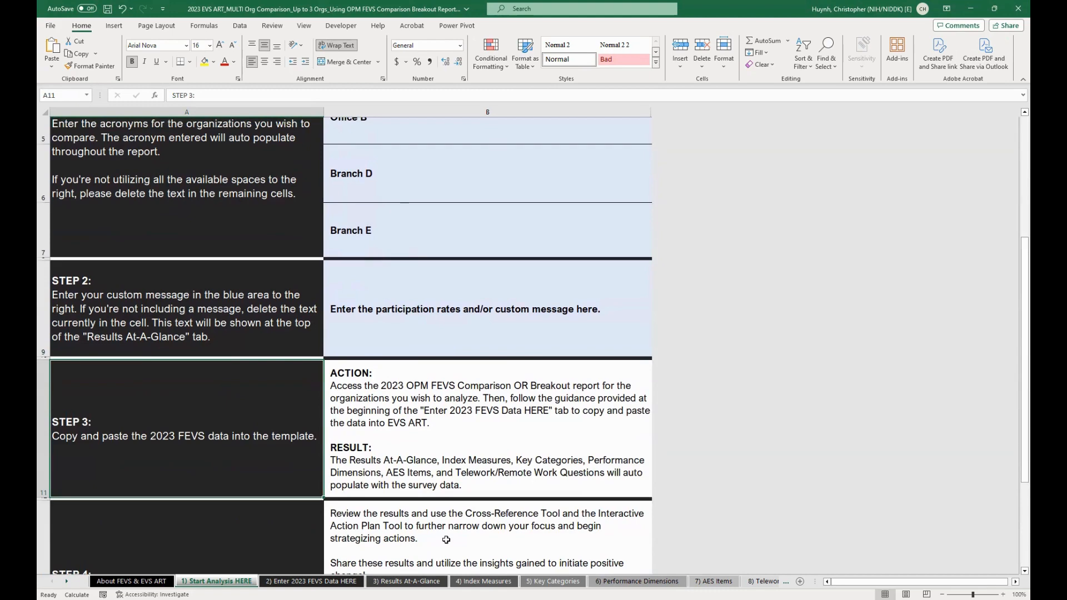
- Examine the Core Items, Performance and Telework paste sections for Office B on the Enter 2023 FEVS Data HERE sheet
left_click(311, 581)
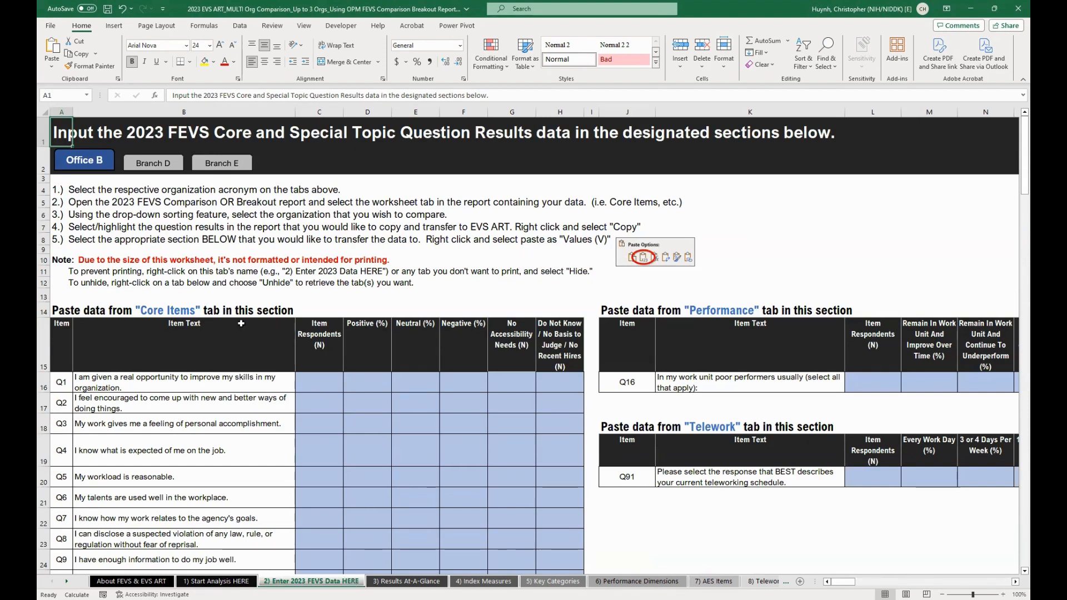
left_click(322, 386)
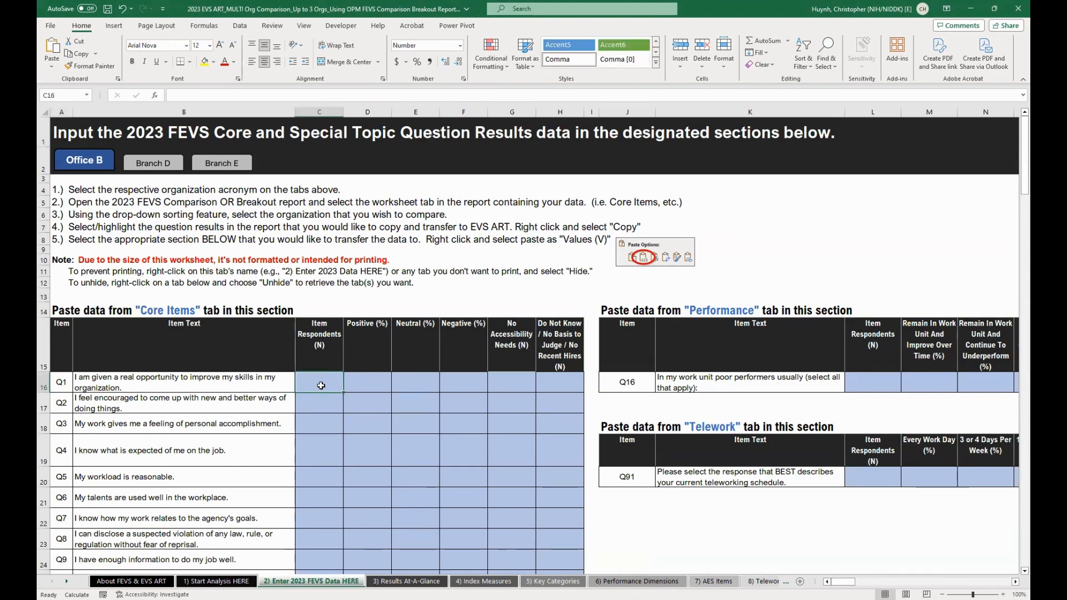
left_click(188, 319)
left_click(733, 312)
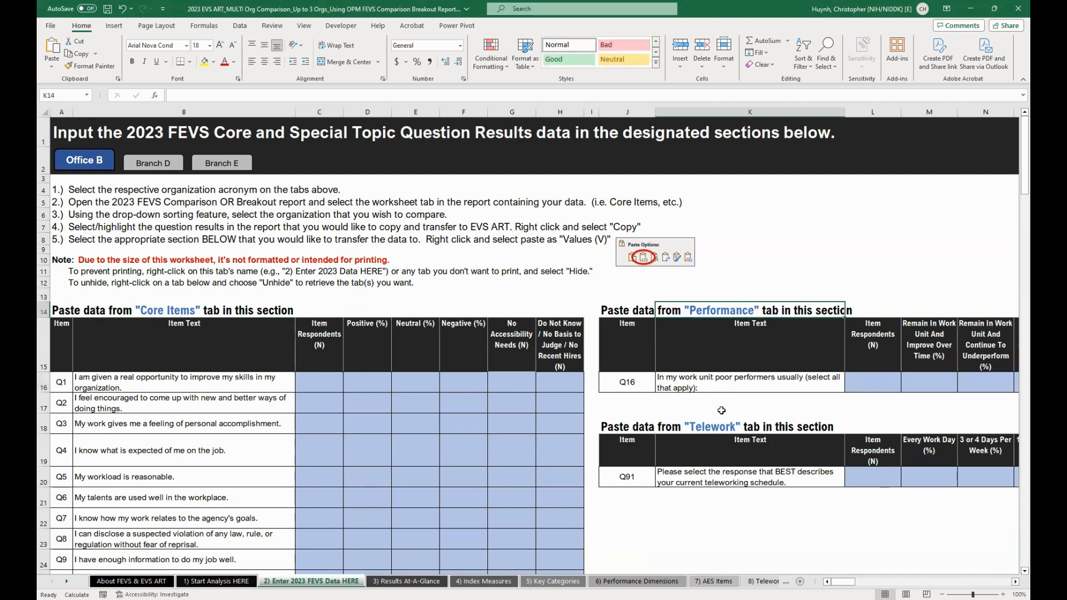
left_click(724, 423)
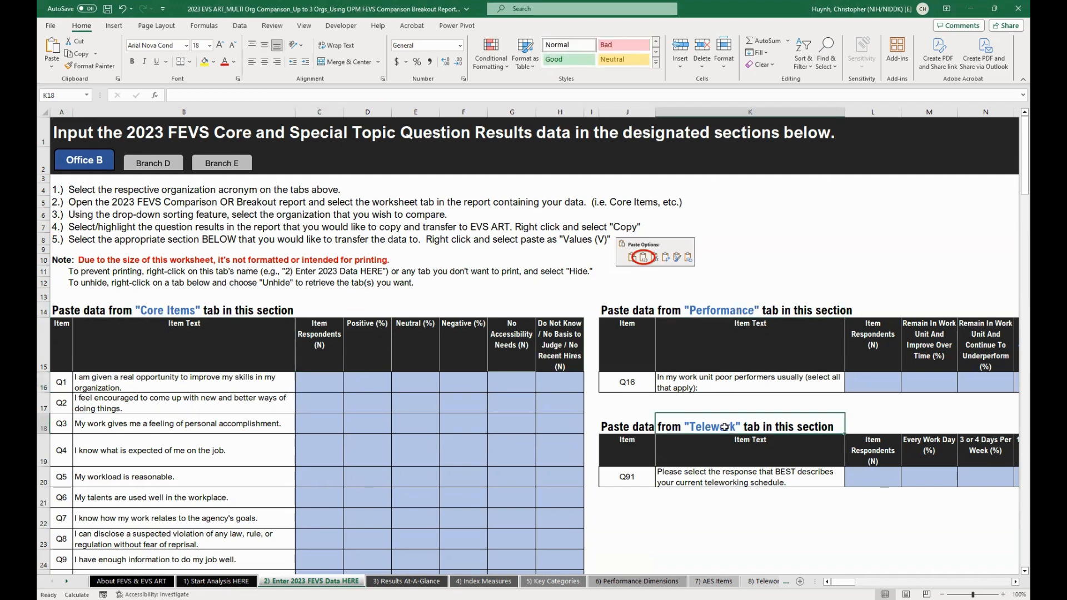
left_click(334, 386)
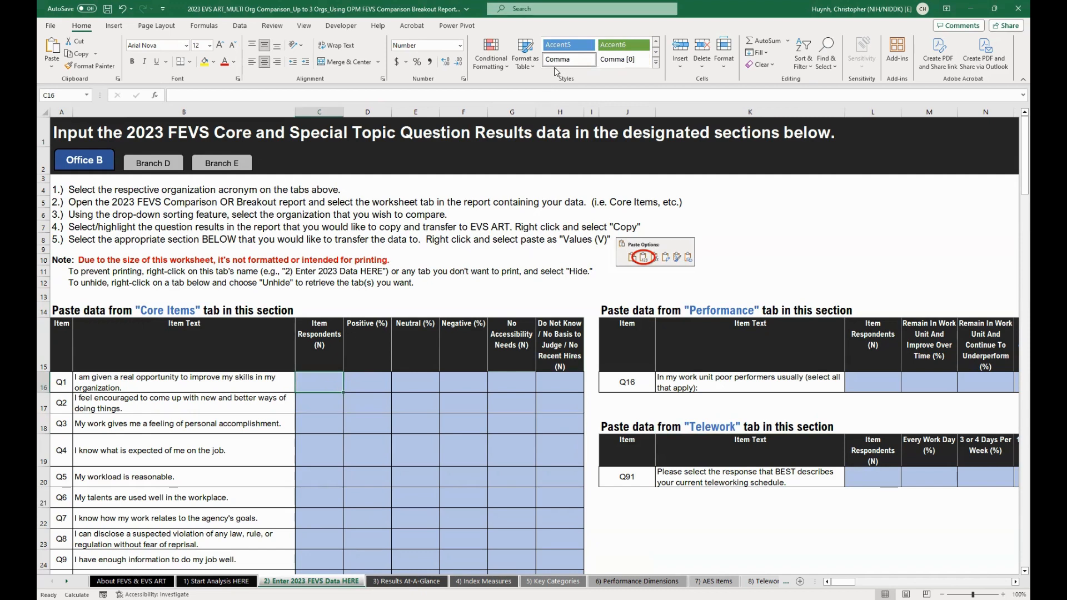
- In the 2023 FEVS Comparison Report, filter the Core Items sheet's Organization column to show only Office B
key("alt+Tab")
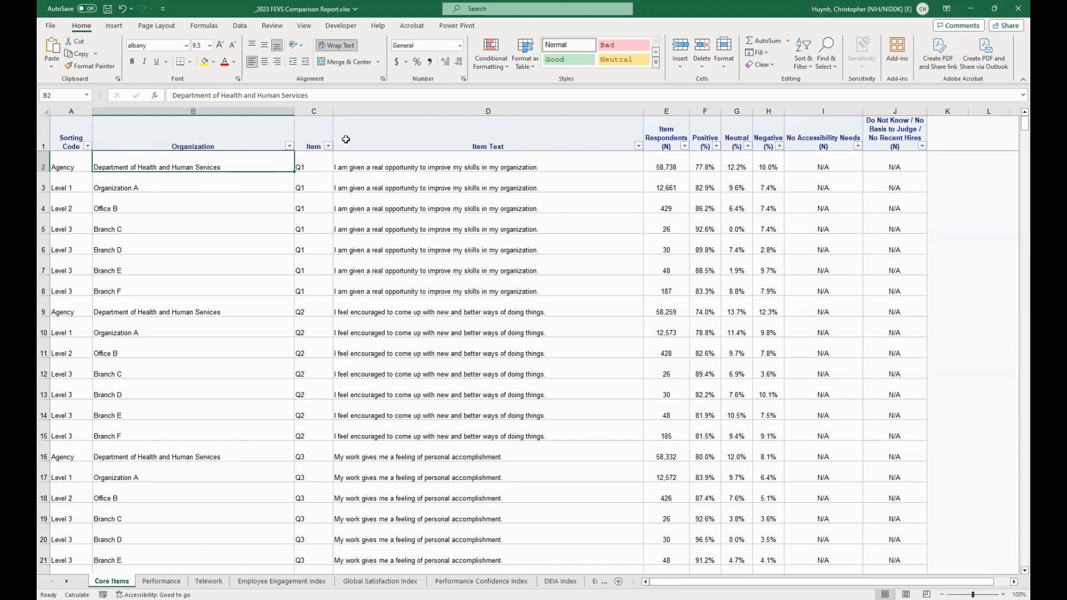
left_click(244, 142)
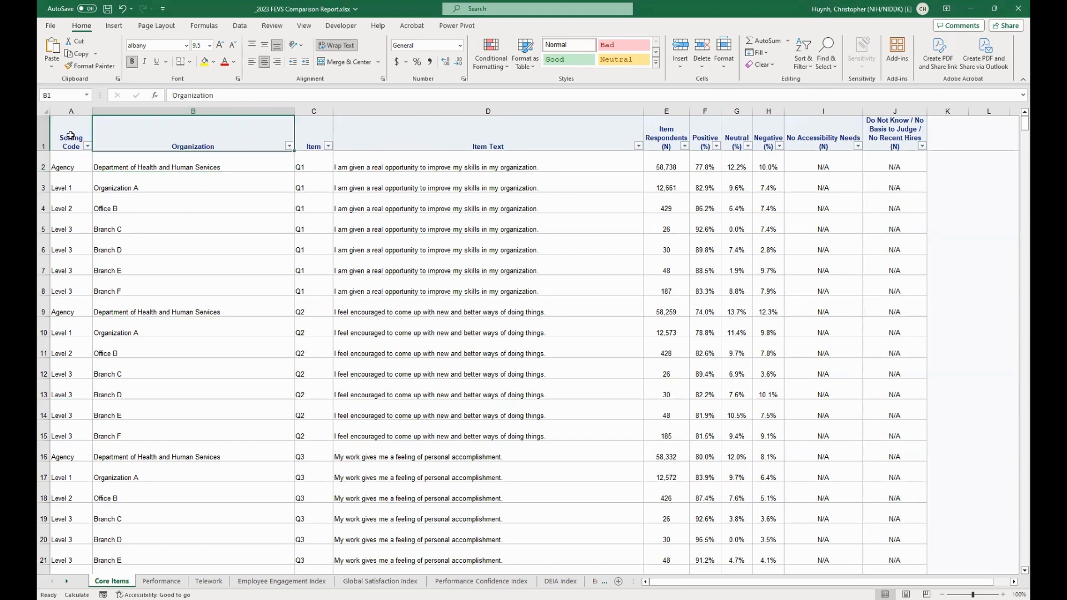
left_click_drag(70, 135, 440, 111)
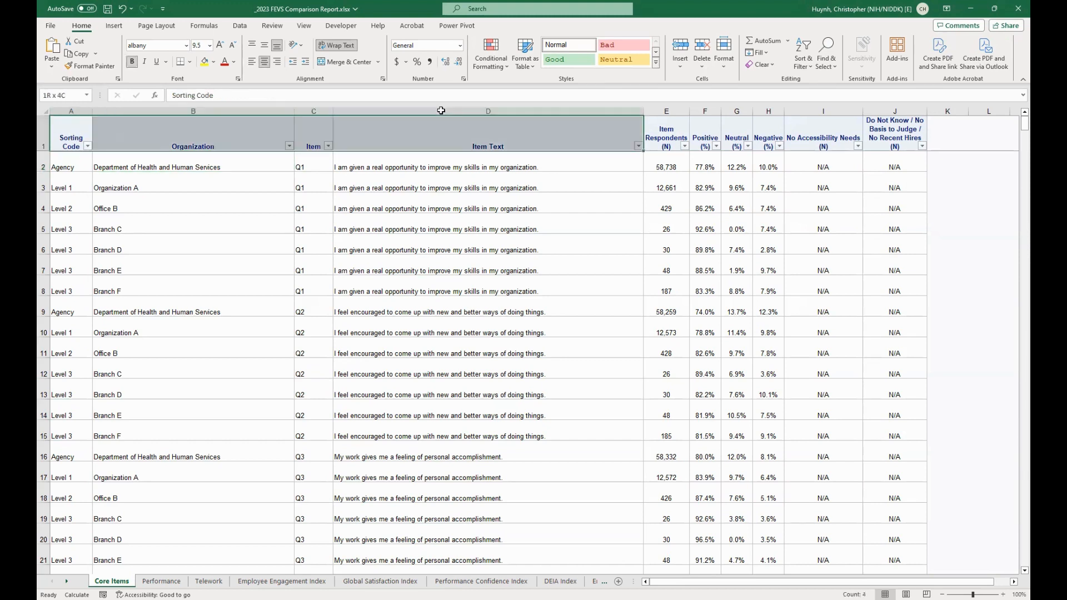
left_click(83, 137)
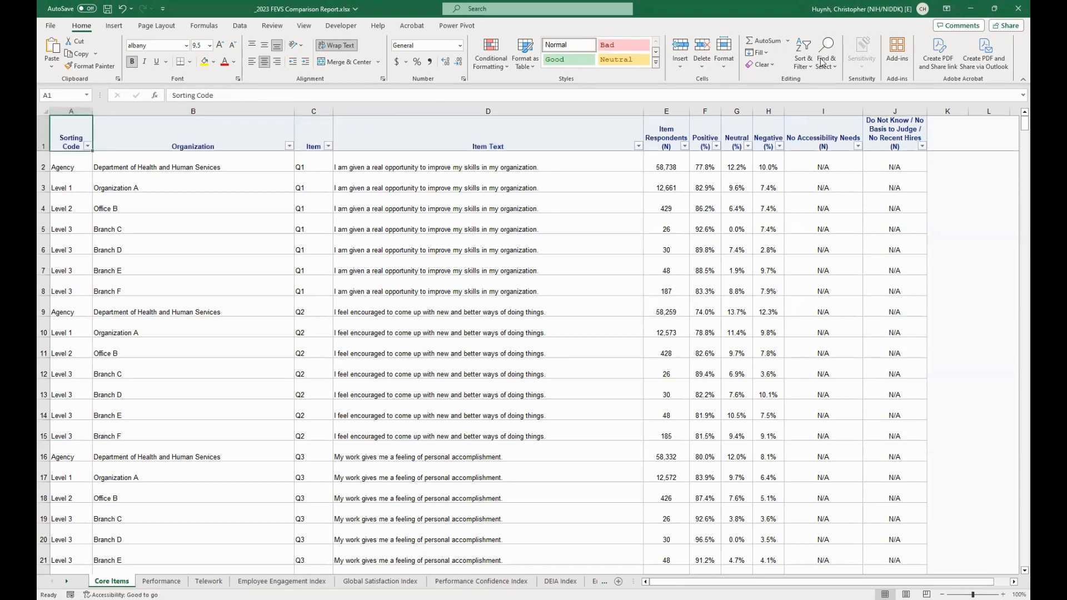
left_click(803, 53)
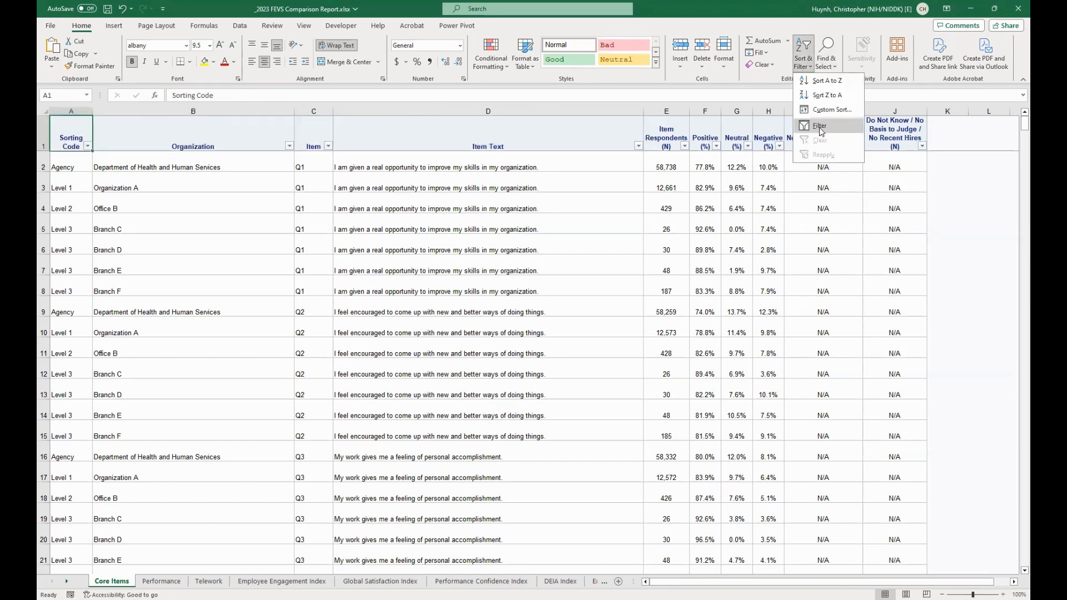
left_click(291, 147)
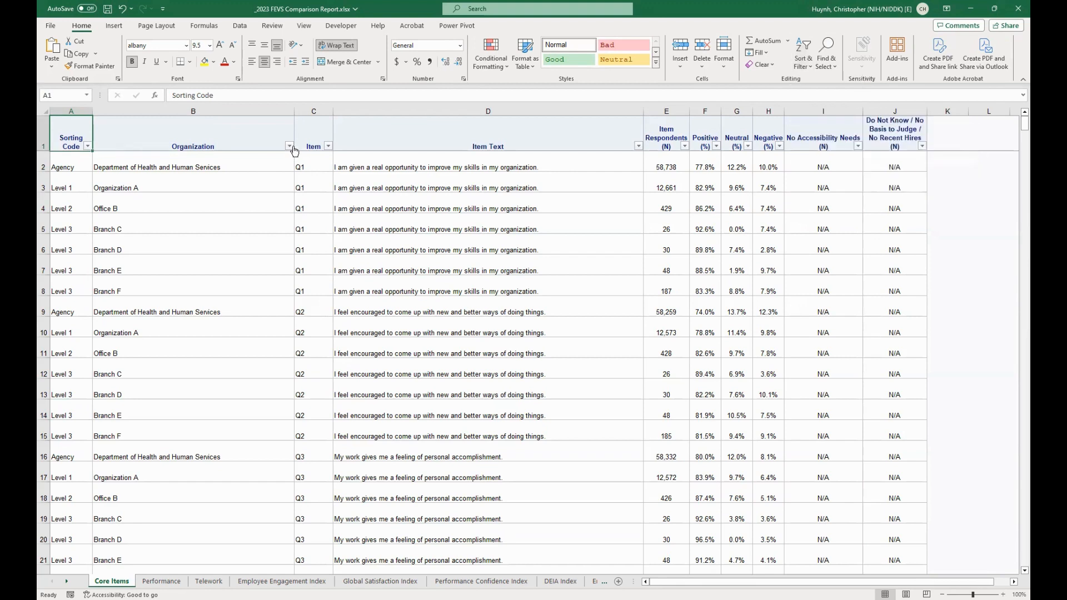
left_click(290, 147)
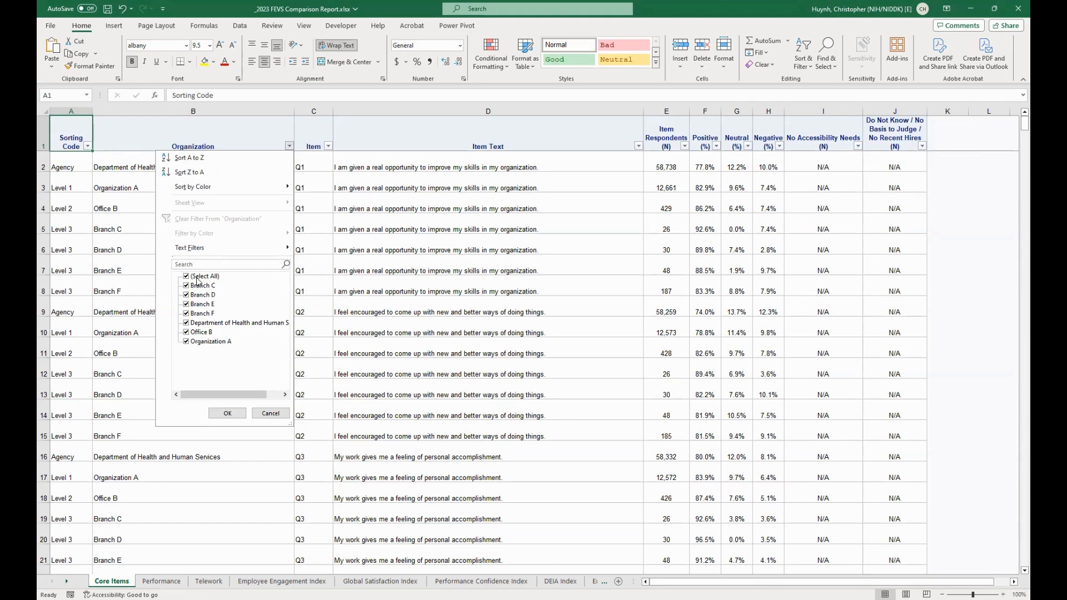
left_click(198, 278)
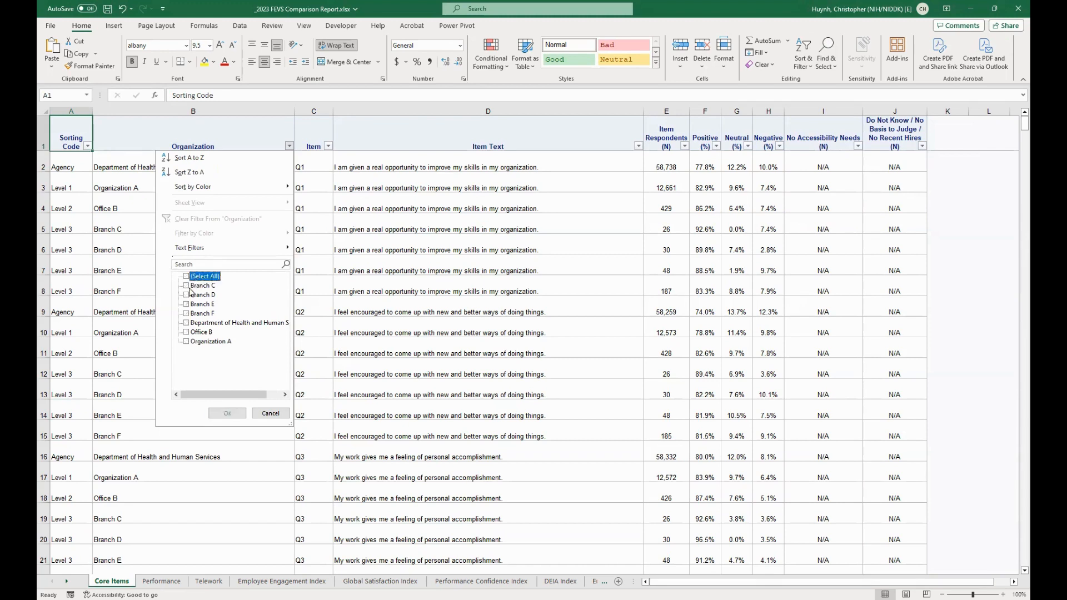
left_click(187, 333)
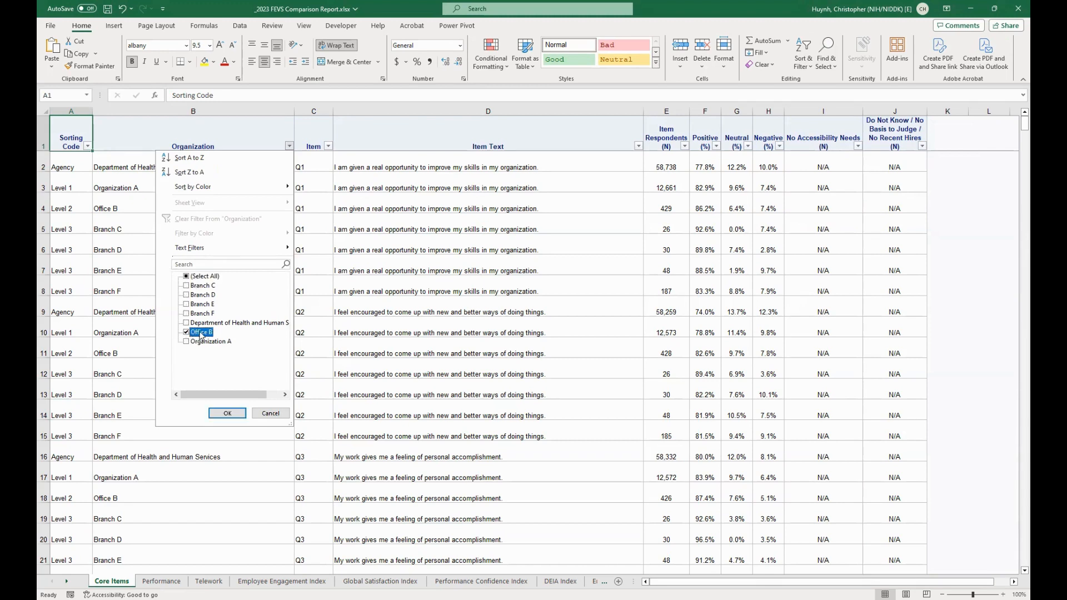
left_click(228, 414)
- Copy Office B's filtered Core Items results for Q1 to Q90, from Item Respondents through Do Not Know
left_click_drag(661, 162, 881, 552)
key("ctrl+shift+Down")
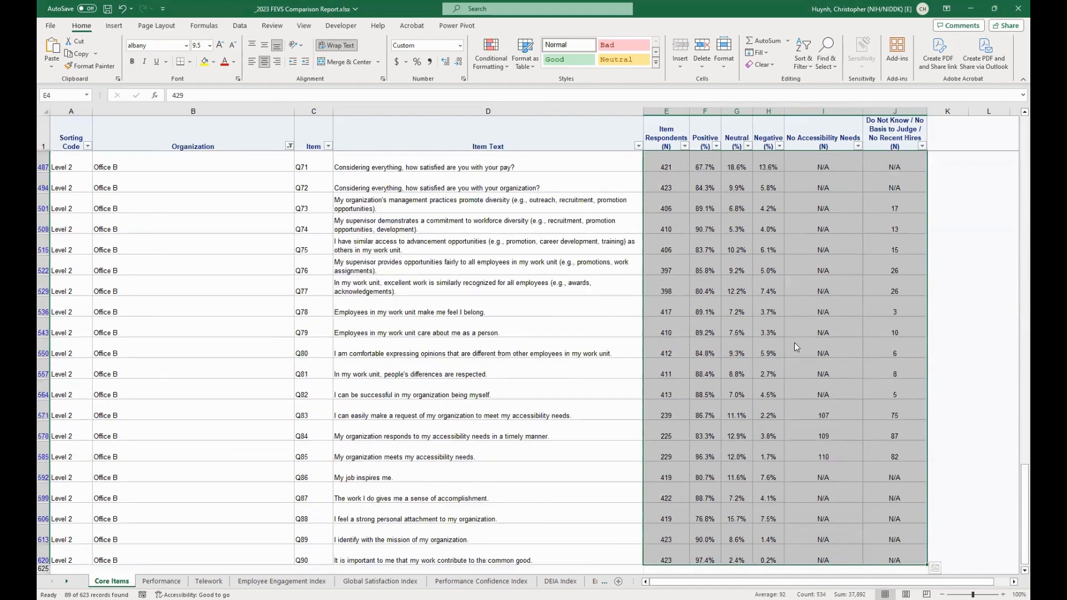
right_click(830, 489)
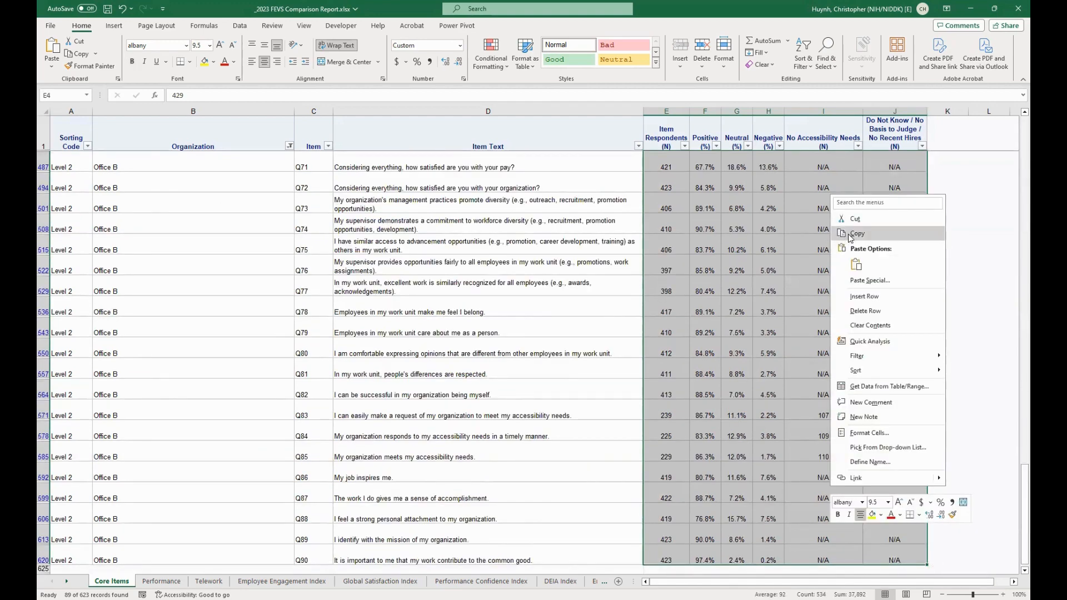
left_click(855, 234)
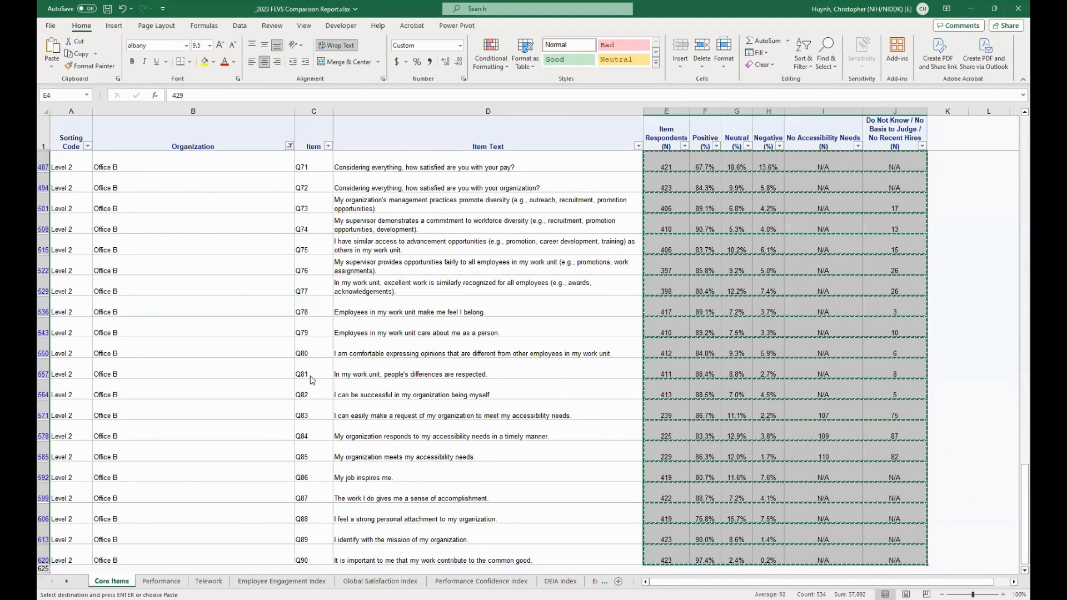
- In the multi-org workbook, paste the copied results as values into Office B's Core Items section from Q1 and check them through Q90
key("alt+Tab")
right_click(319, 387)
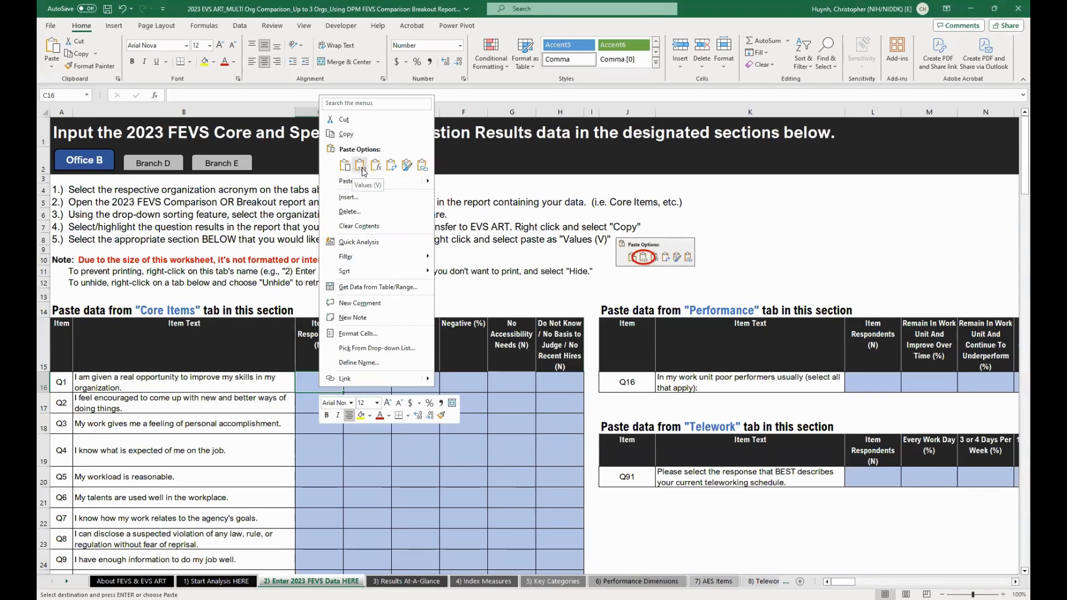
left_click(361, 171)
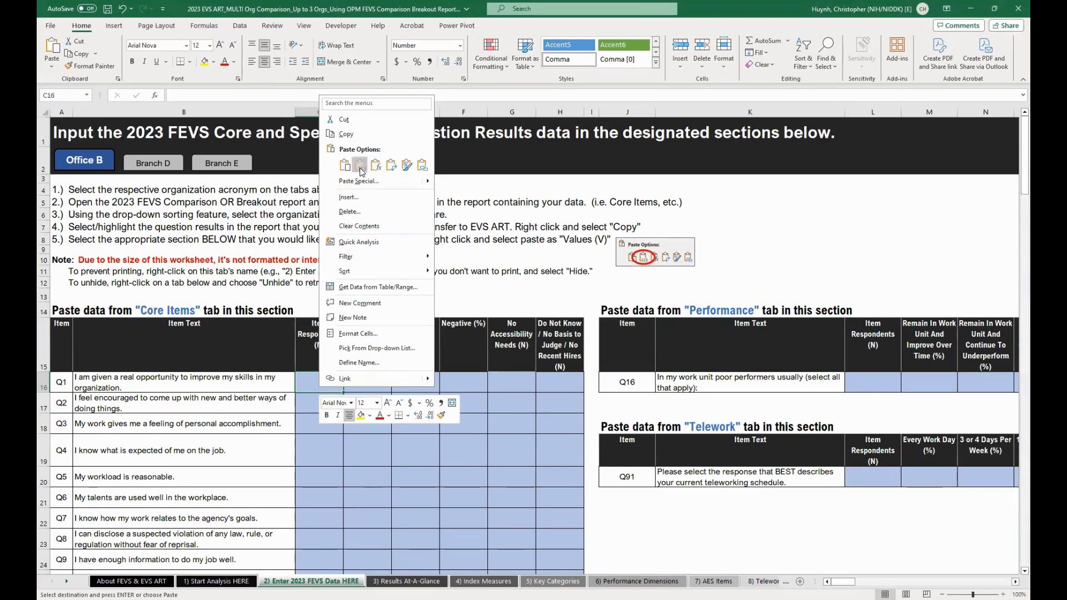
scroll(319, 385, "down", 11)
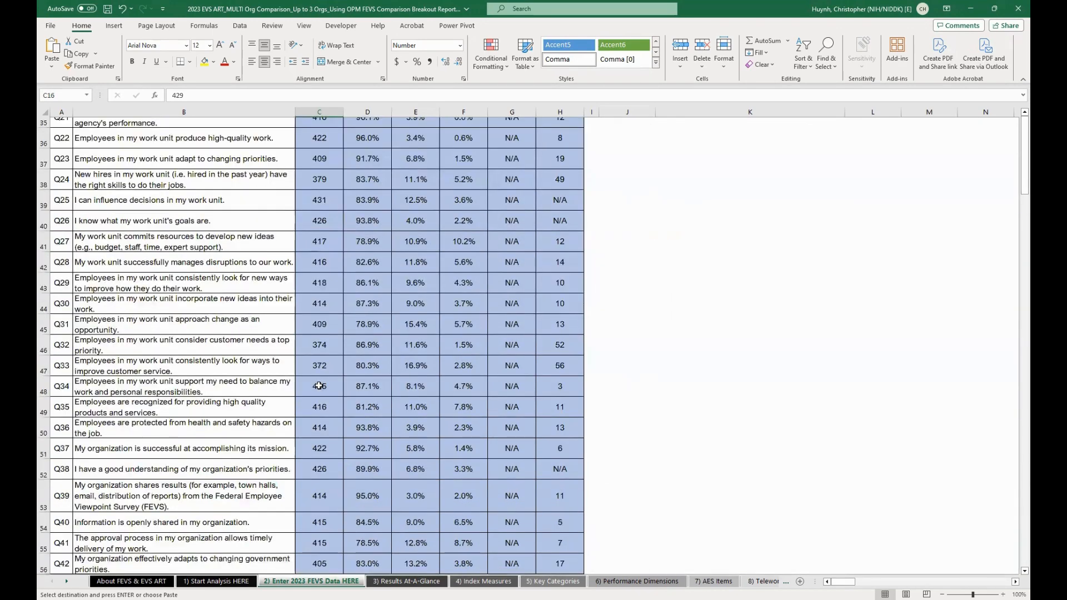
scroll(319, 386, "down", 19)
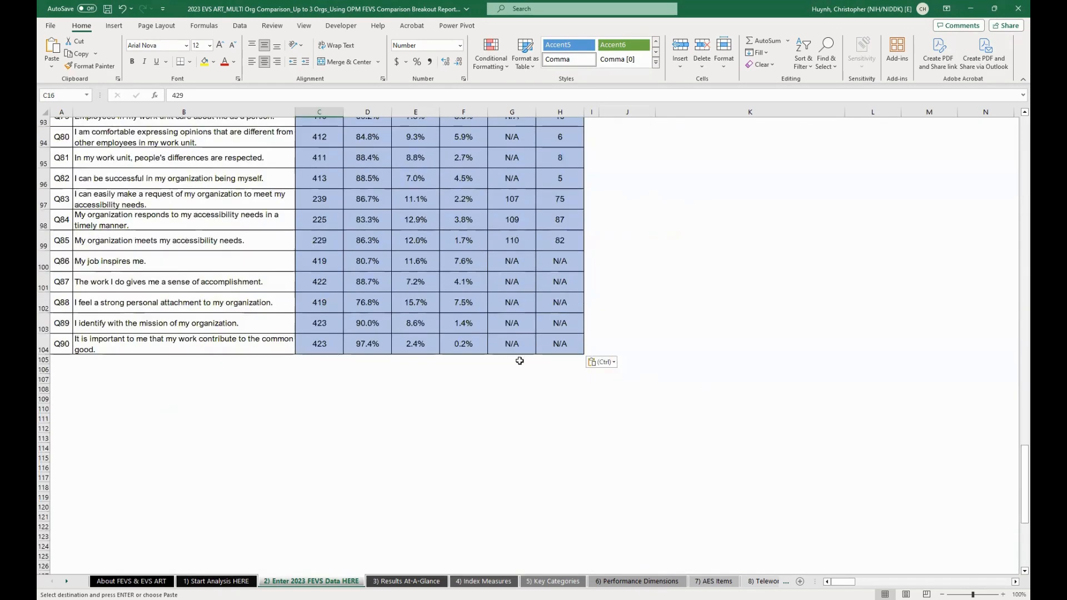
scroll(520, 362, "up", 20)
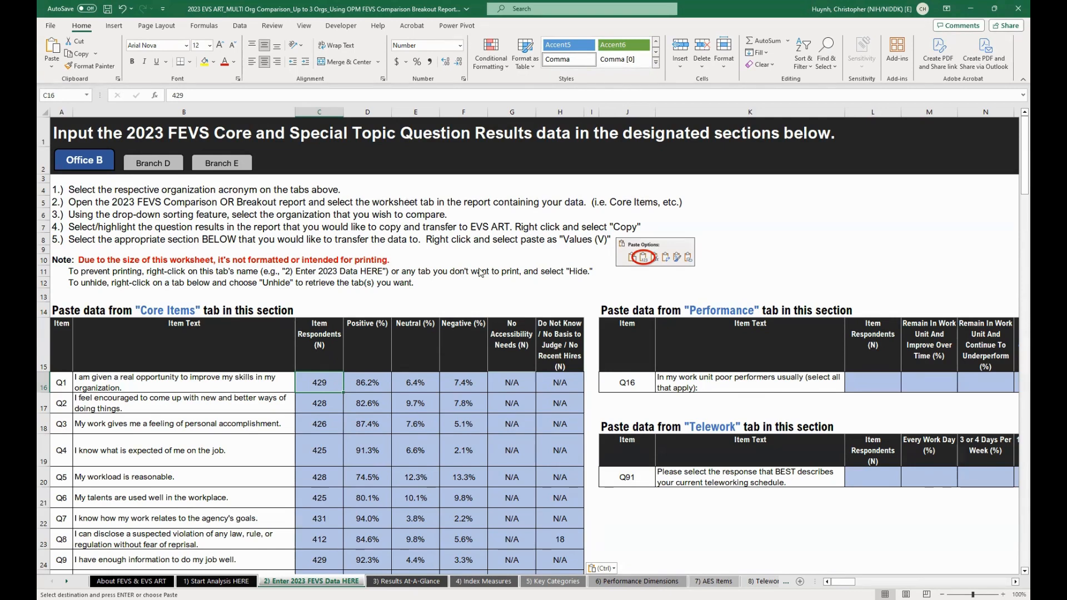
- In the comparison report's Performance sheet, copy Office B's Q16 results from Item Respondents through Do Not Know
key("alt+Tab")
left_click(161, 581)
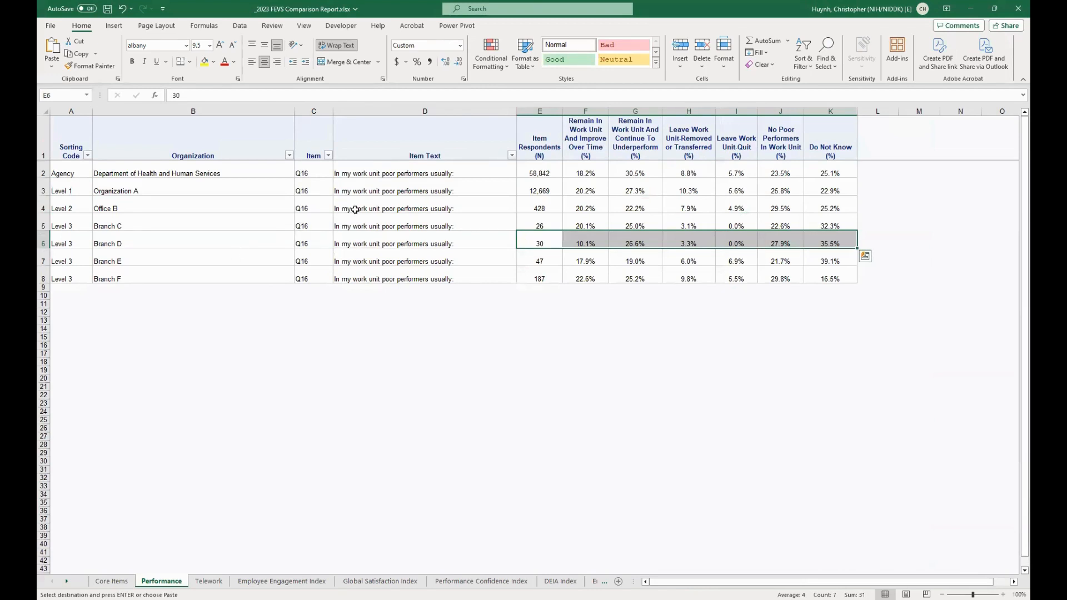
left_click(546, 204)
left_click_drag(546, 204, 831, 204)
left_click(829, 205)
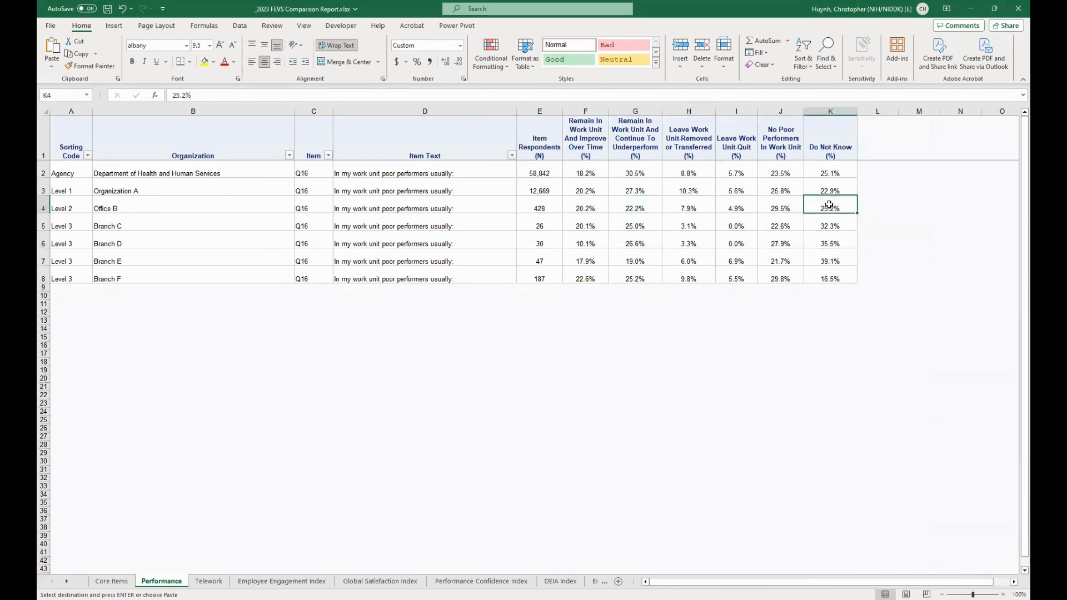
left_click(534, 209)
left_click_drag(591, 209, 815, 207)
right_click(815, 206)
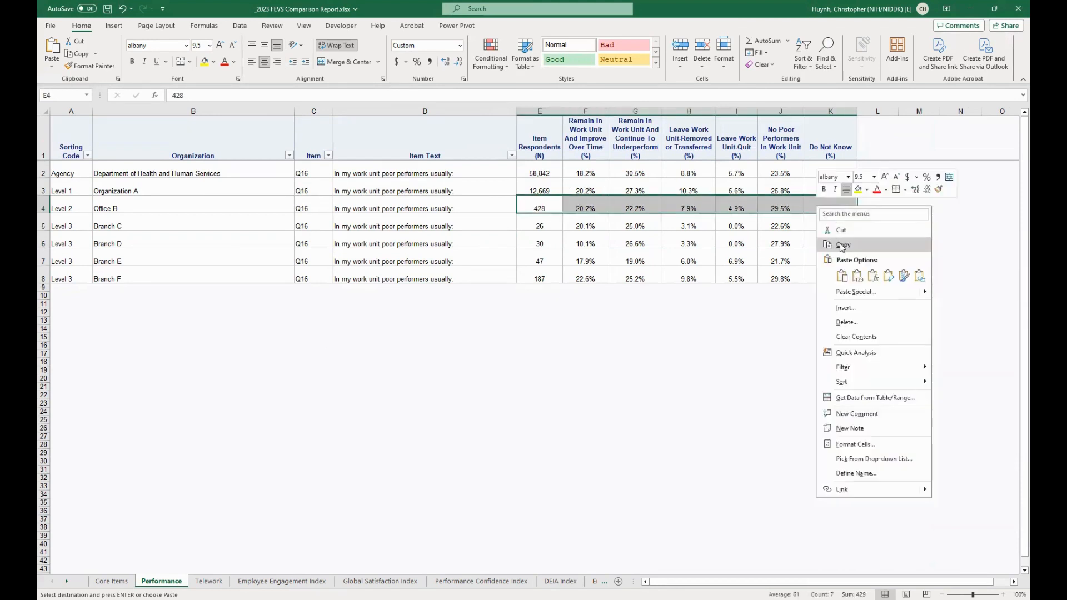
left_click(843, 247)
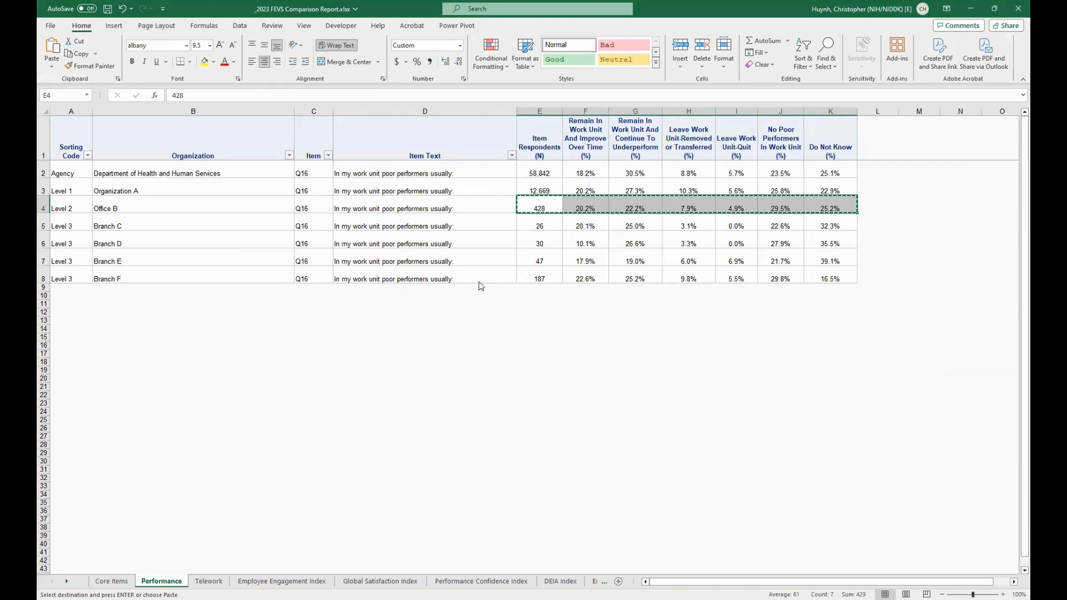
- Paste the Q16 results as values into Office B's Performance section of the multi-org workbook
key("alt+Tab")
right_click(862, 383)
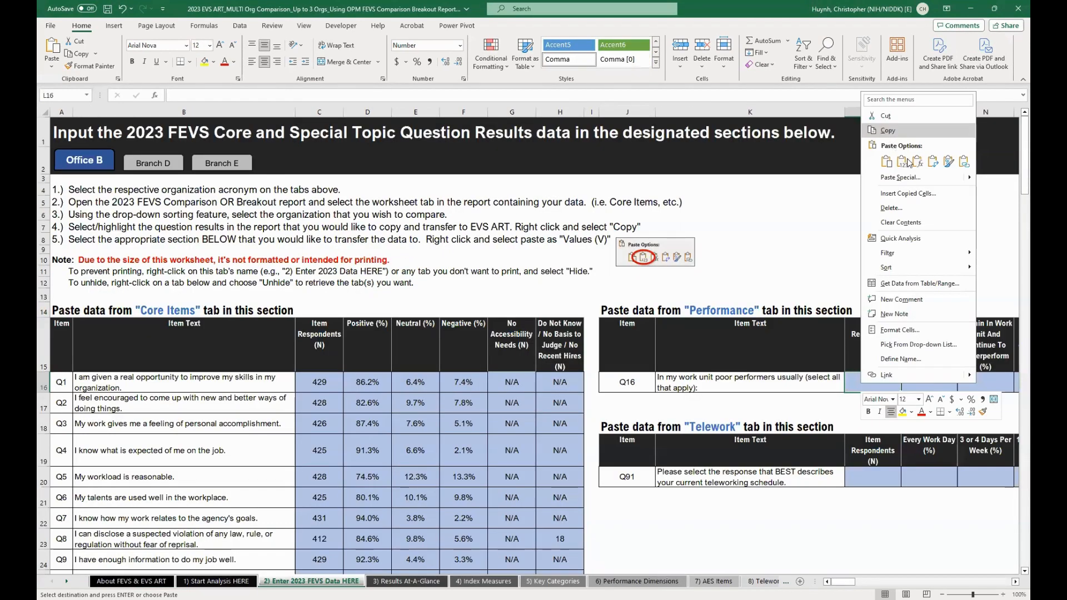
left_click(902, 161)
- In the comparison report's Telework sheet, copy Office B's Q91 results from Item Respondents through Choose Not to Telework
left_click(873, 476)
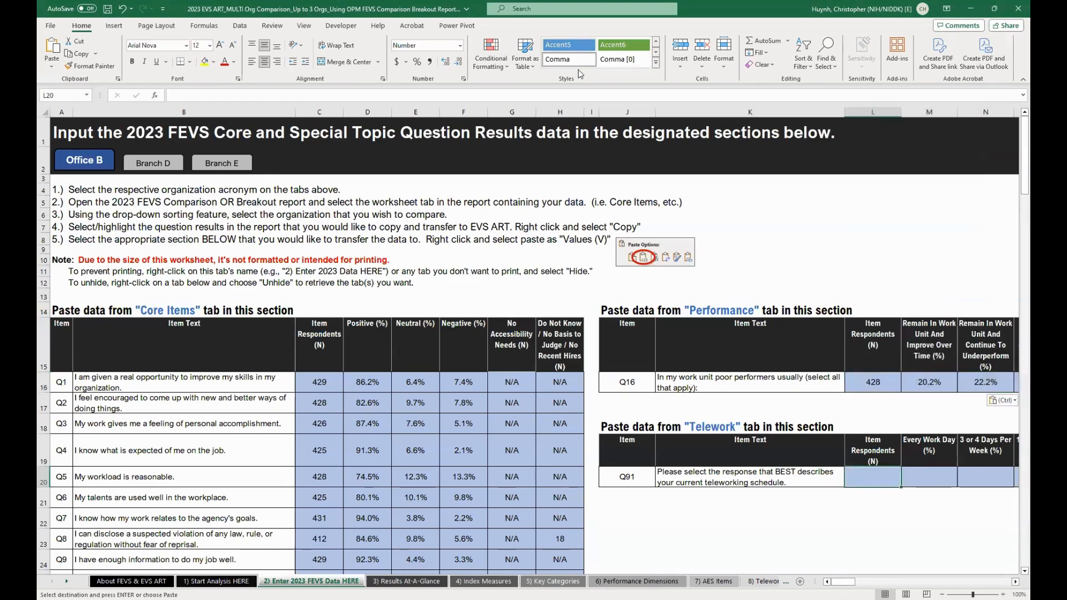
key("alt+Tab")
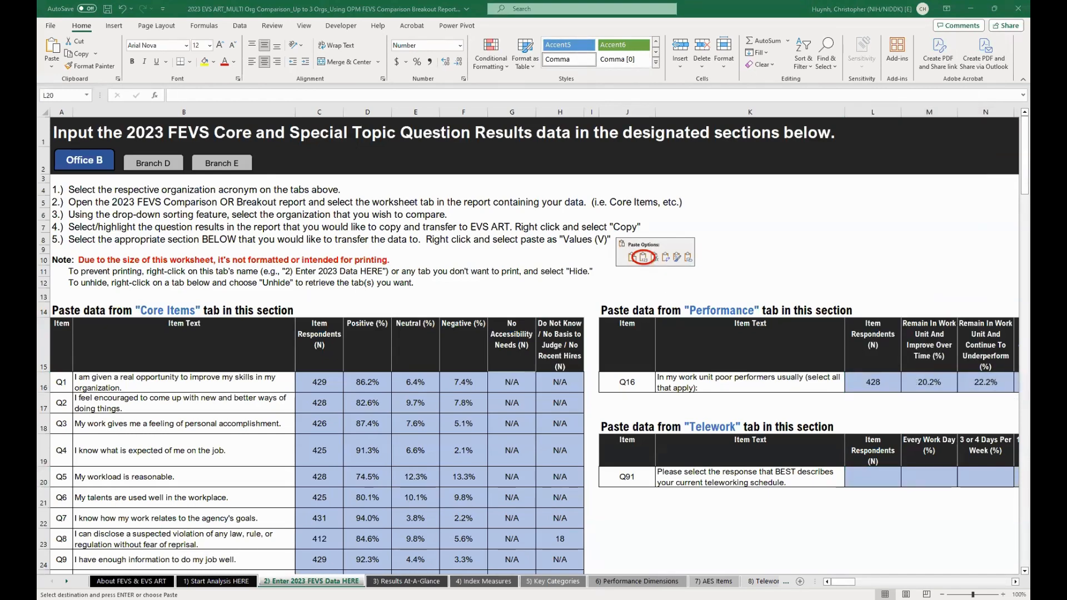
key("alt+Tab")
key("ctrl+Page_Down")
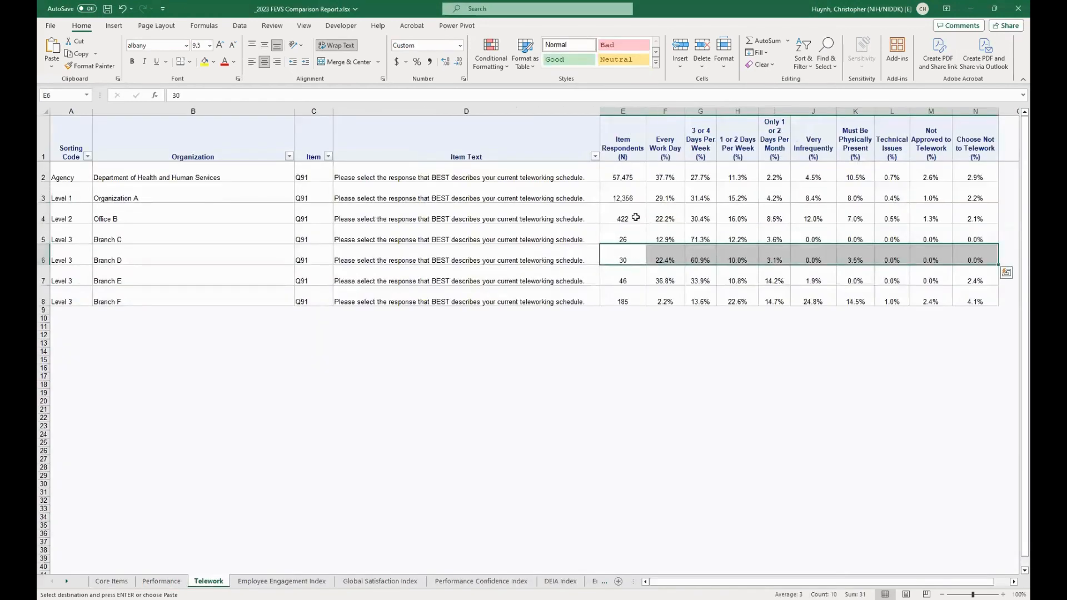
left_click_drag(625, 212, 974, 214)
right_click(973, 214)
left_click(914, 253)
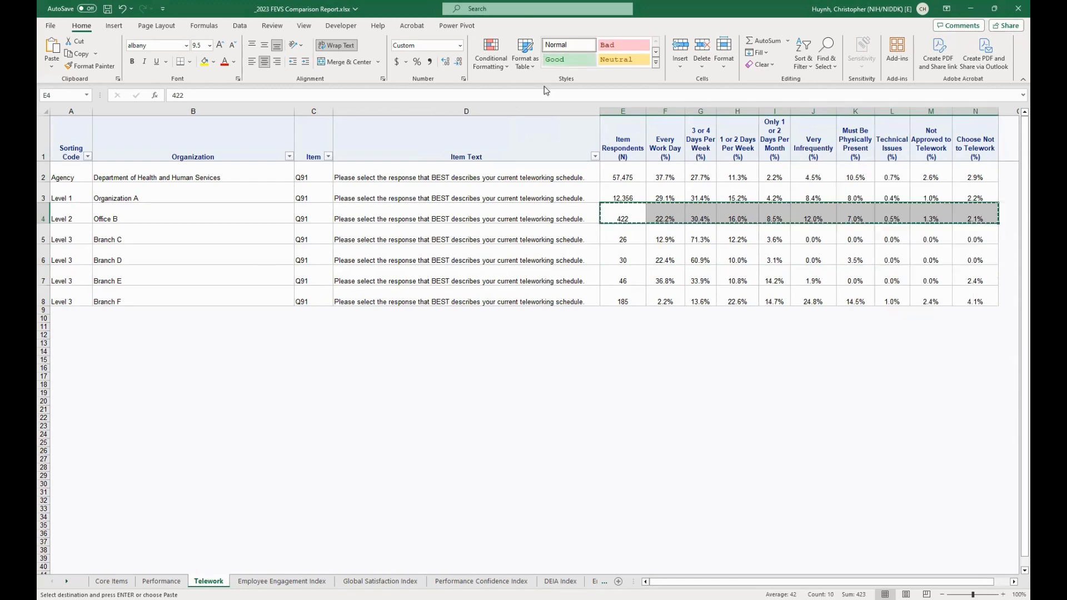
key("alt+Tab")
double_click(863, 483)
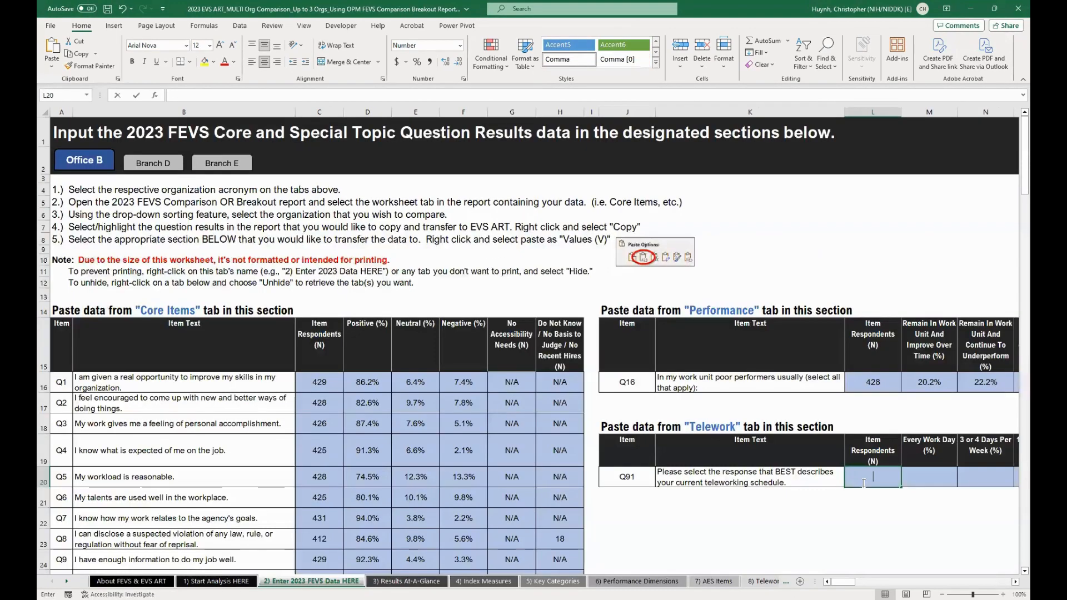
left_click_drag(824, 472, 862, 476)
left_click(887, 475)
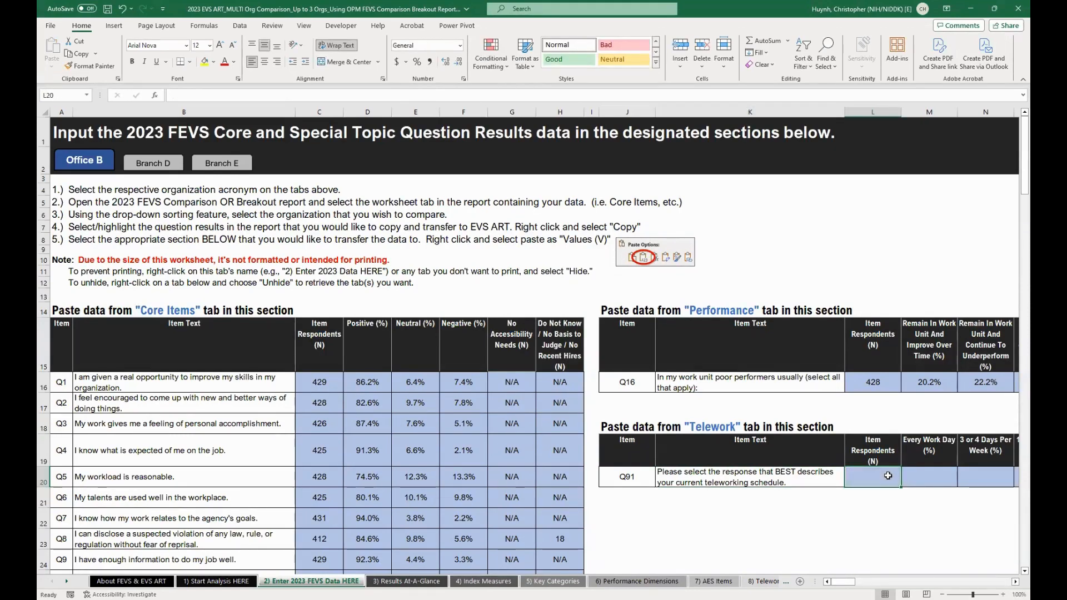
right_click(888, 476)
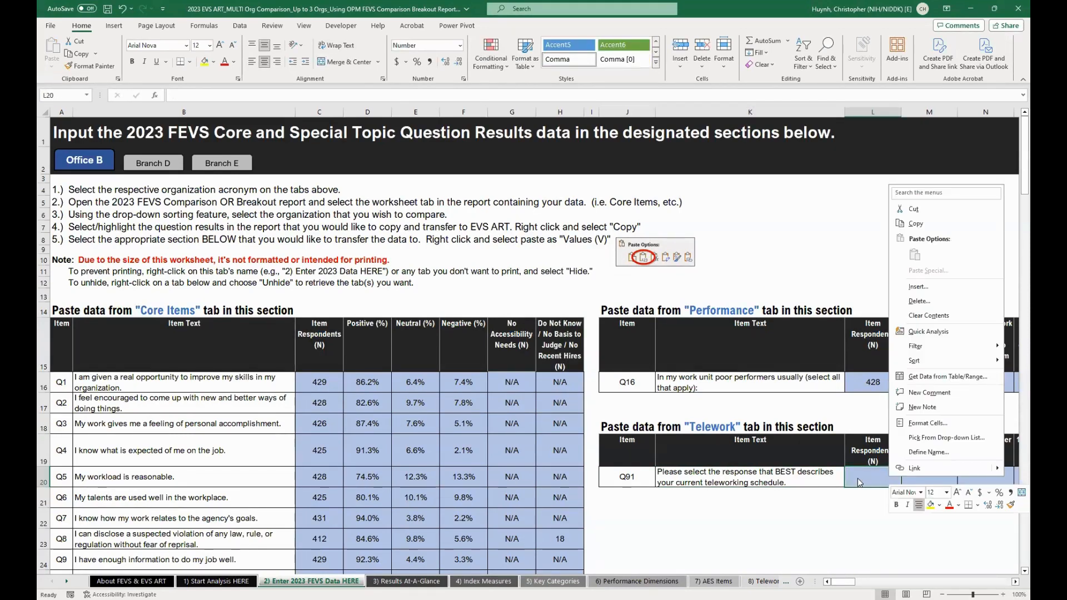
left_click(857, 481)
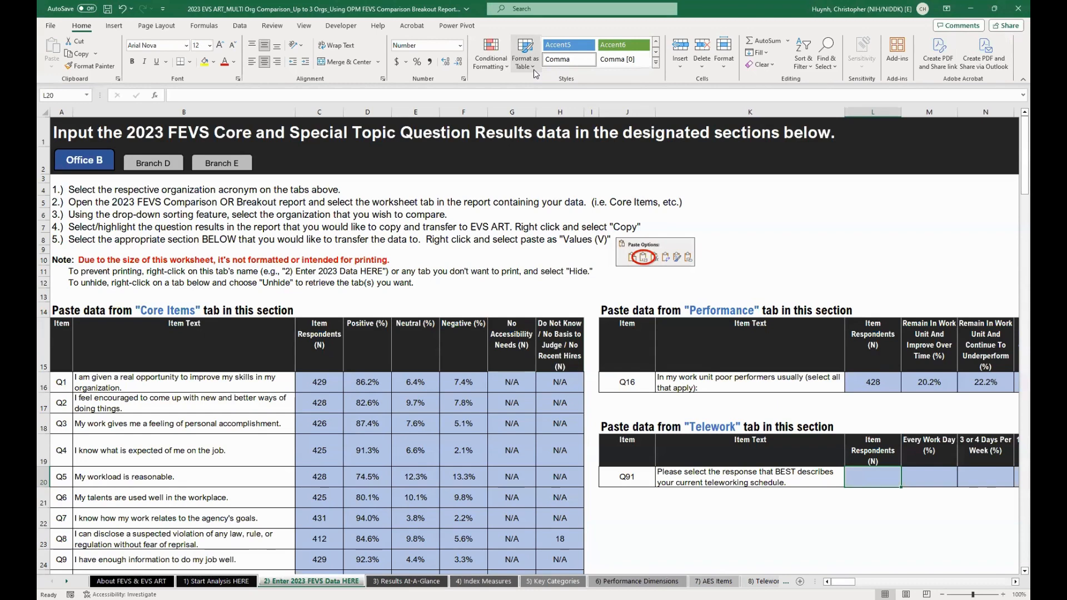
- Recopy Office B's Q91 results from the report and paste them as values into the multi-org workbook's Telework section
key("alt+Tab")
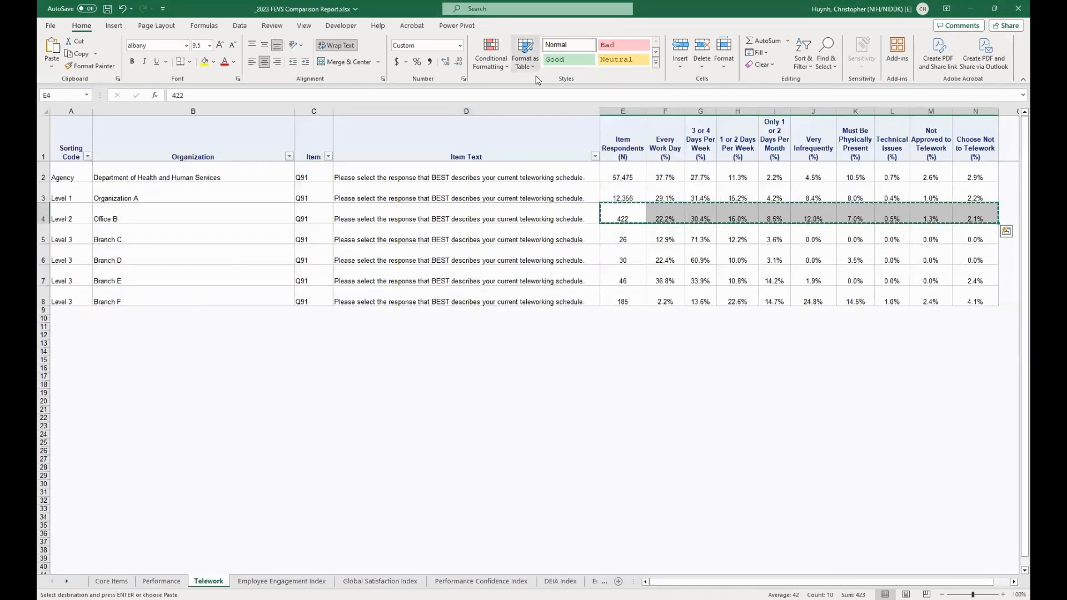
key("alt+Tab")
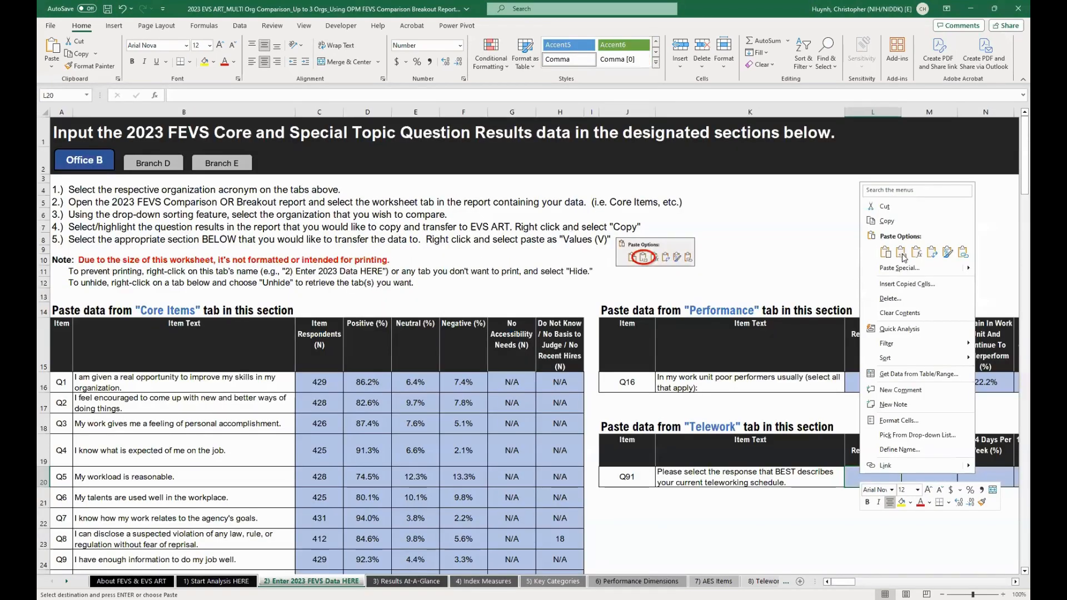
left_click(901, 253)
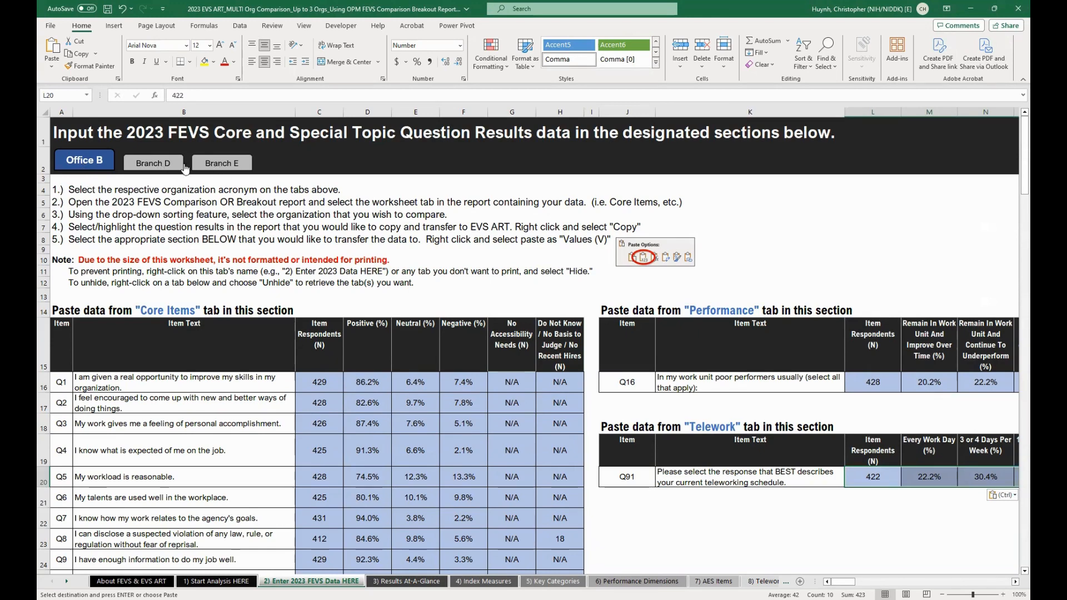
- Open Branch D's data entry section in the multi-org workbook and select its Q1 Item Respondents cell under Core Items
left_click(150, 166)
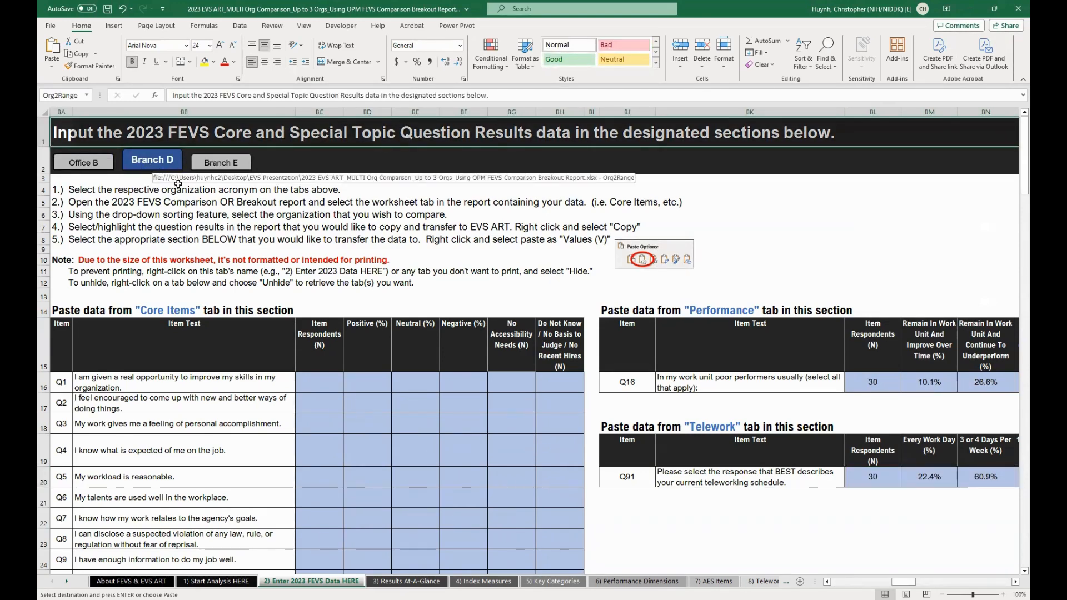
left_click(326, 386)
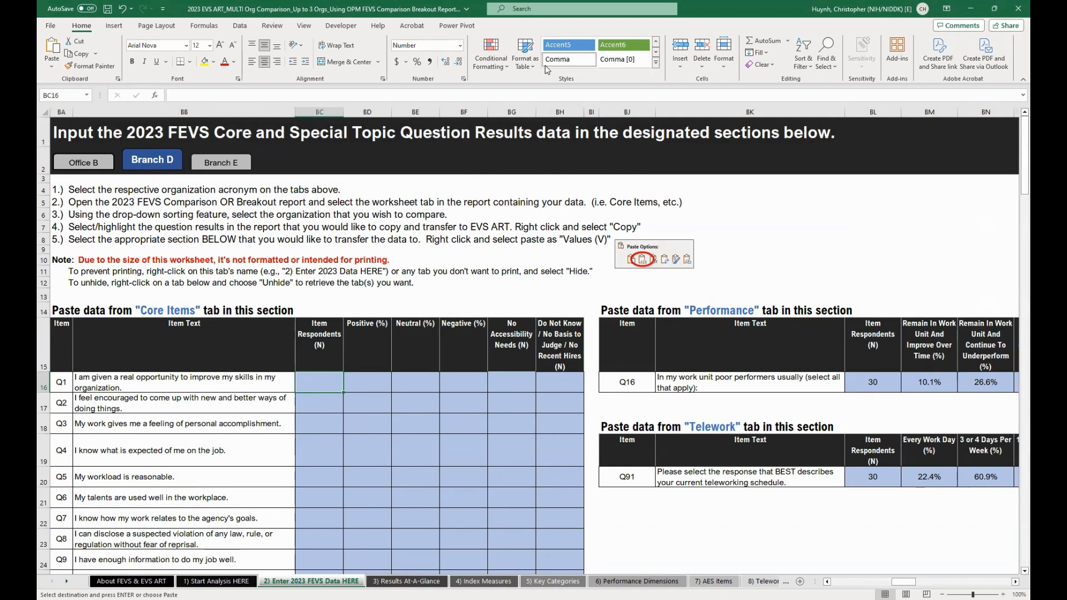
key("alt+Tab")
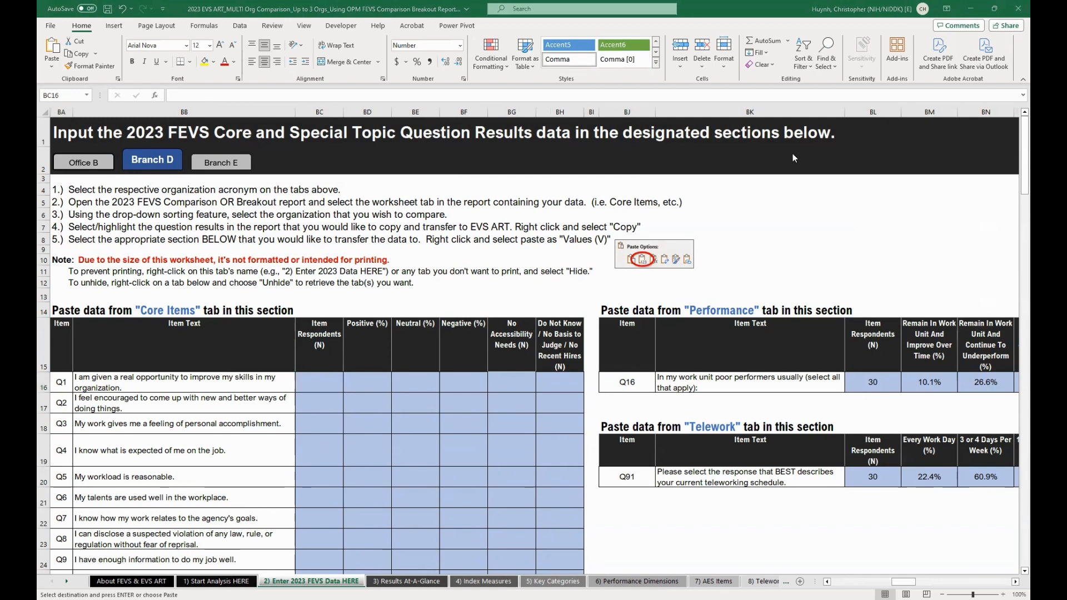
left_click(873, 381)
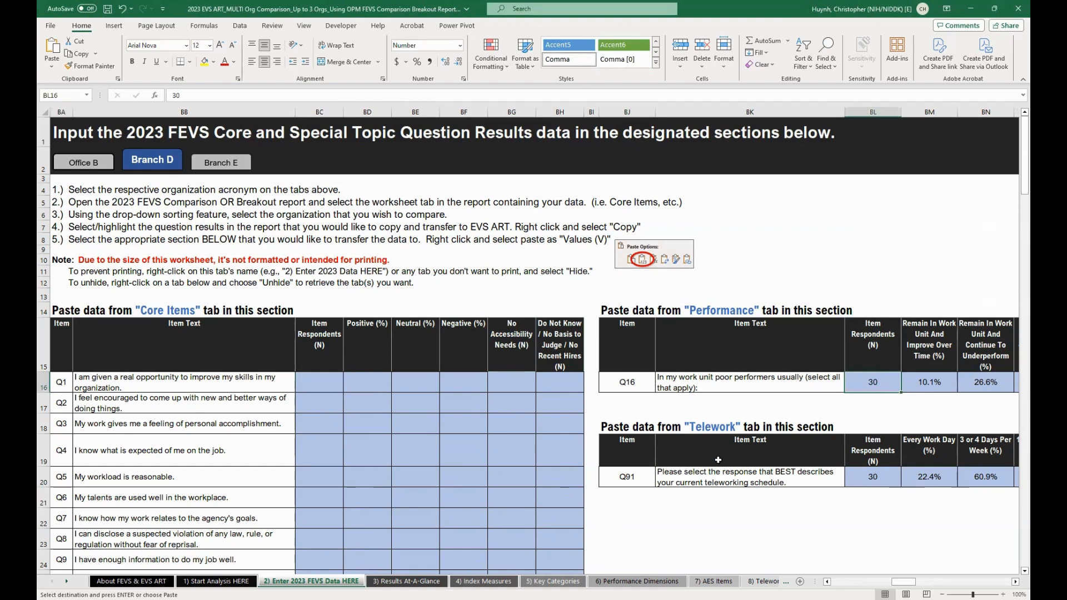
left_click(875, 498)
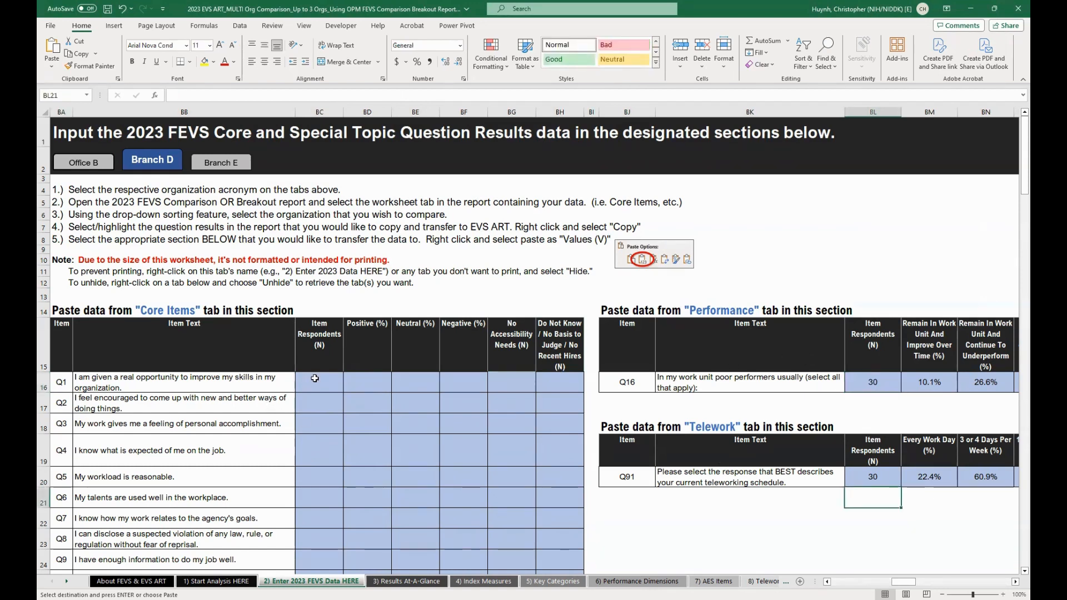
left_click(315, 378)
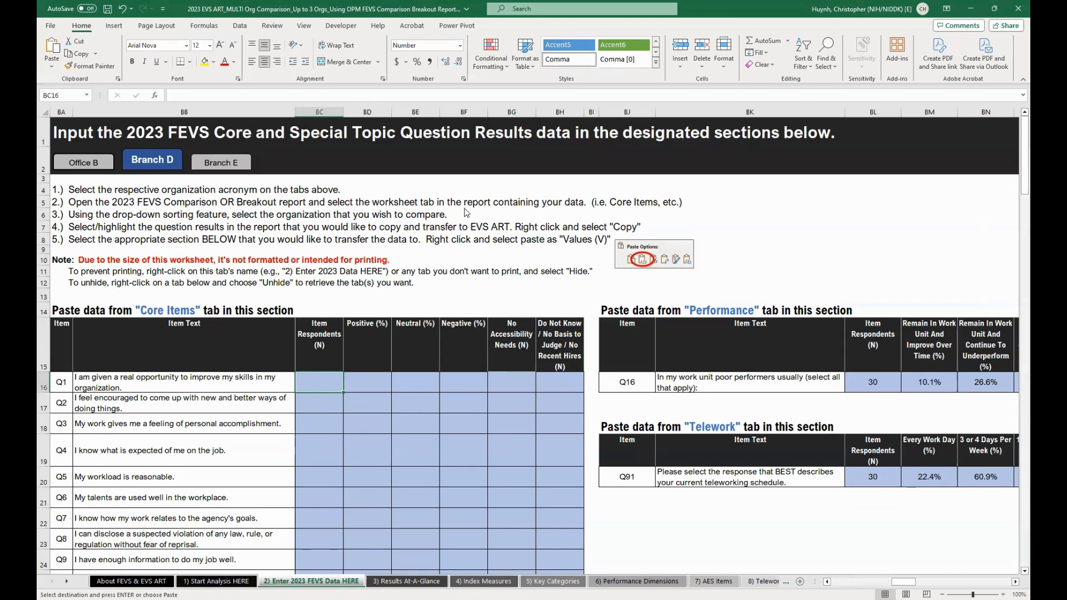
- Switch to the comparison report's Core Items sheet and filter the Organization column to show only Branch D
key("alt+Tab")
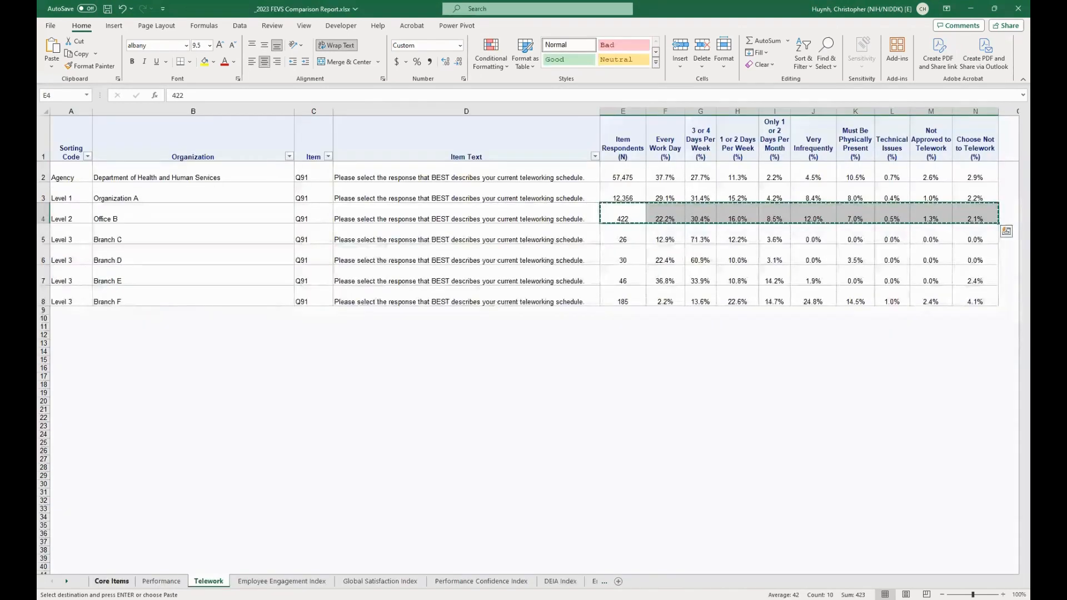
left_click(112, 580)
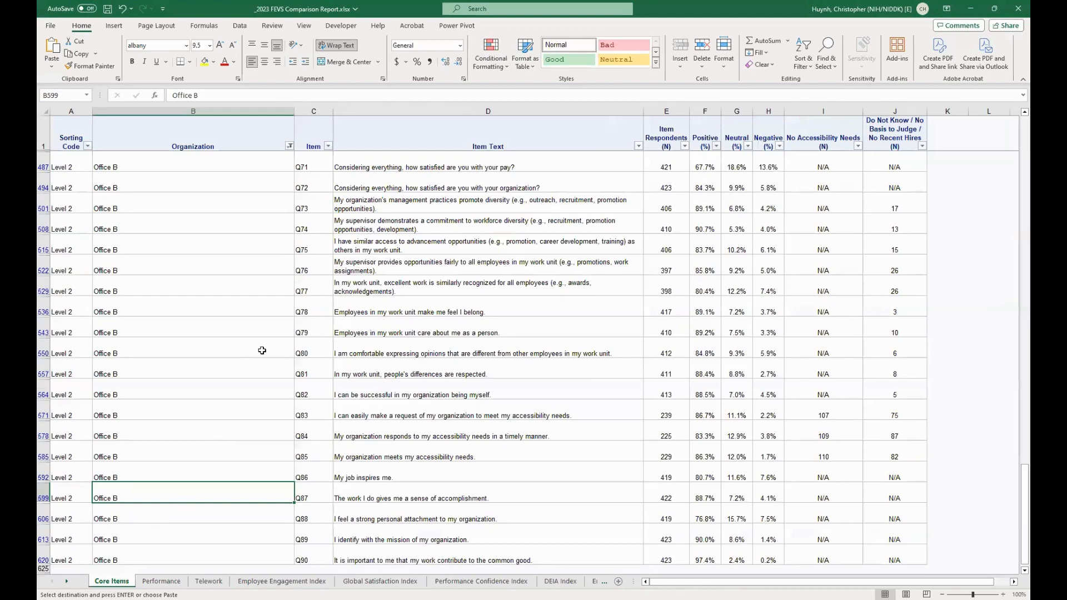
scroll(267, 198, "up", 20)
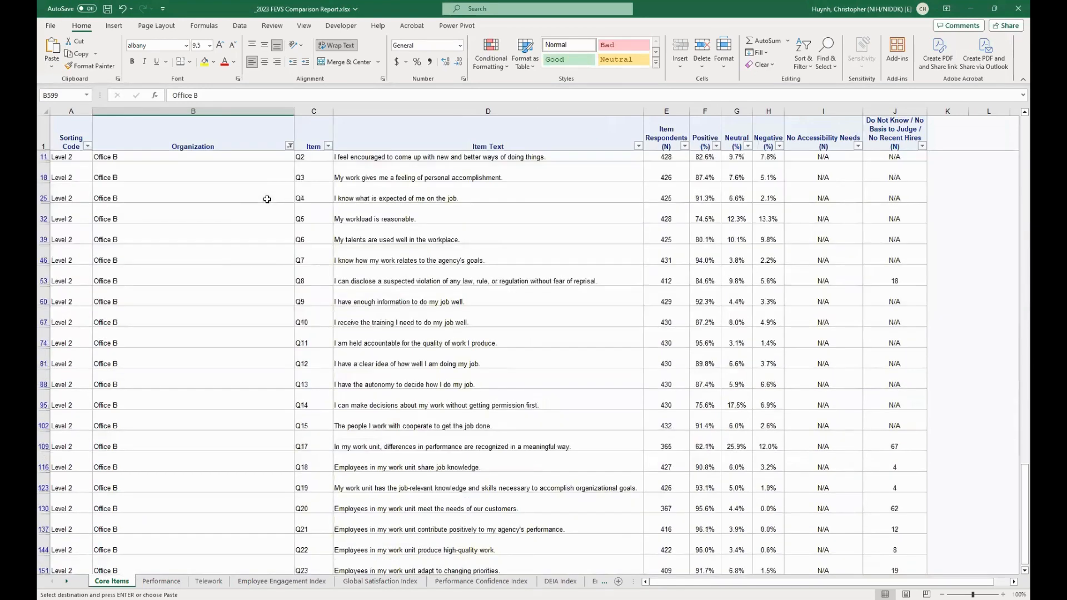
scroll(267, 199, "up", 1)
left_click(240, 167)
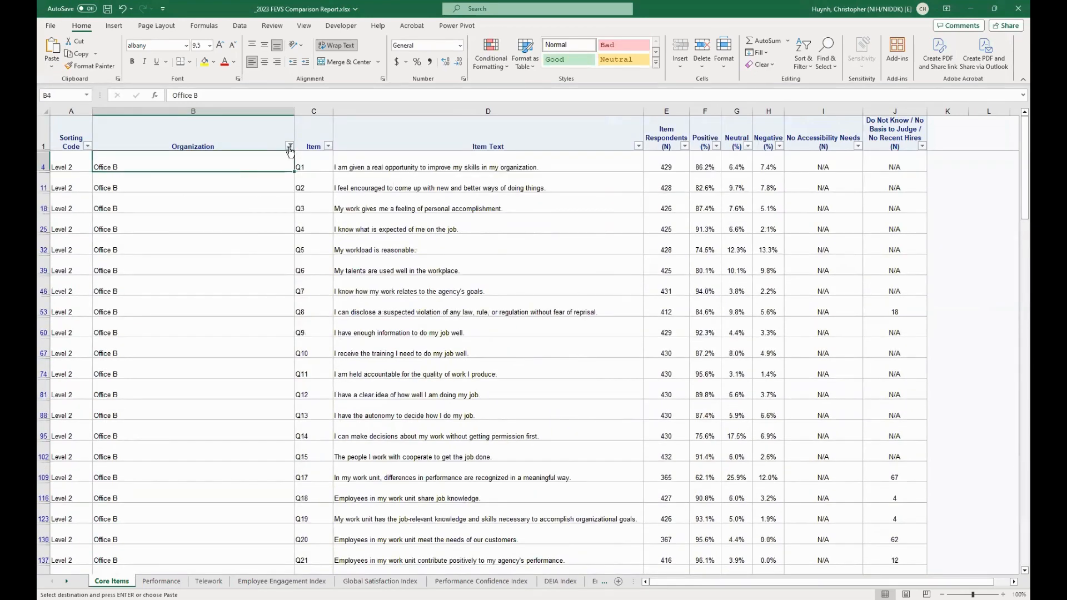
left_click(290, 147)
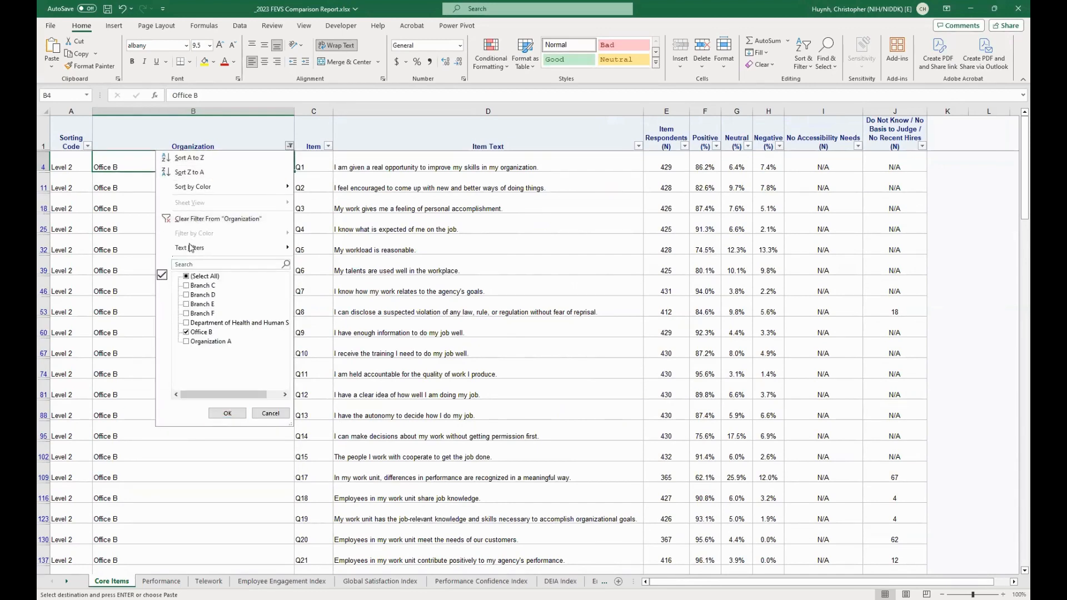
left_click(189, 333)
left_click(187, 295)
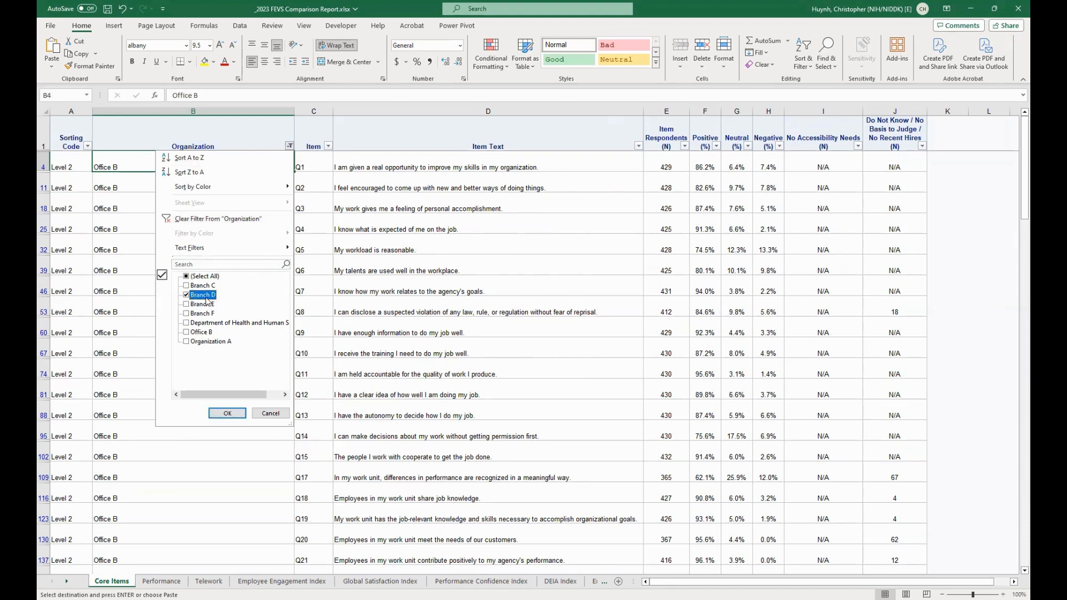
left_click(228, 414)
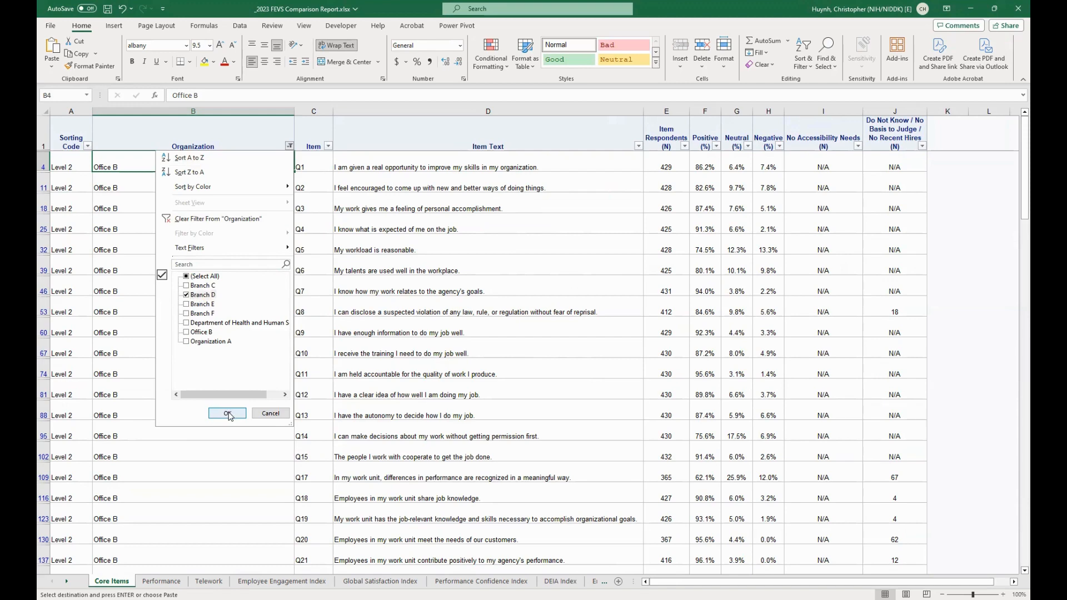
left_click(229, 414)
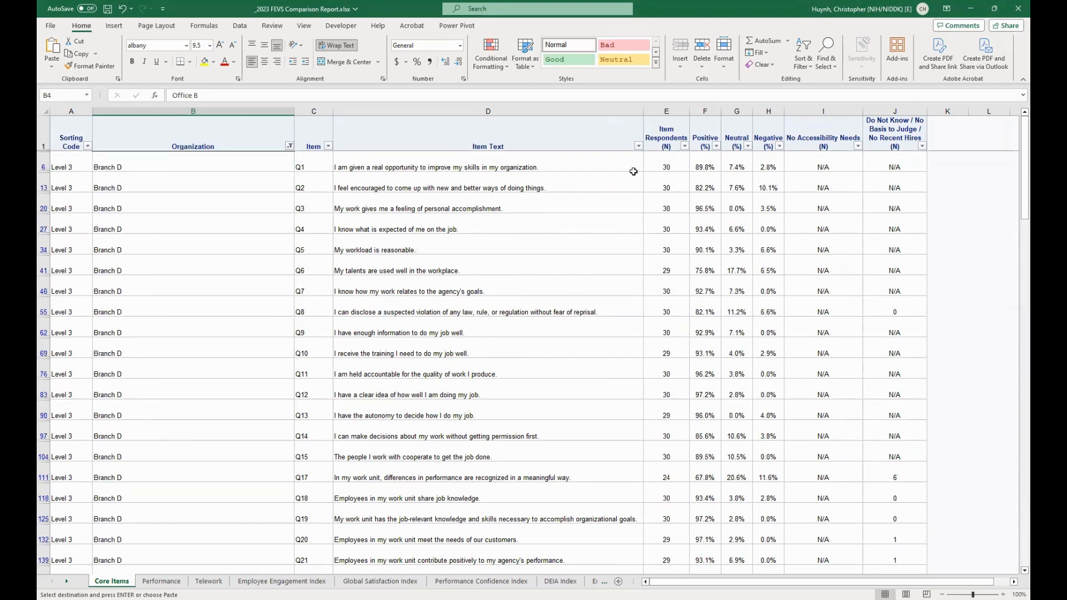
- Copy Branch D's Q1 to Q90 results from Item Respondents through Do Not Know and paste them as values into the workbook's Core Items section
left_click_drag(656, 167, 887, 545)
key("ctrl+shift+Down")
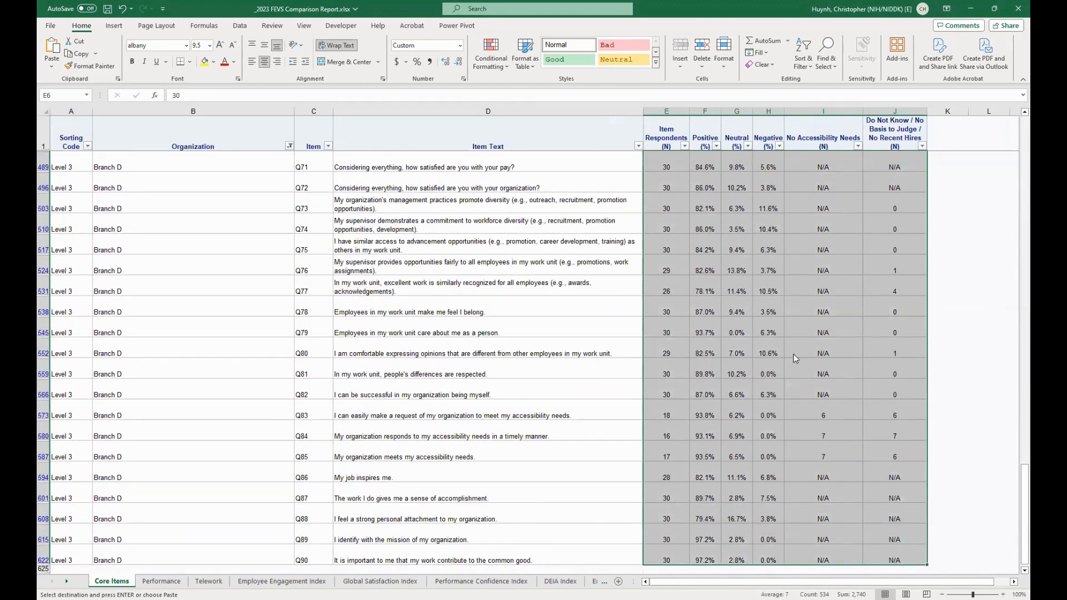
right_click(794, 357)
left_click(819, 232)
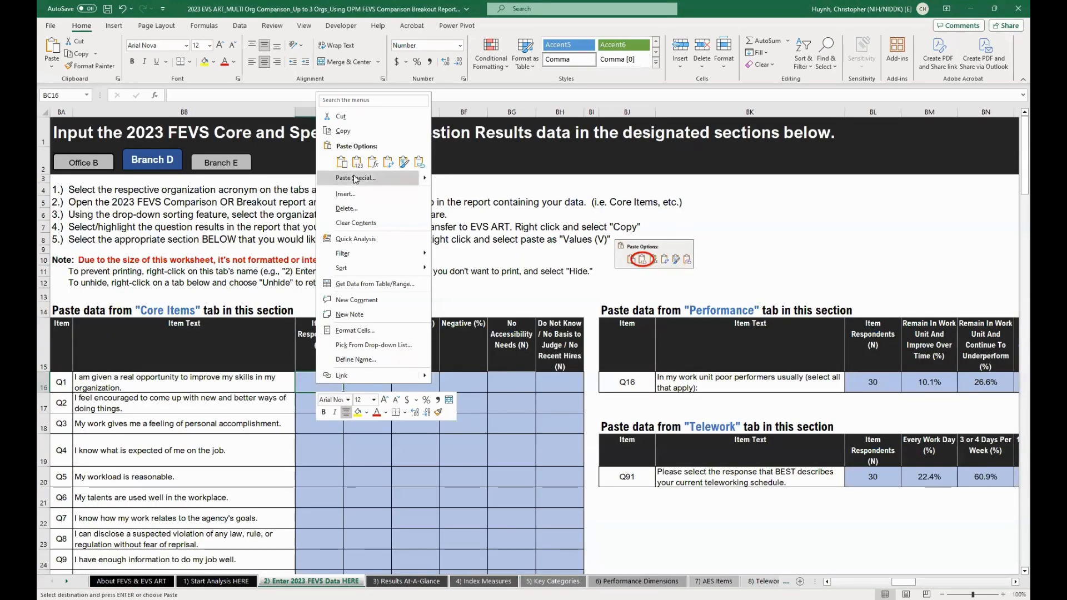
key("v")
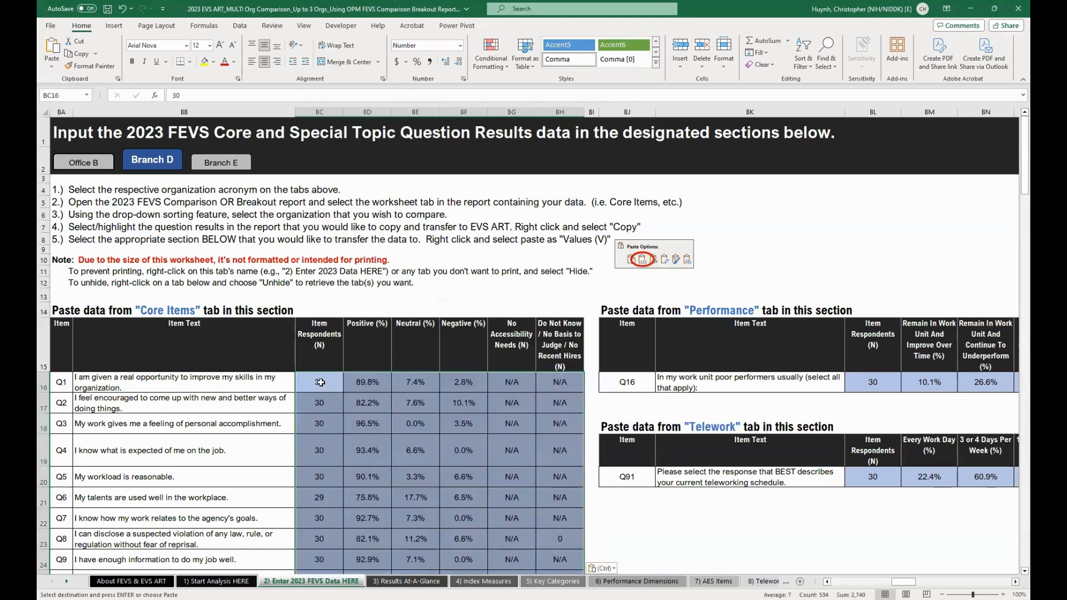
left_click(321, 382)
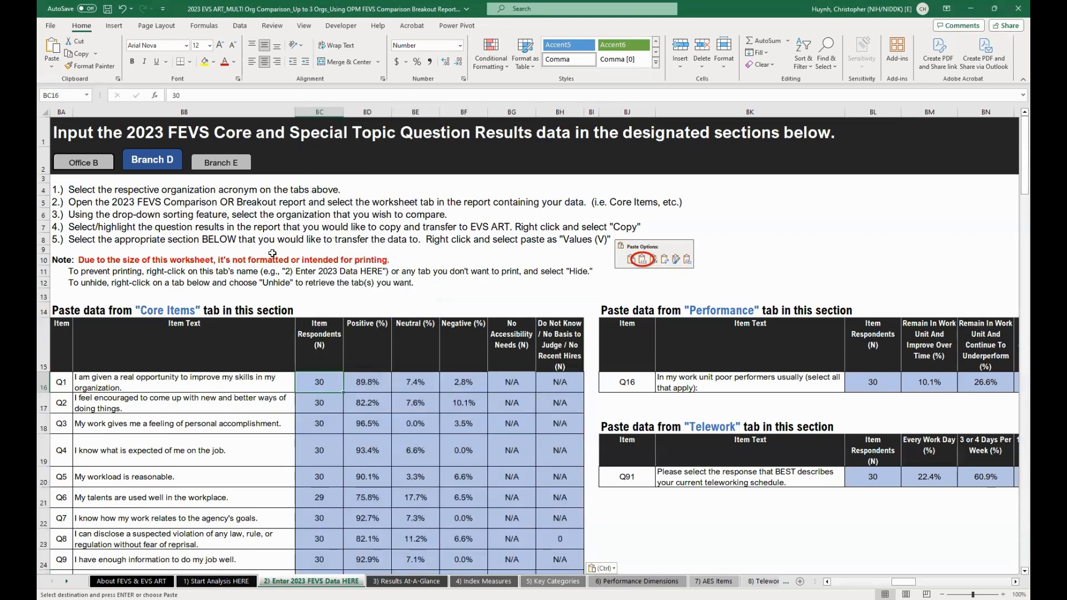
- Open Branch E's data entry section and check its Core Items, Performance and Telework data
left_click(222, 163)
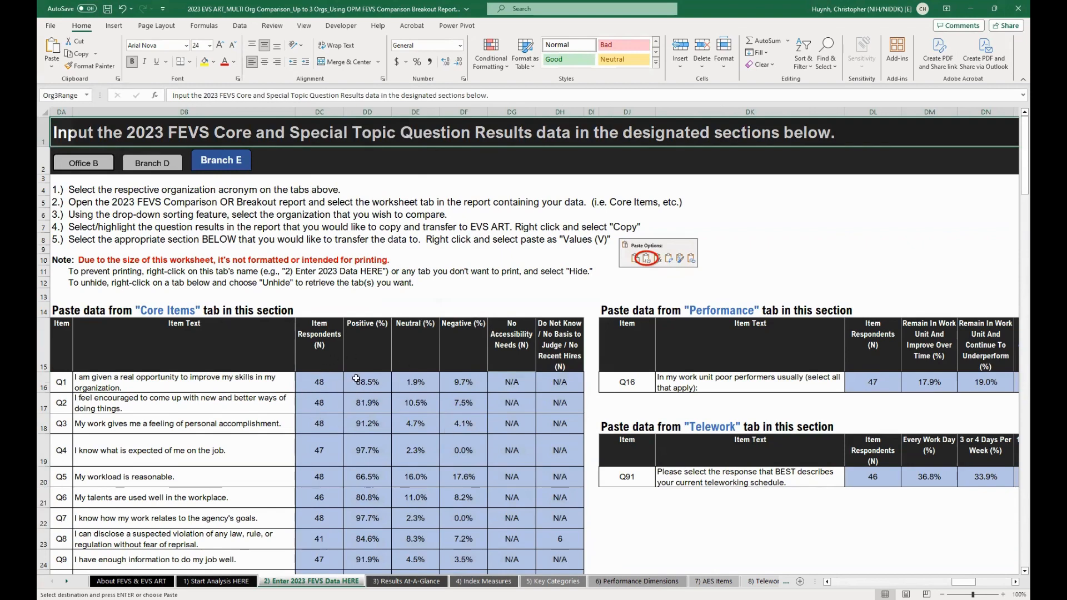
left_click(317, 382)
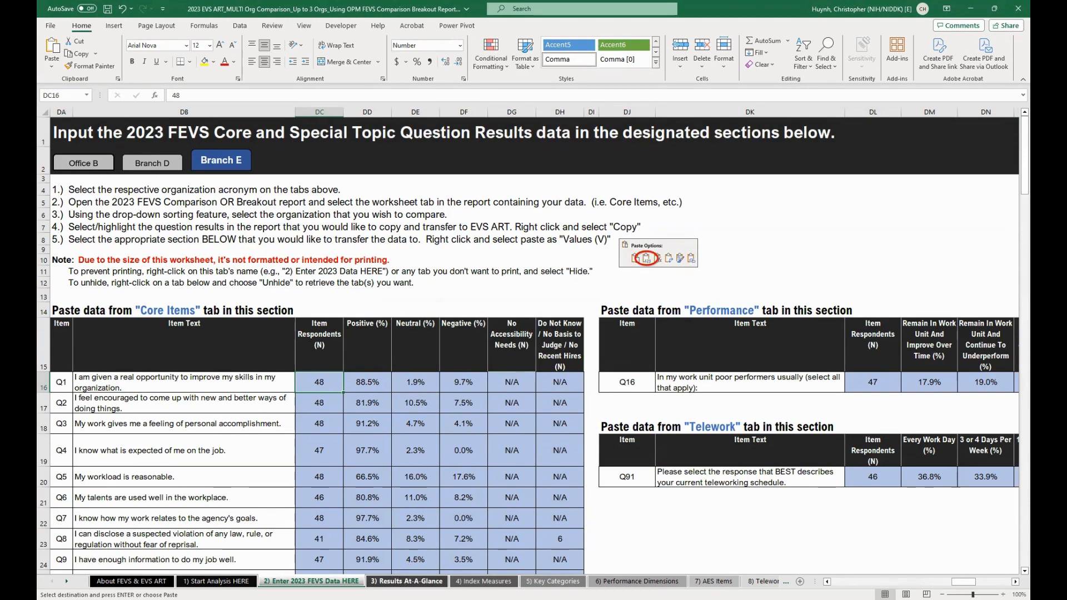
- Review the Index Measures and Key Categories charts comparing the three organizations in the Results At-A-Glance sheet
left_click(406, 581)
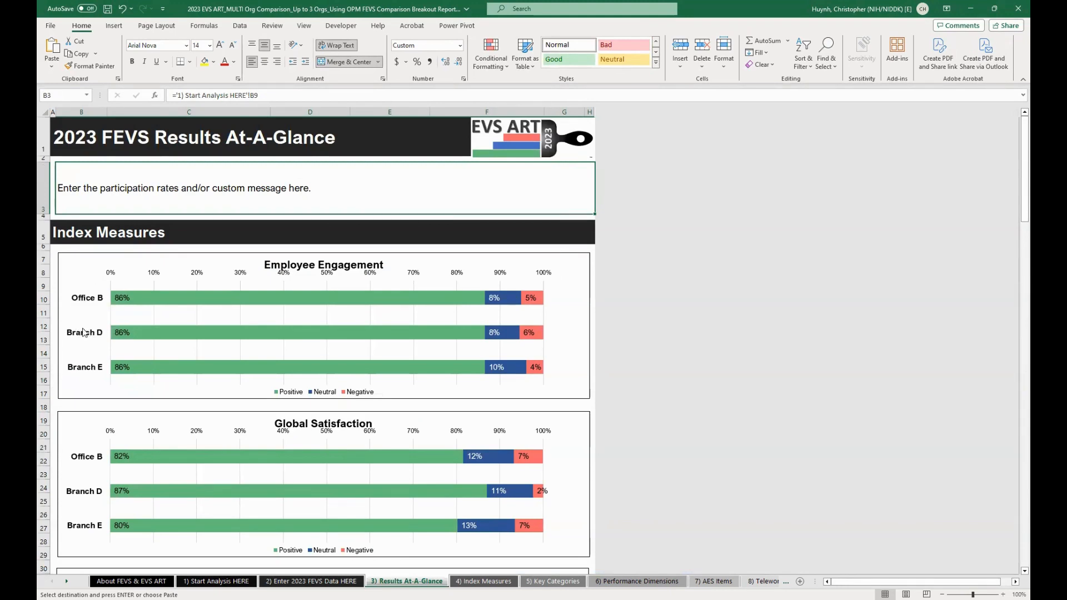
scroll(105, 399, "down", 1)
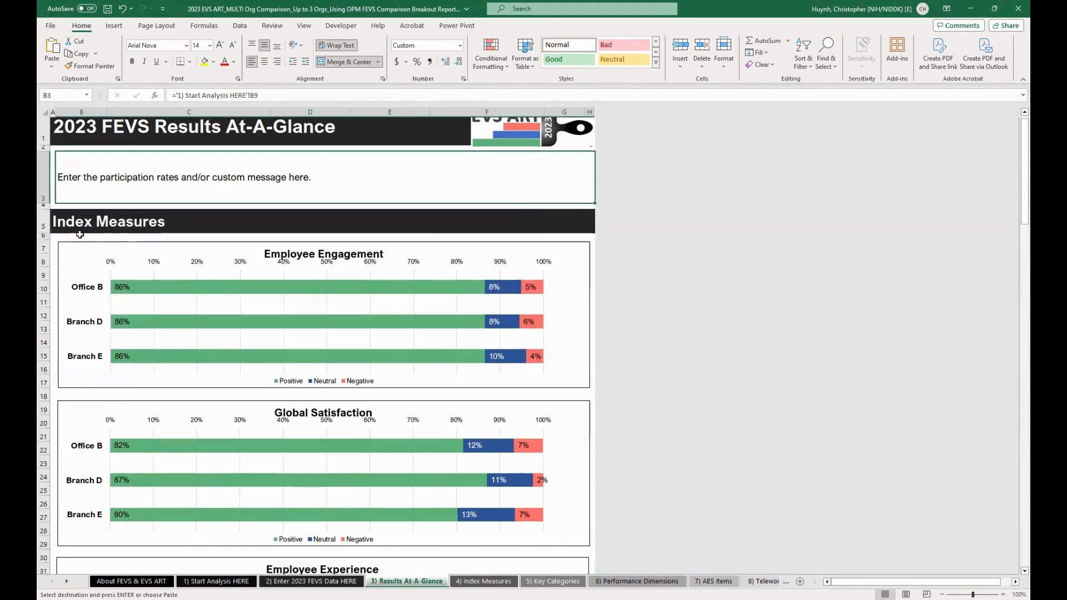
scroll(114, 270, "down", 9)
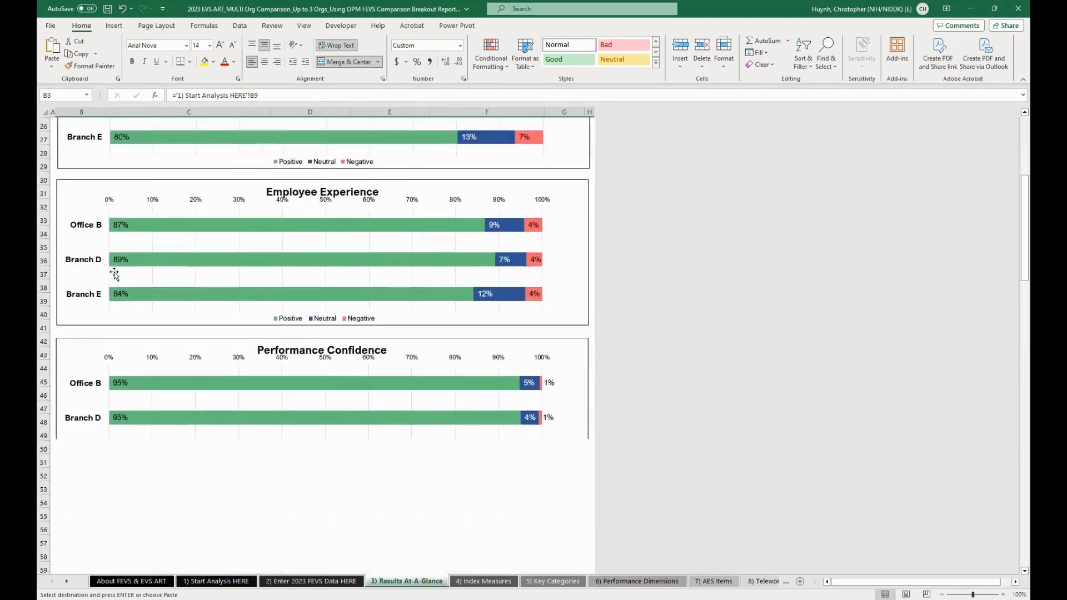
scroll(113, 272, "down", 15)
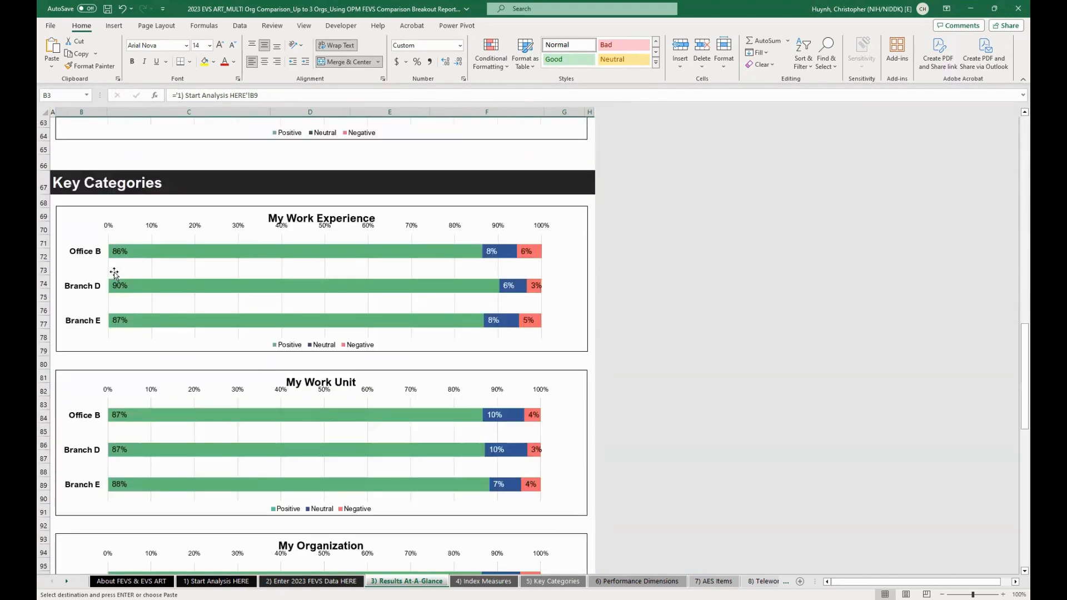
scroll(114, 273, "down", 8)
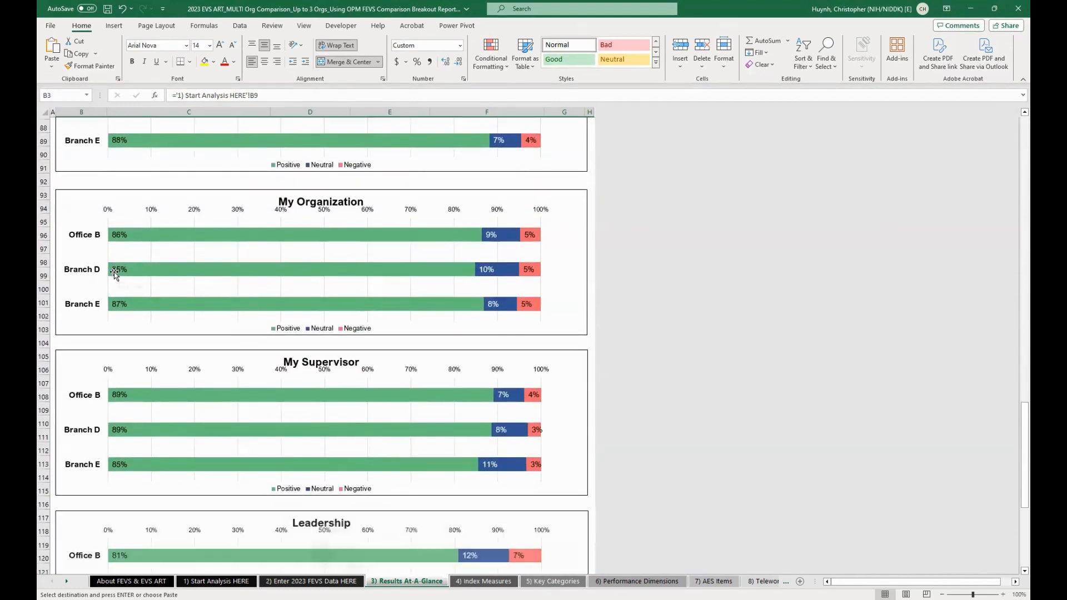
scroll(113, 272, "down", 6)
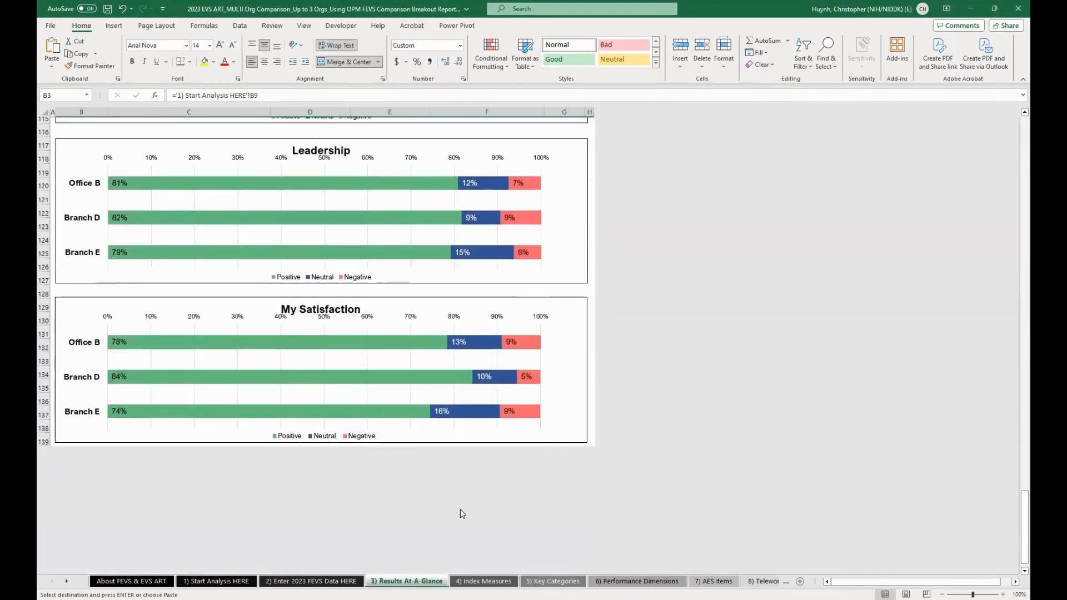
- Examine the Index Measures sheet, from the summary table through the deeper dives down to the DEIA Index
left_click(494, 580)
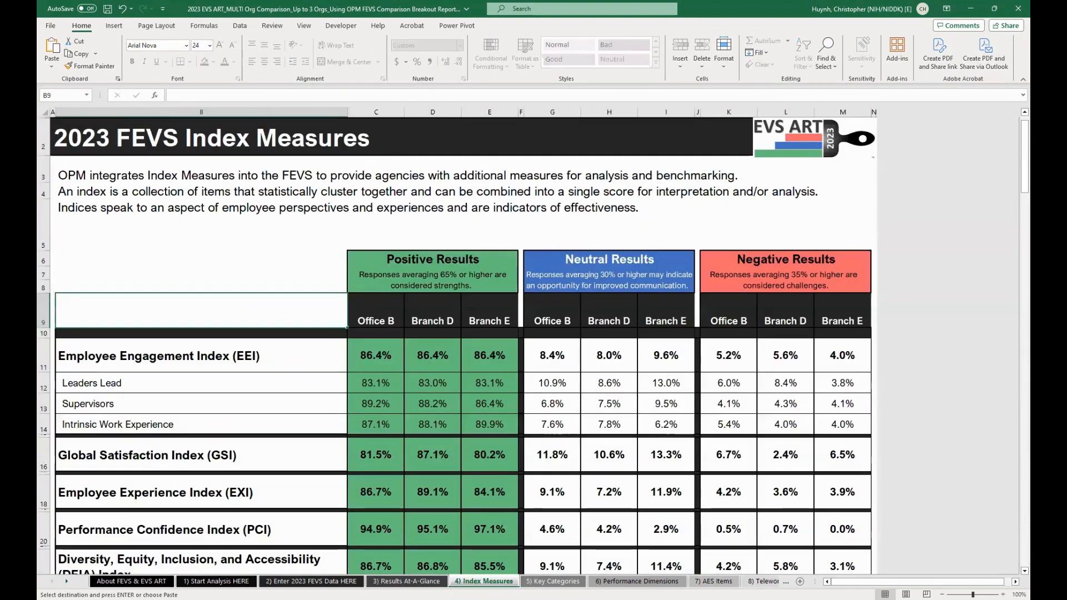
scroll(461, 538, "down", 5)
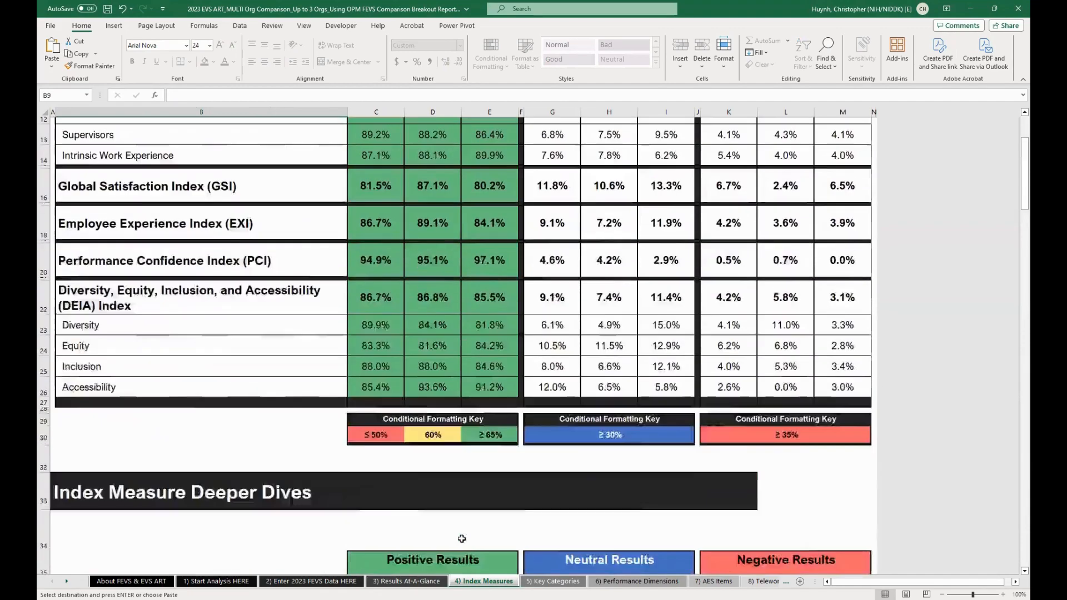
scroll(461, 538, "down", 10)
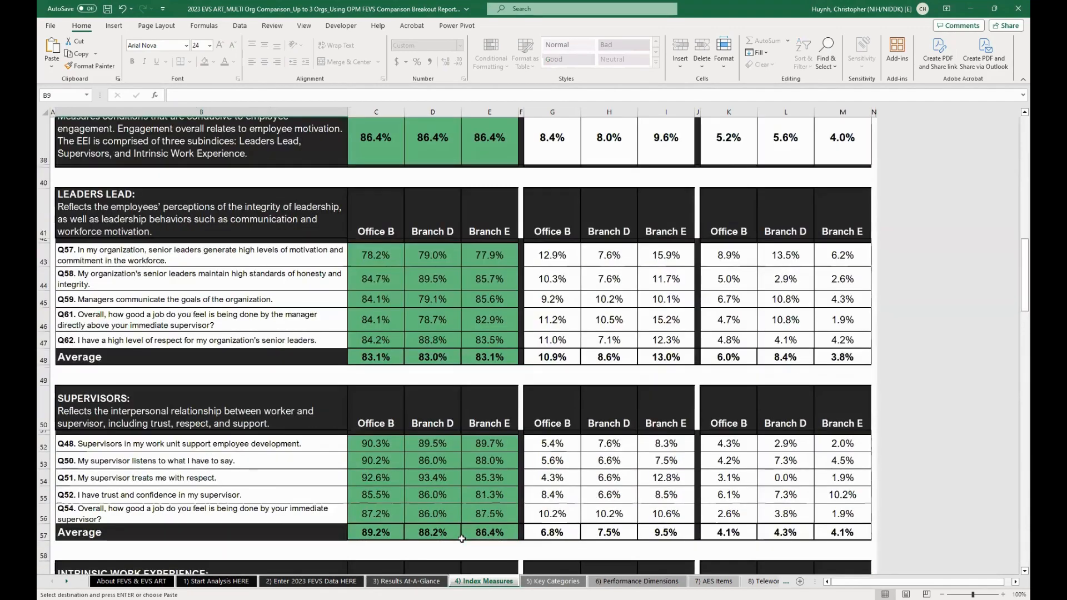
scroll(461, 538, "down", 10)
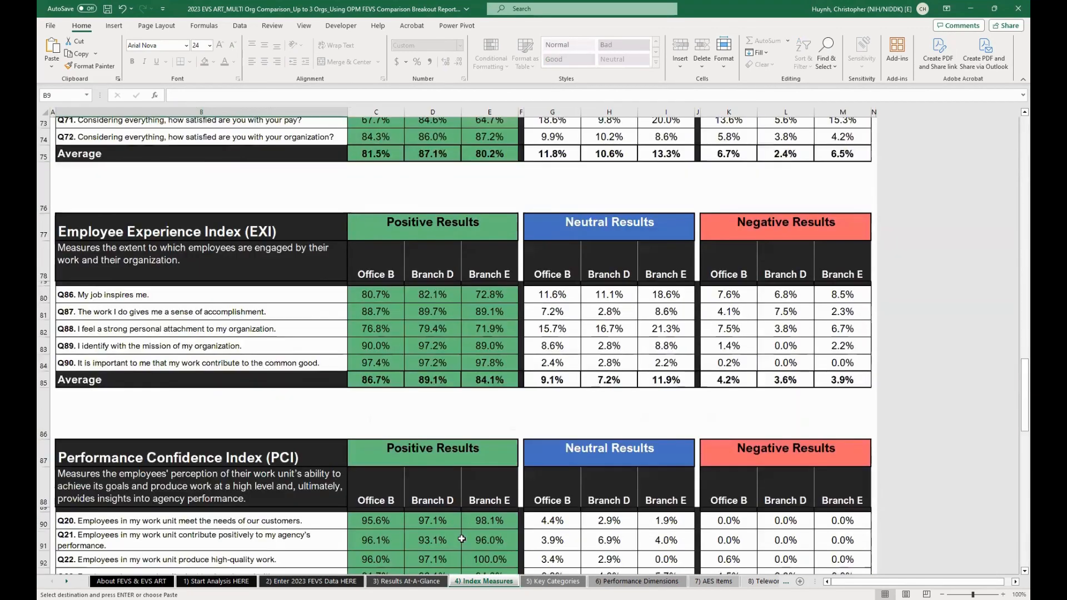
scroll(462, 537, "down", 4)
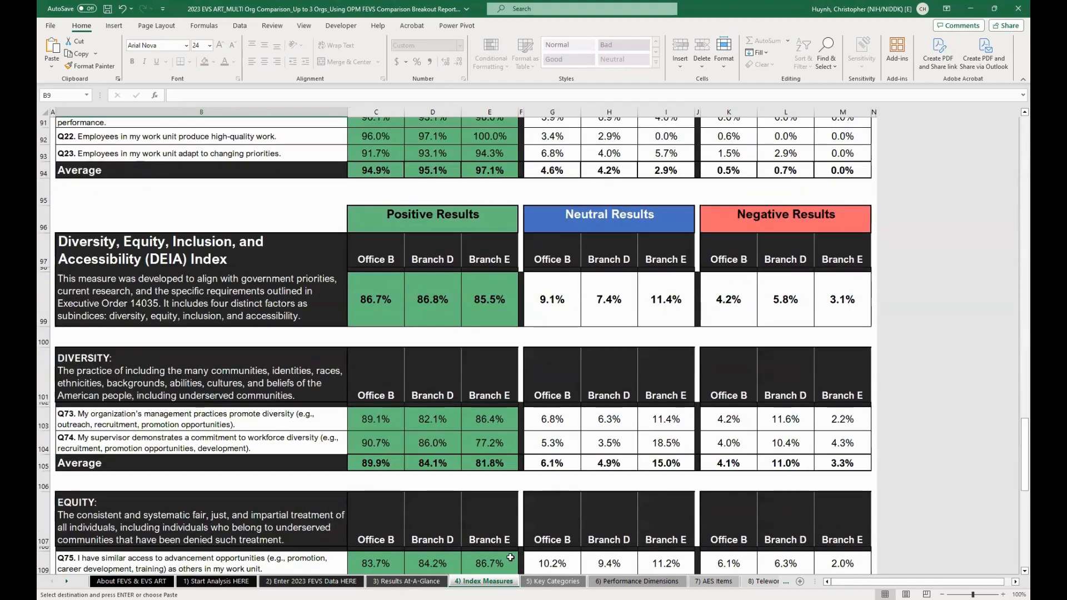
- Examine the Key Categories sheet's summary table and its My Work Experience and My Work Unit item results
left_click(533, 581)
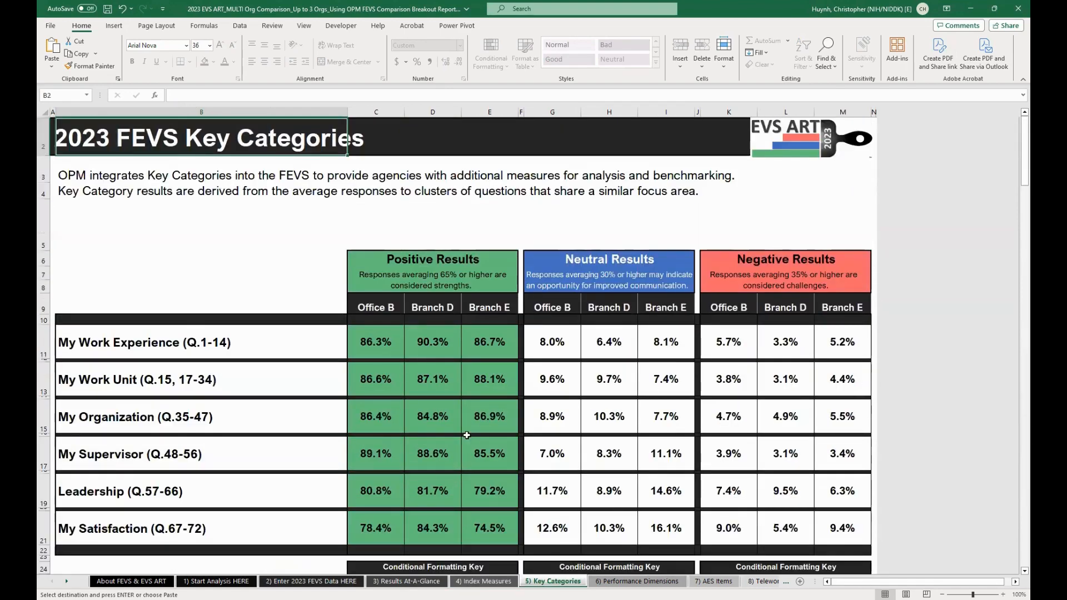
scroll(553, 549, "down", 4)
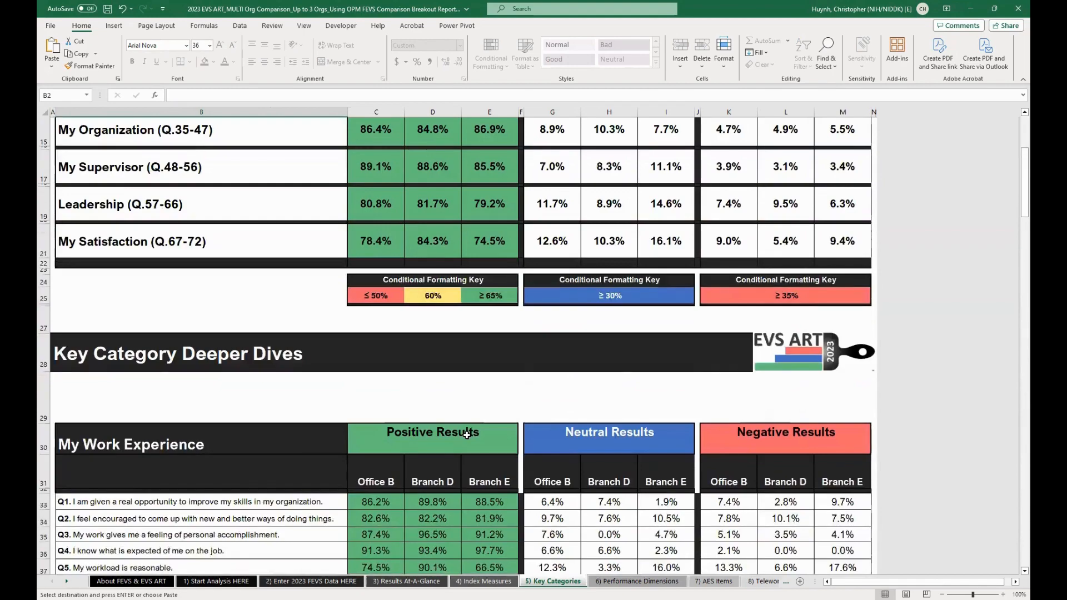
scroll(467, 435, "down", 8)
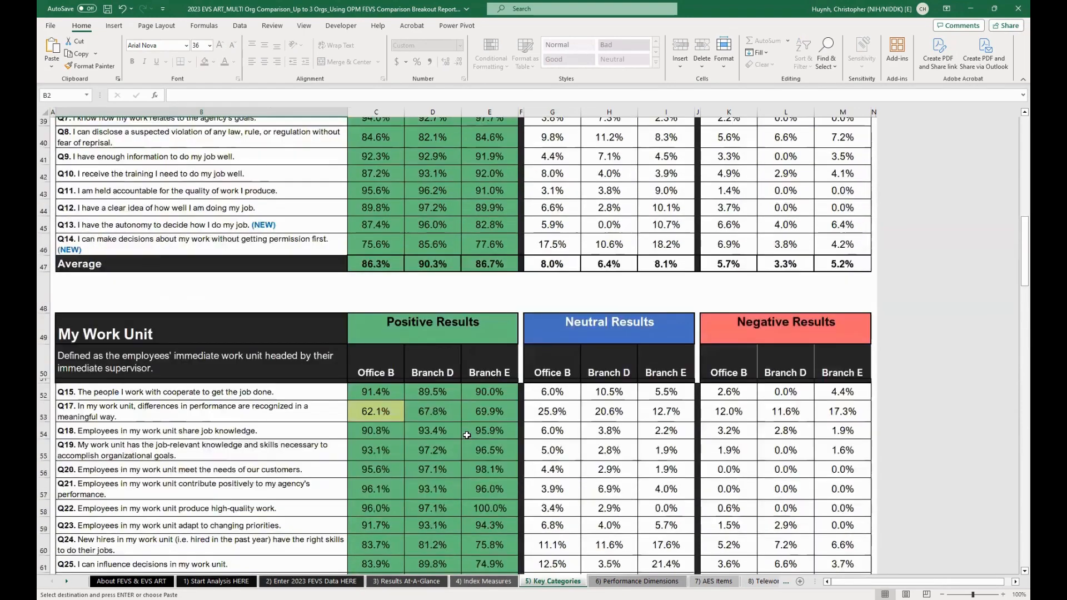
scroll(467, 434, "down", 2)
scroll(378, 431, "down", 1)
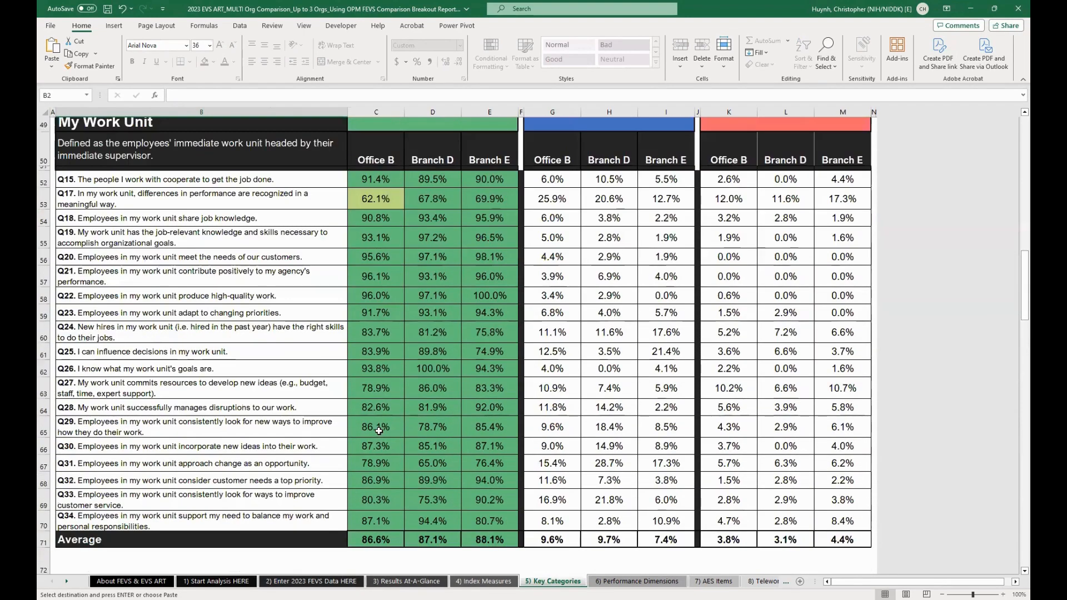
- Examine the remaining Key Categories tables, from the My Work Unit poor-performer item through My Organization, My Supervisor and Leadership
scroll(420, 434, "down", 5)
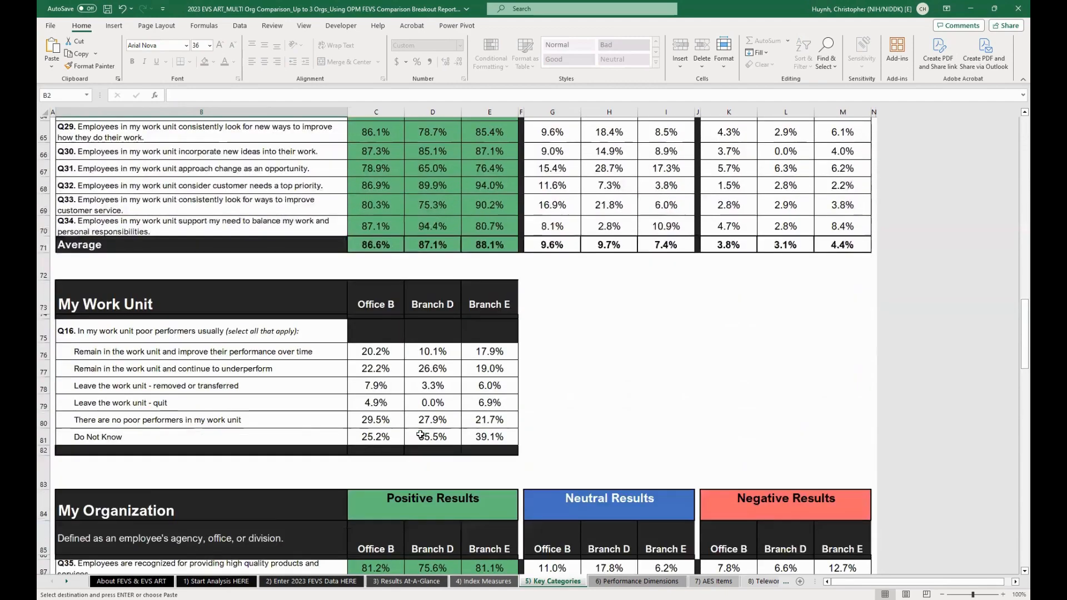
scroll(421, 434, "down", 5)
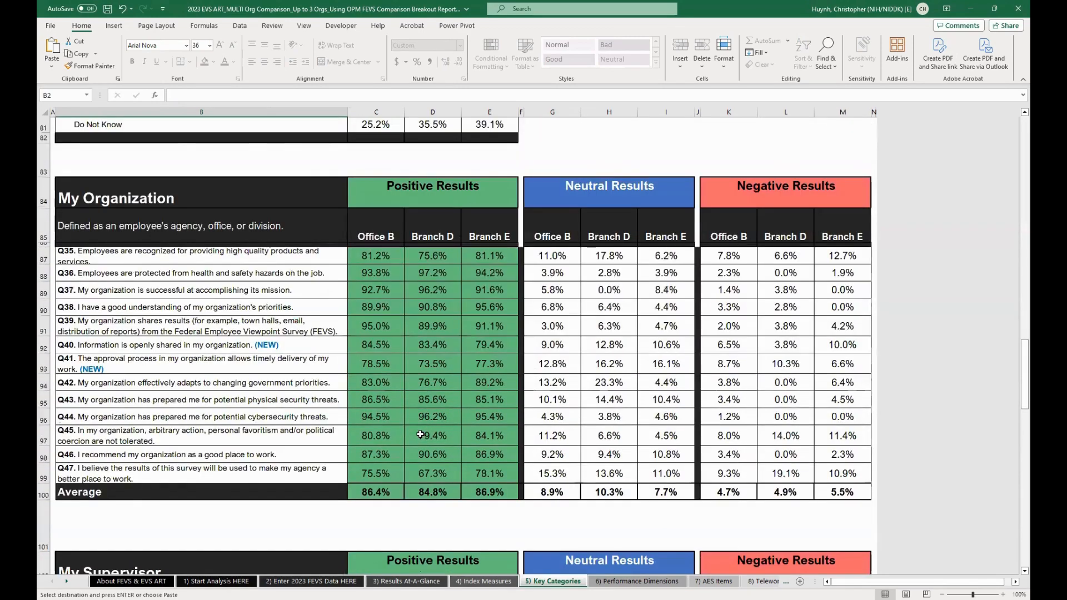
scroll(420, 435, "down", 7)
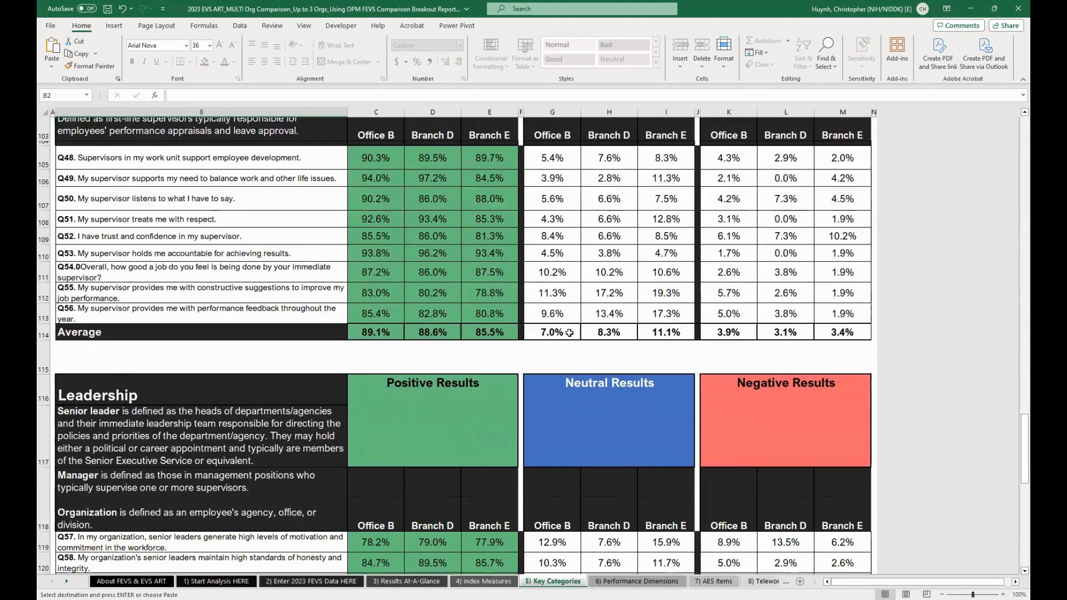
scroll(569, 332, "down", 5)
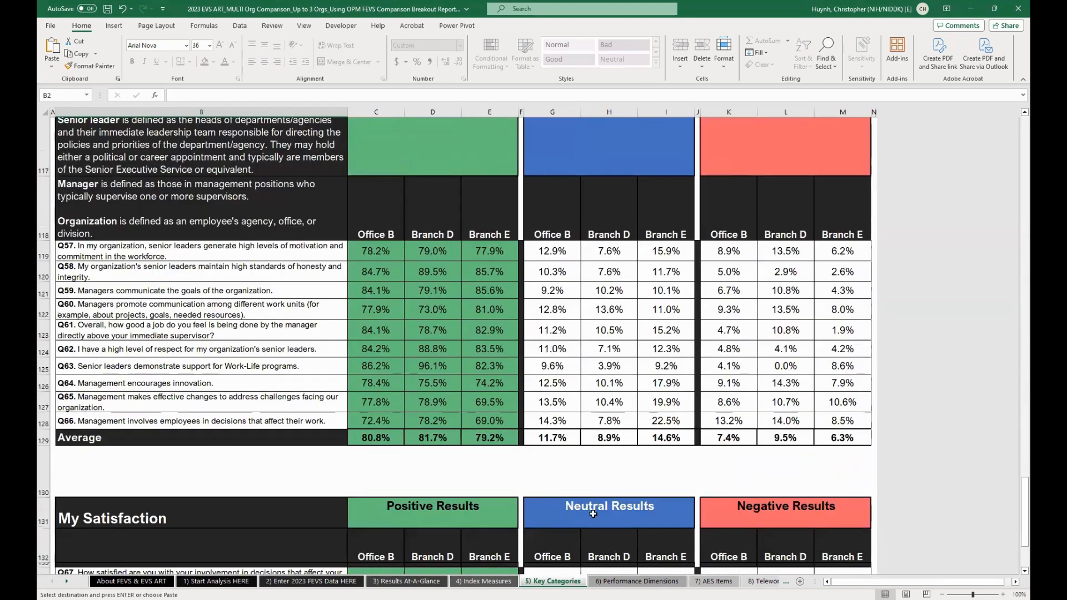
- Examine the Performance Dimensions sheet, from its conditional formatting keys through the Agile, Employee-Focused and Foundations item results
left_click(639, 581)
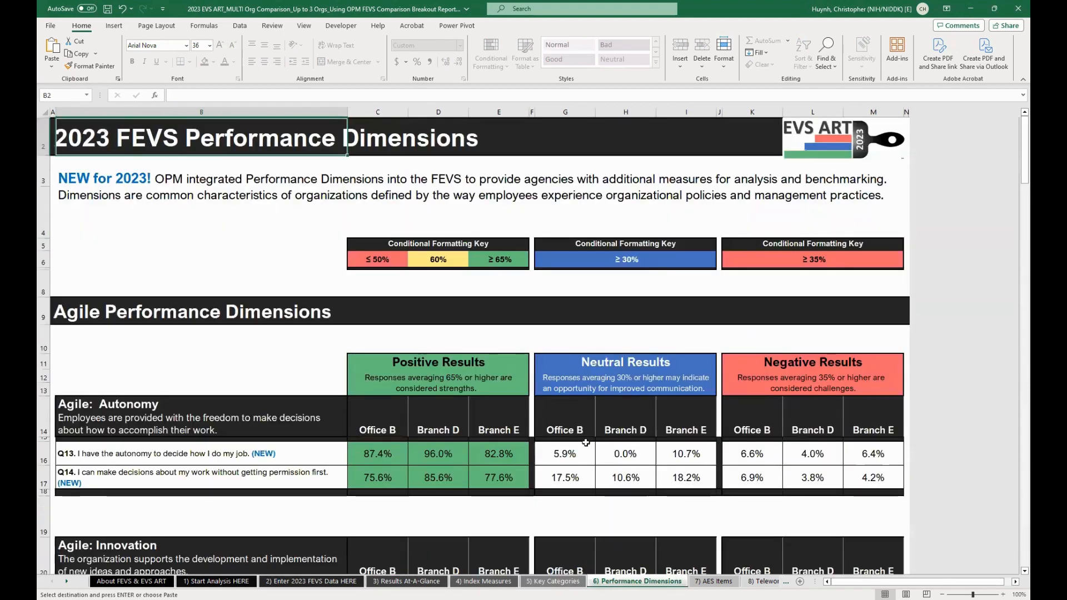
scroll(585, 443, "down", 1)
left_click(618, 247)
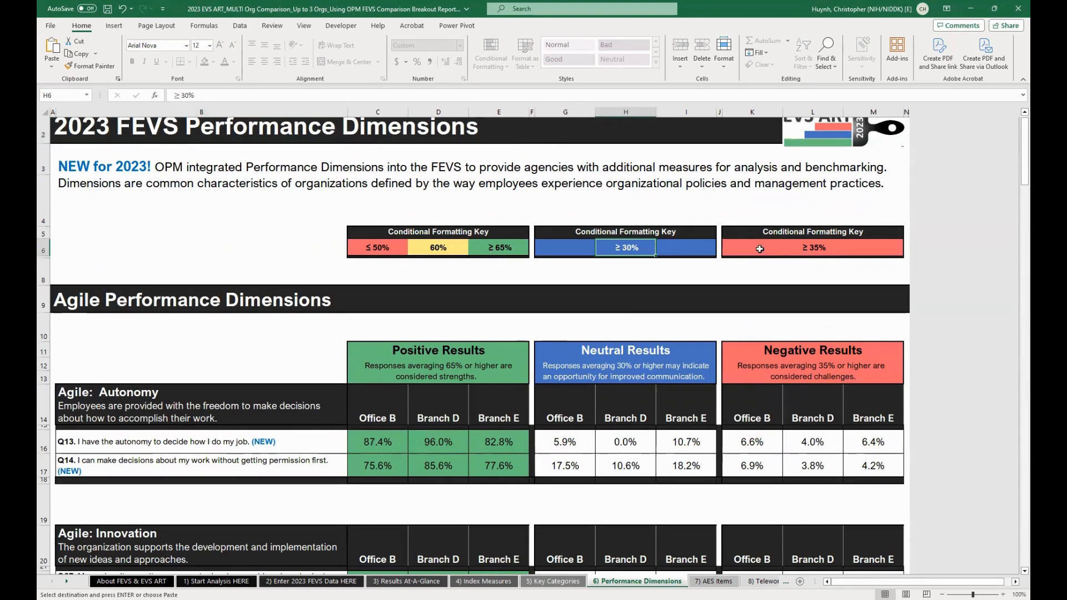
left_click(810, 252)
scroll(602, 426, "down", 1)
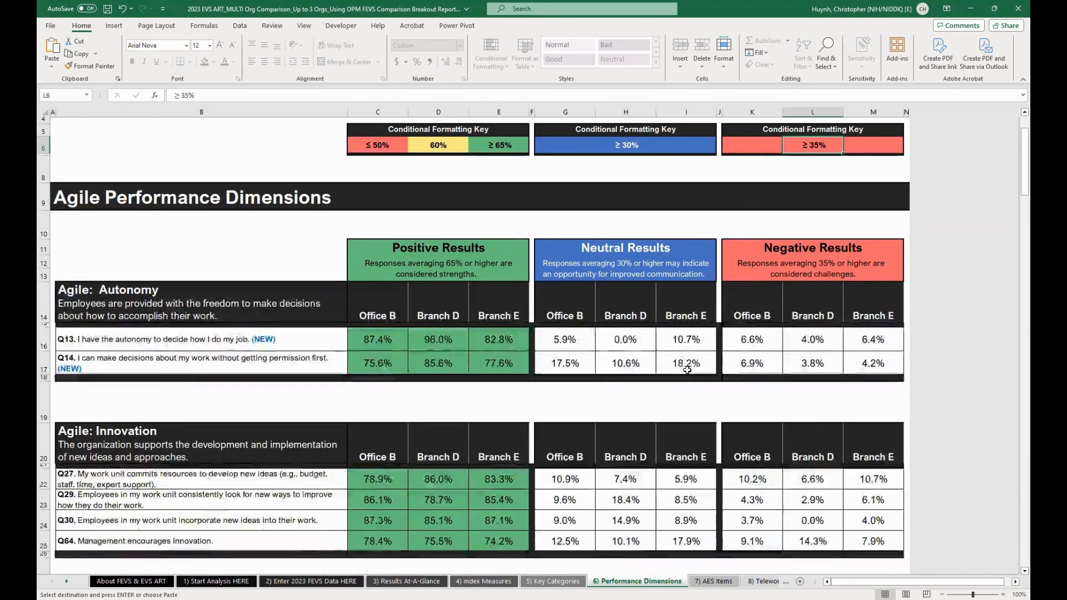
scroll(603, 426, "down", 3)
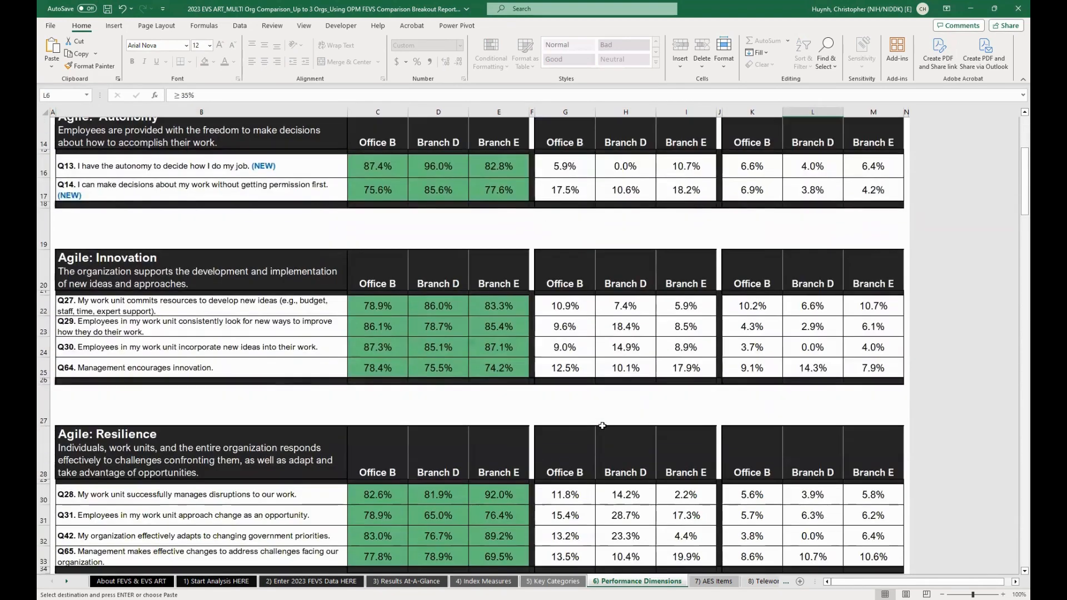
scroll(603, 425, "down", 3)
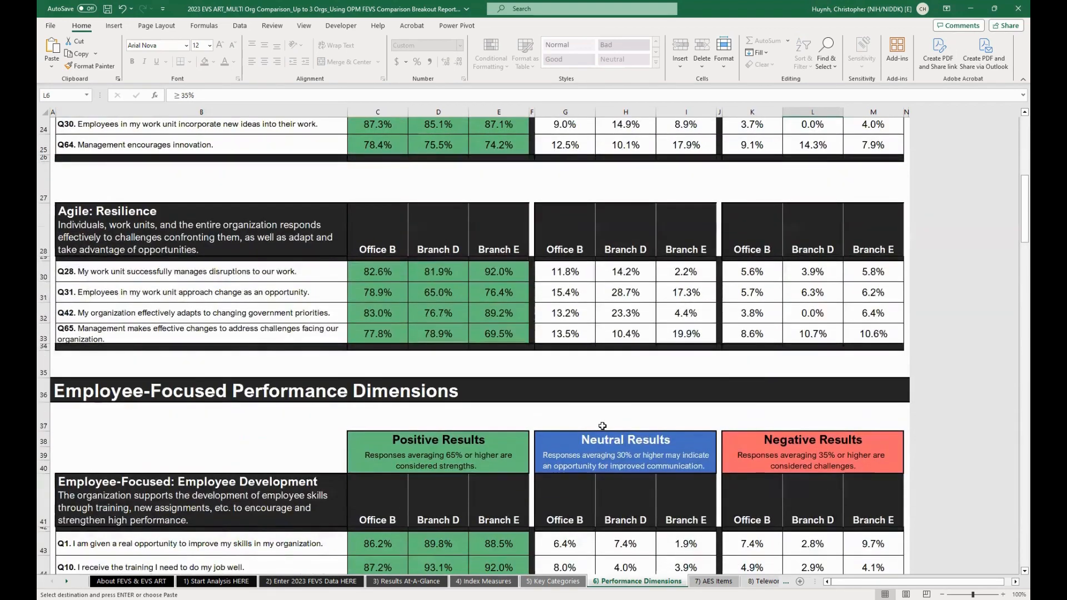
scroll(602, 426, "down", 5)
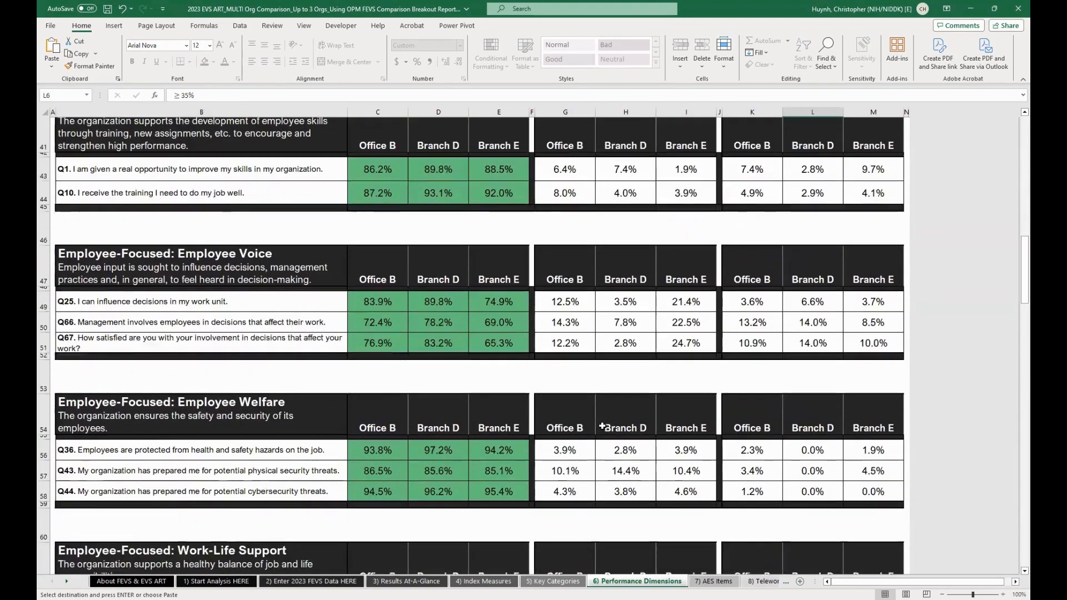
scroll(602, 425, "down", 5)
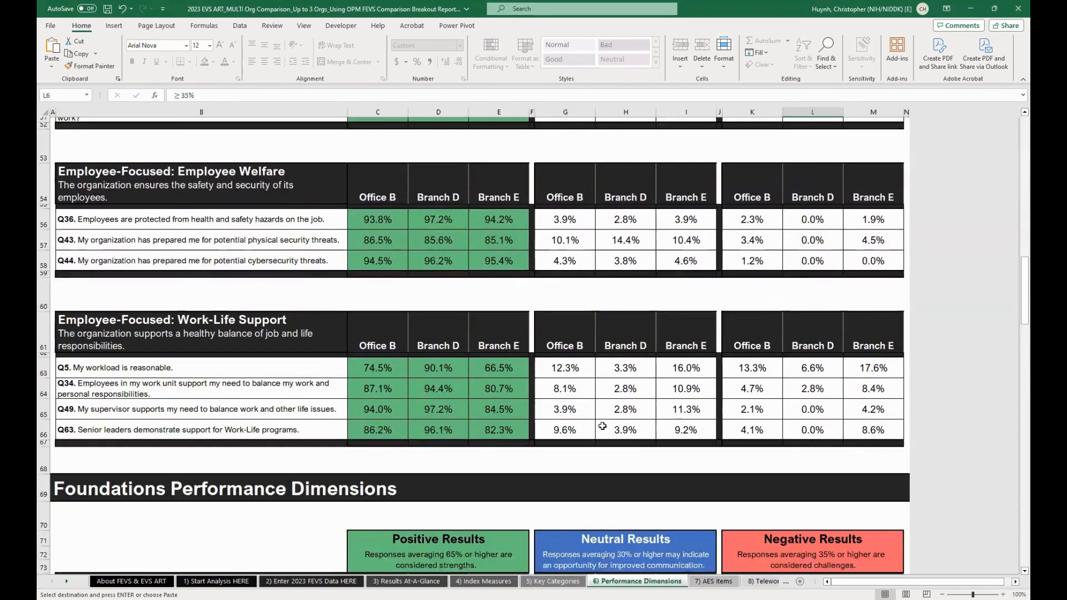
scroll(602, 426, "down", 3)
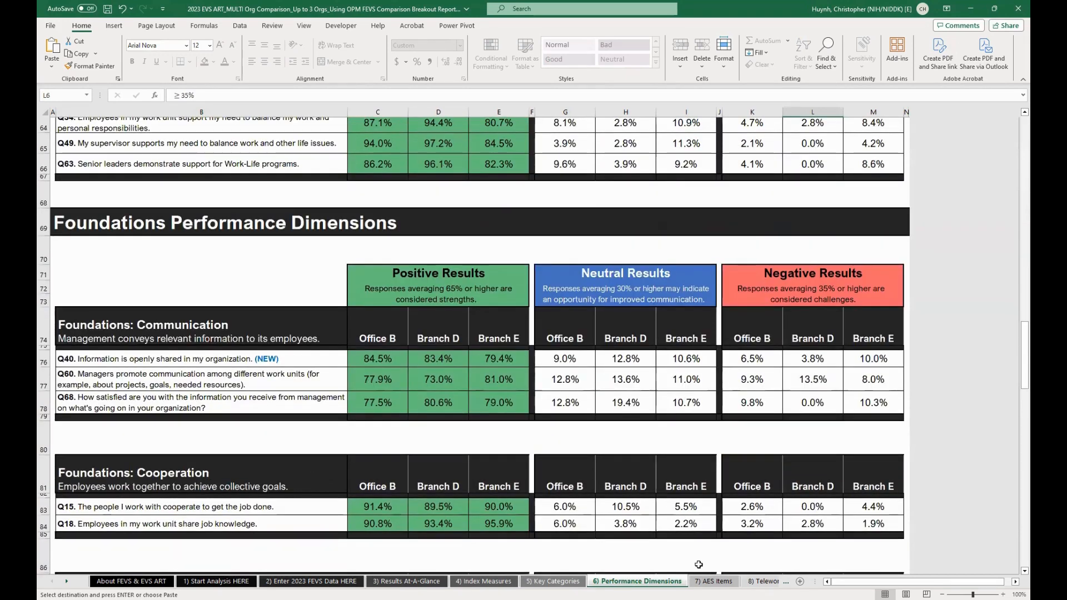
- Review the positive, neutral and negative results of the three organizations in the AES Items sheet
left_click(713, 581)
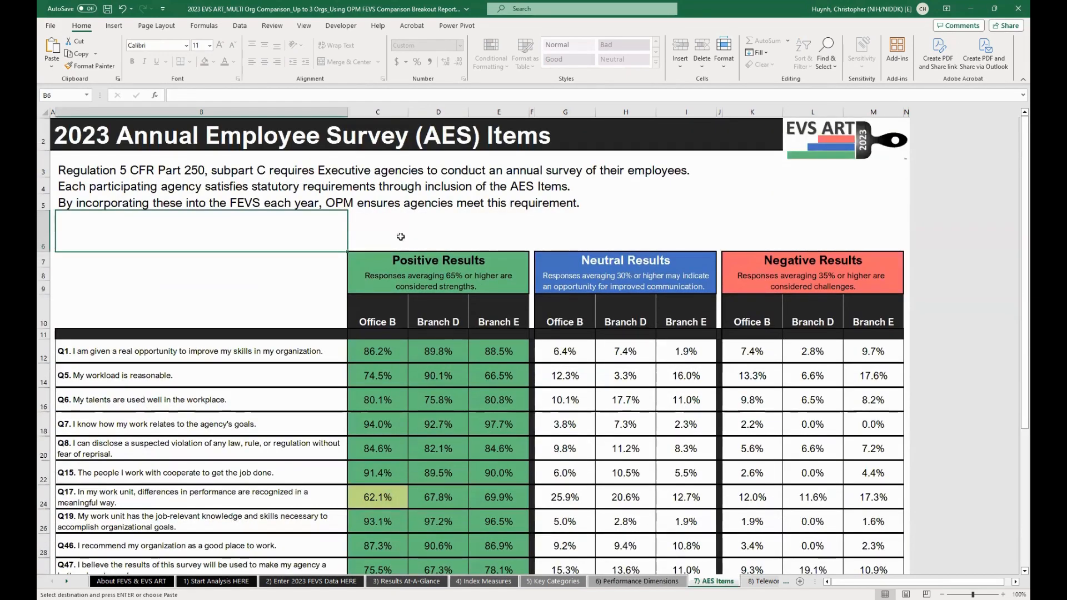
left_click(461, 415)
scroll(461, 412, "down", 1)
scroll(462, 412, "down", 2)
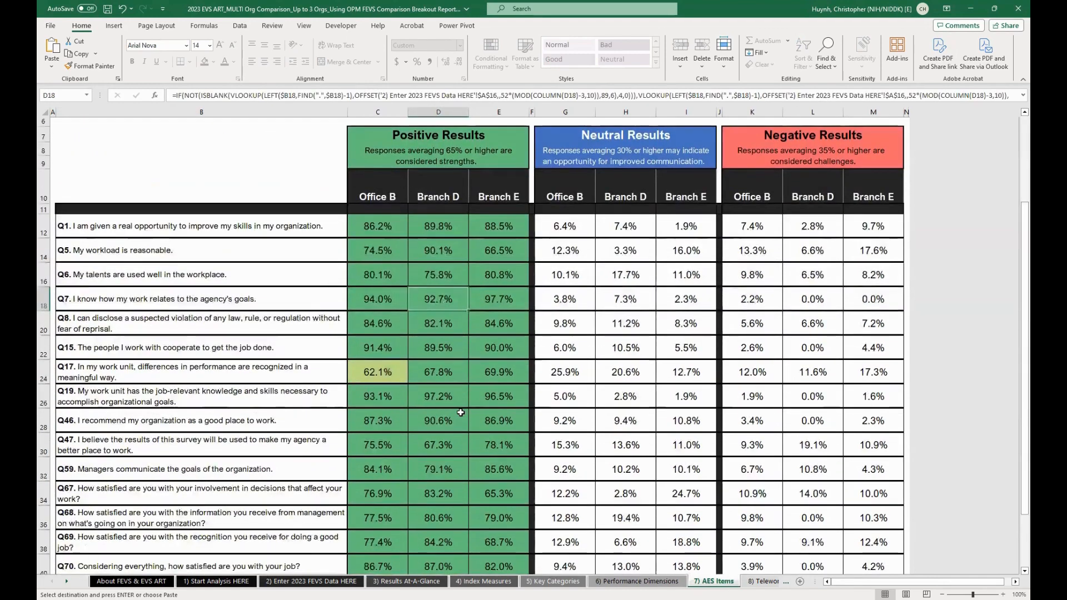
scroll(461, 413, "down", 1)
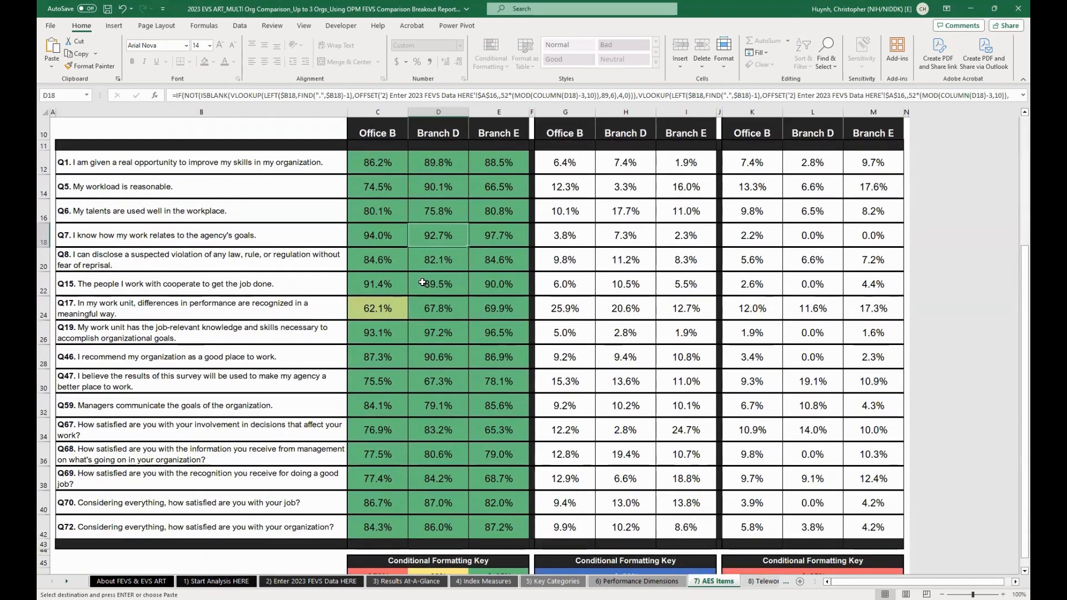
scroll(468, 398, "up", 1)
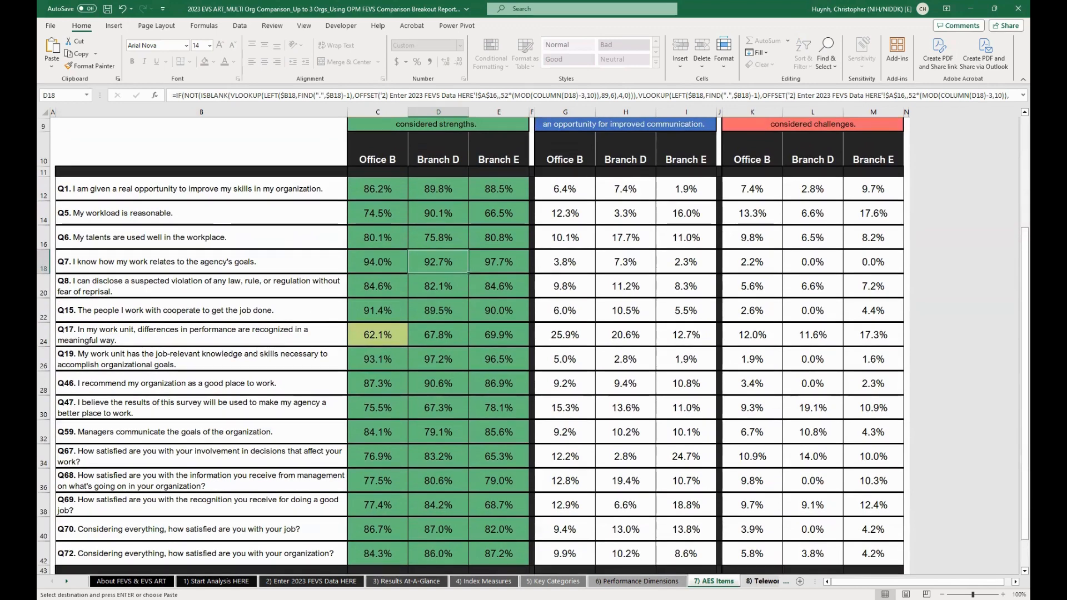
- Check the Q91 teleworking schedule responses of the three organizations in the Telework_Remote Work sheet
left_click(766, 582)
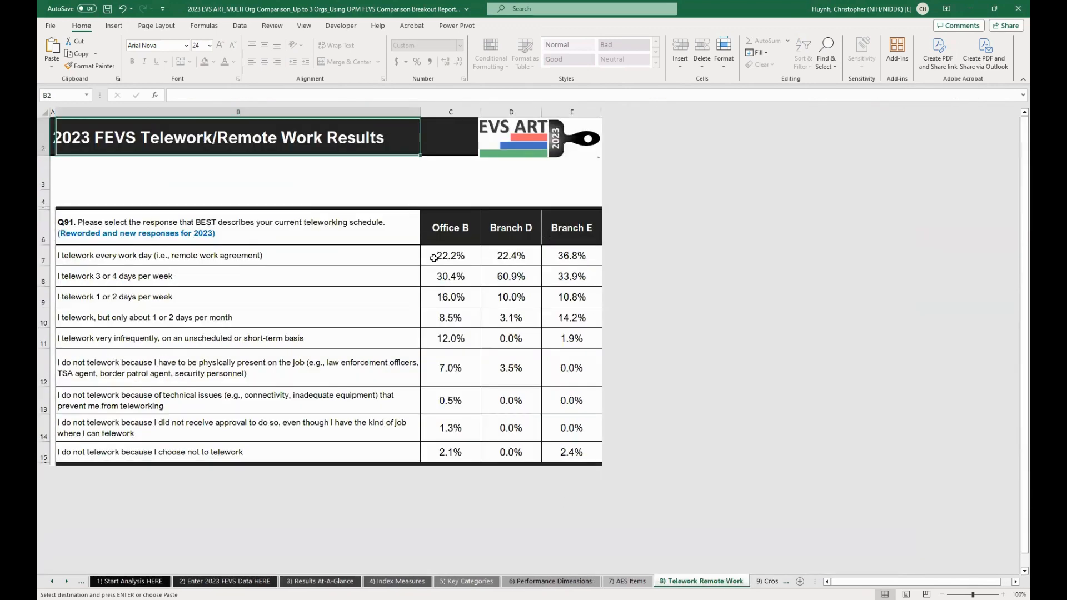
left_click(447, 237)
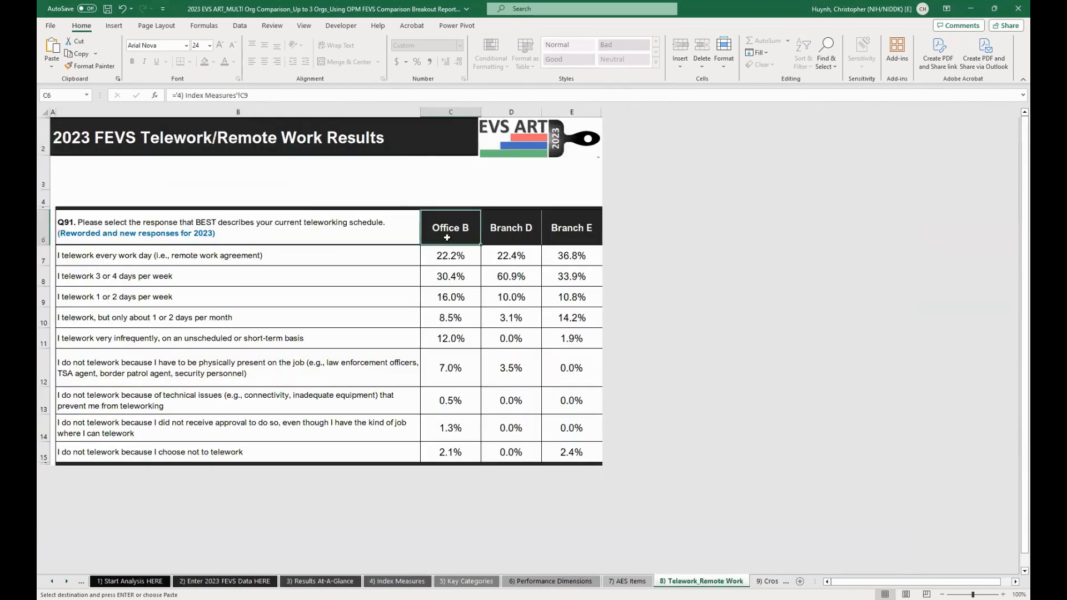
left_click(461, 261)
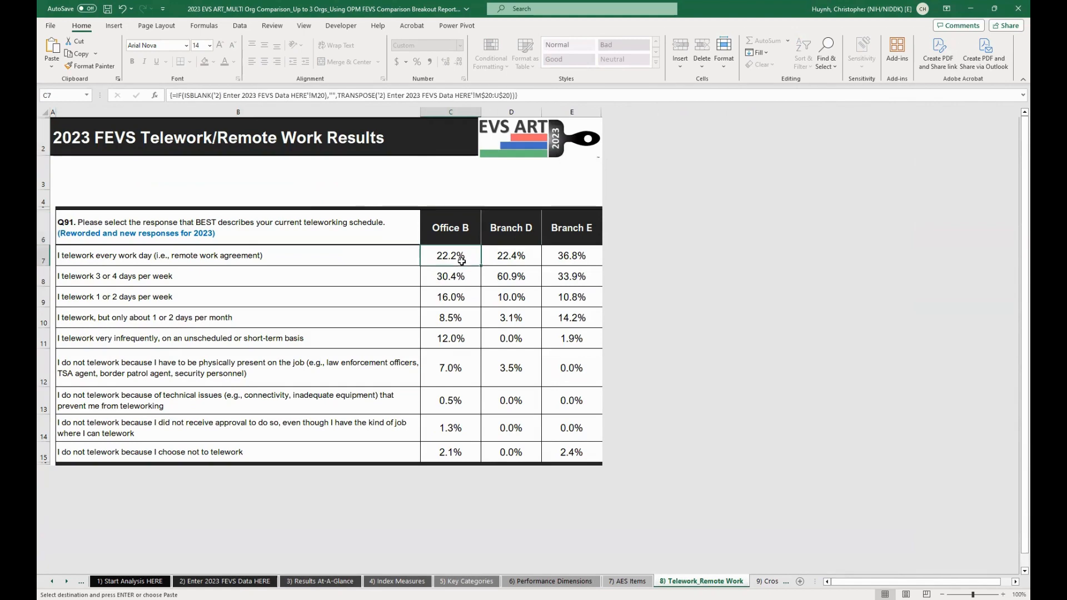
left_click(511, 259)
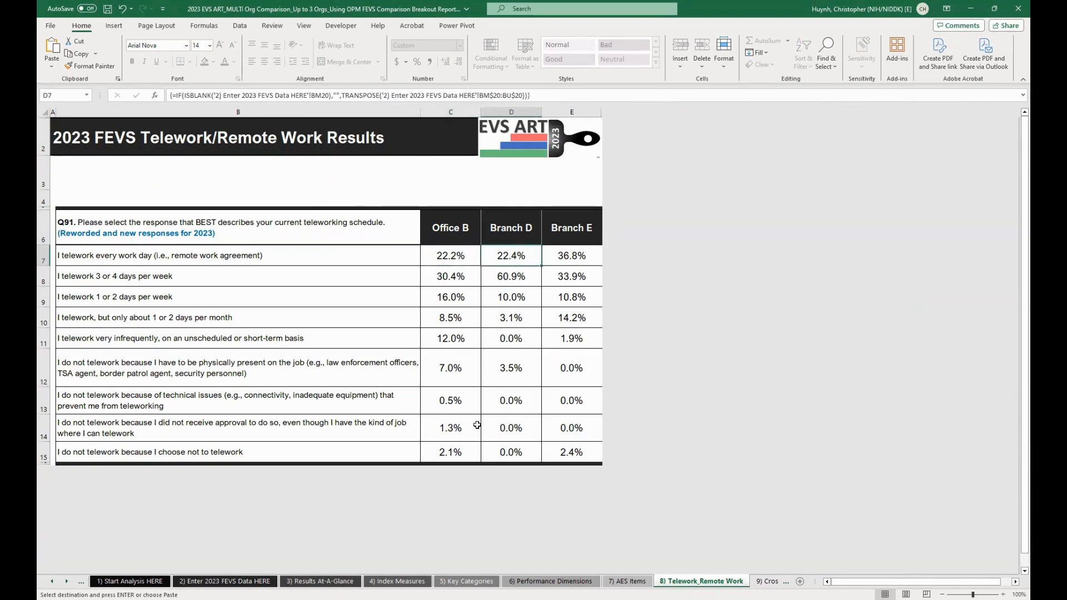
- Set the Cross-reference Tool sheet to display Branch E as the selected organization
key("ctrl+Page_Down")
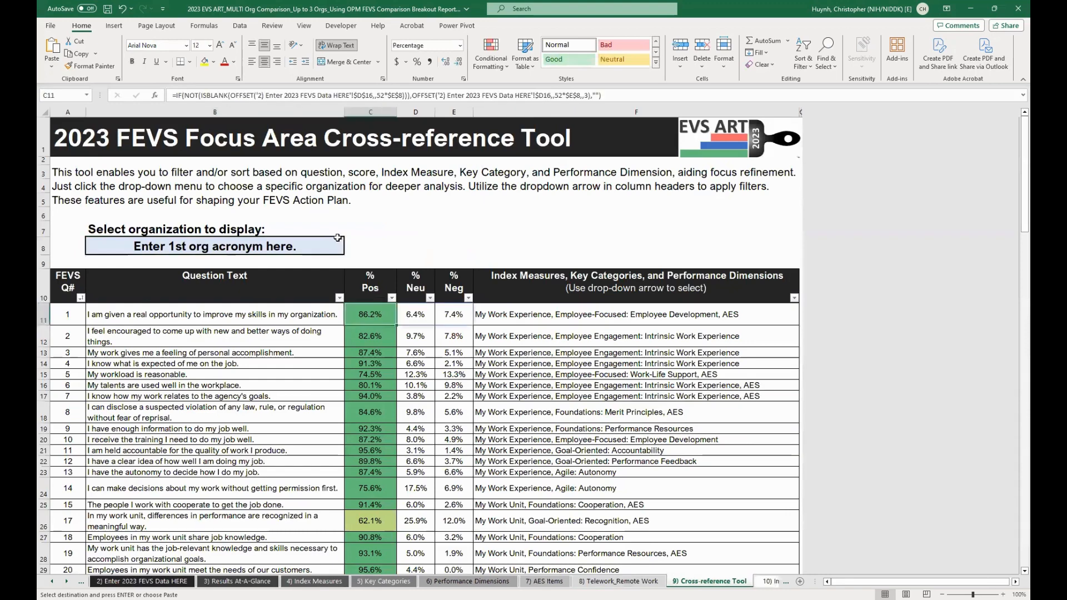
left_click(349, 250)
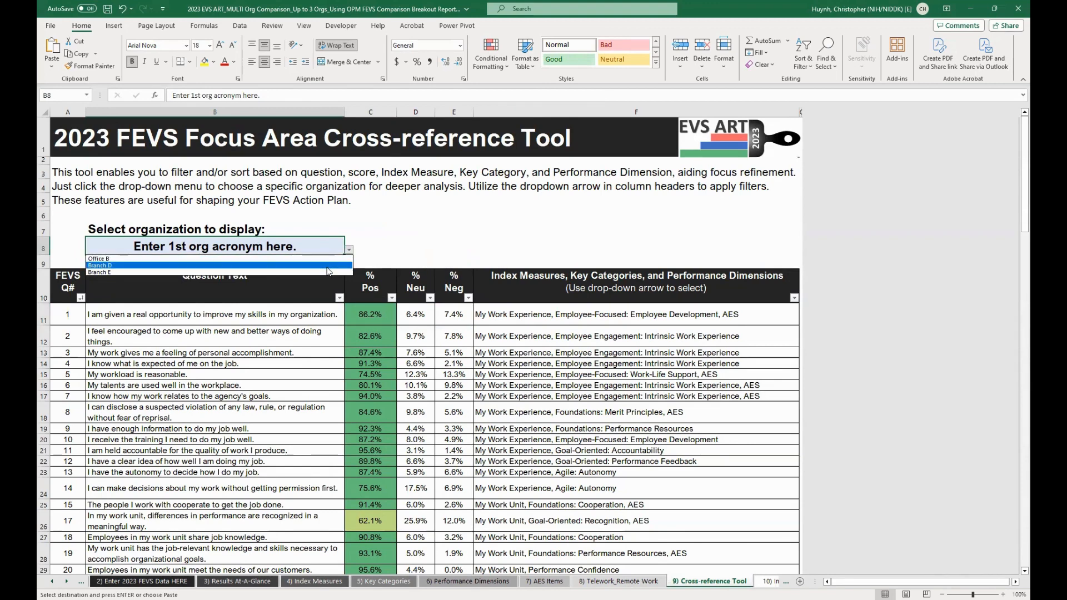
left_click(328, 271)
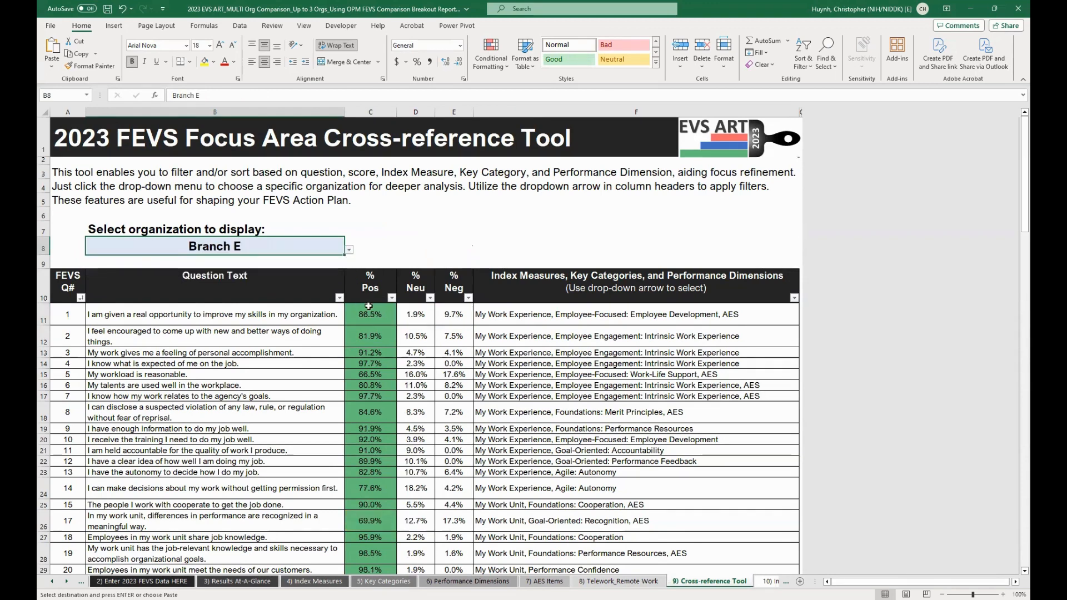
- Look through Branch E's question-by-question scores and their related measures in the Cross-reference Tool
scroll(383, 250, "down", 3)
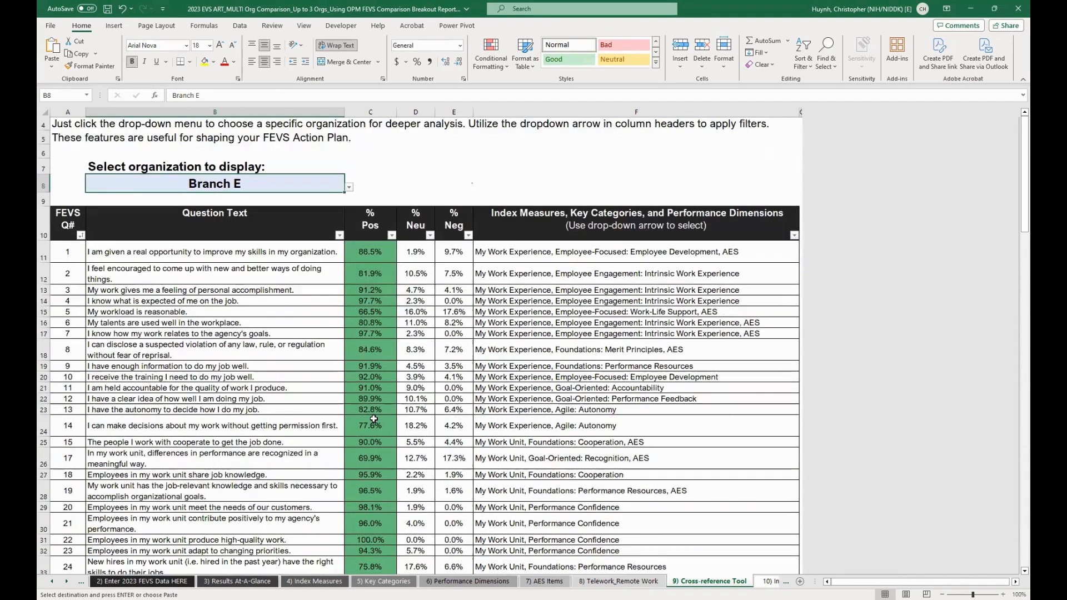
scroll(373, 309, "down", 5)
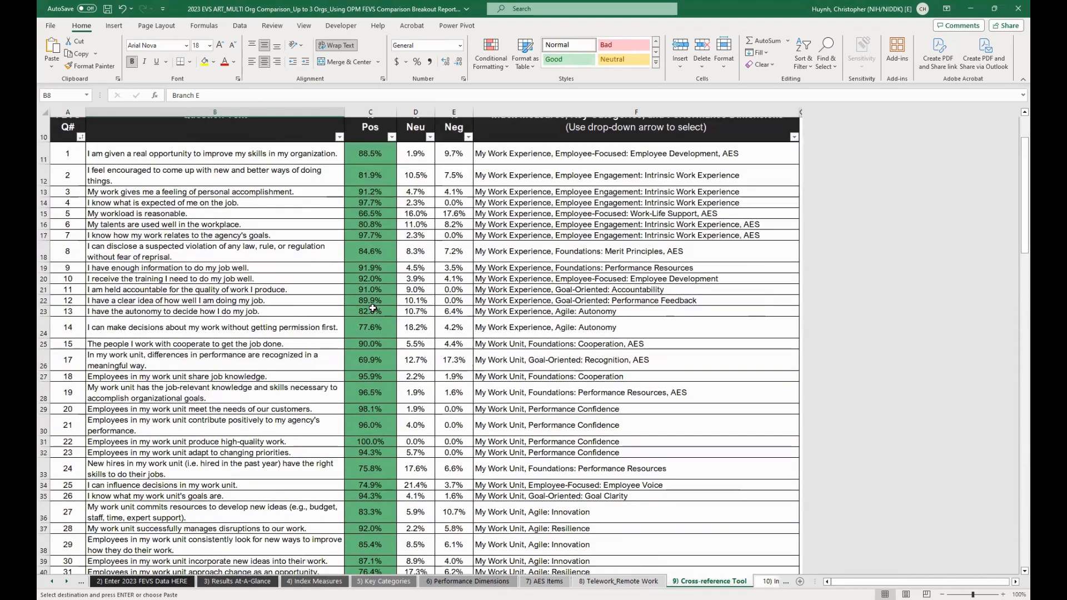
scroll(372, 309, "down", 6)
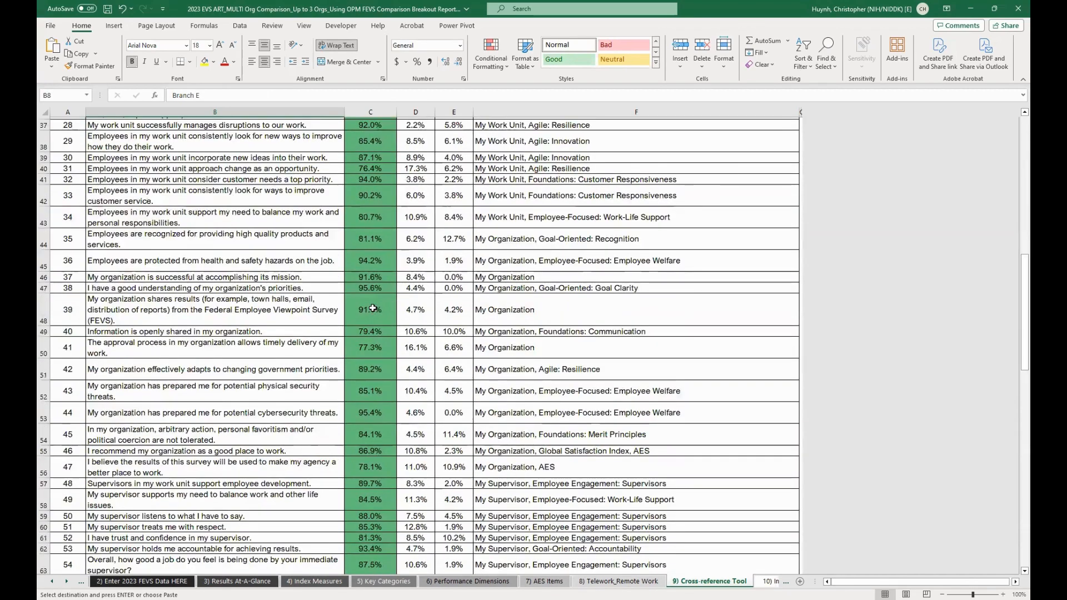
scroll(372, 308, "up", 9)
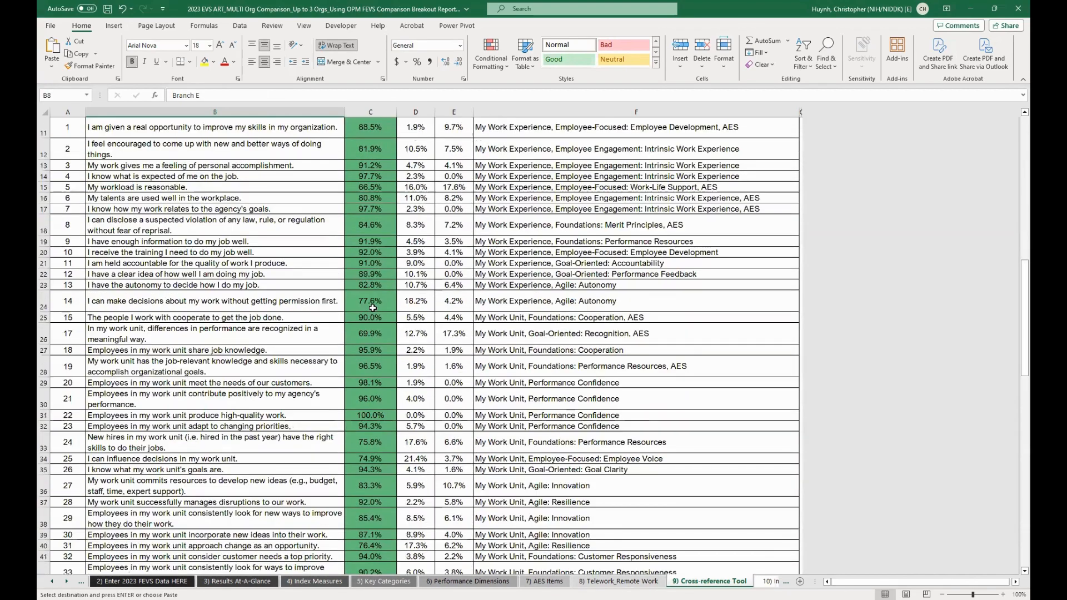
scroll(89, 302, "up", 4)
- Inspect the sort and filter options for FEVS Q# and % Pos, and the neighbouring column headers, without applying any
left_click(81, 298)
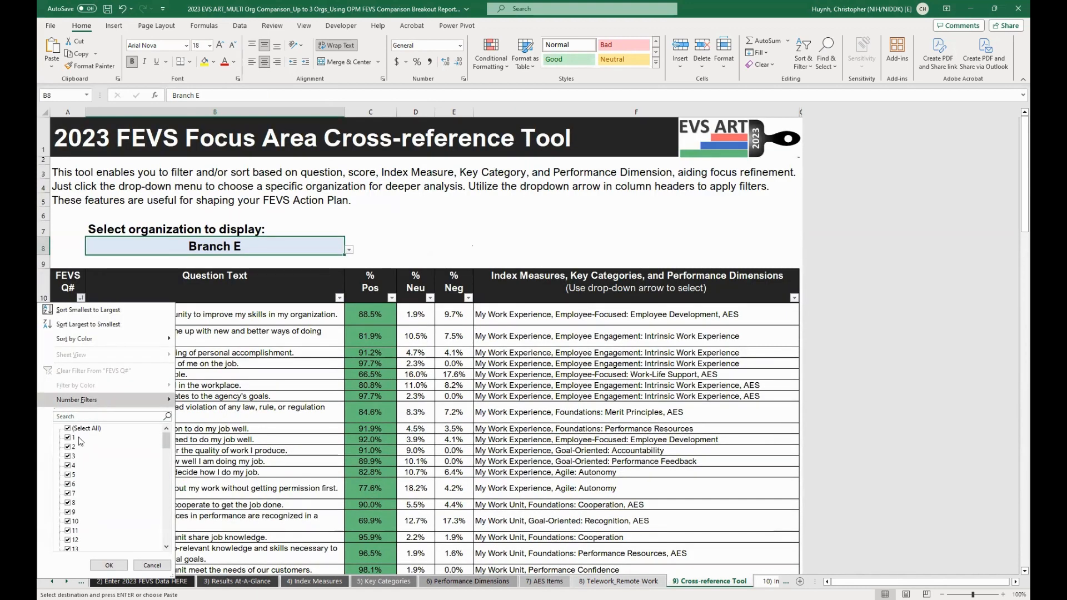
left_click(373, 289)
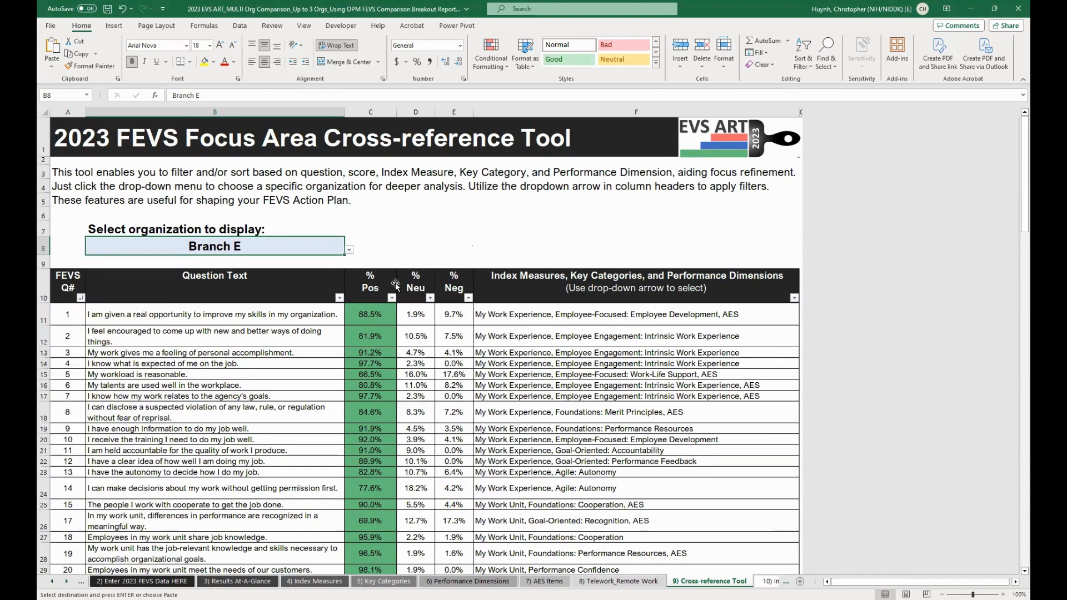
left_click(414, 287)
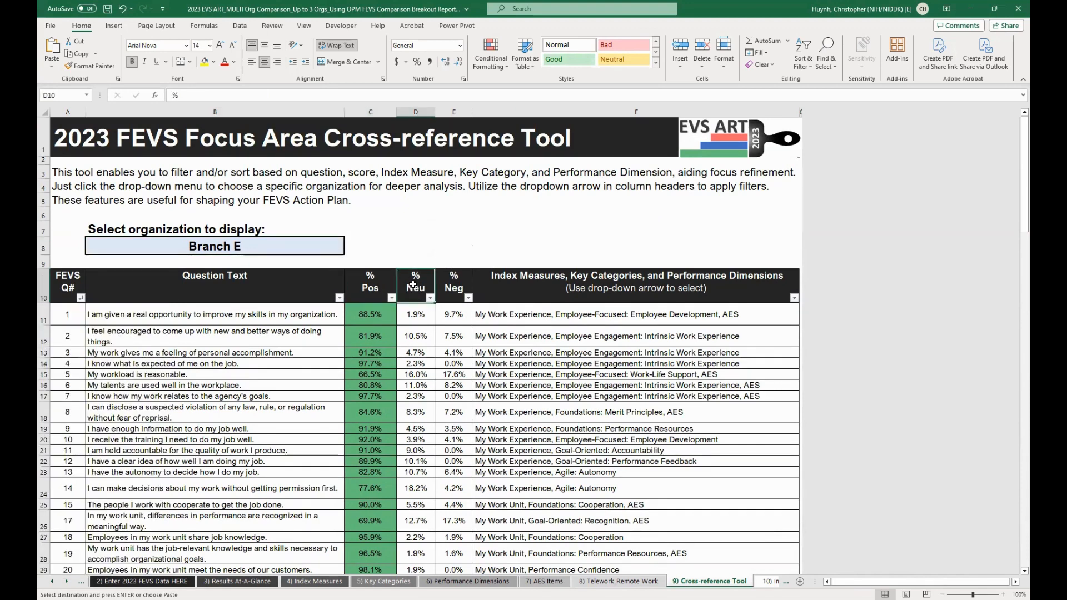
left_click(452, 282)
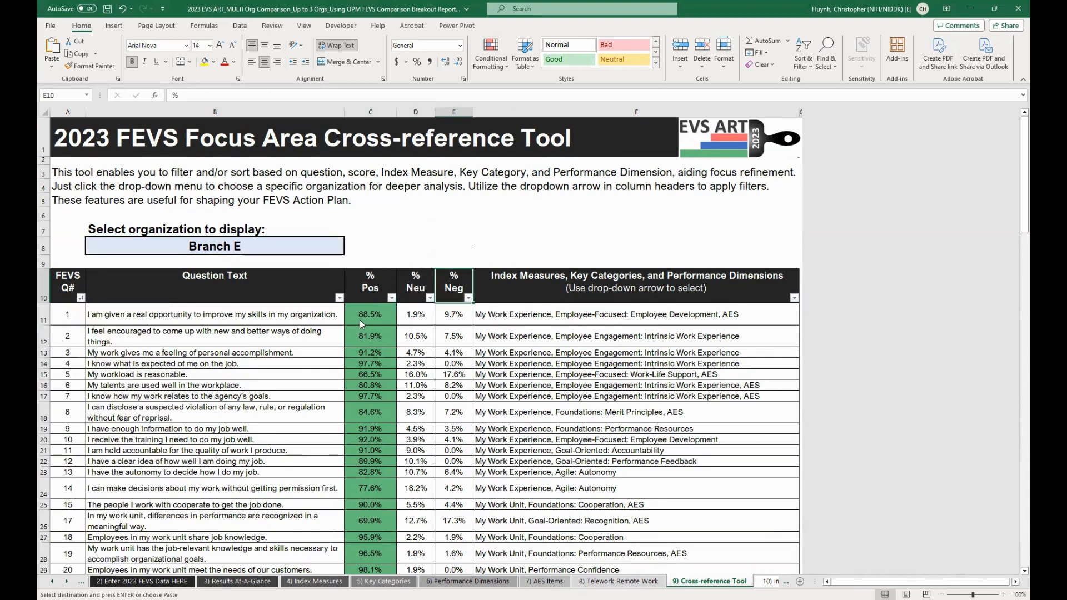
left_click(392, 298)
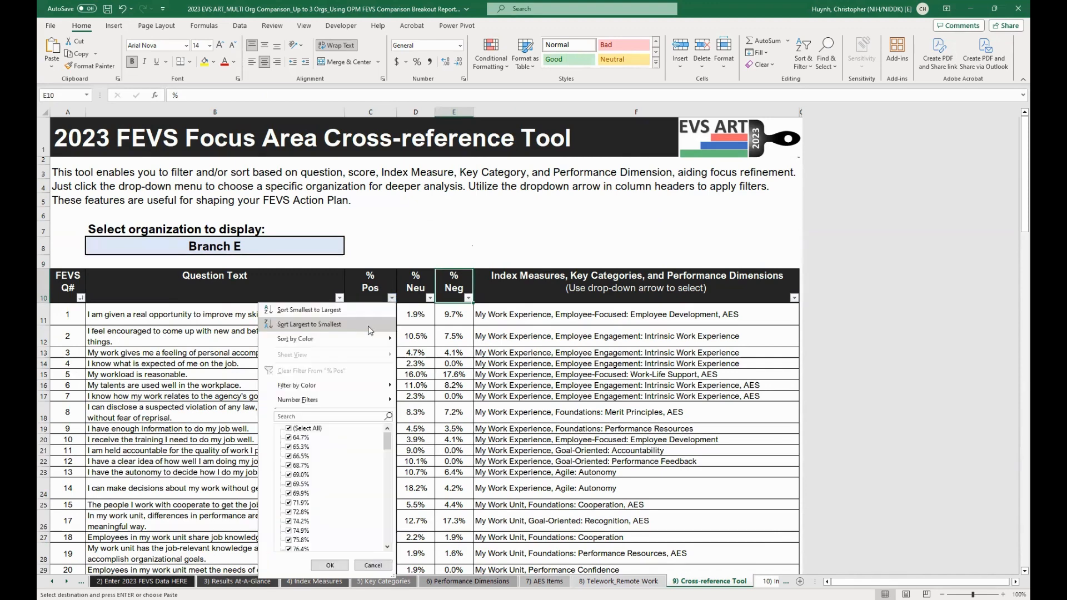
left_click(562, 369)
left_click(750, 292)
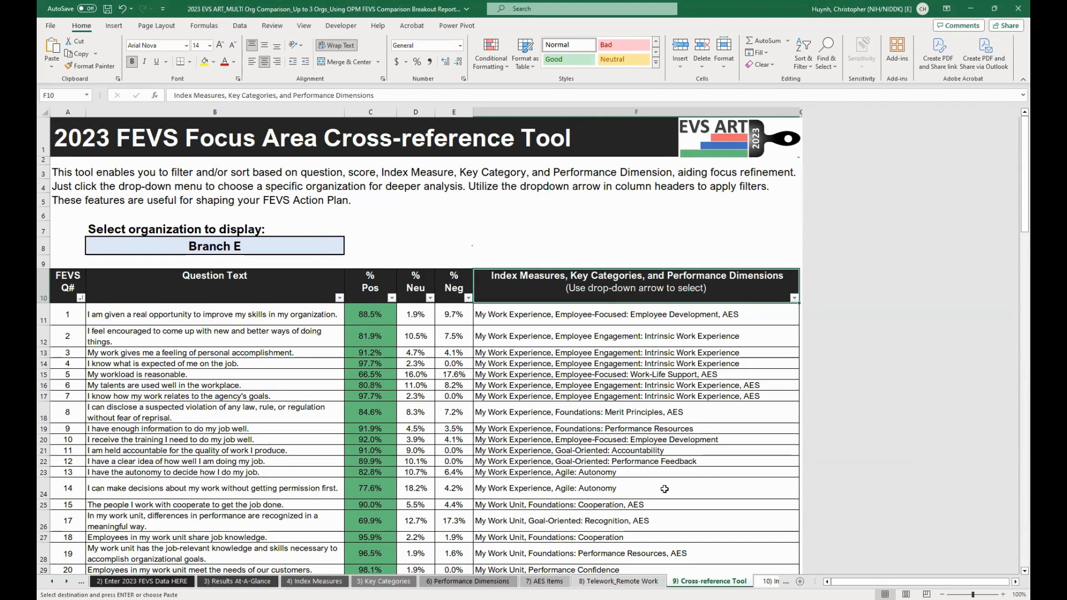
- In the first row of the Interactive Action Plan sheet, choose Branch E as the organization and FEVS question 5
left_click(770, 581)
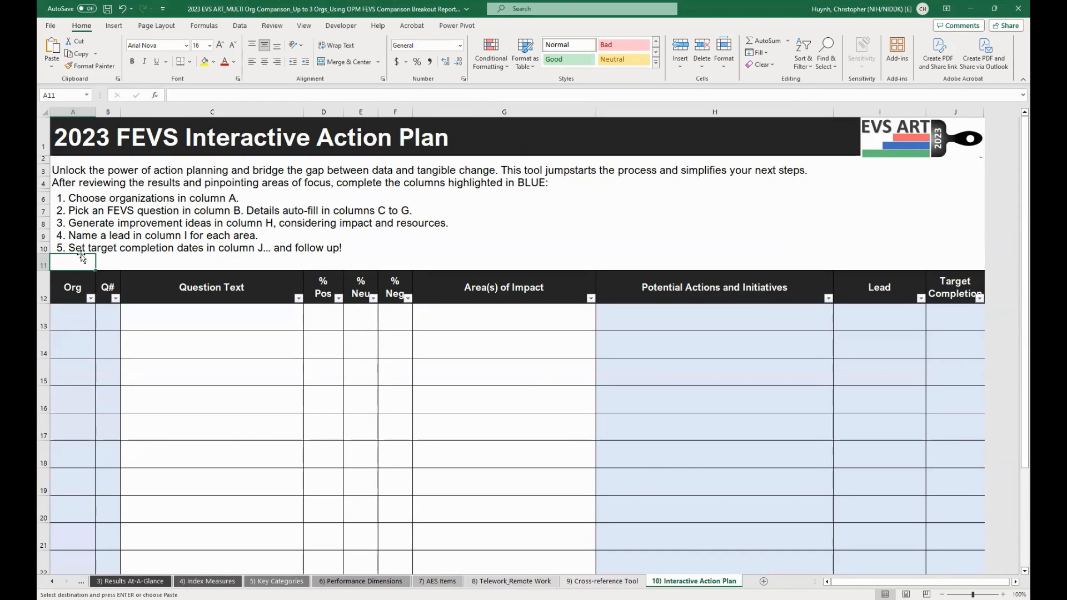
left_click(75, 317)
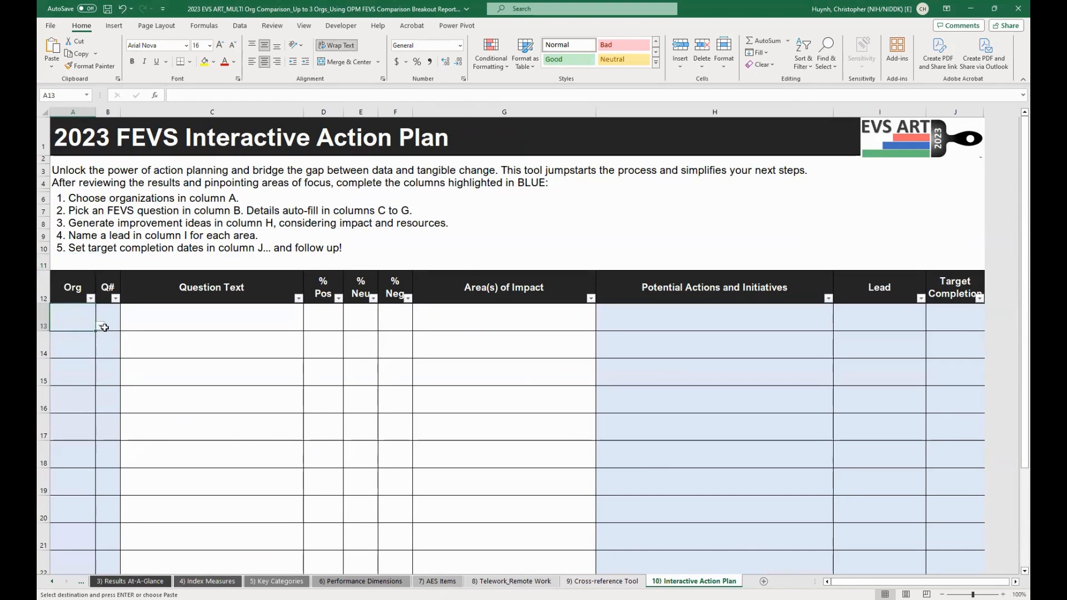
left_click(100, 327)
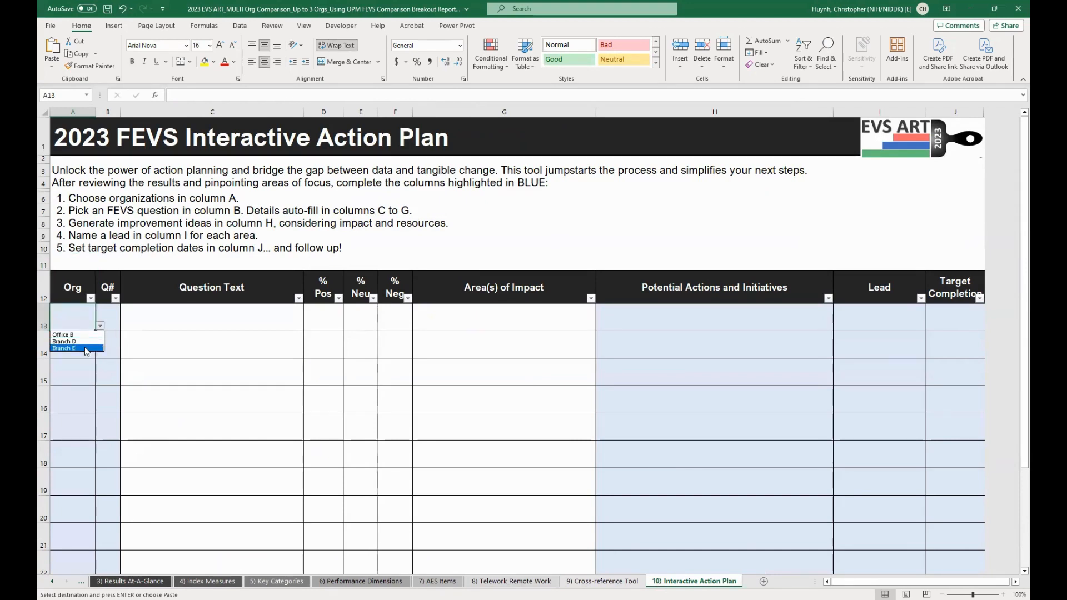
left_click(86, 348)
left_click(109, 321)
left_click(125, 326)
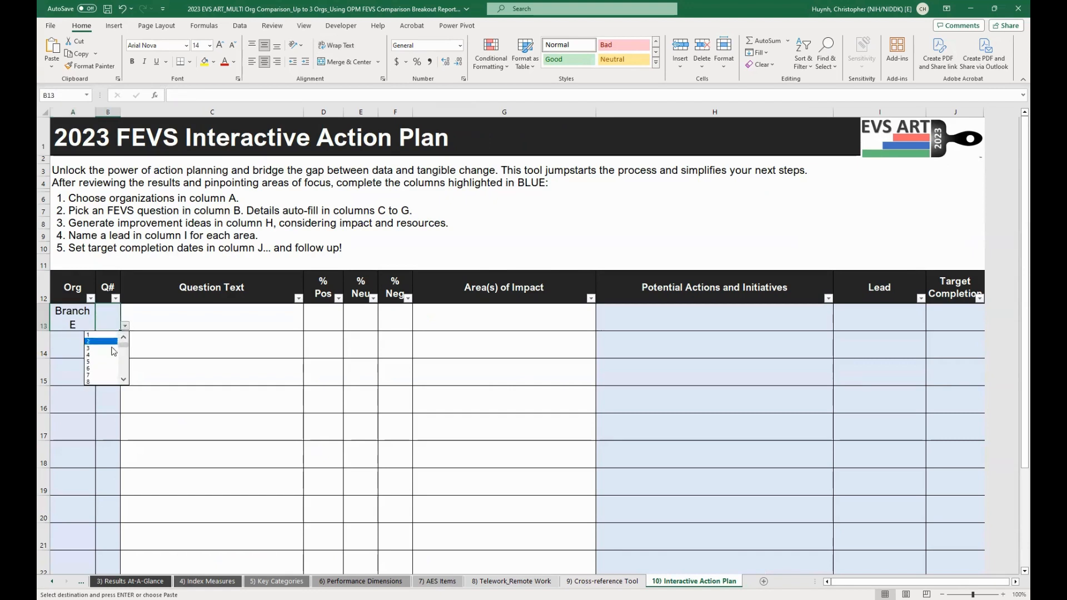
left_click(103, 362)
- Check the Potential Actions and Initiatives, Lead and Target Completion cells of the Branch E row, then return to its organization cell
left_click(809, 323)
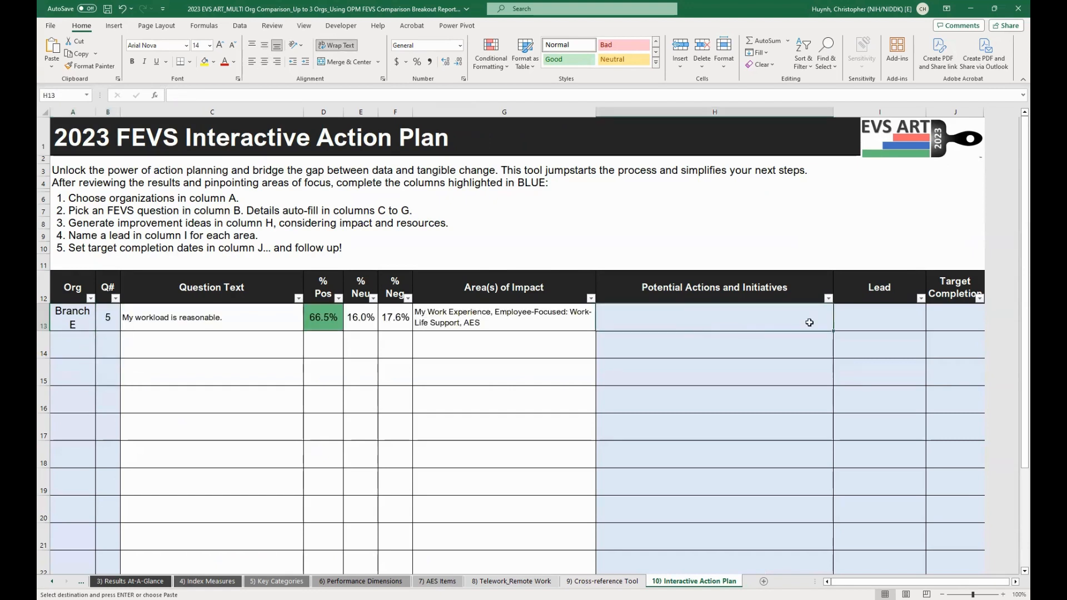
left_click(873, 316)
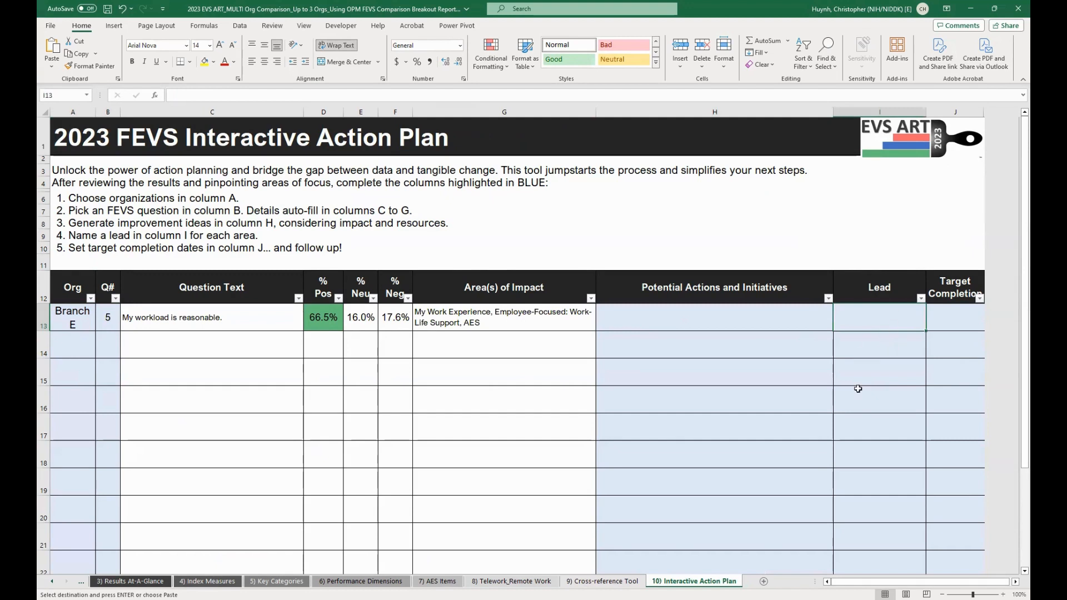
left_click(942, 328)
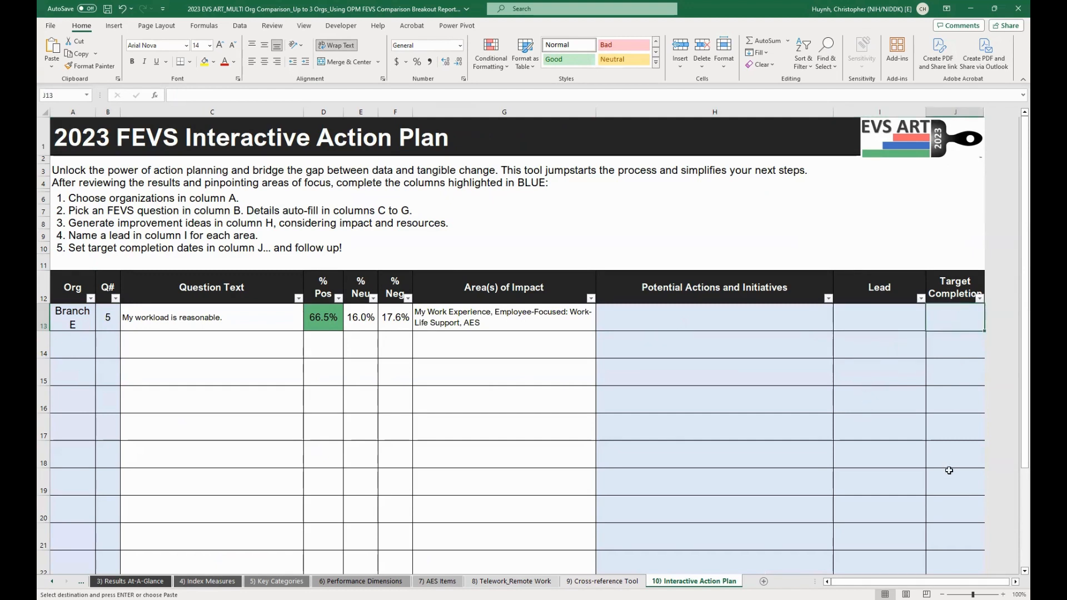
left_click(70, 321)
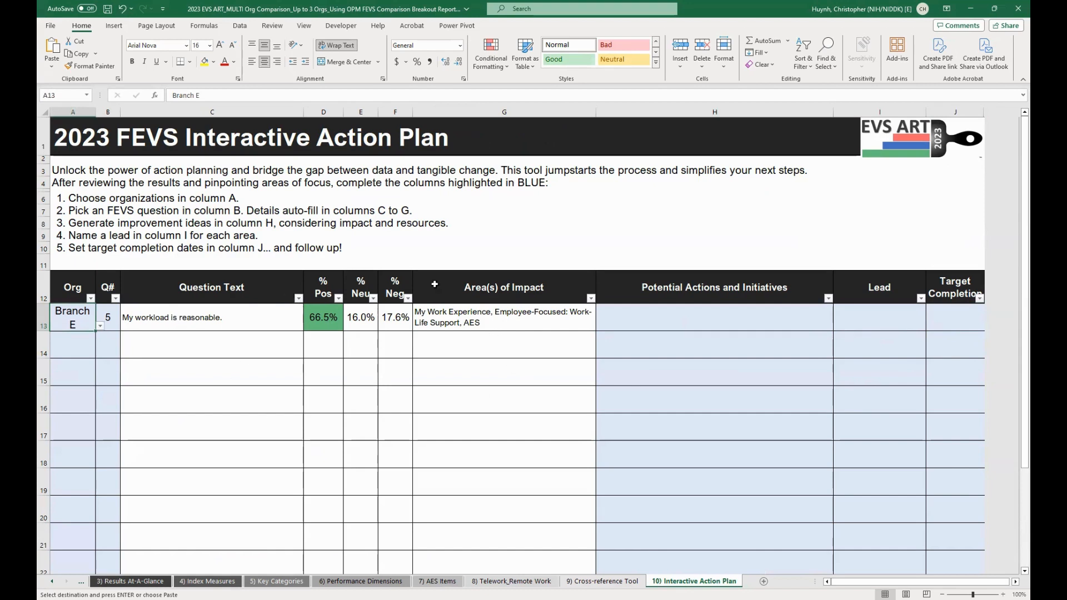